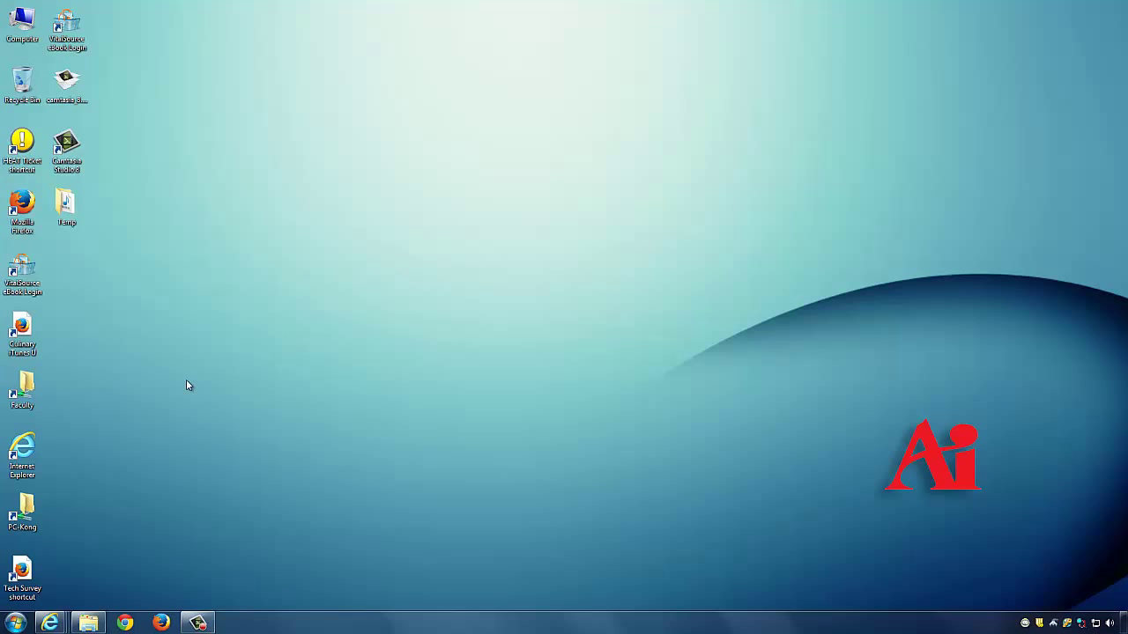
Step: Open the Temp folder on the desktop and look inside the Maya subfolder of Hook_Line_And_Sinker
double_click(66, 204)
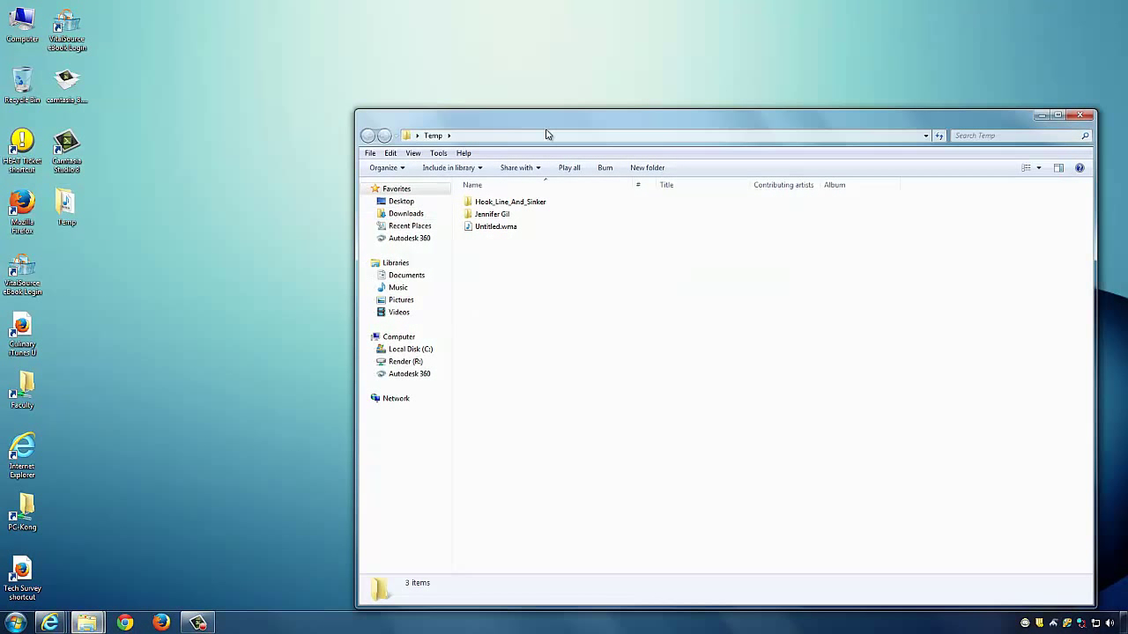
drag(546, 134, 392, 77)
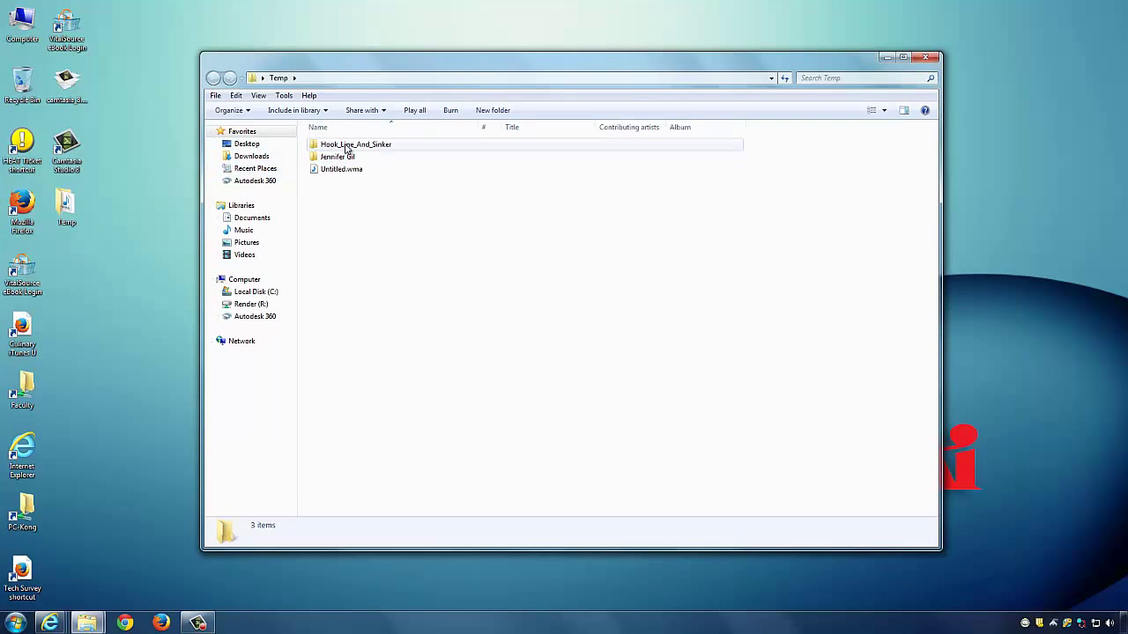
click(314, 146)
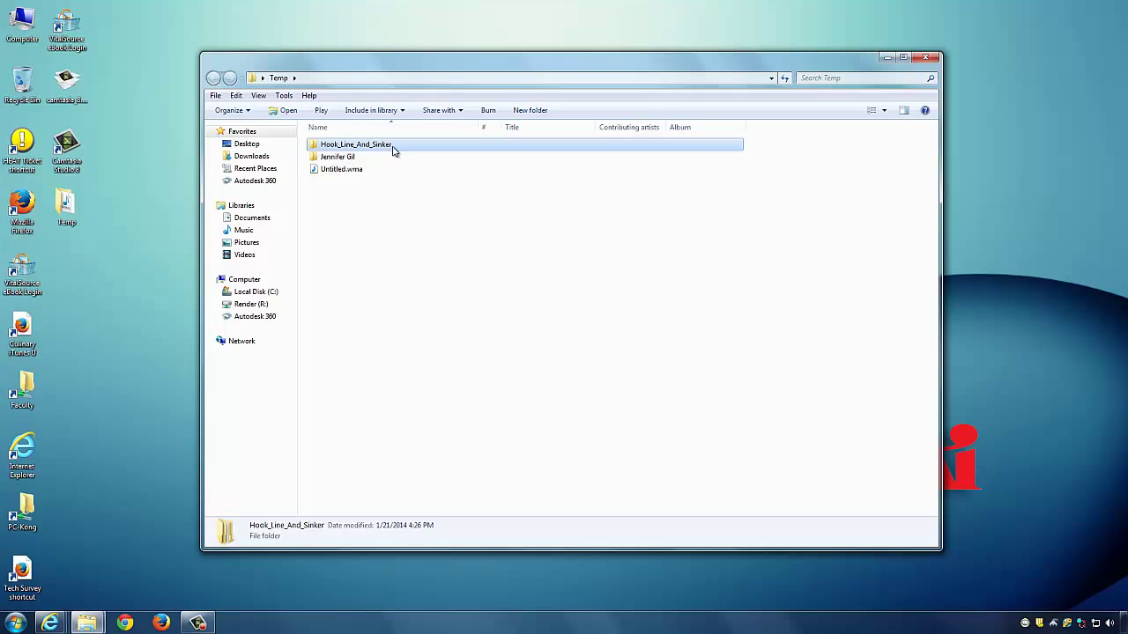
double_click(339, 147)
click(337, 147)
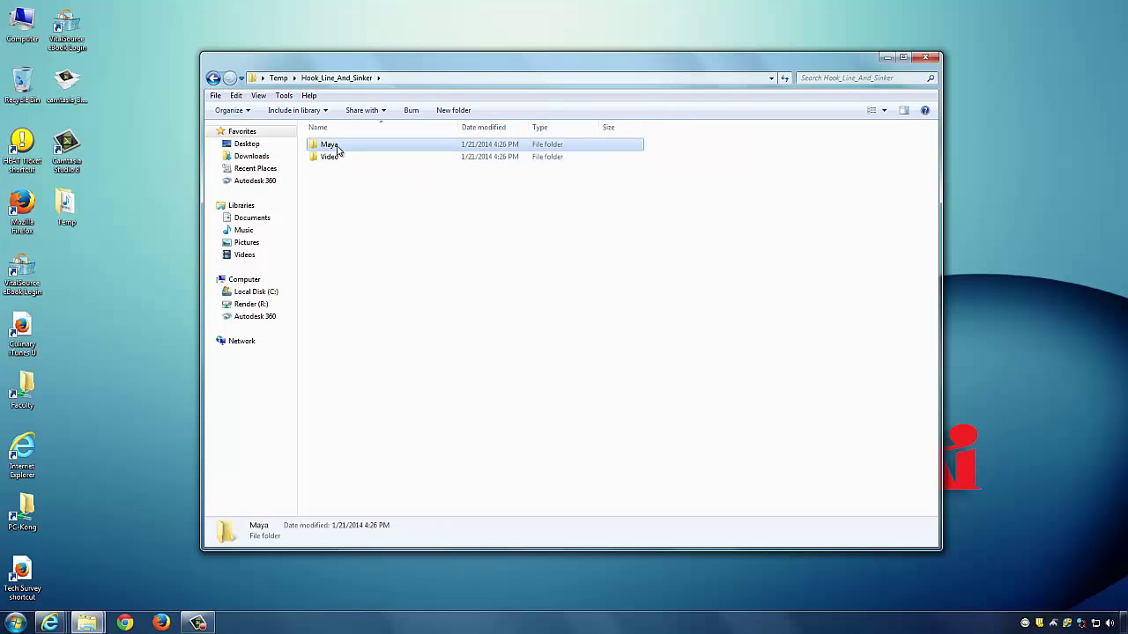
double_click(337, 150)
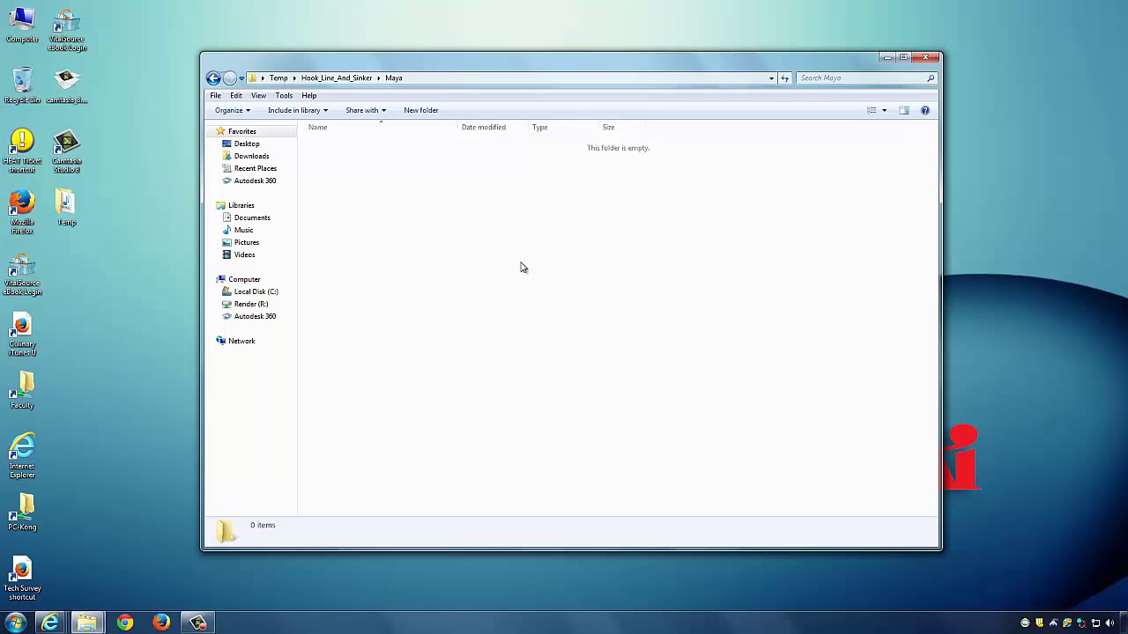
click(212, 78)
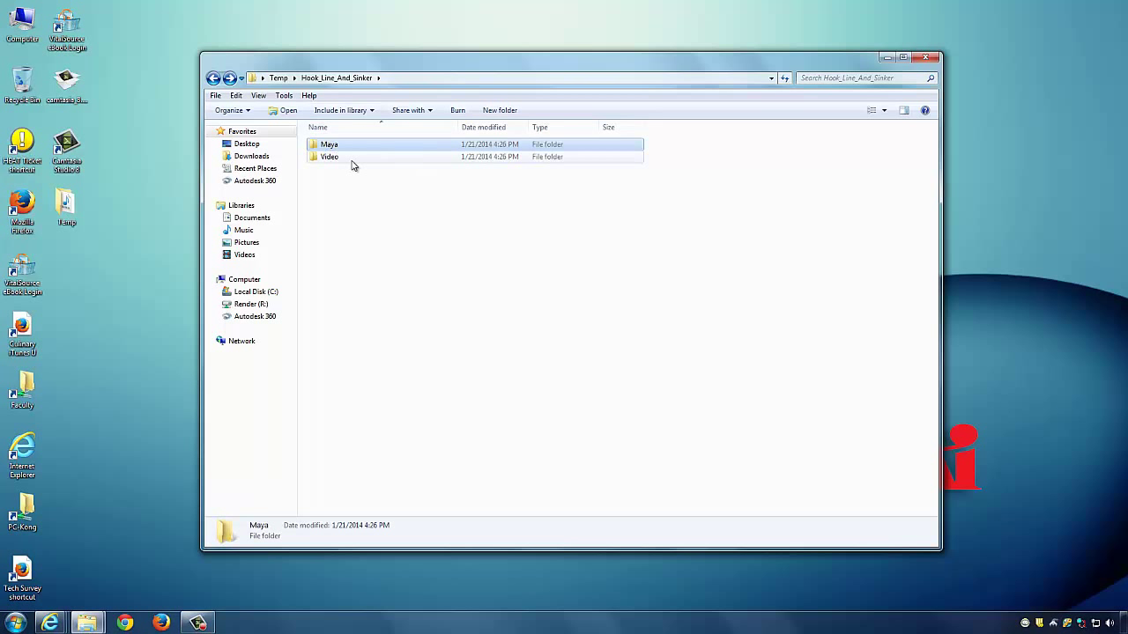
Step: Examine the Images and Audio folders inside the project's Video folder, and return to the Temp folder
click(331, 158)
double_click(332, 157)
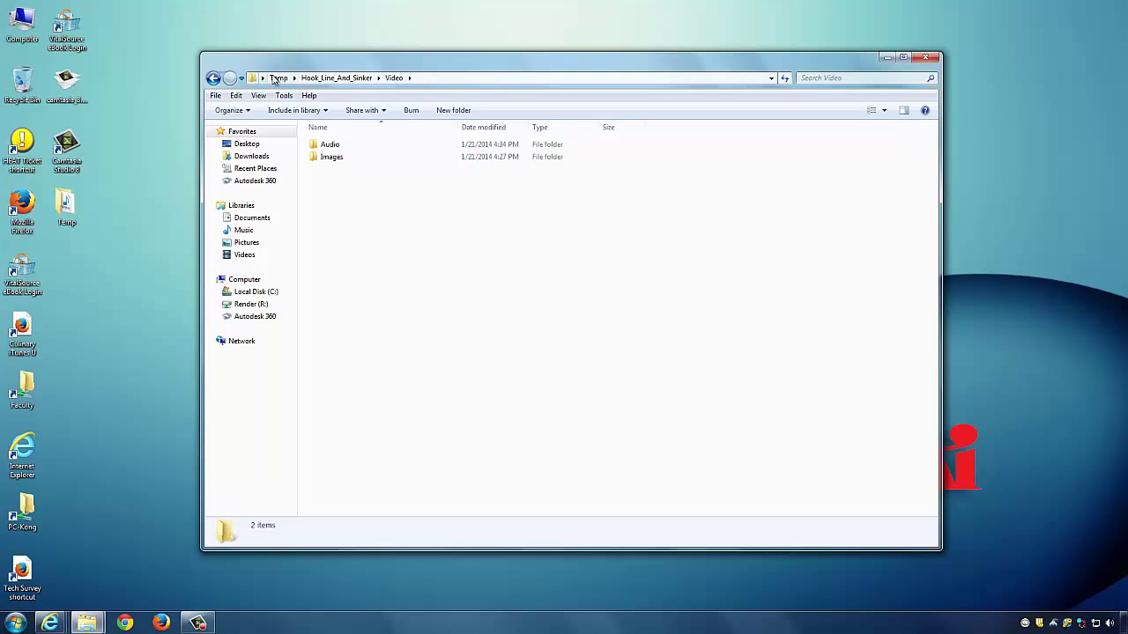
double_click(328, 161)
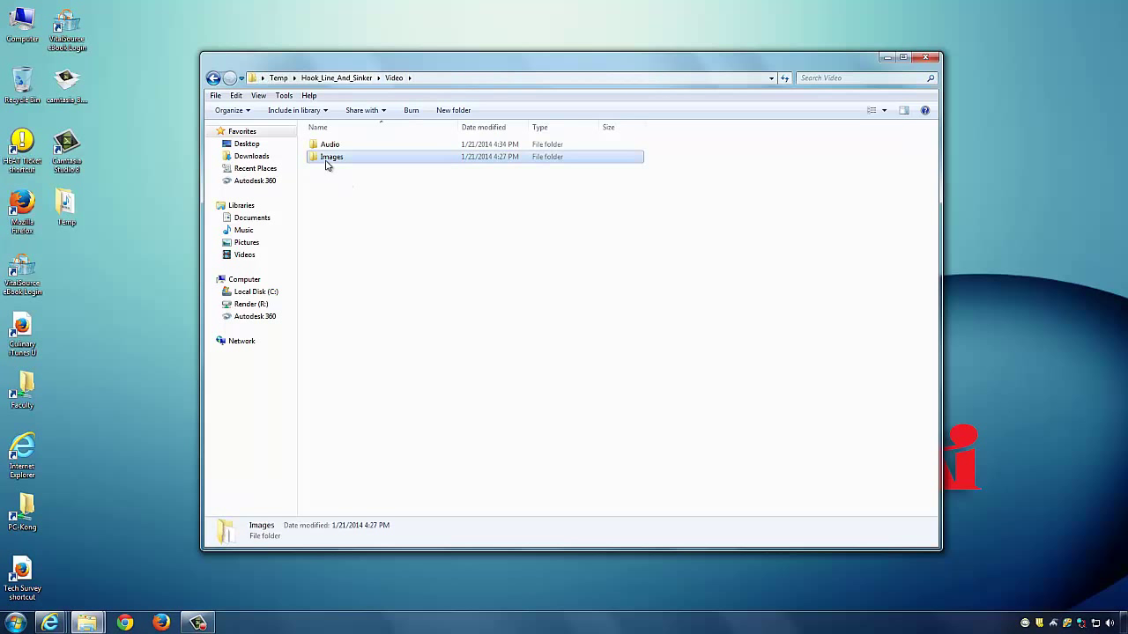
click(361, 147)
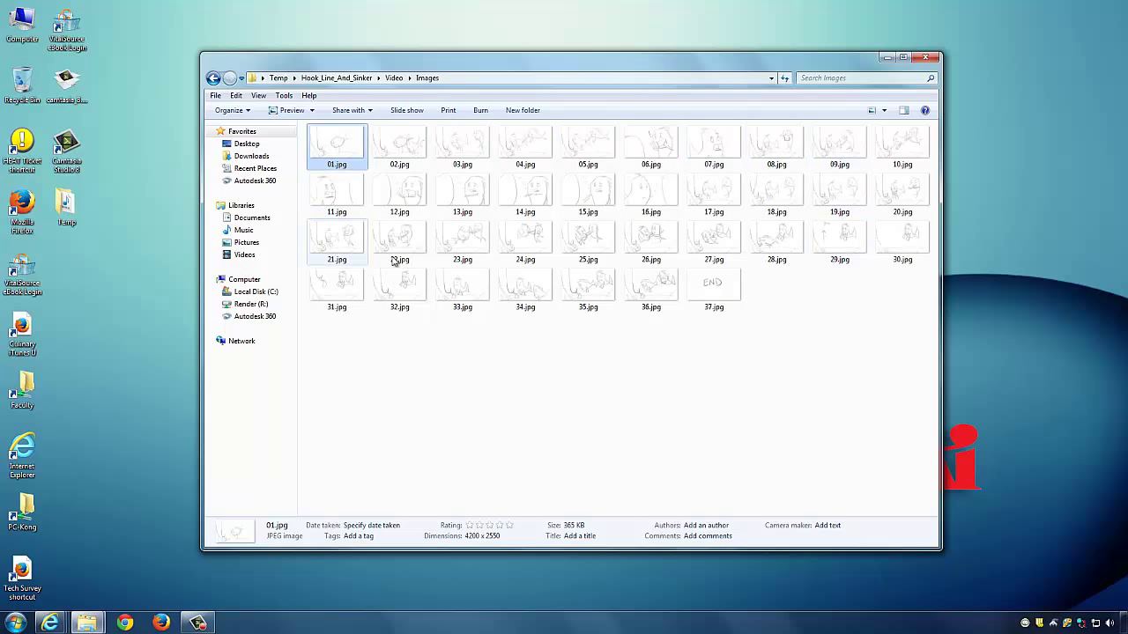
click(213, 78)
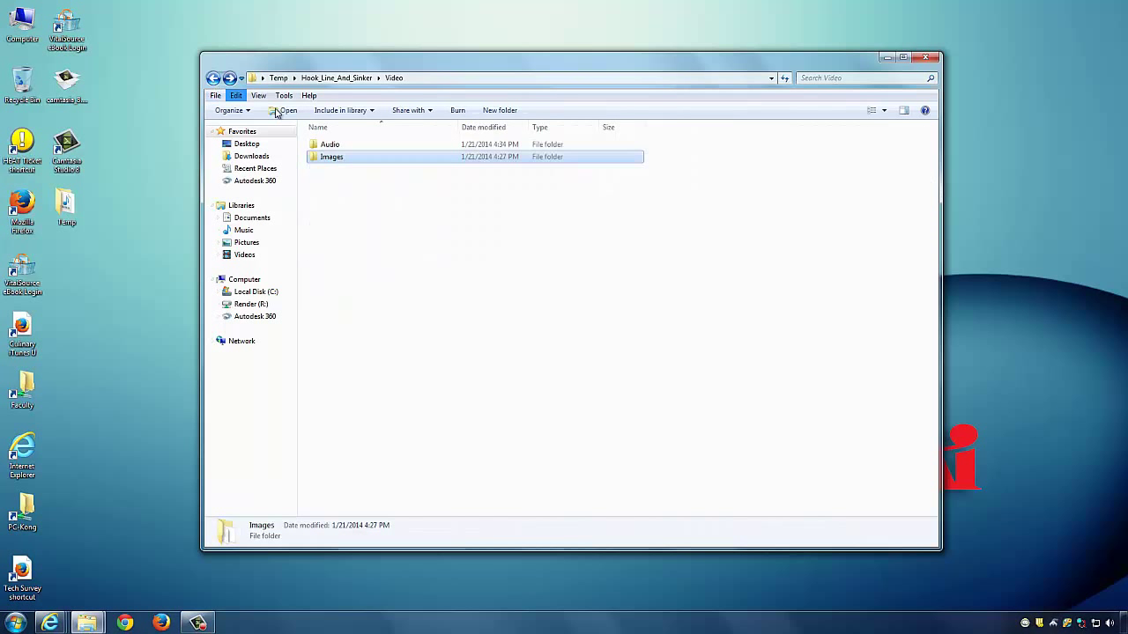
double_click(326, 147)
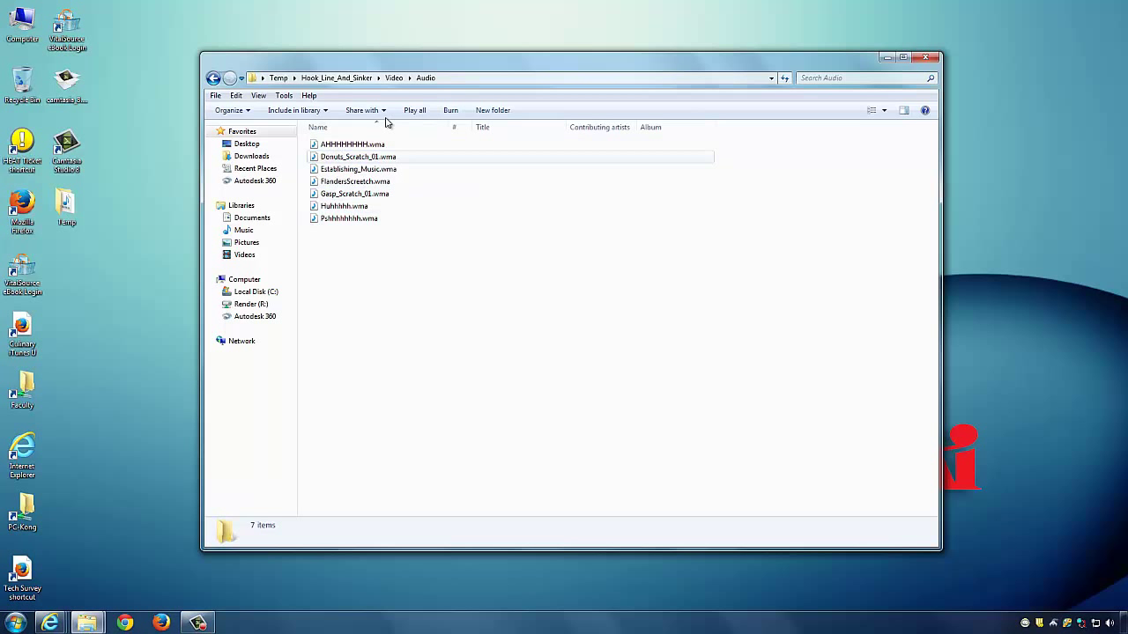
click(214, 79)
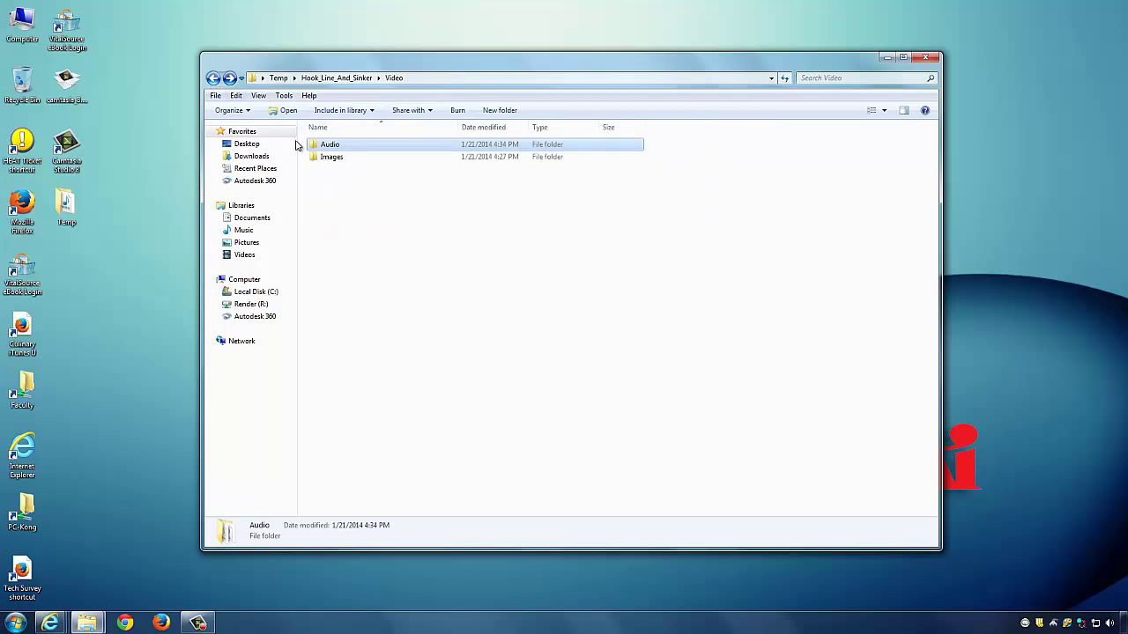
click(213, 78)
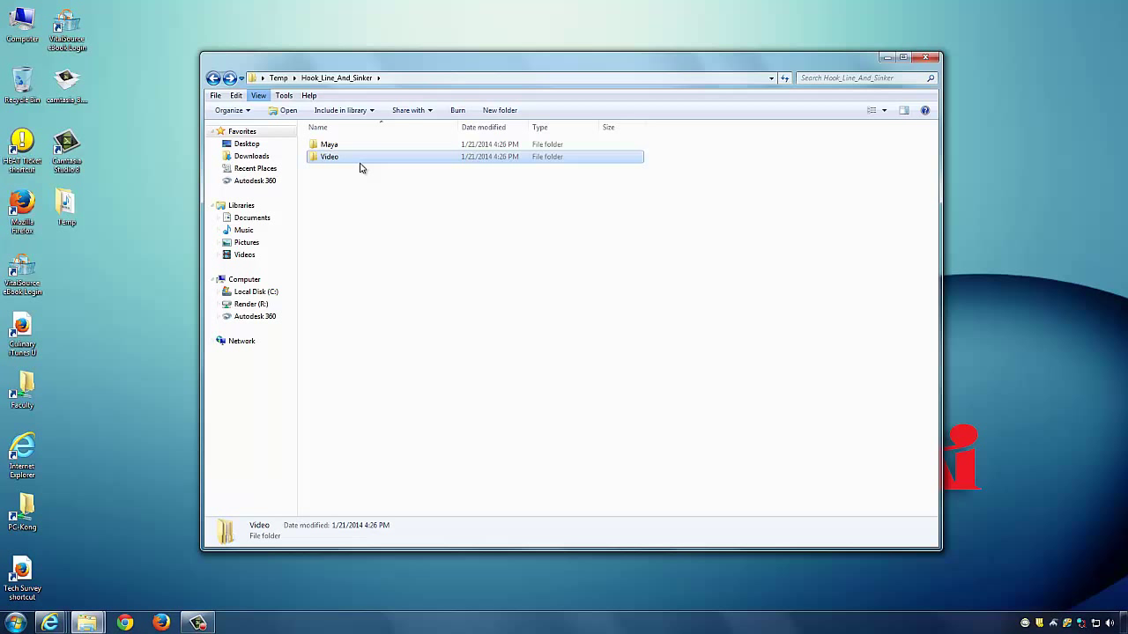
click(213, 78)
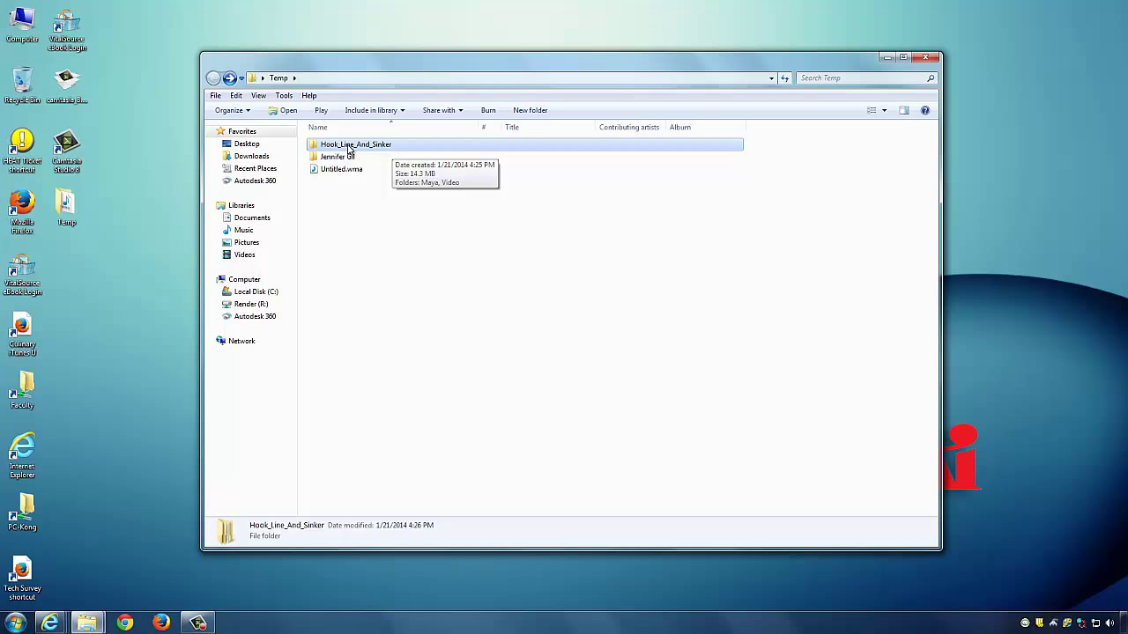
Step: Move the Hook_Line_And_Sinker folder out of Temp onto the desktop and place it just below the Temp folder
right_click(348, 147)
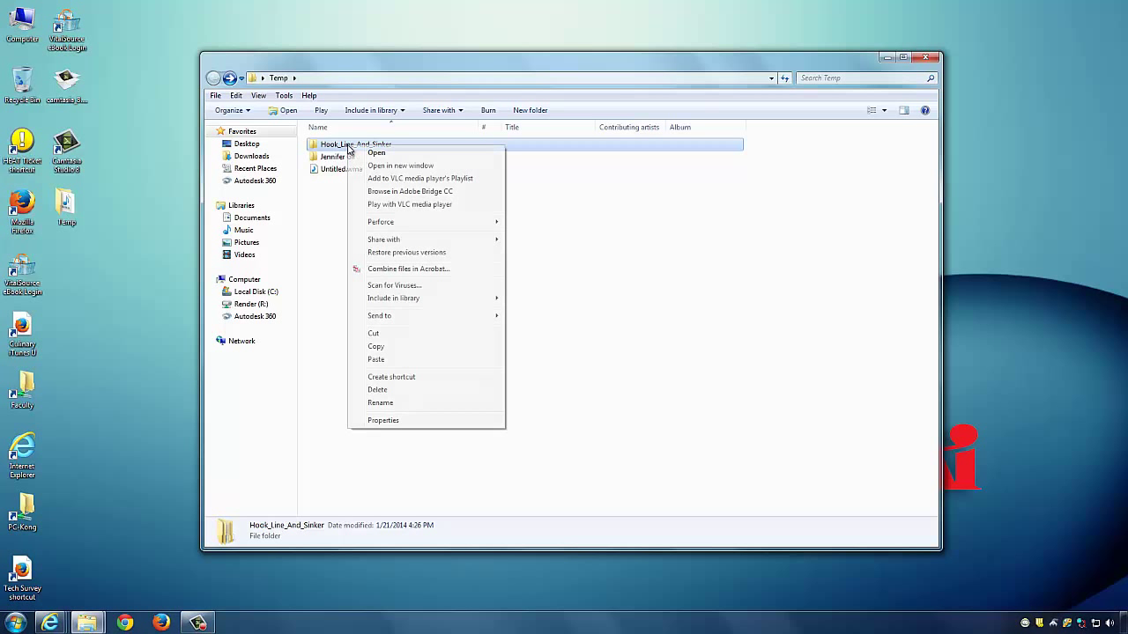
click(384, 333)
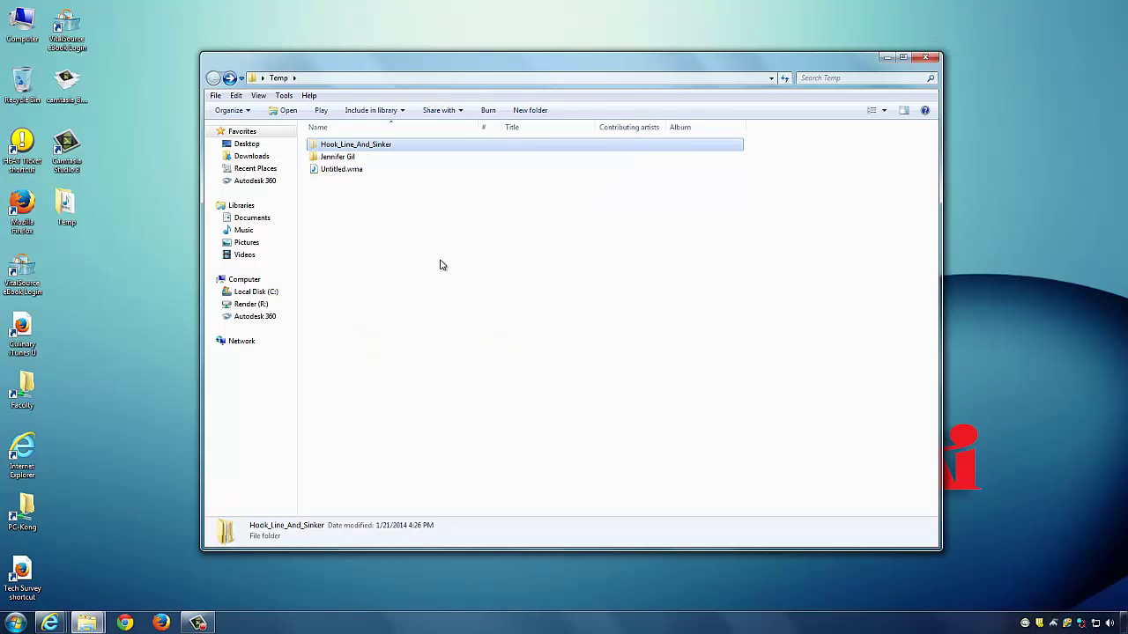
click(112, 274)
right_click(111, 274)
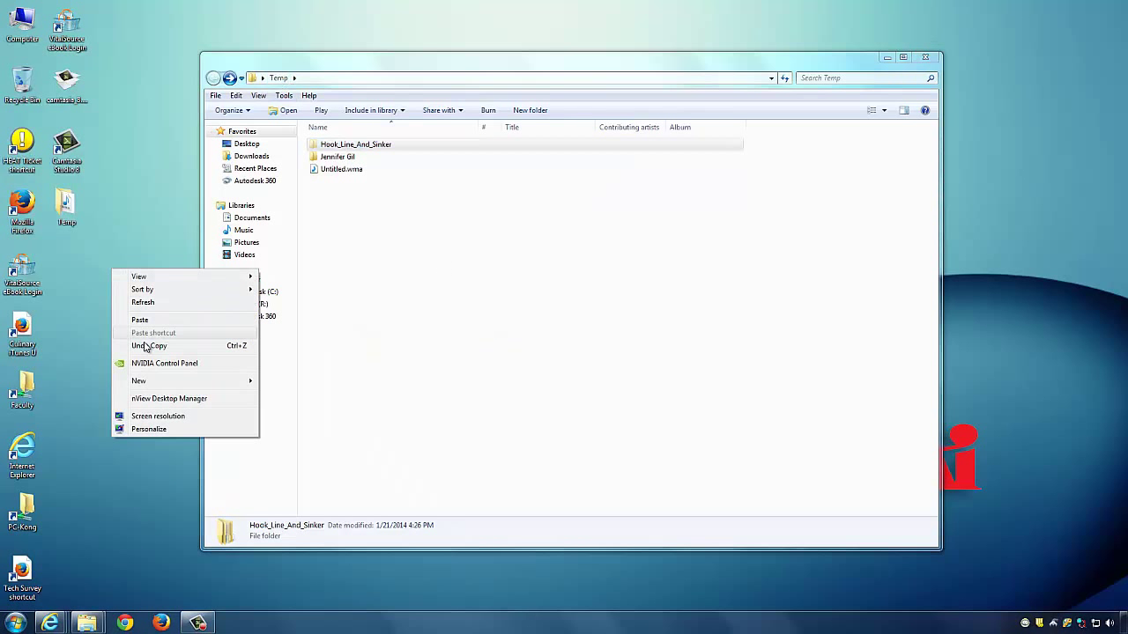
click(146, 322)
drag(111, 201, 97, 256)
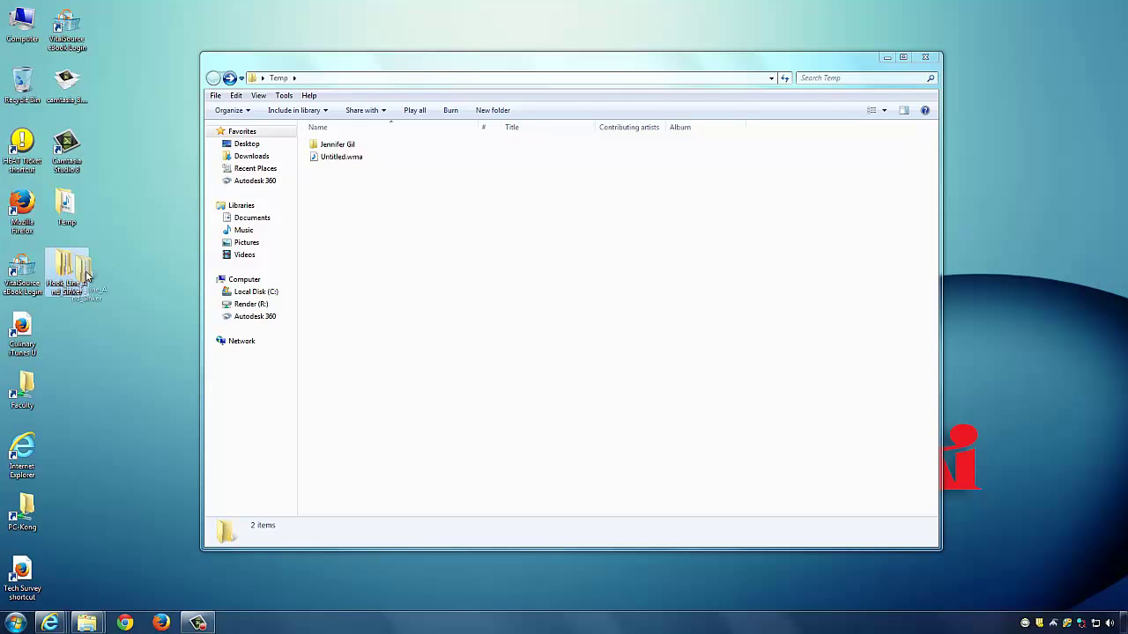
click(123, 237)
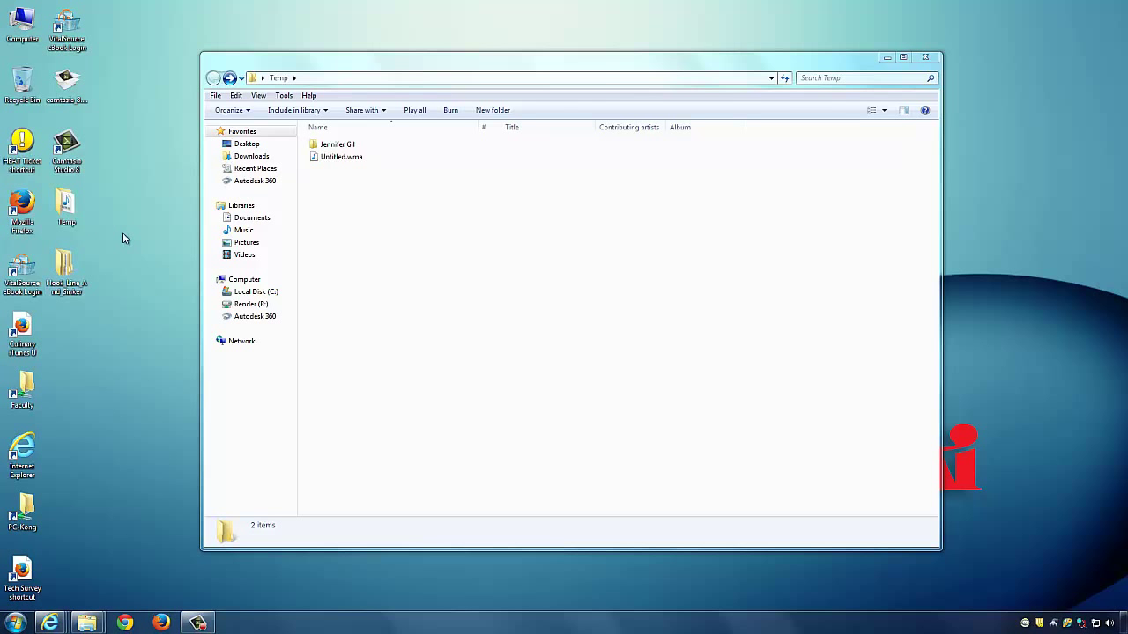
Step: Copy the Hook_Line_And_Sinker folder on the desktop to the clipboard and check its contents
right_click(63, 265)
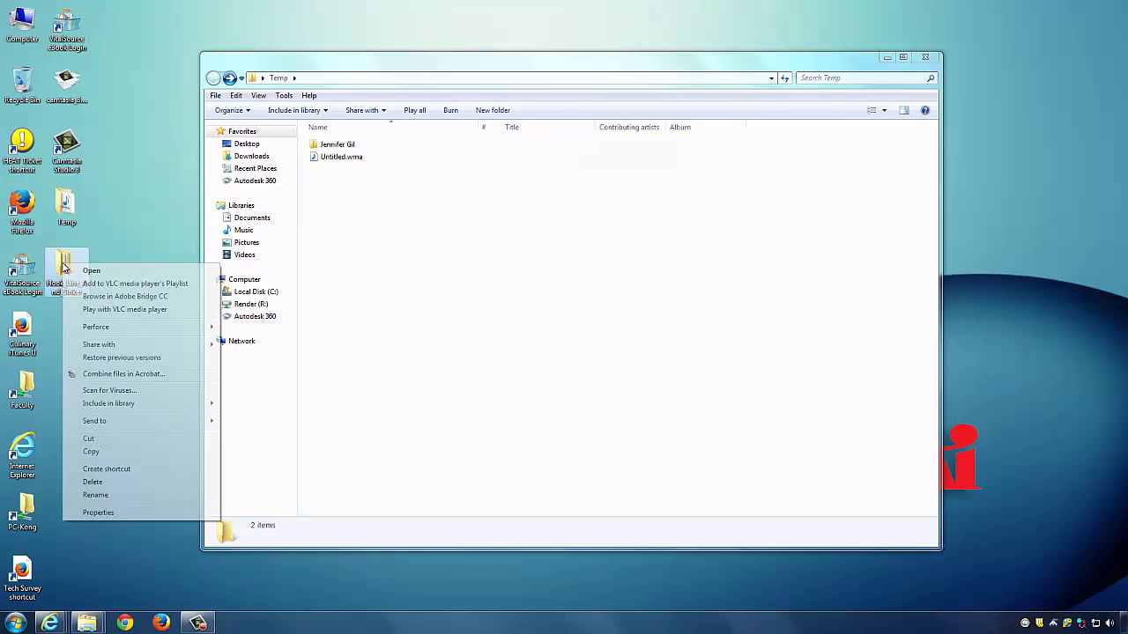
click(95, 451)
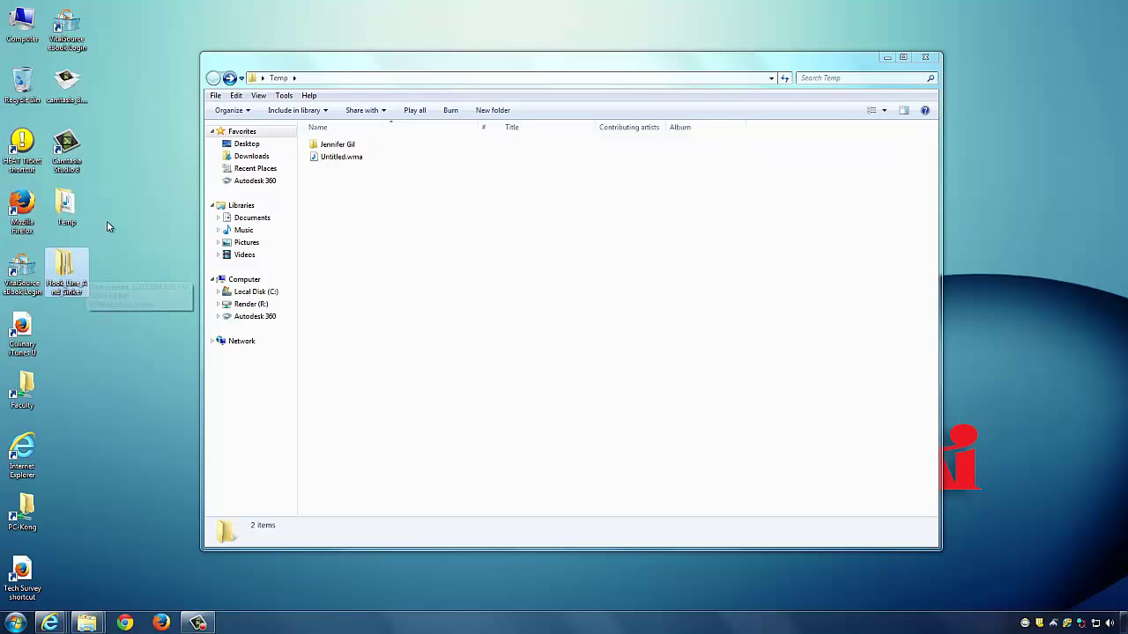
double_click(78, 279)
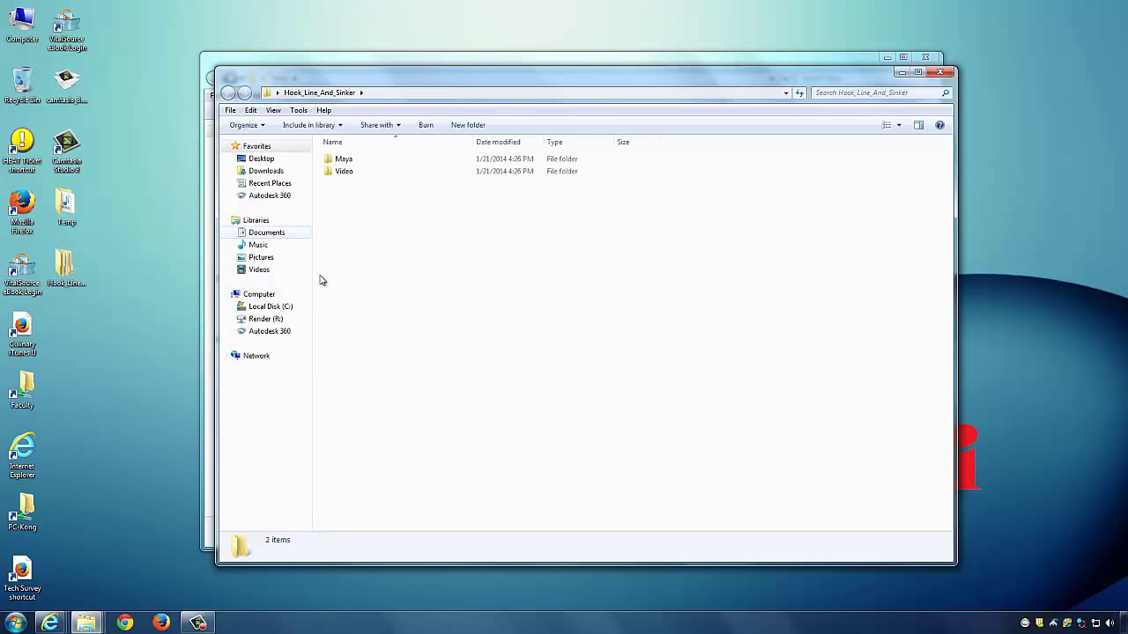
click(941, 72)
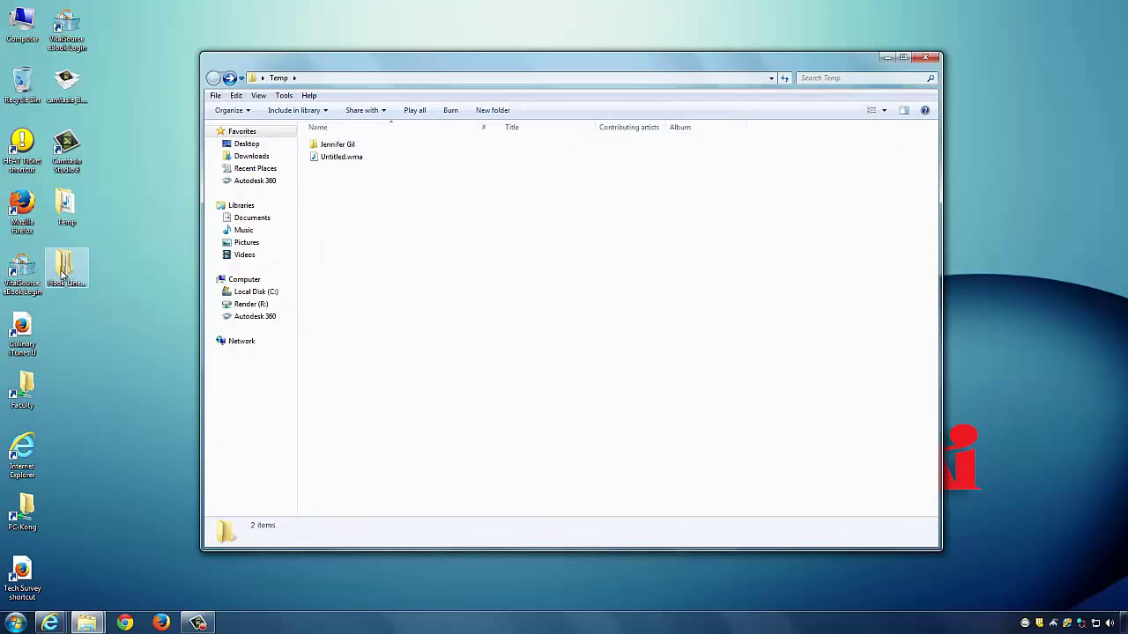
right_click(74, 262)
key(Escape)
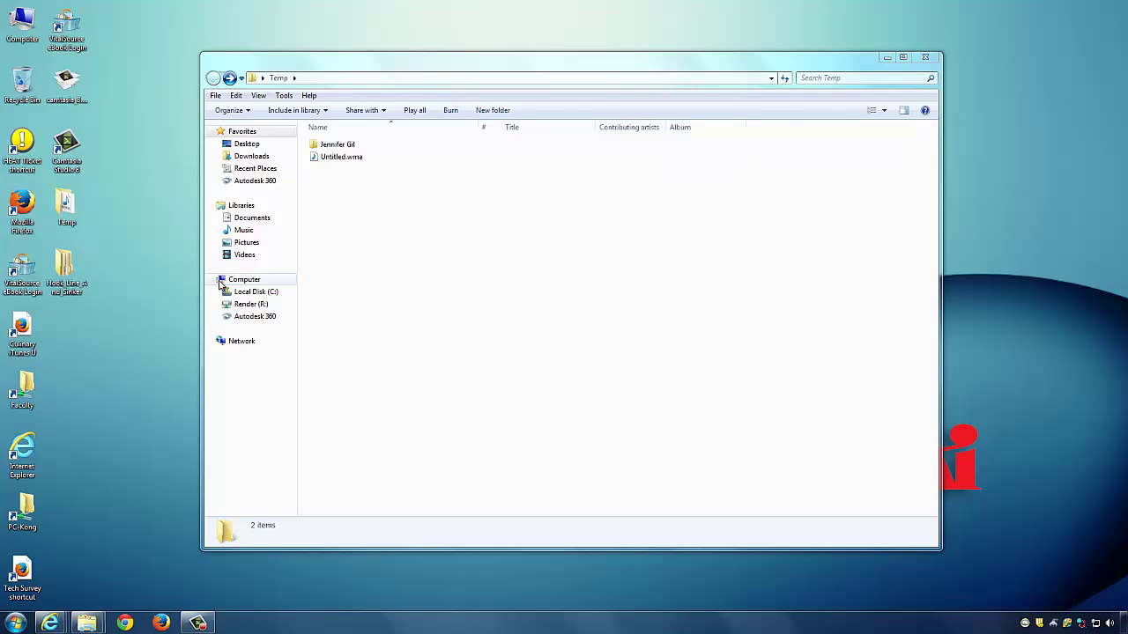
right_click(64, 268)
click(111, 457)
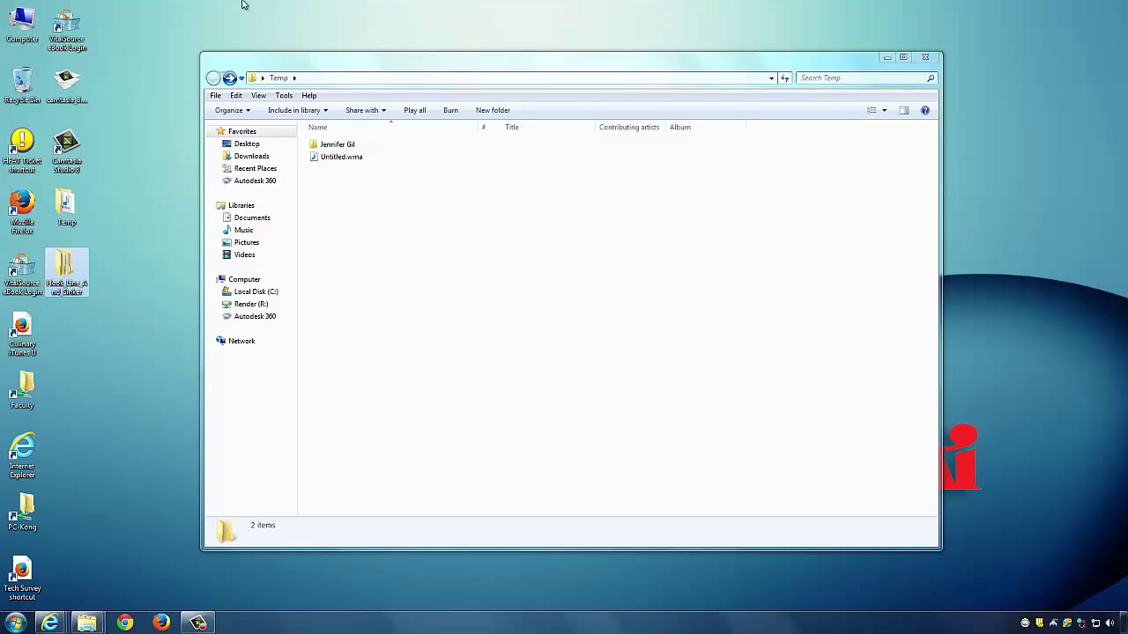
Step: Delete the Temp folder from the desktop and move the Hook_Line_And_Sinker folder into its place
click(69, 262)
click(925, 59)
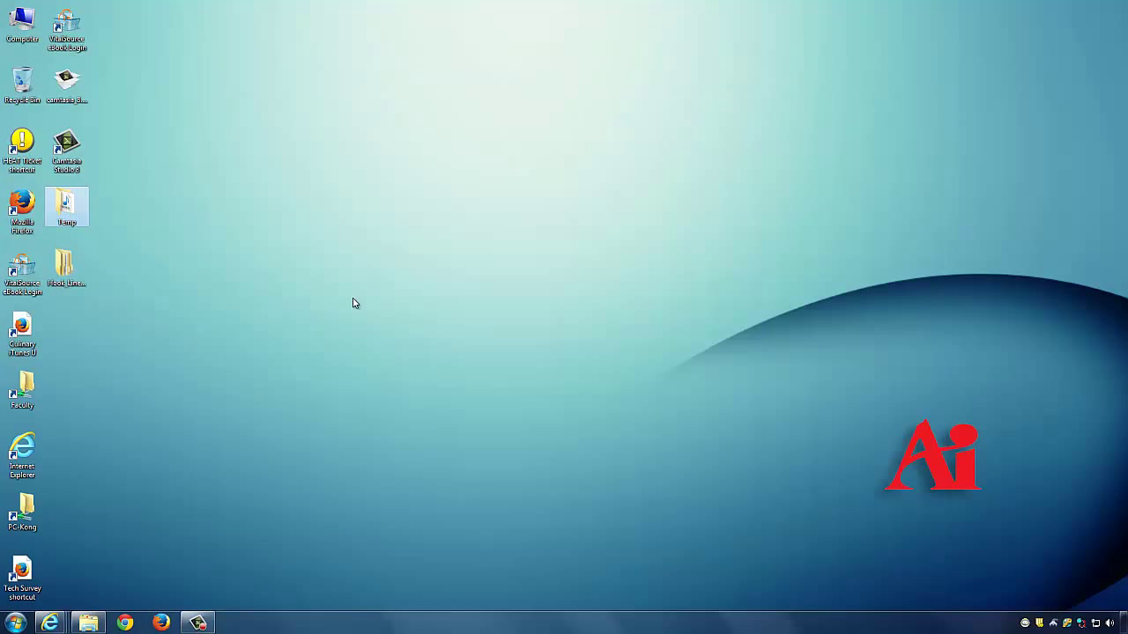
key(Delete)
key(Return)
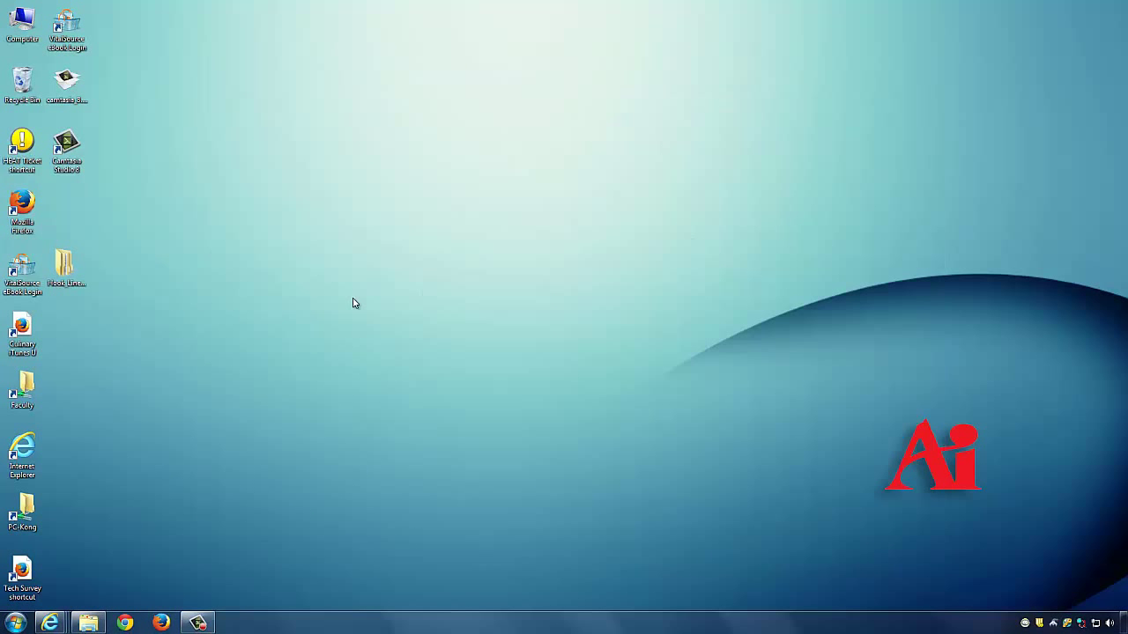
drag(69, 269, 81, 211)
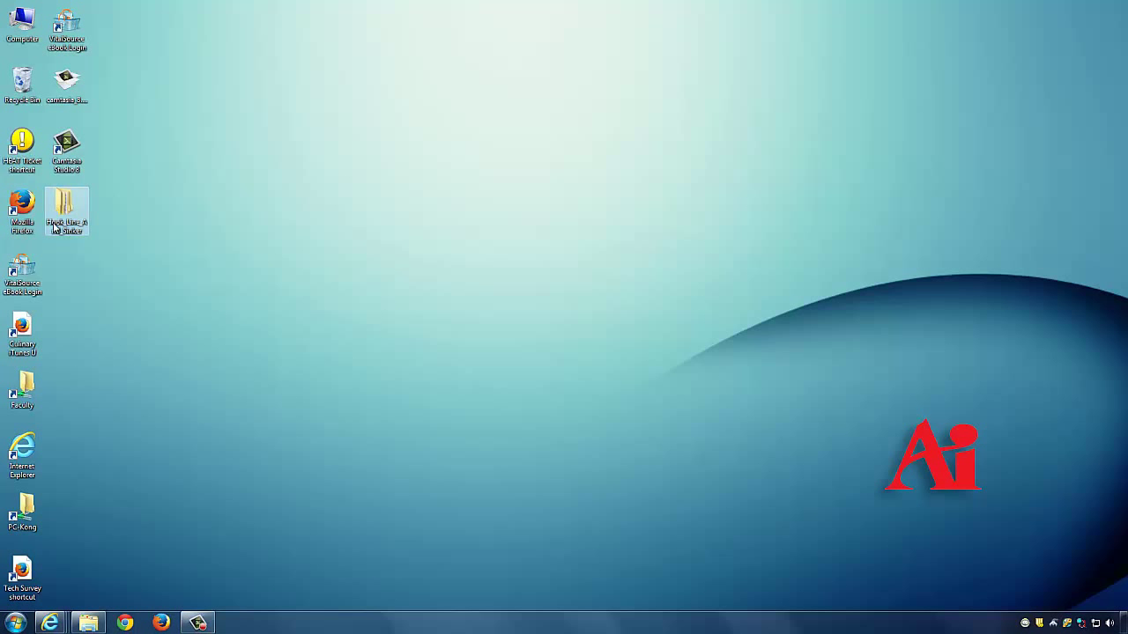
Step: Search the installed programs for "premier" and launch Adobe Premiere Pro CC
click(16, 622)
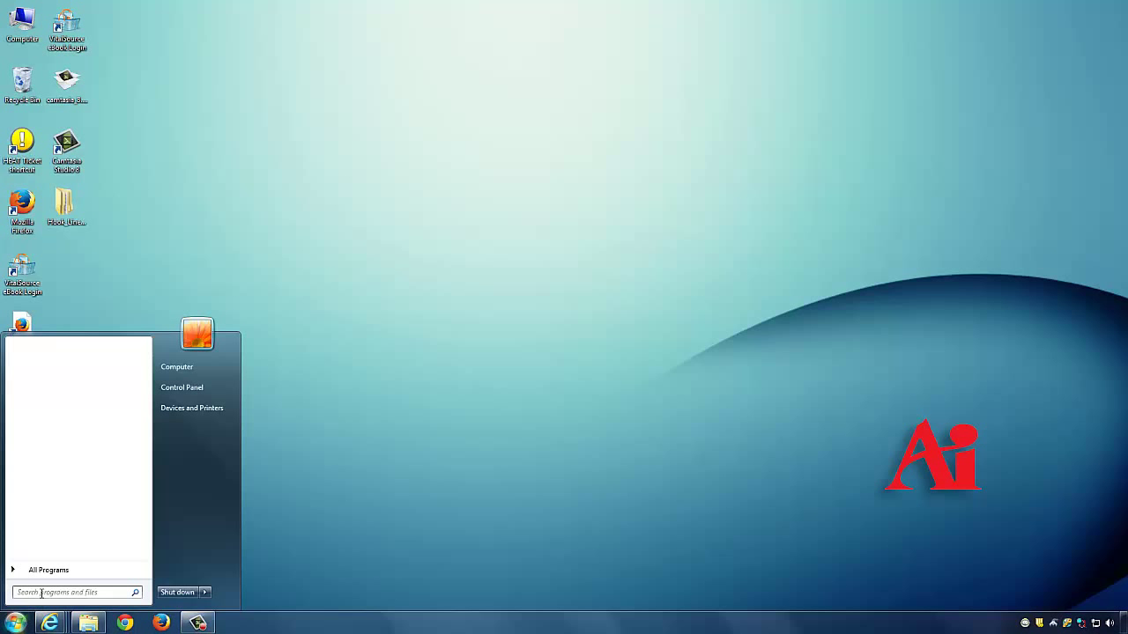
click(42, 593)
text(pro)
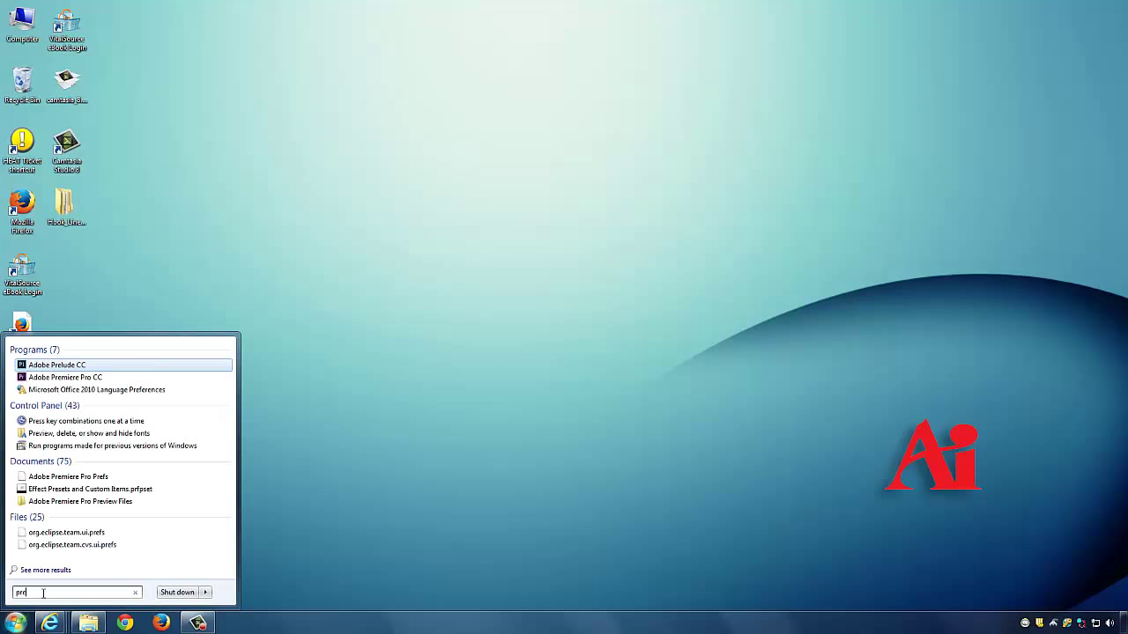
key(BackSpace)
text(emier)
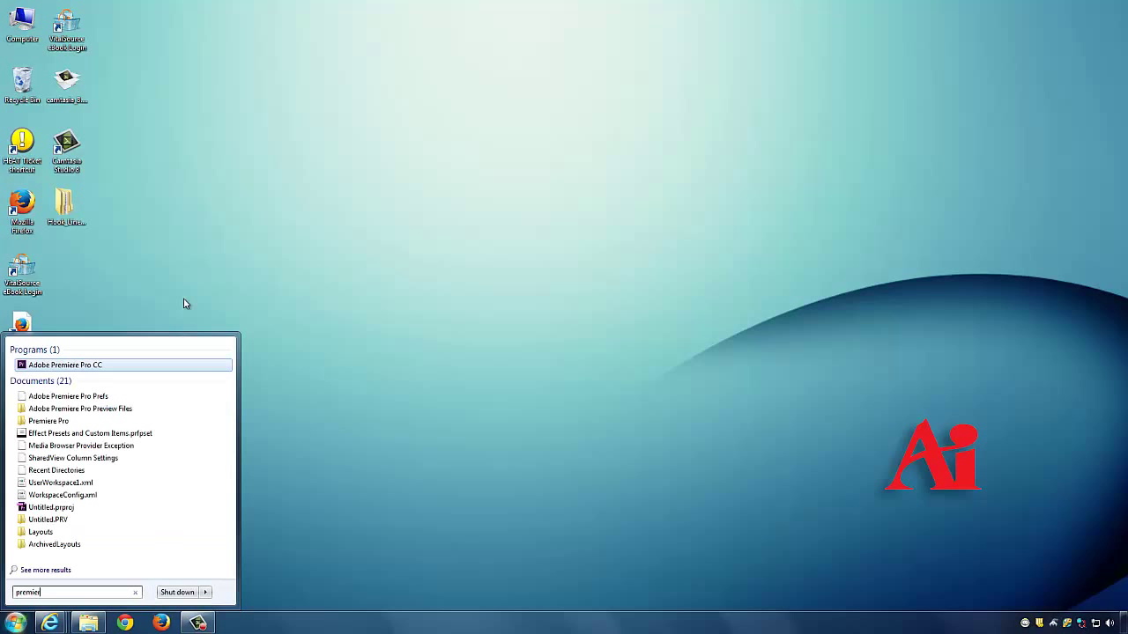
click(76, 366)
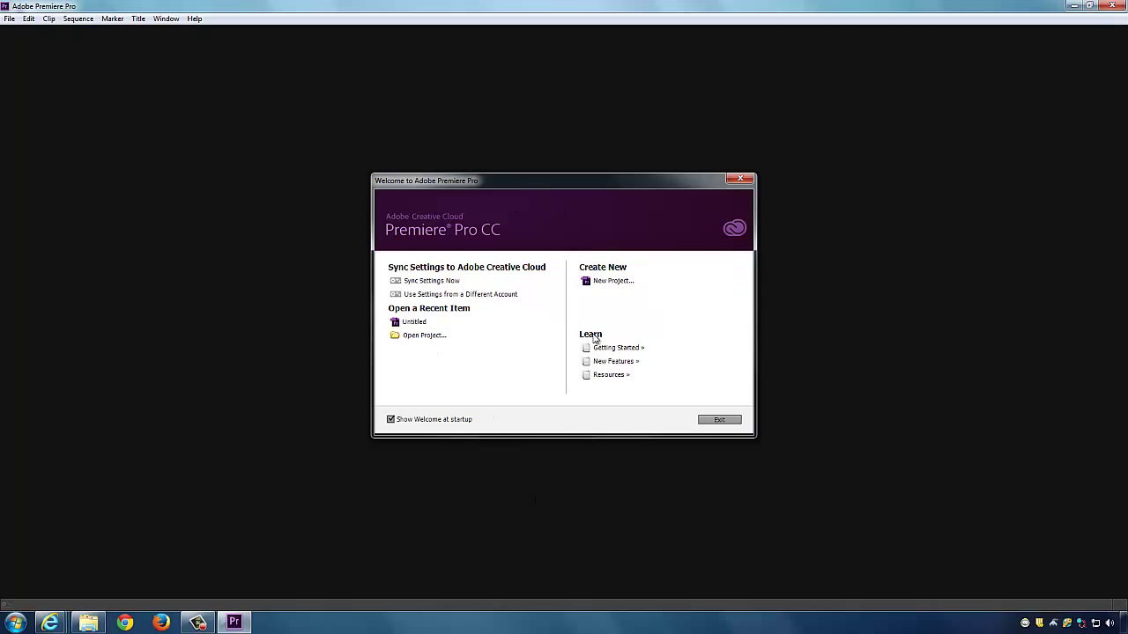
Step: Start a new project and name it Hook_Line_And_Sinker
click(571, 283)
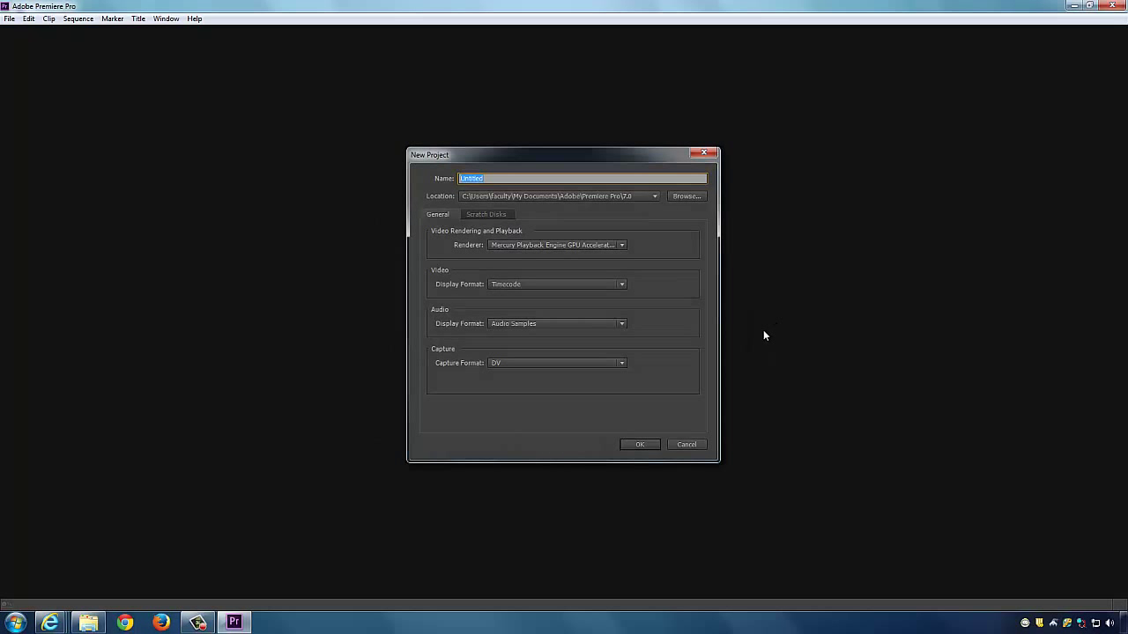
mouse_move(453, 155)
mouse_down()
mouse_move(505, 102)
mouse_move(454, 149)
mouse_up()
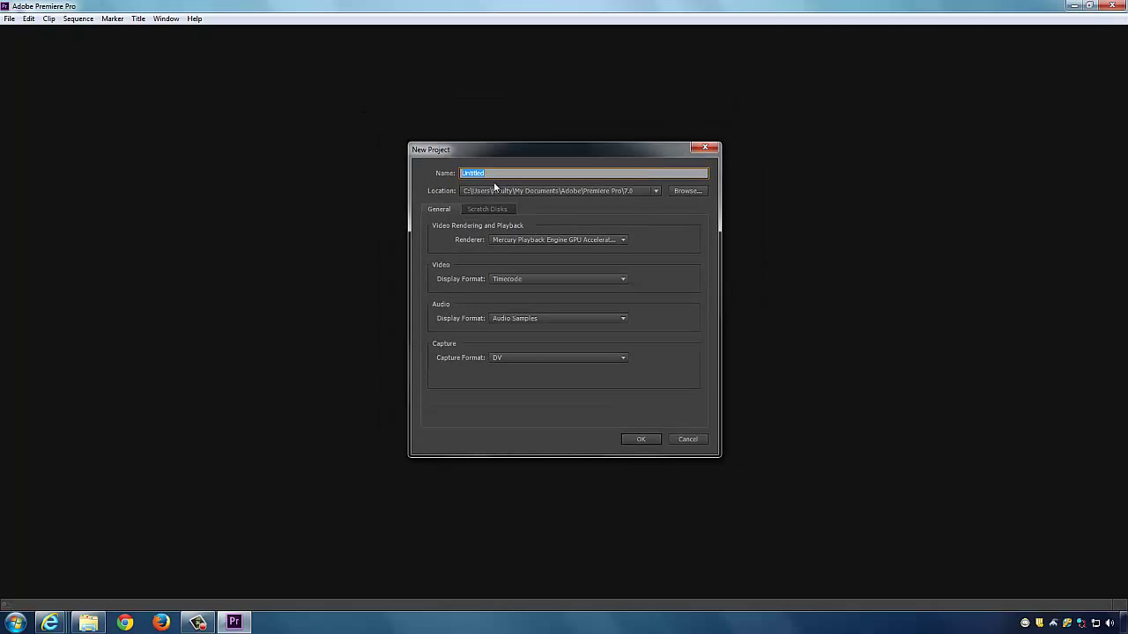
text(Hook_Line_And_Sinker)
Step: Set the project location to the desktop's Hook_Line_And_Sinker\Video folder and create the project as Hook_Line_And_Sinker_01
click(686, 191)
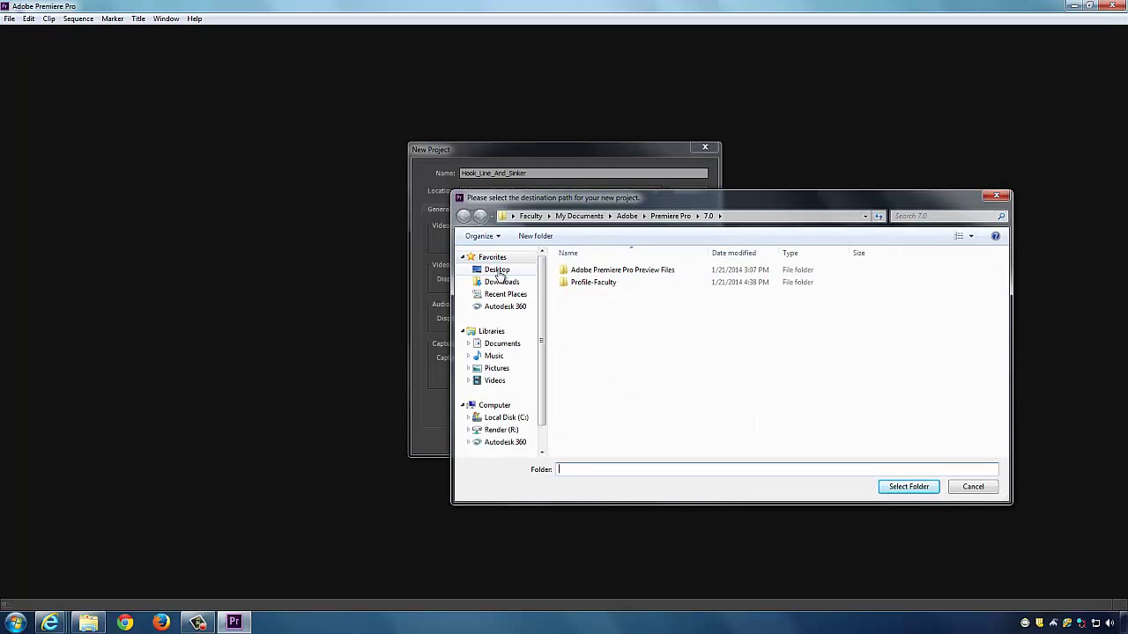
click(498, 269)
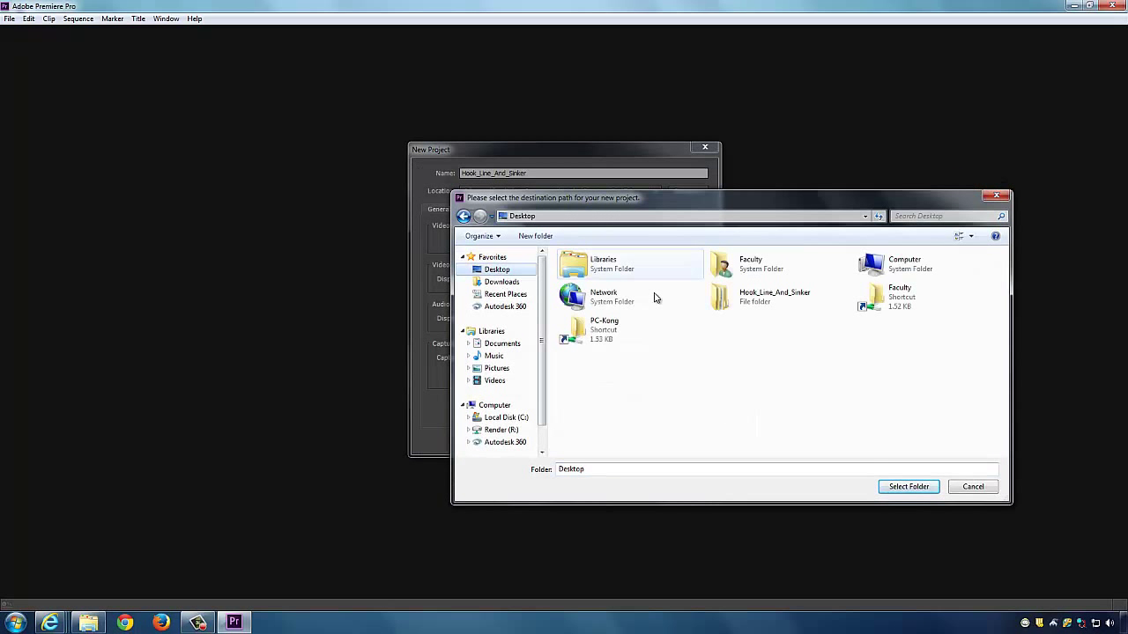
double_click(761, 297)
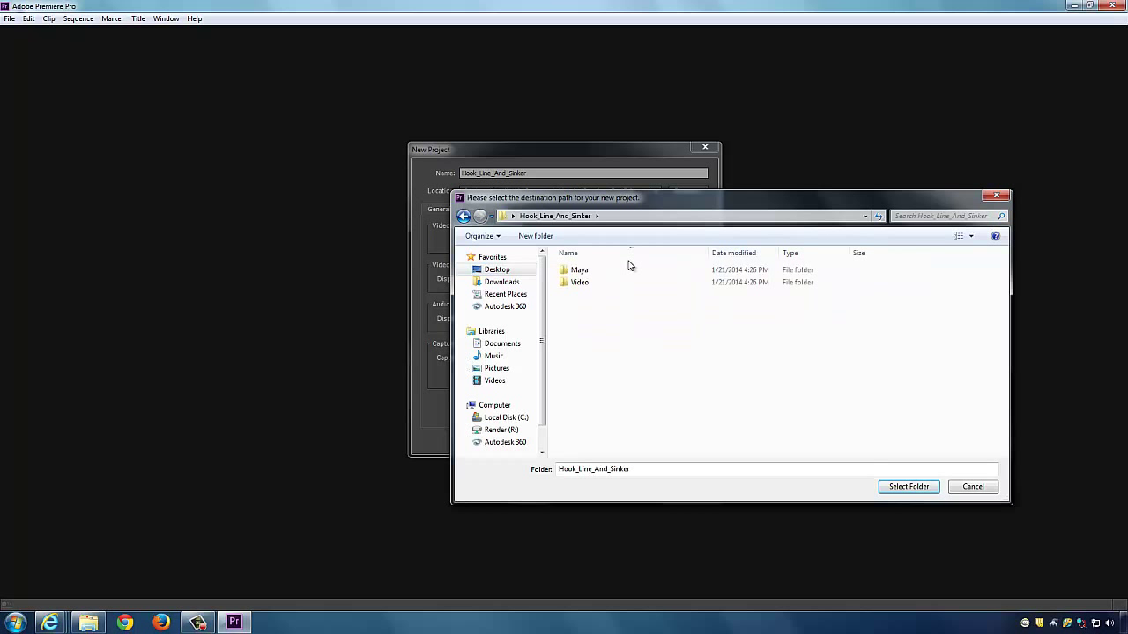
double_click(584, 283)
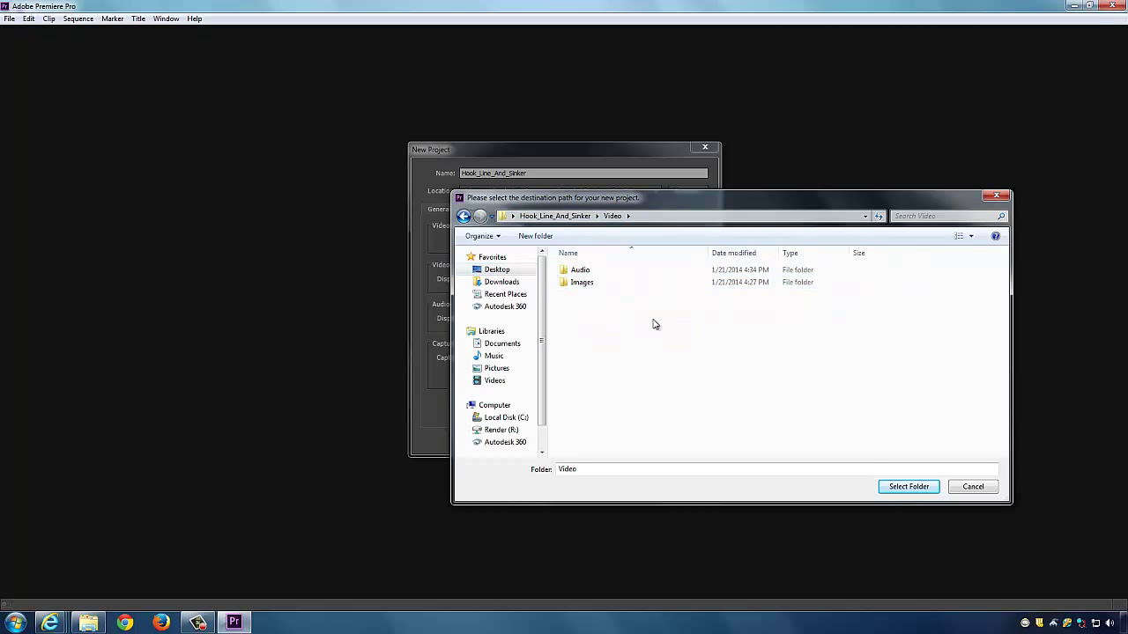
click(909, 485)
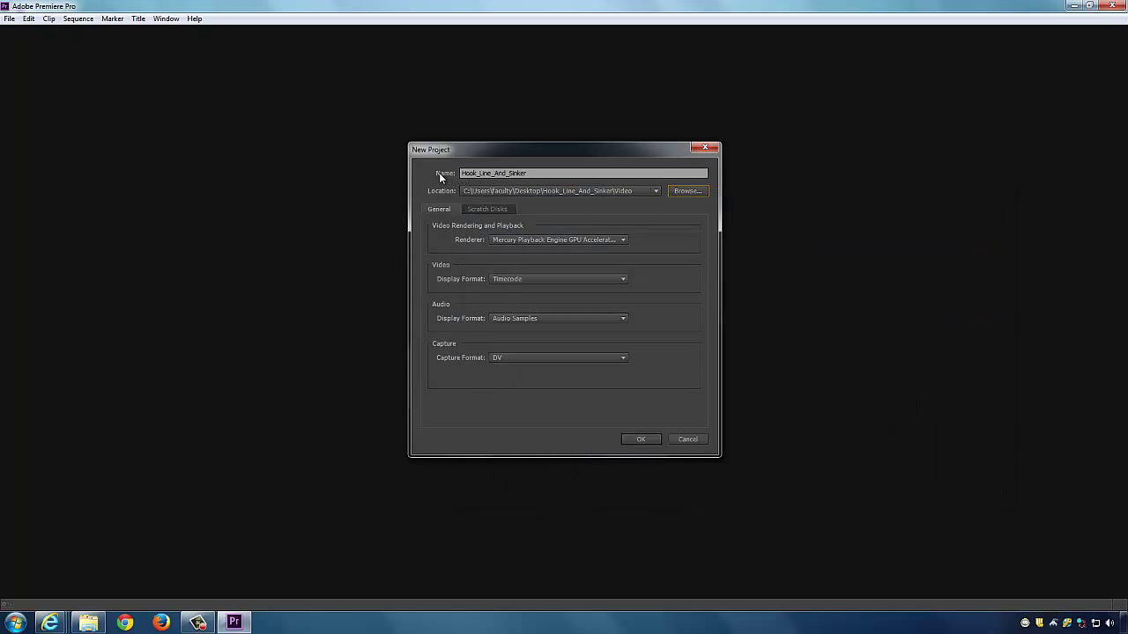
click(541, 172)
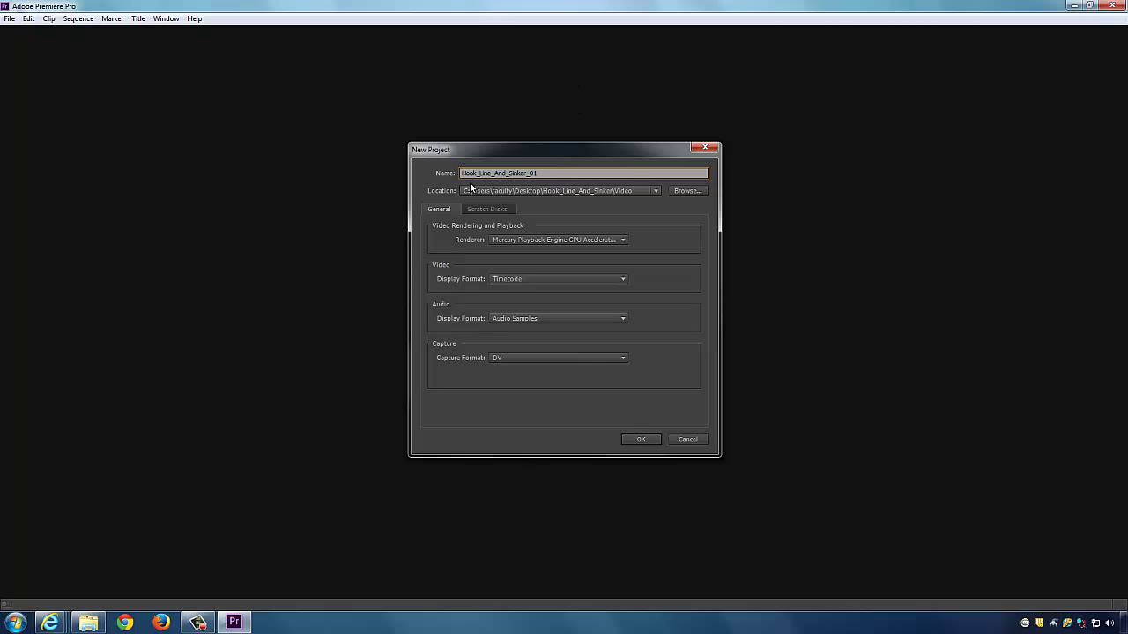
click(642, 440)
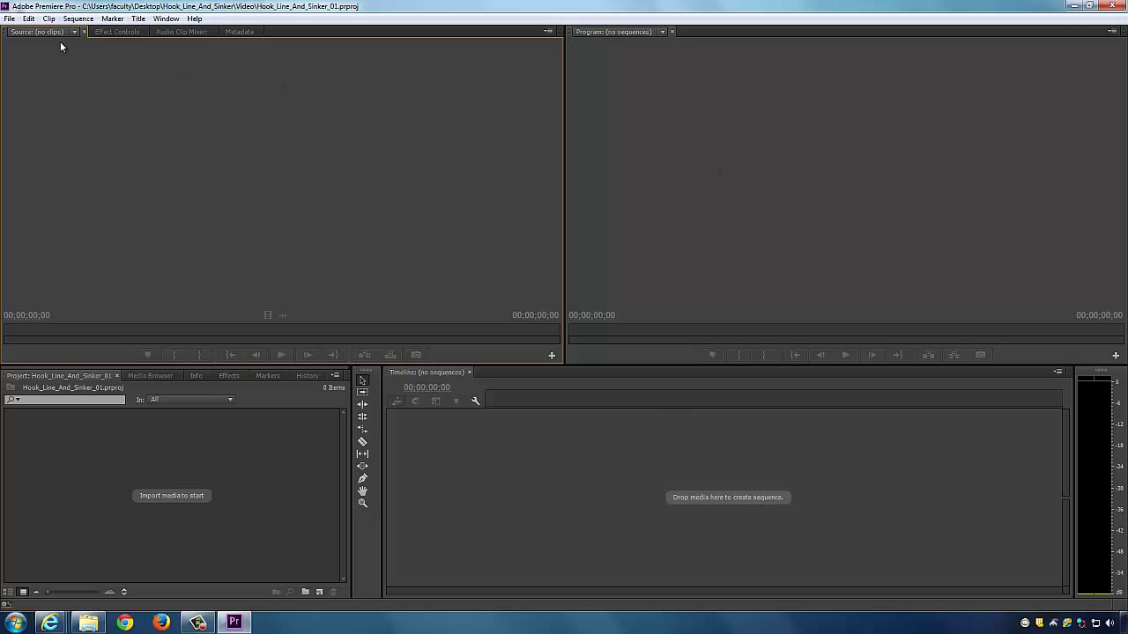
Step: Start a new sequence and choose the HDV 720p24 preset for it
click(77, 19)
click(77, 19)
click(6, 18)
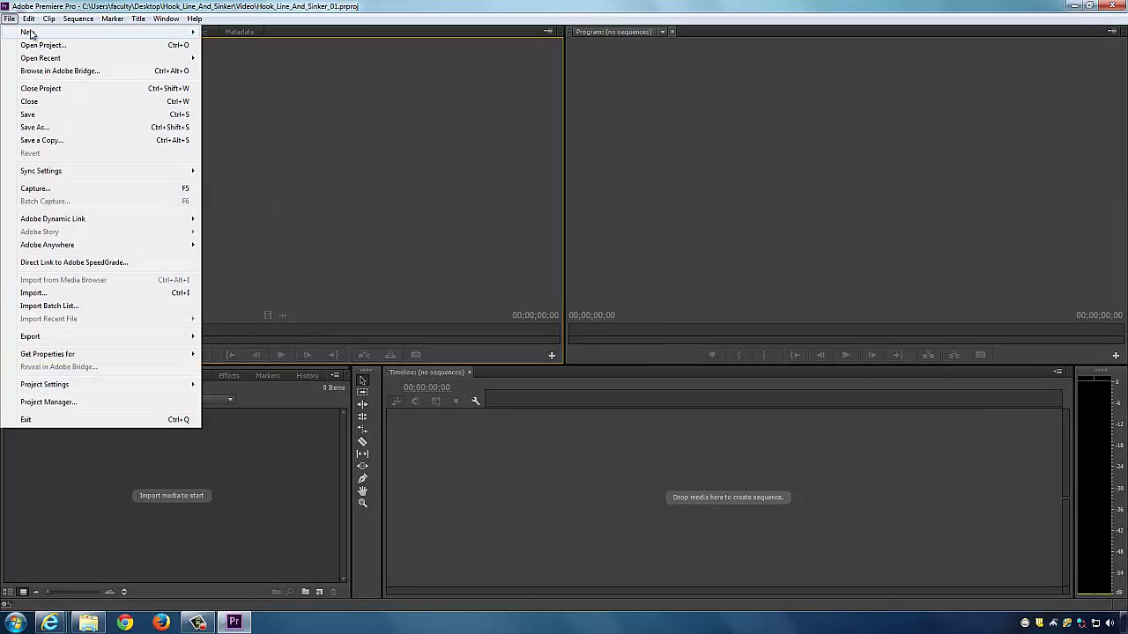
mouse_move(30, 33)
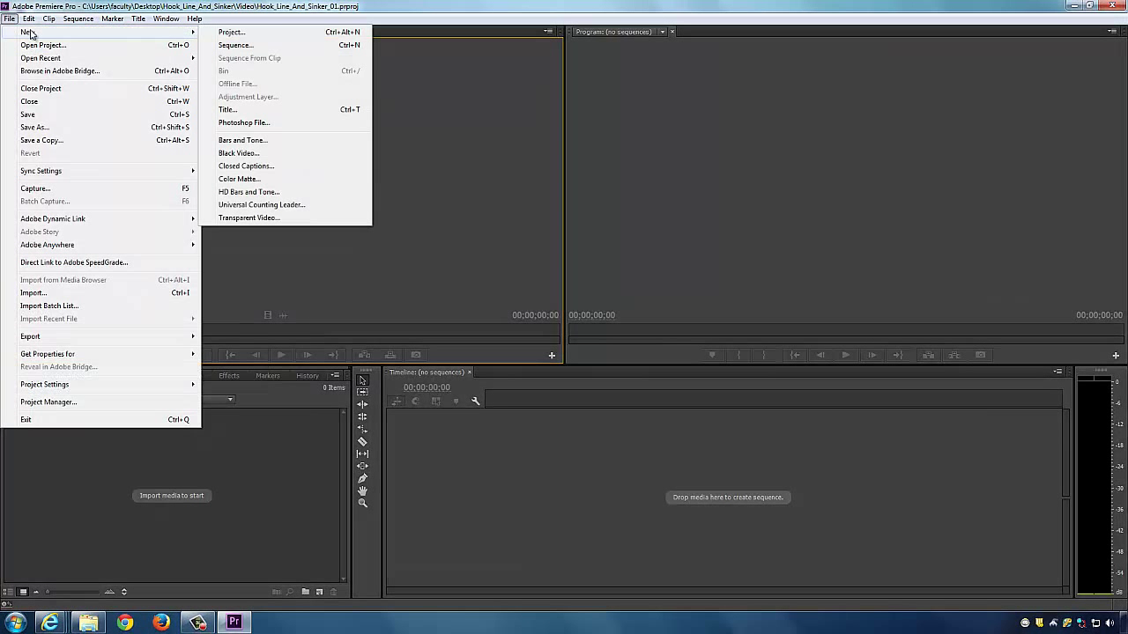
click(274, 49)
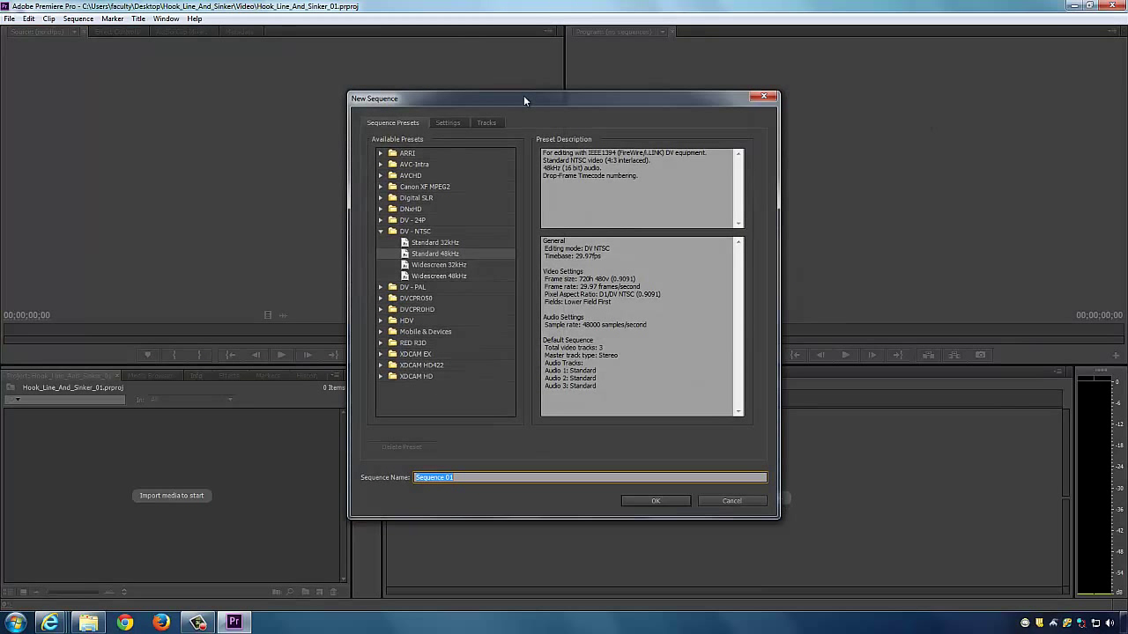
drag(524, 98, 508, 75)
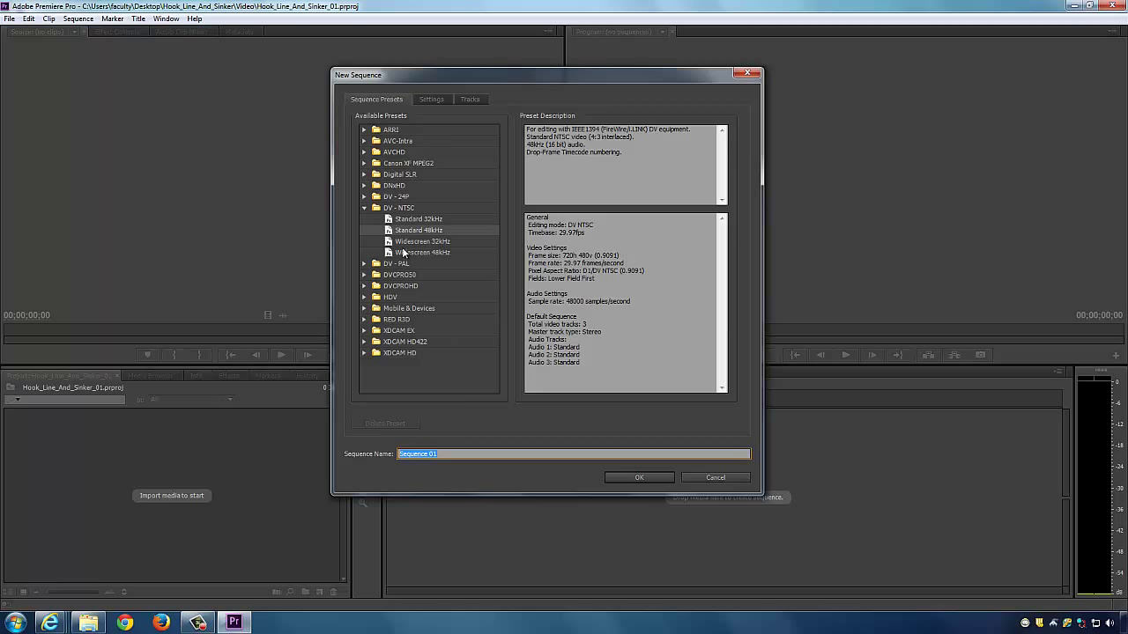
drag(364, 83, 374, 87)
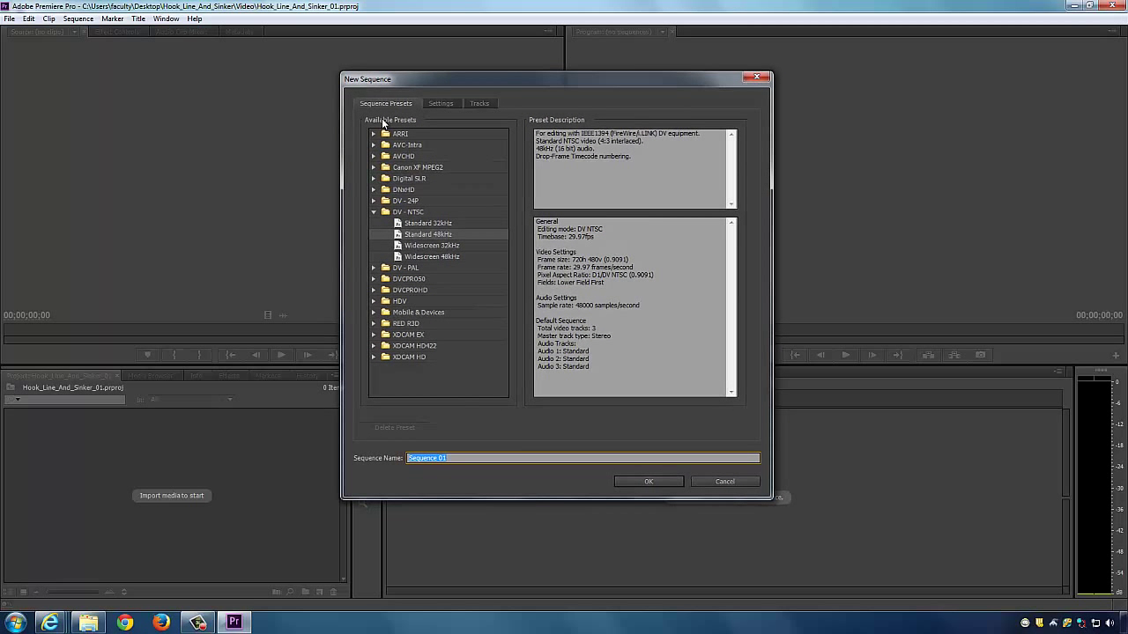
click(373, 213)
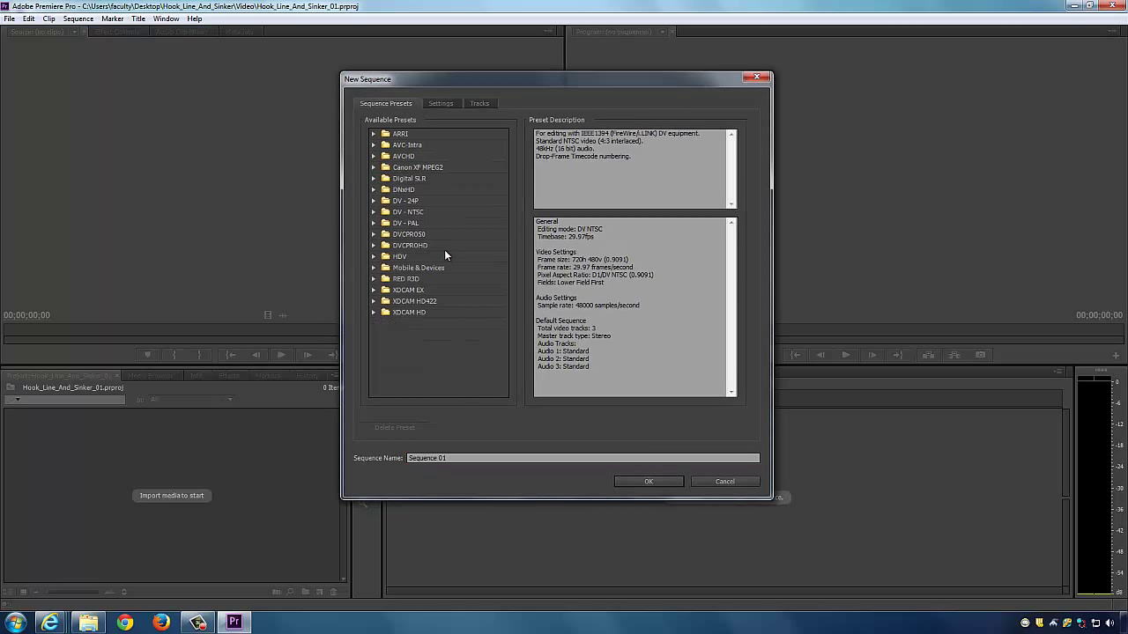
click(403, 256)
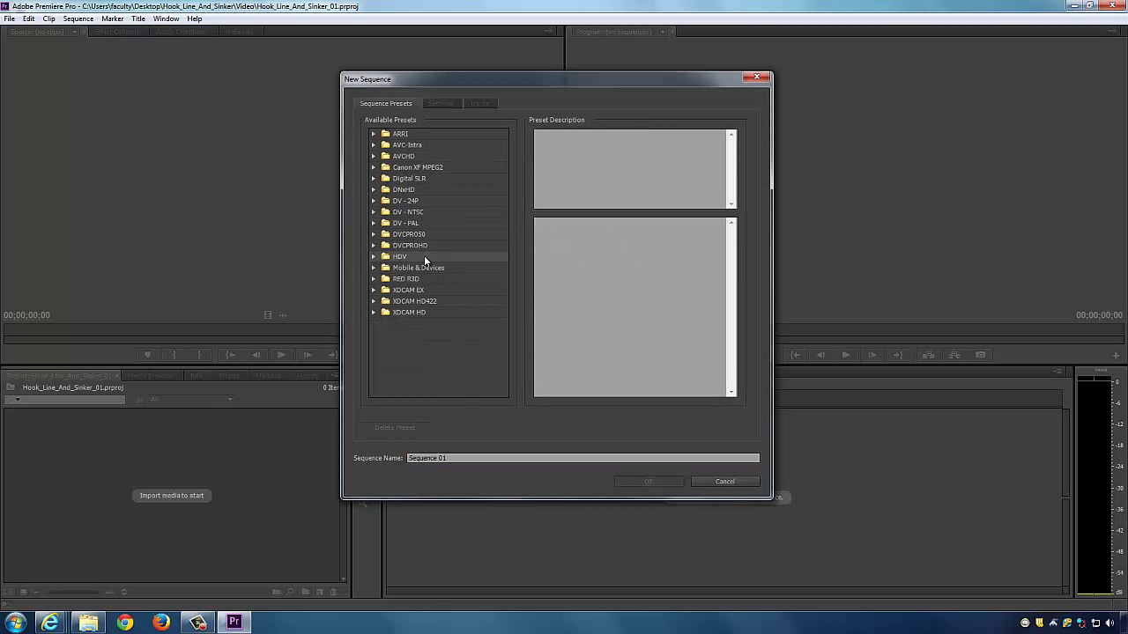
click(374, 257)
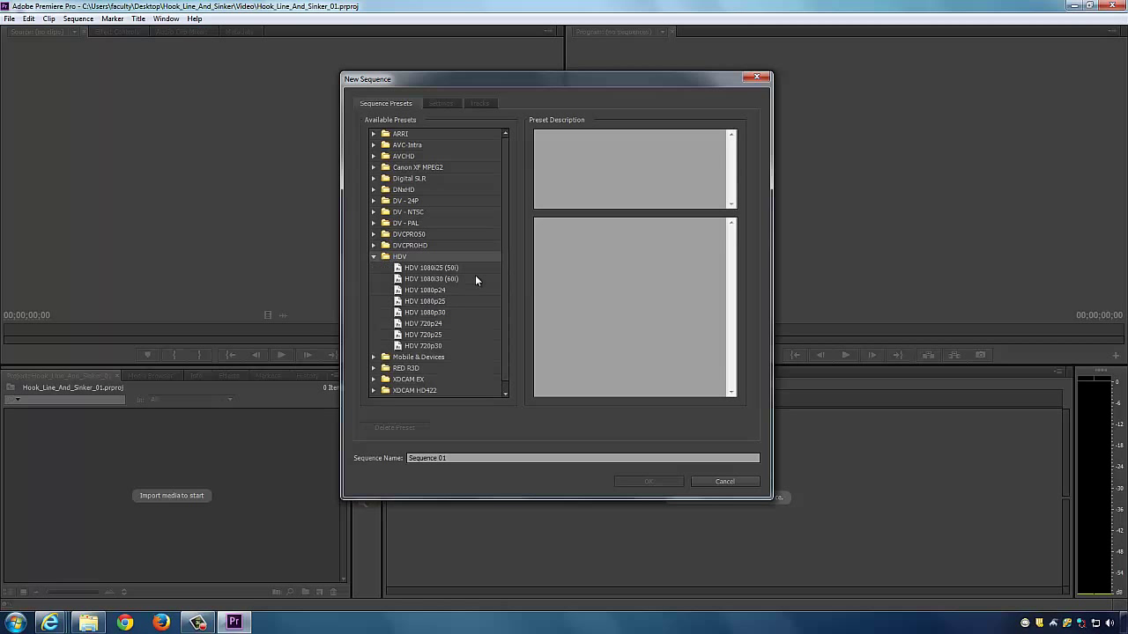
click(434, 325)
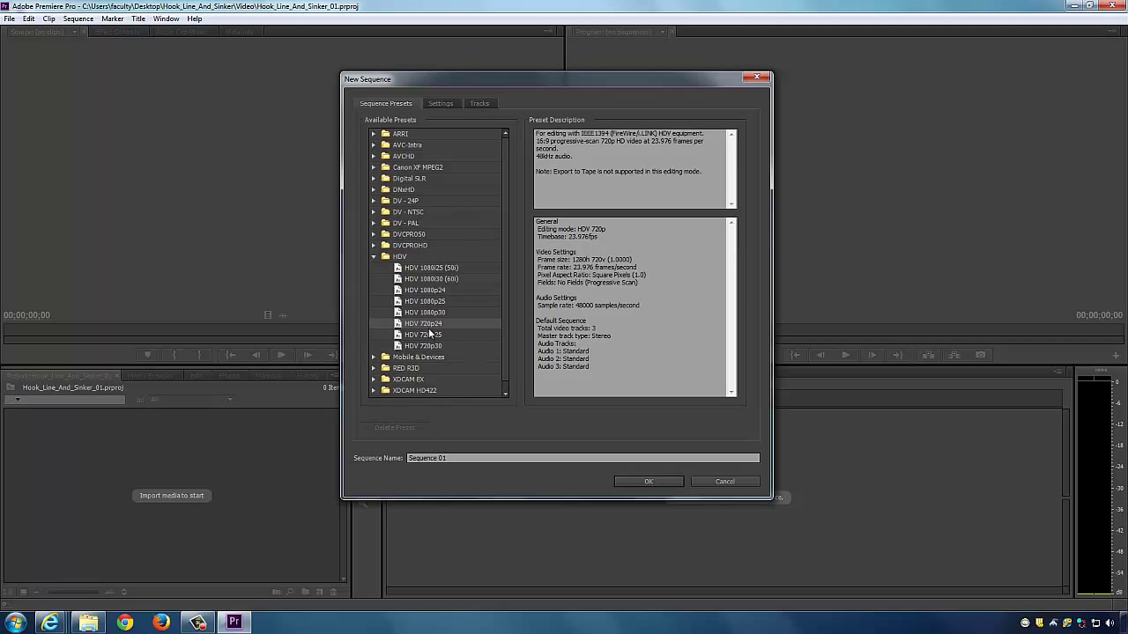
Step: Name the sequence HLAS_Sequence_01 and create it
click(462, 458)
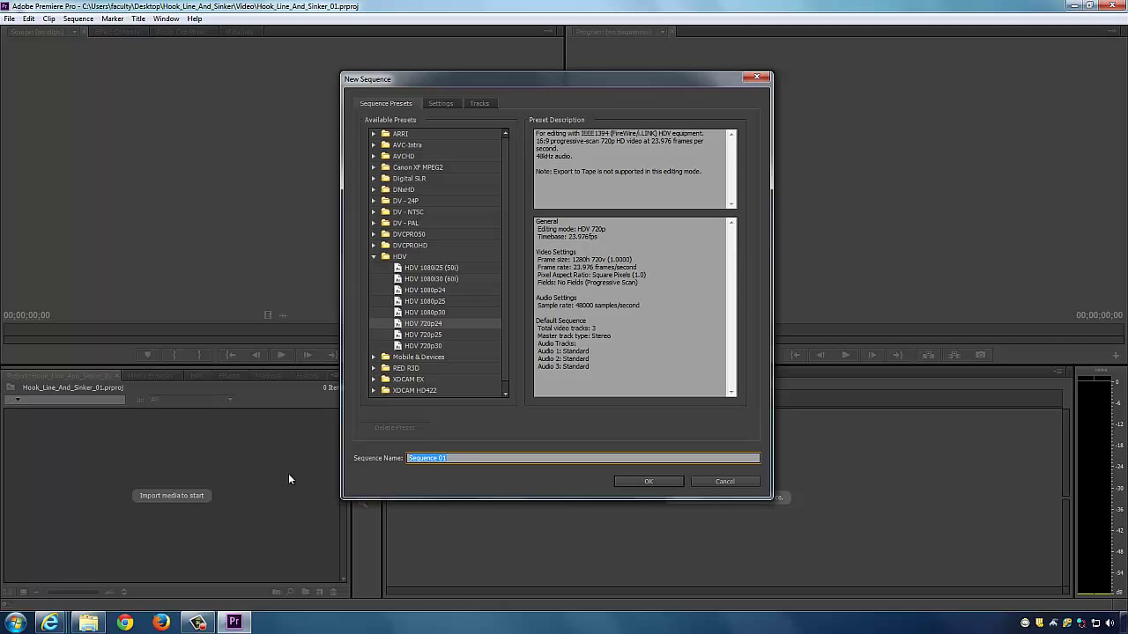
text(HLAS_Sequence_01)
click(648, 481)
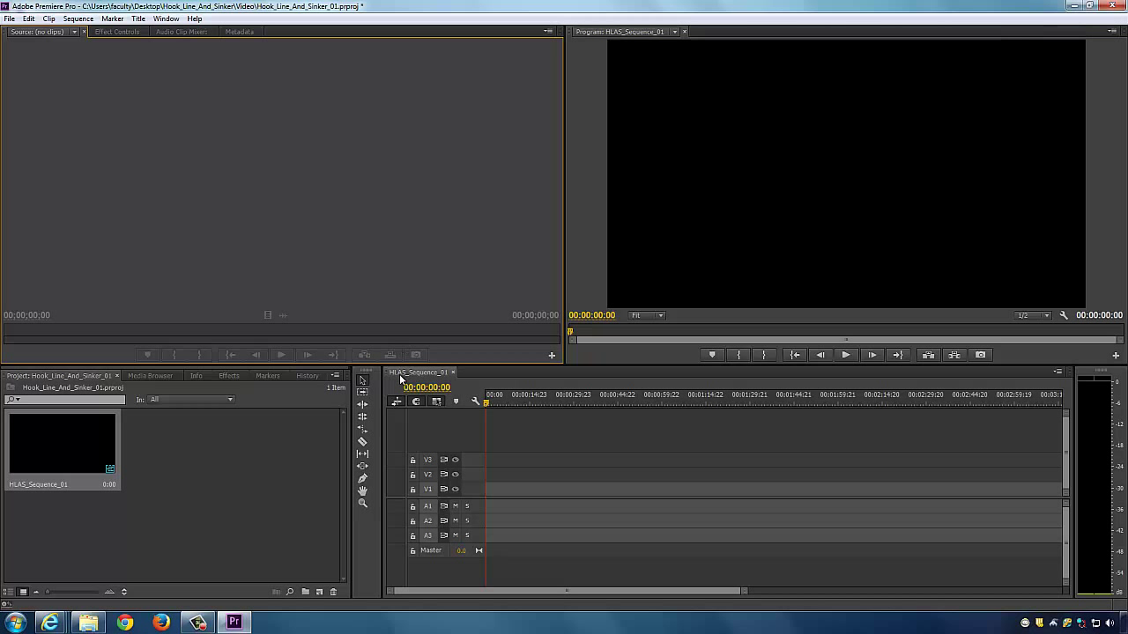
Step: Scrub the playhead along the empty timeline and check the options available for the project's media area
drag(486, 410, 596, 423)
drag(756, 456, 506, 407)
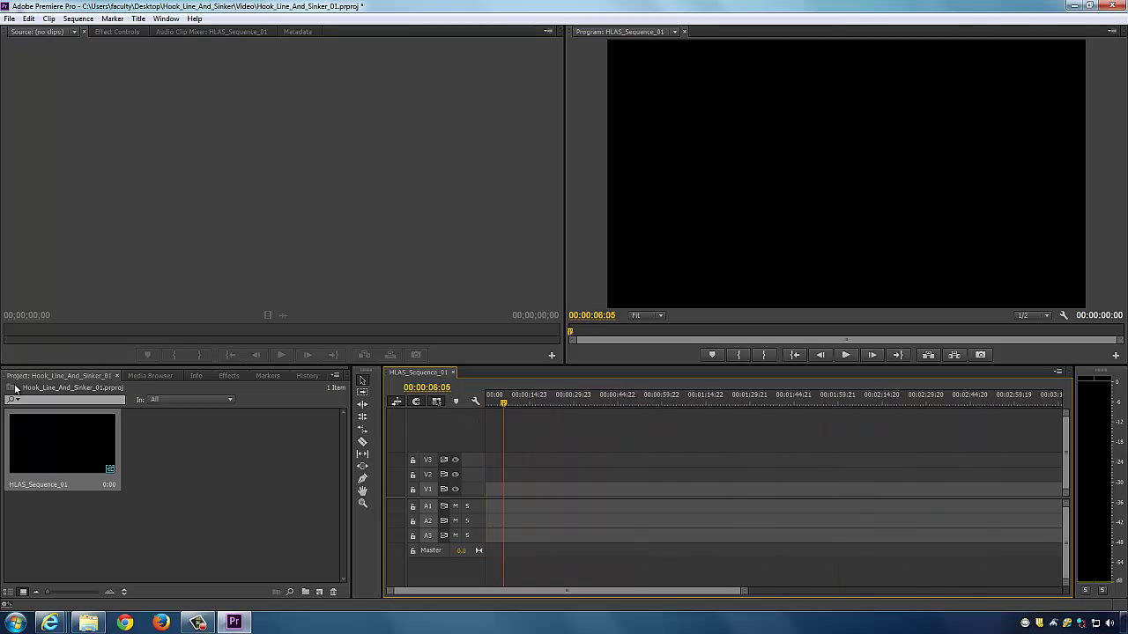
right_click(149, 445)
click(200, 434)
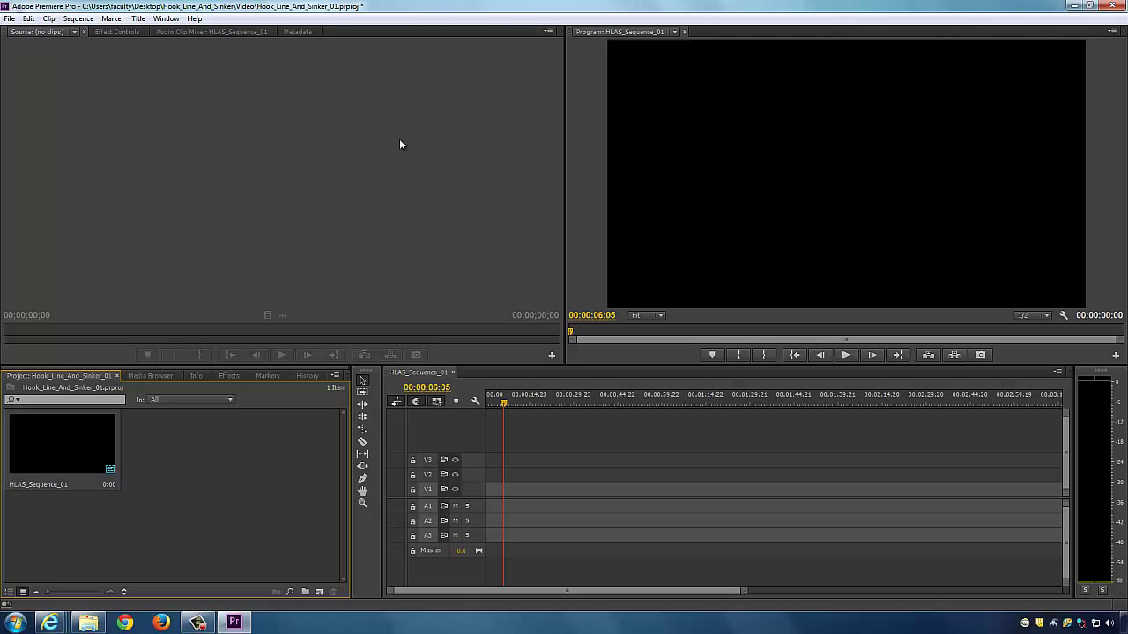
Step: Look through the Effect Controls and Audio Clip Mixer views, then return to the Source monitor
click(149, 105)
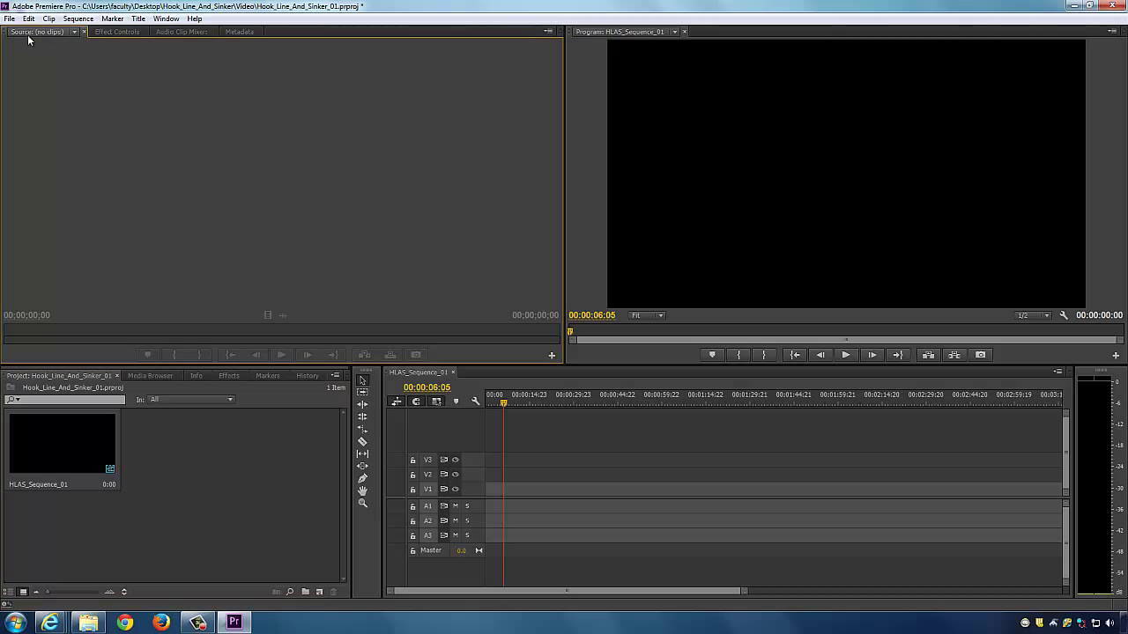
click(117, 32)
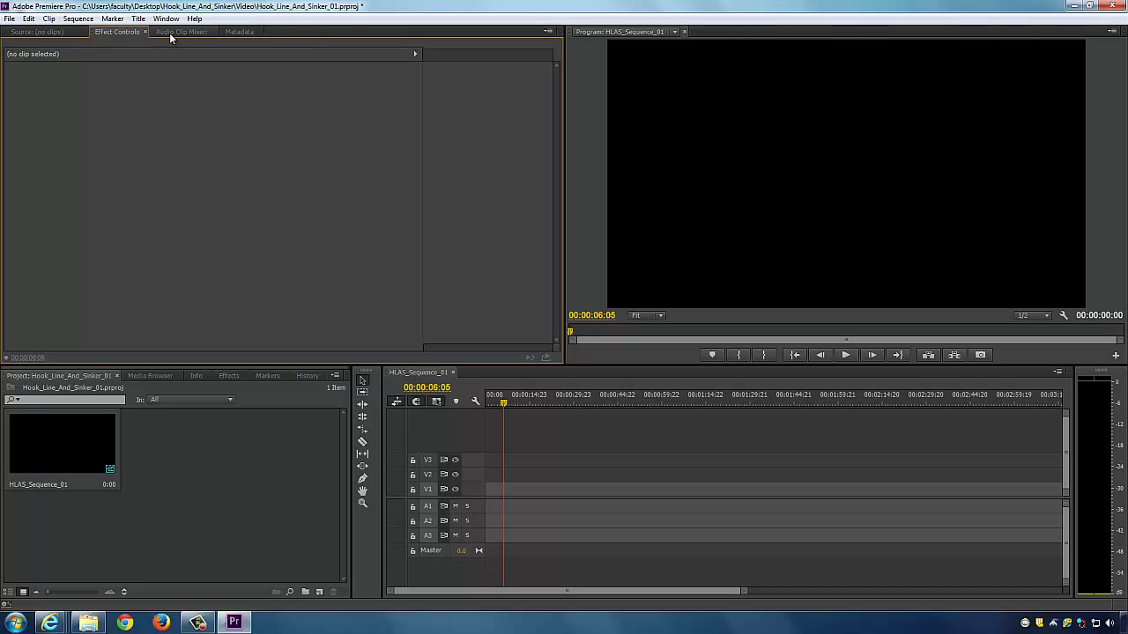
click(170, 33)
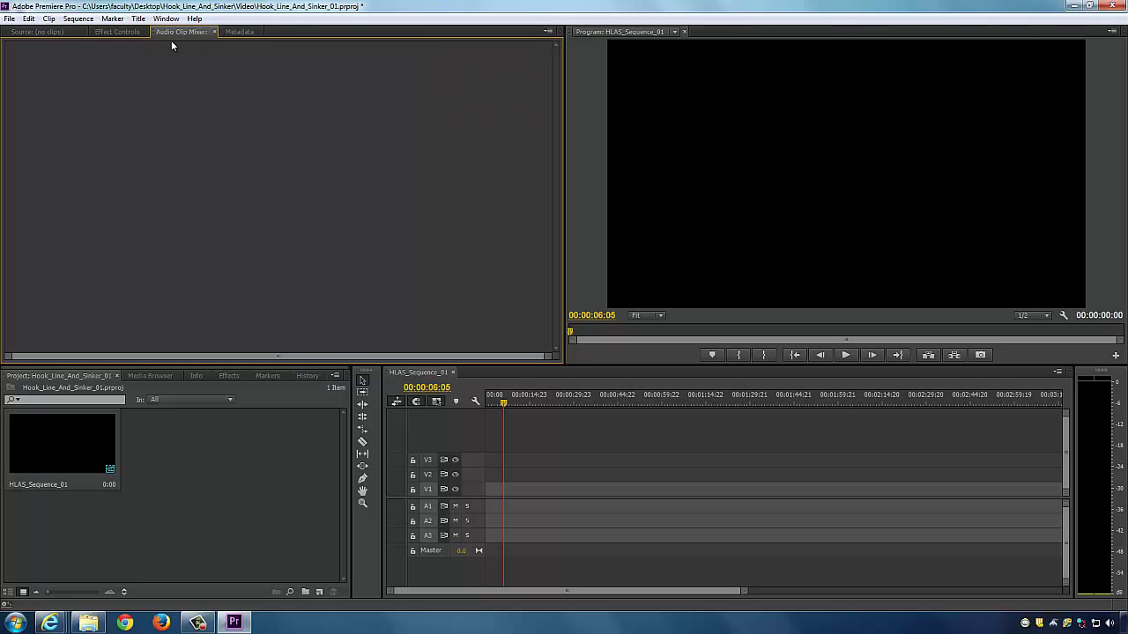
click(109, 35)
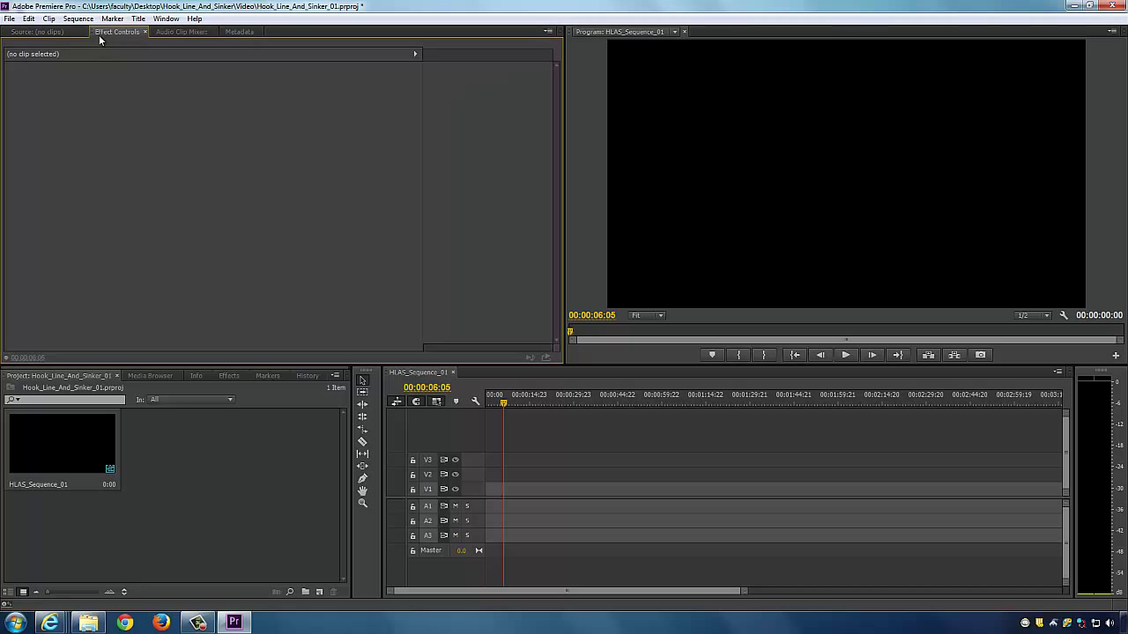
click(19, 33)
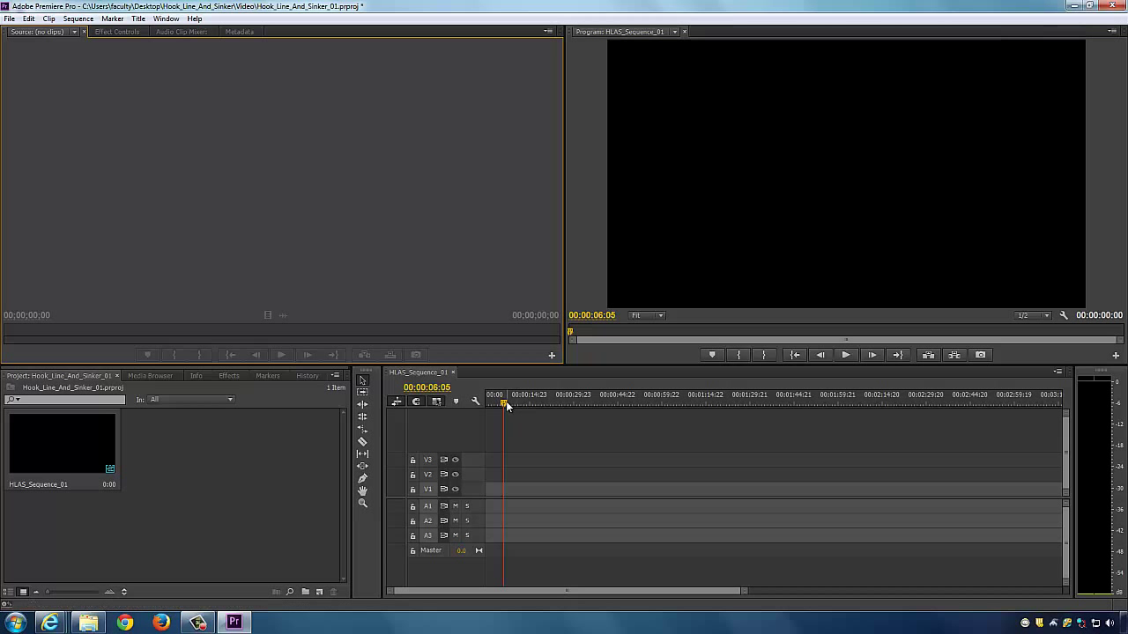
Step: Return the playhead to the sequence start and create a 1280 x 720 Black Video item at 23.976 fps with square pixels
drag(506, 401, 469, 405)
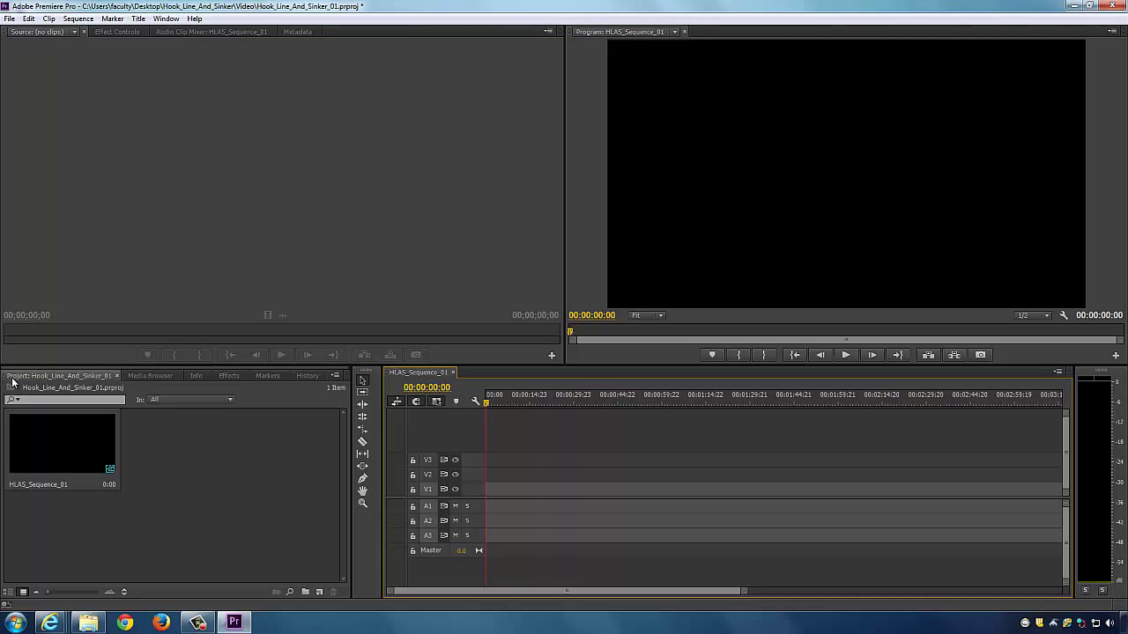
right_click(225, 477)
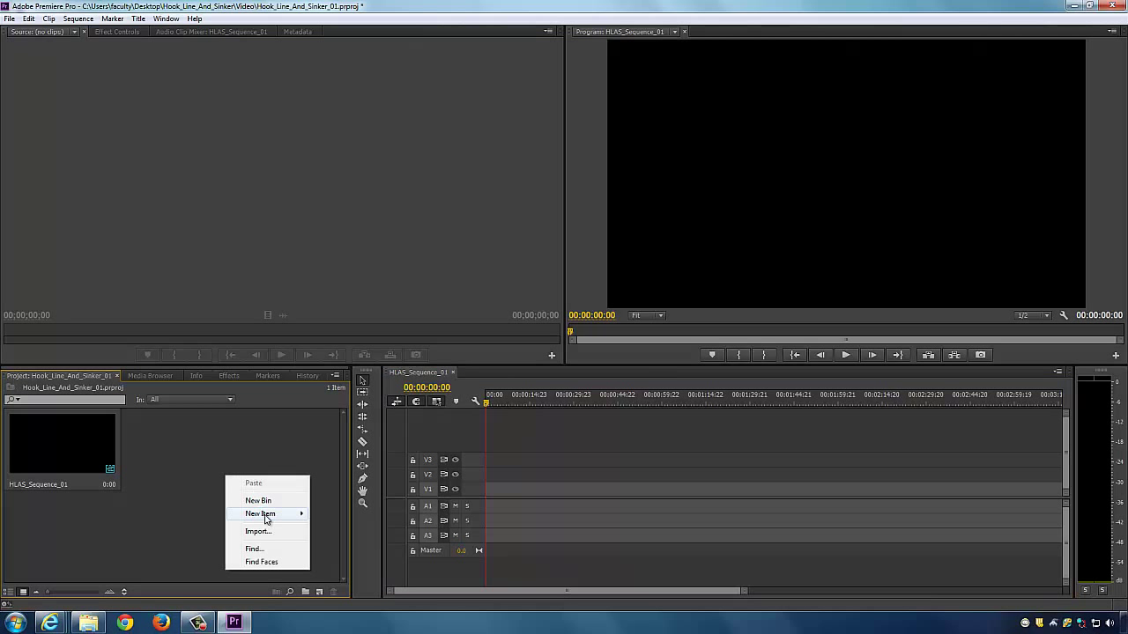
mouse_move(265, 518)
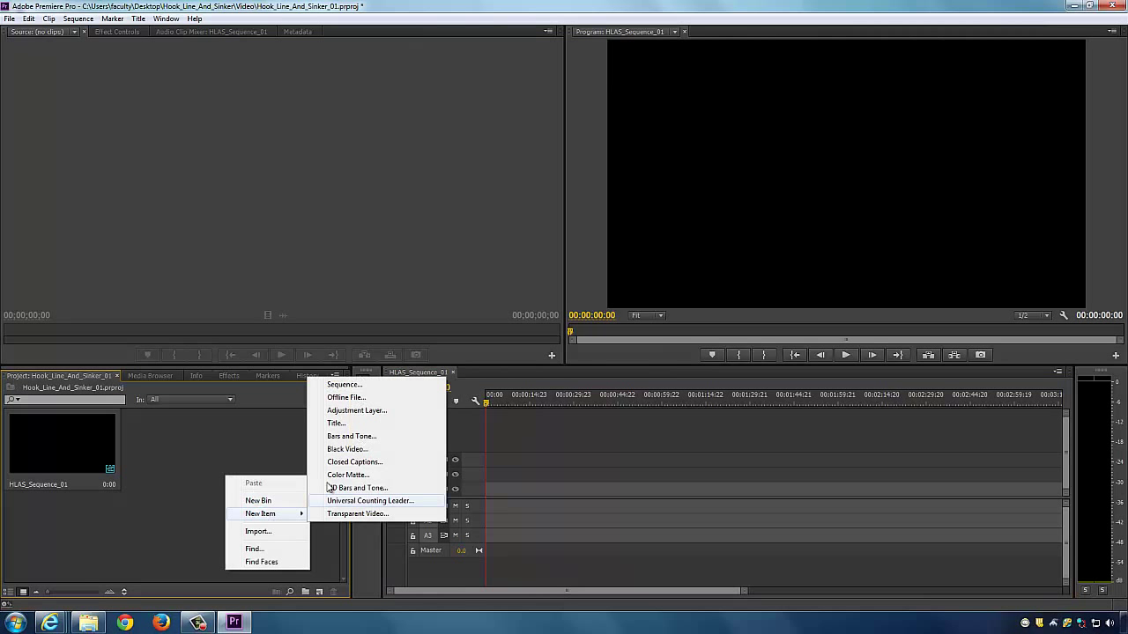
click(347, 449)
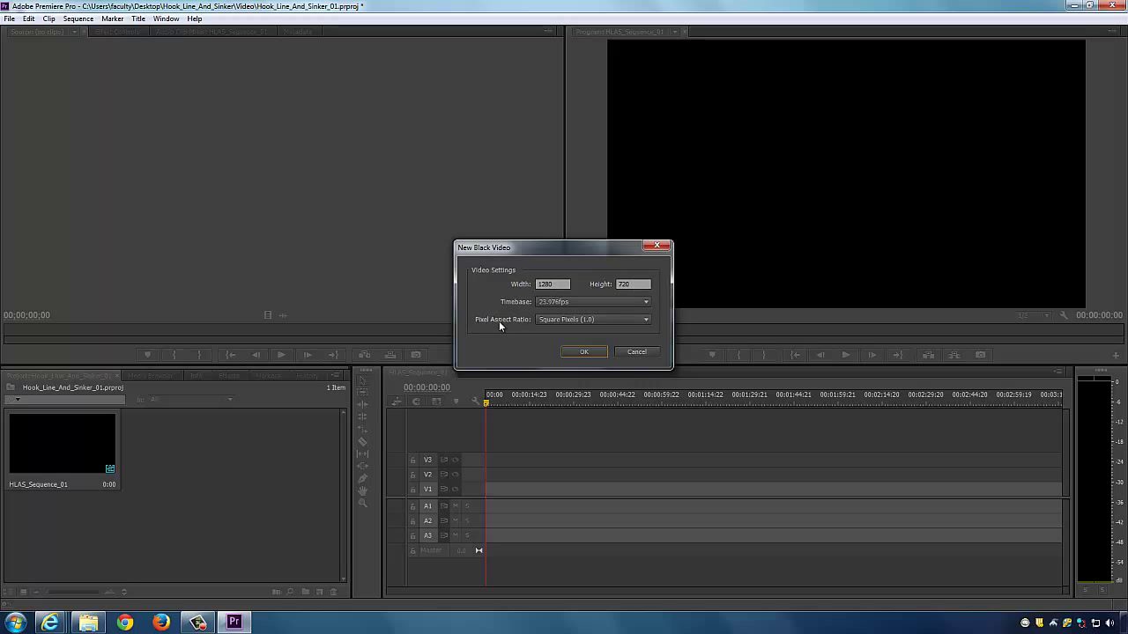
click(587, 352)
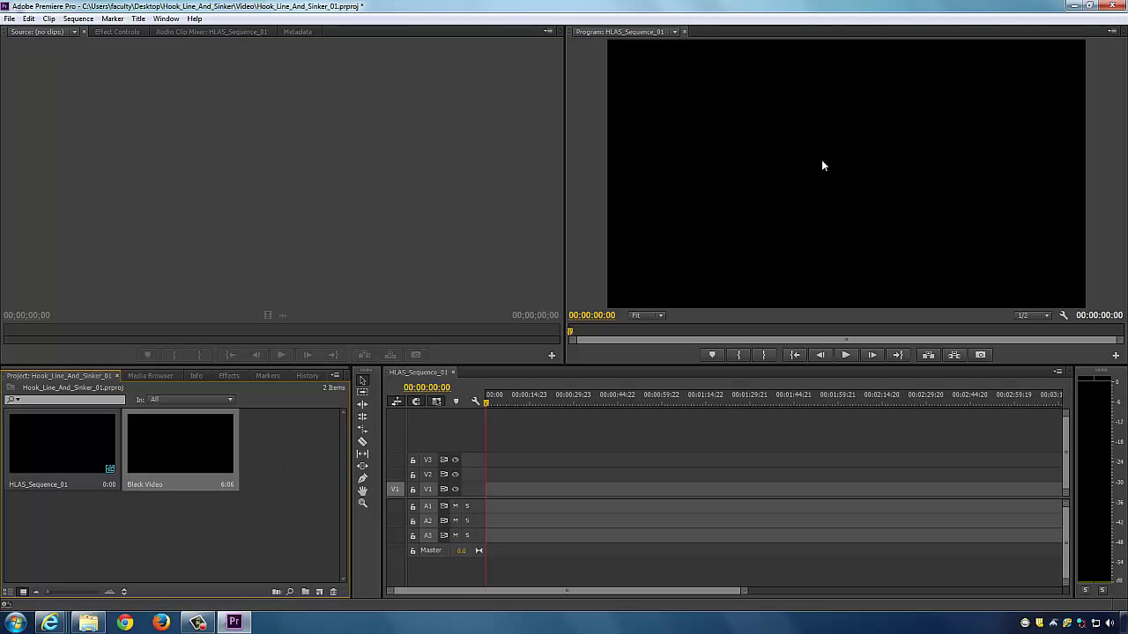
Step: Place the Black Video clip at the start of track V1 and increase that track's height
drag(165, 442, 511, 489)
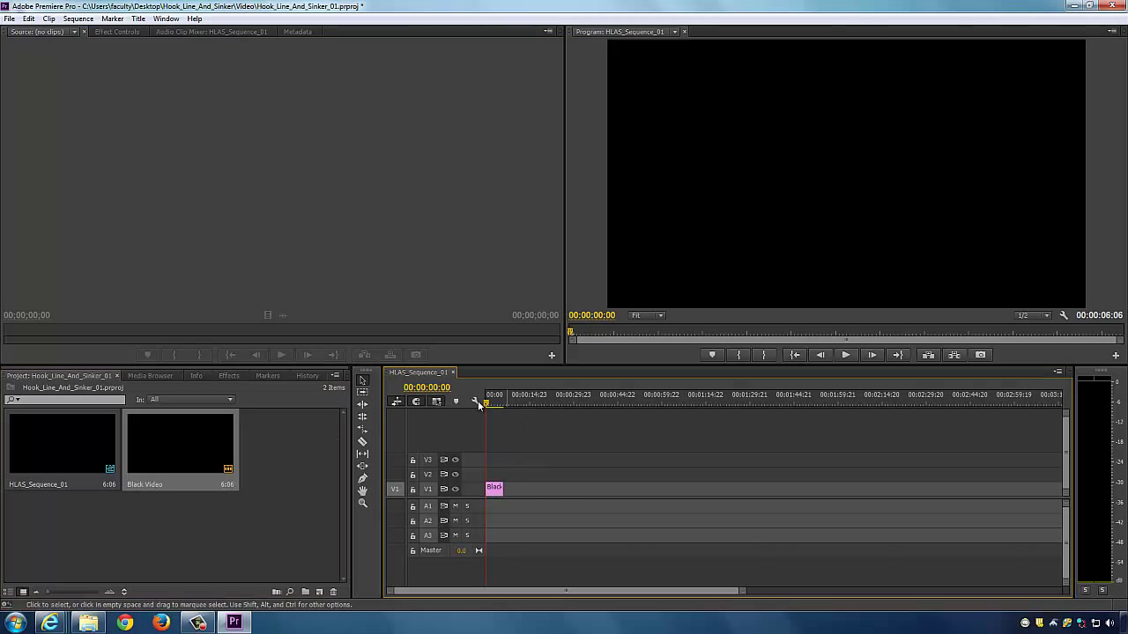
double_click(472, 490)
double_click(472, 489)
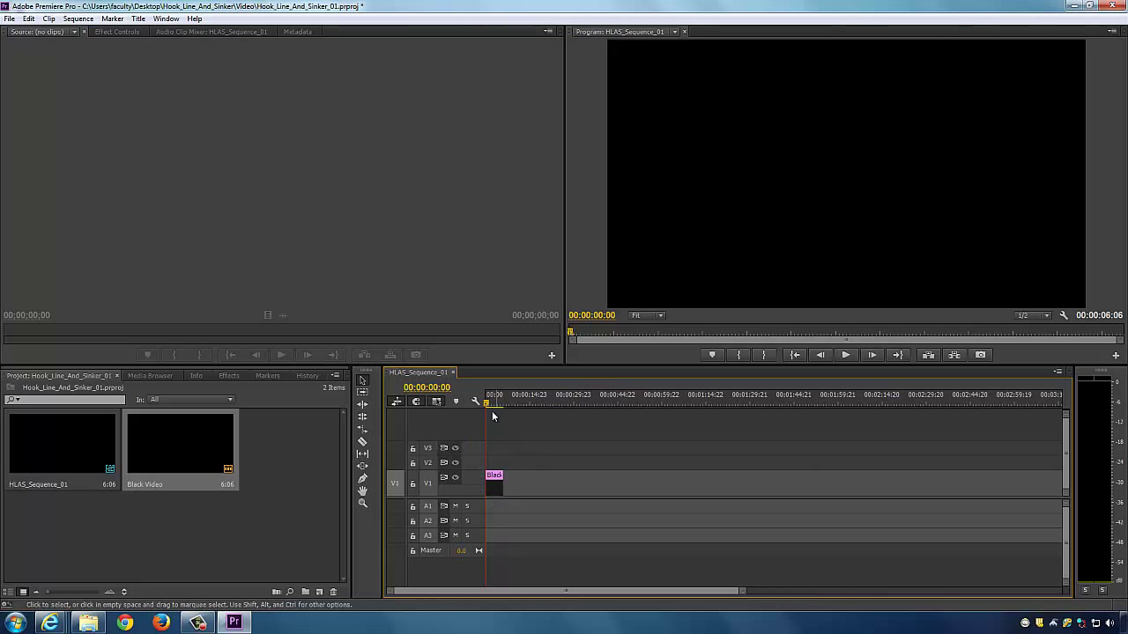
Step: Scrub through the Black Video clip and briefly play the sequence to preview it
drag(491, 404, 504, 402)
key(space)
key(space)
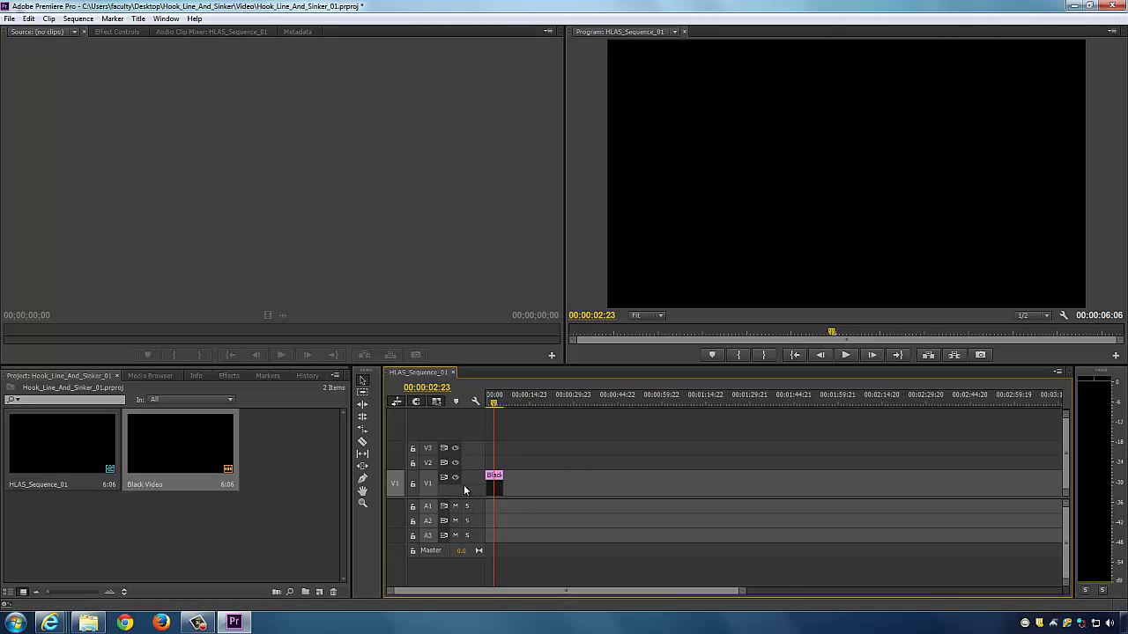
Step: Enlarge track V1 further and move the playhead to 00:00:05:00
mouse_move(471, 482)
mouse_down()
mouse_move(468, 414)
mouse_move(472, 474)
mouse_up()
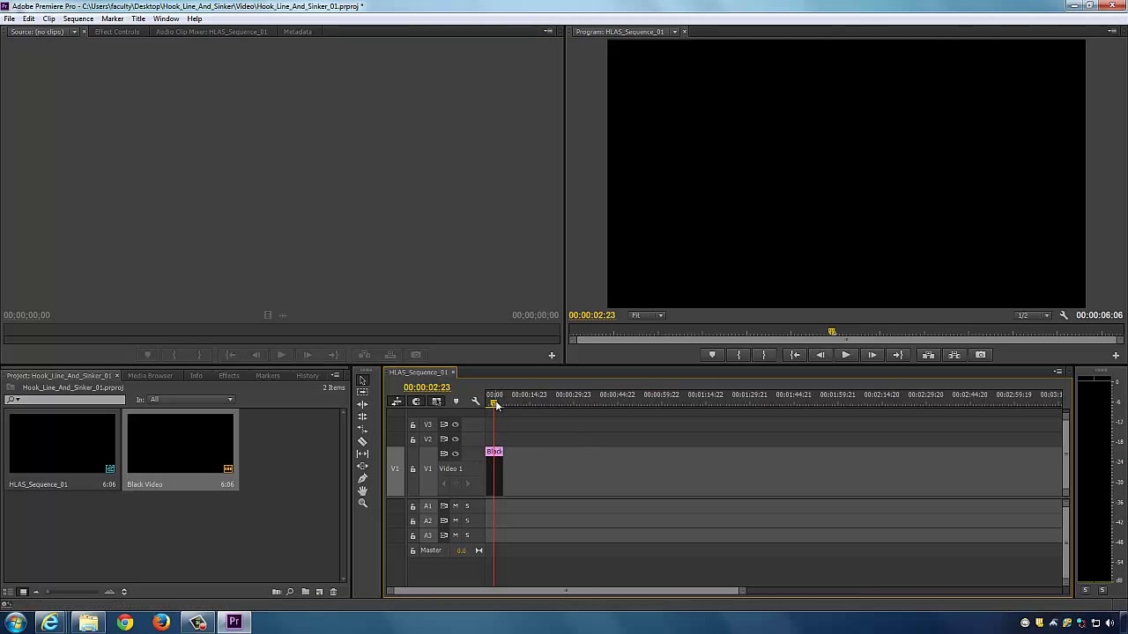
mouse_move(496, 405)
mouse_down()
mouse_move(510, 407)
mouse_move(499, 404)
mouse_up()
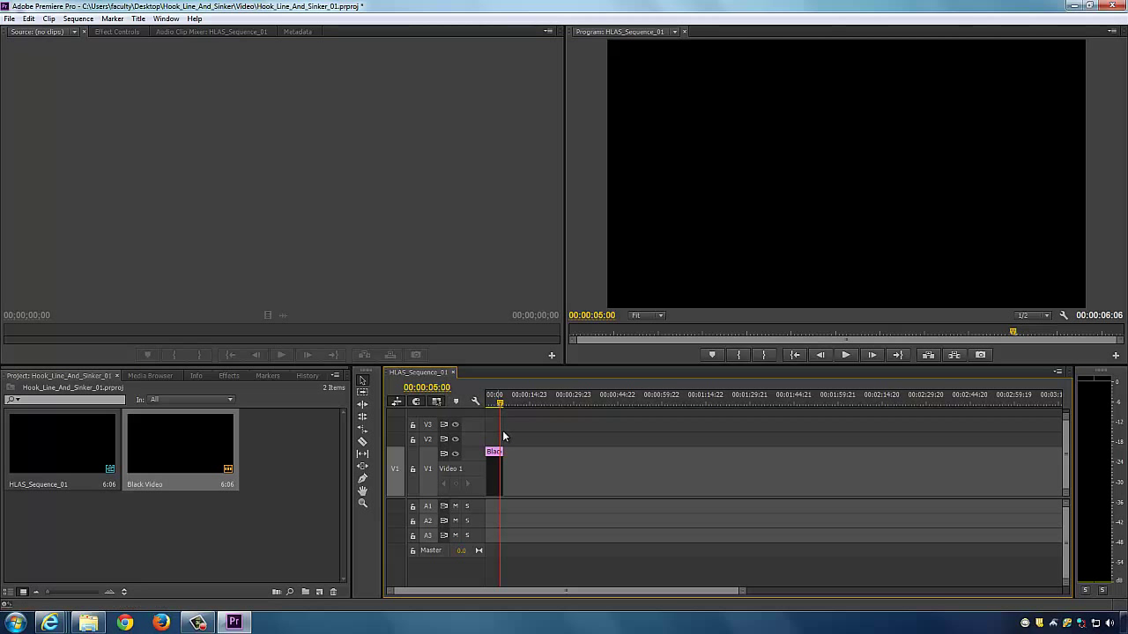
Step: Trim the end of the Black Video clip on track V1 to 00:00:05:00
drag(501, 452, 498, 457)
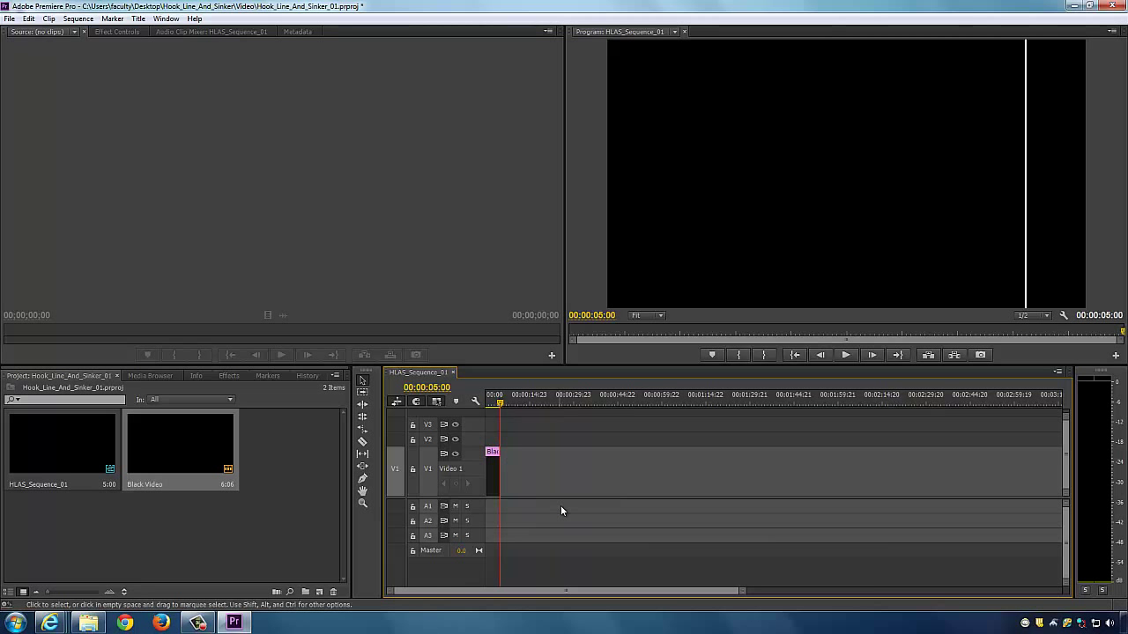
key(equal)
key(equal)
key(equal)
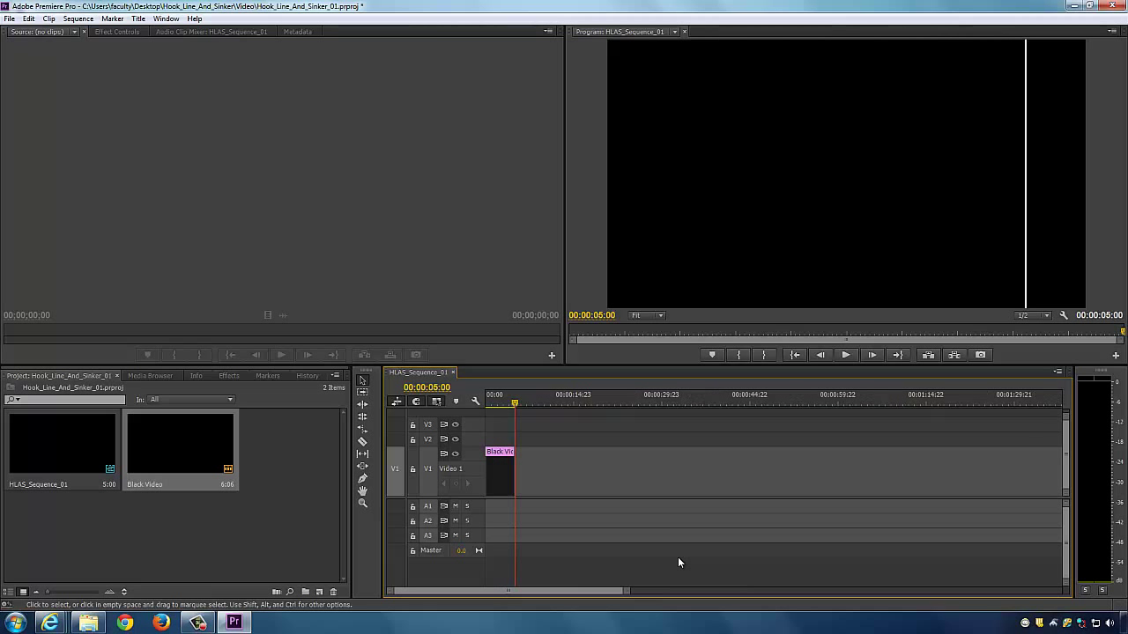
Step: Zoom the timeline in and out to examine the Black Video clip at different time scales
key(equal)
key(equal)
key(equal)
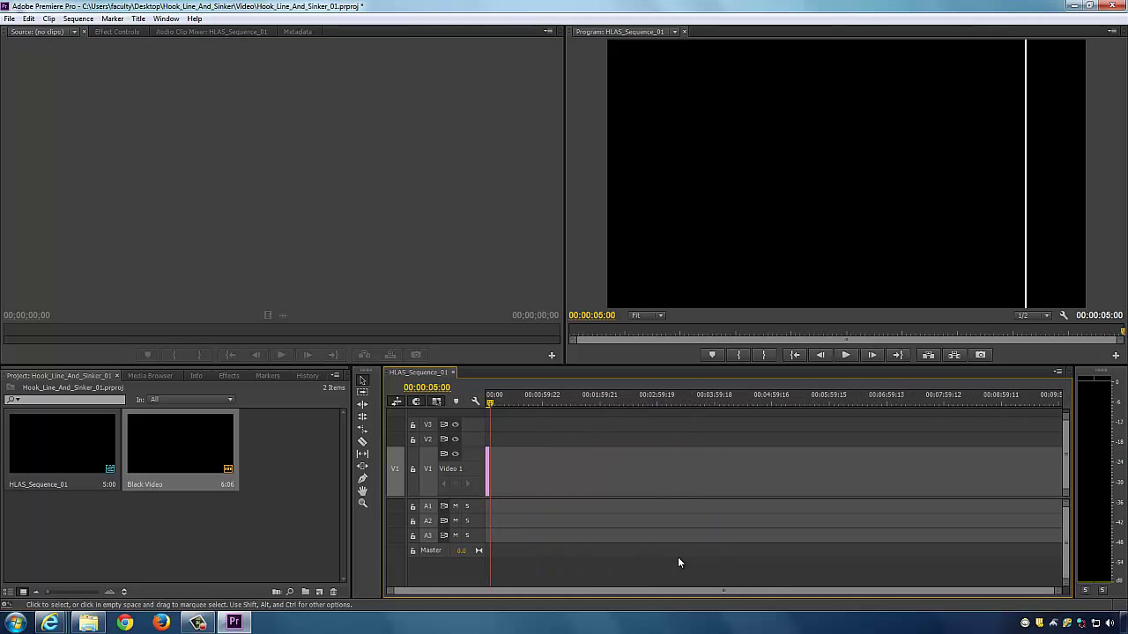
key(minus)
key(minus)
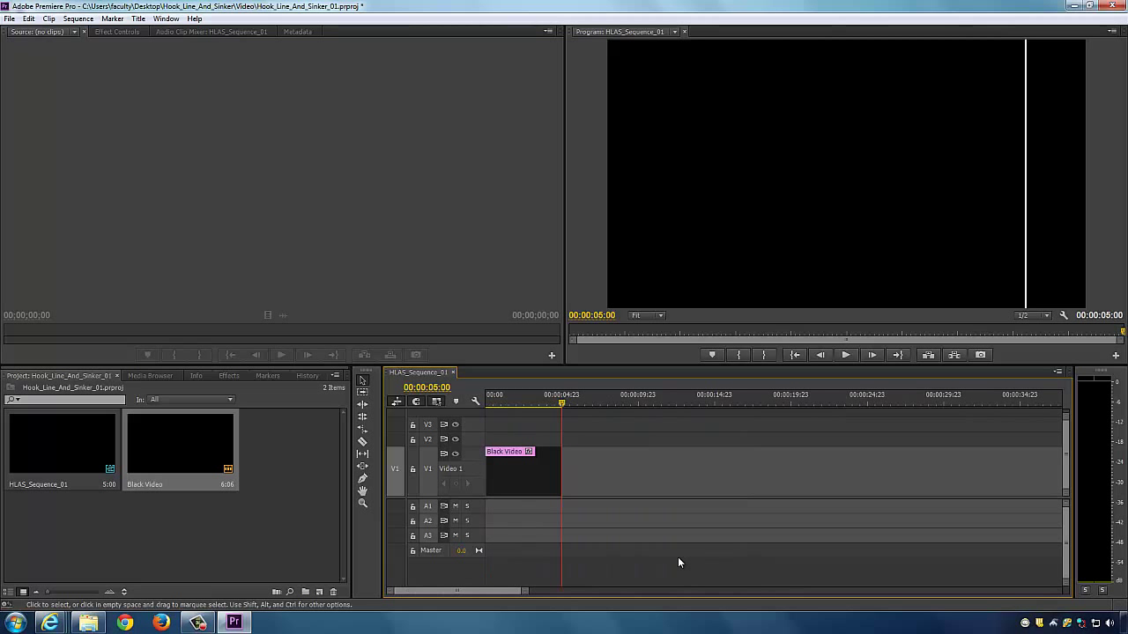
key(equal)
key(equal)
key(minus)
key(minus)
key(minus)
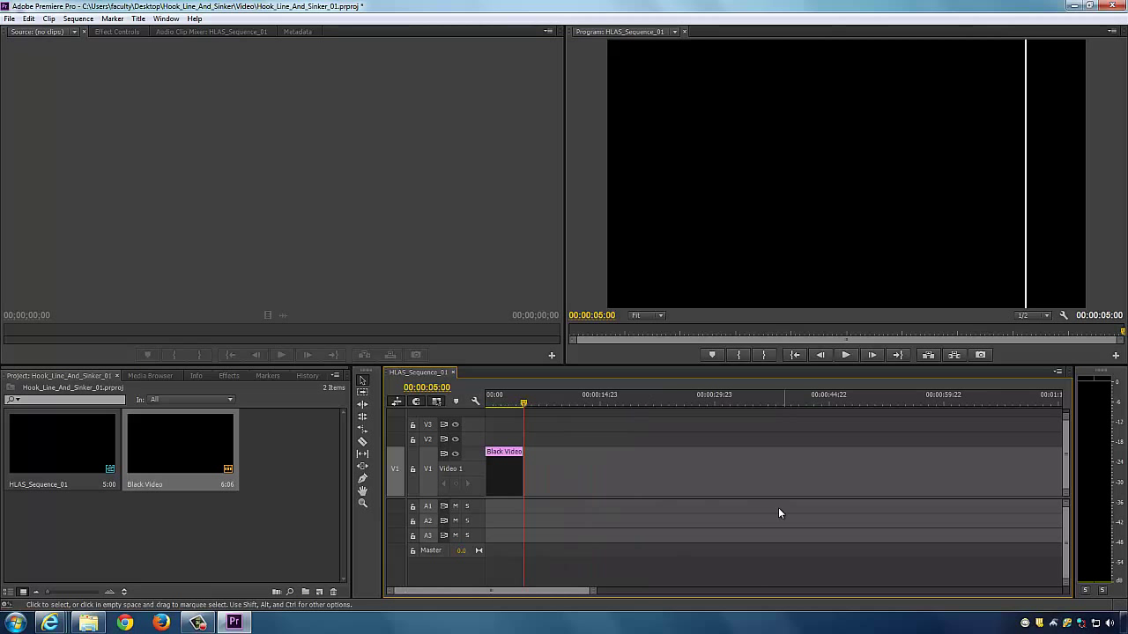
drag(593, 593, 776, 602)
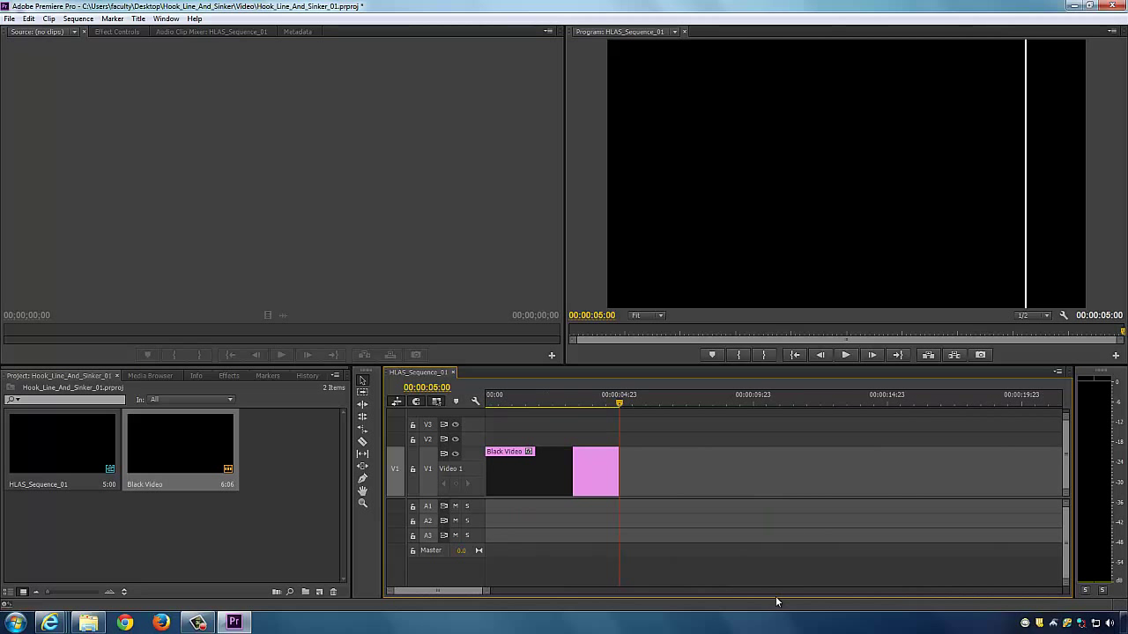
key(equal)
key(equal)
key(minus)
key(minus)
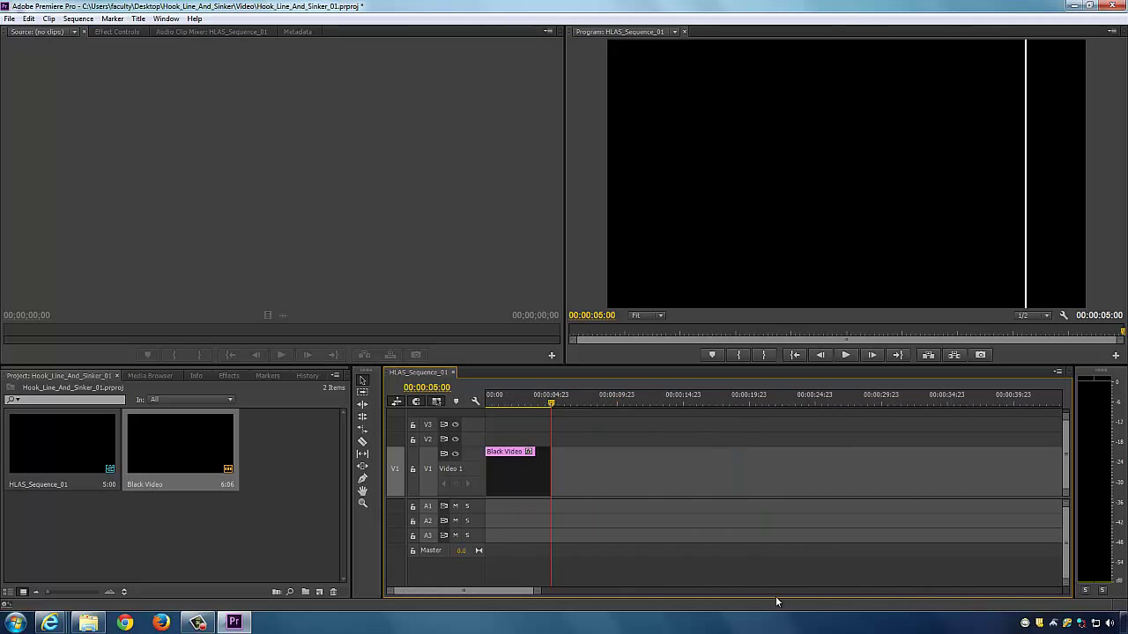
key(equal)
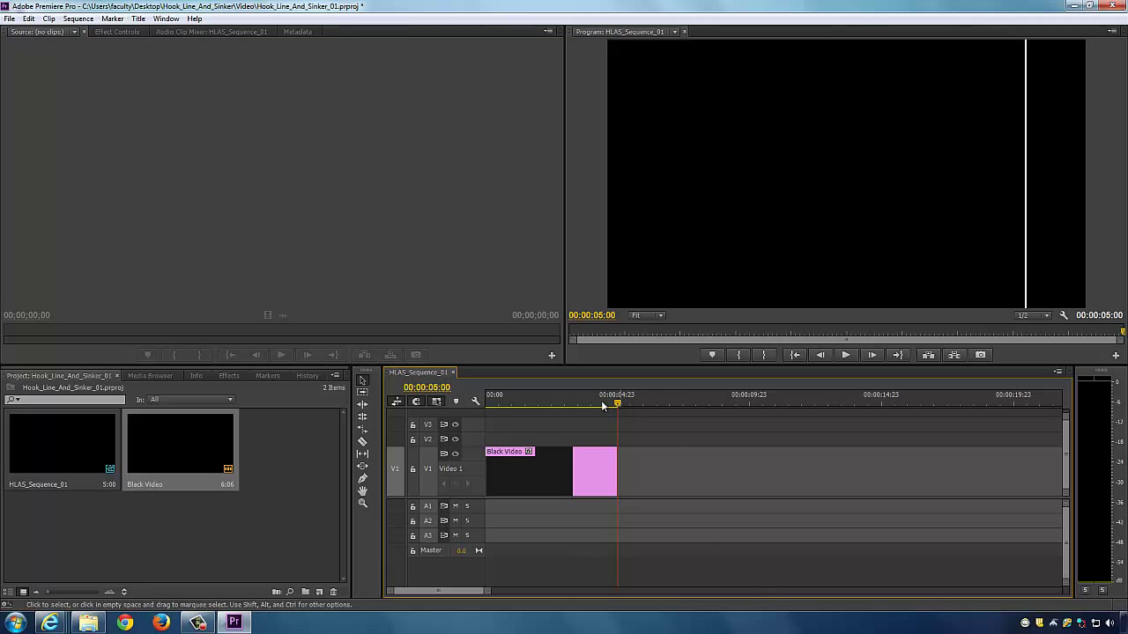
Step: Extend the end of the Black Video clip on V1 to 00:00:10:00 and return the playhead to 00:00:02:06
drag(618, 404, 618, 405)
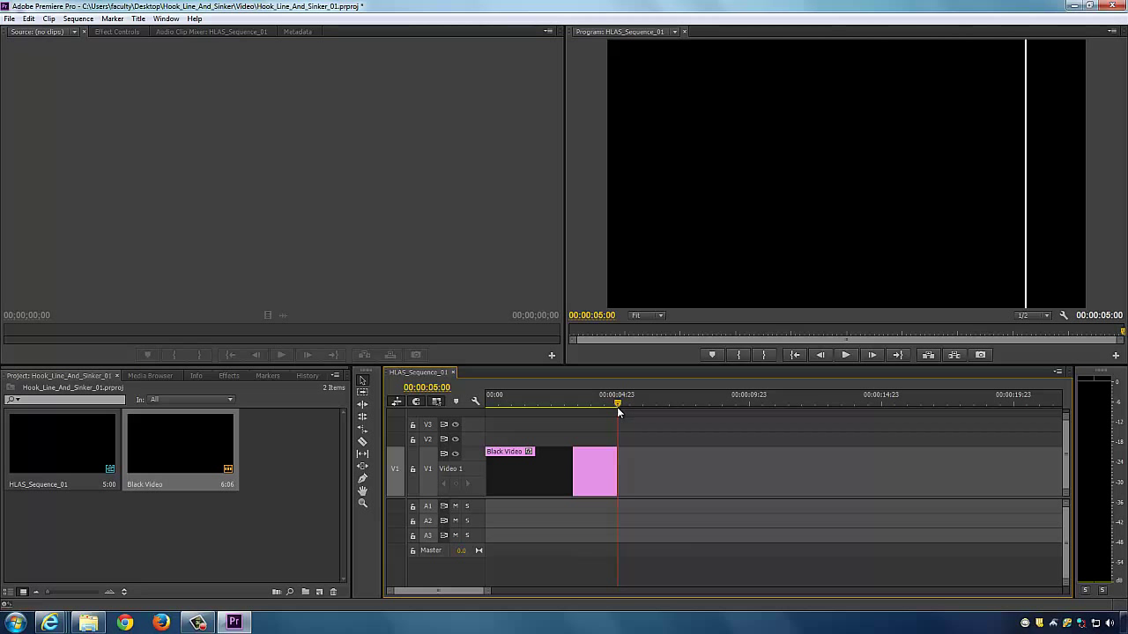
mouse_move(611, 465)
mouse_down()
mouse_move(573, 467)
mouse_move(615, 465)
mouse_up()
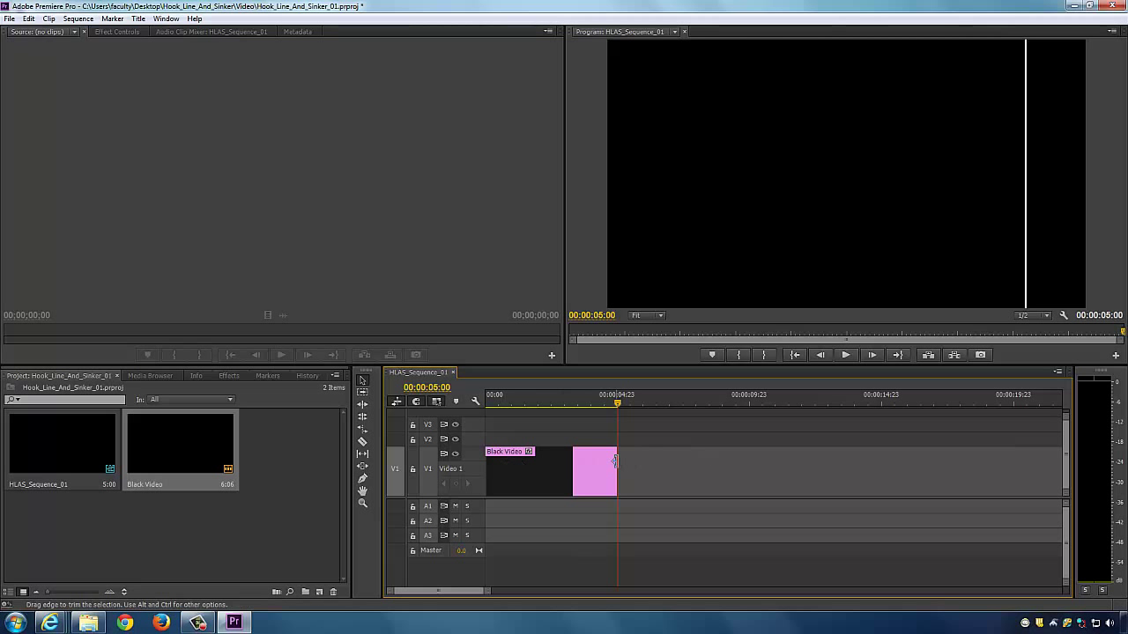
drag(615, 456, 701, 457)
drag(697, 398, 749, 399)
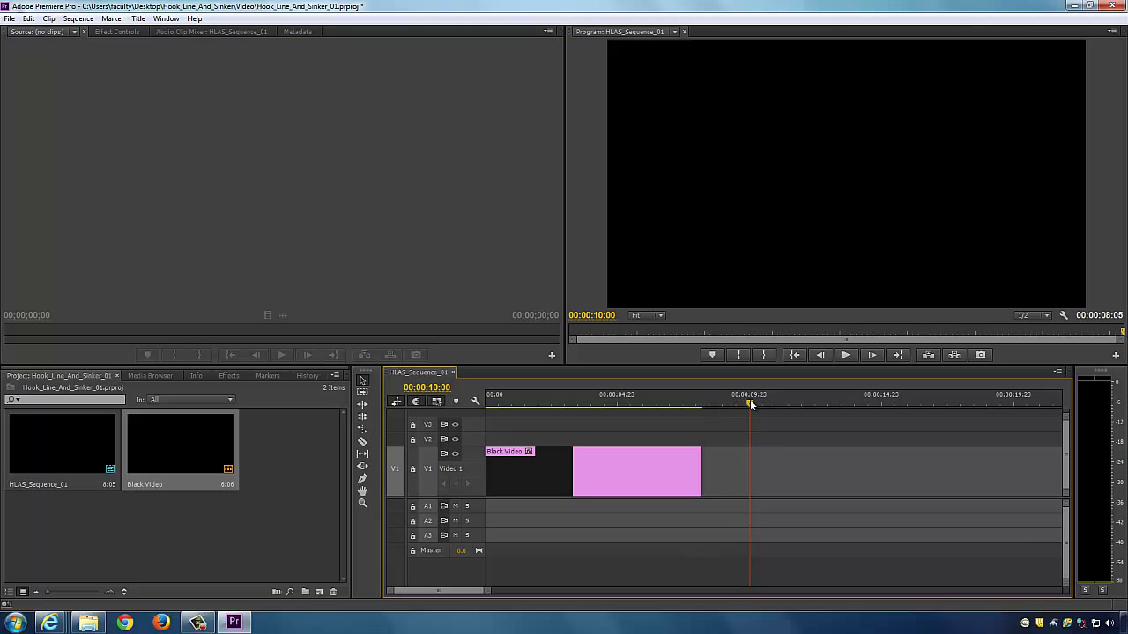
drag(702, 454, 749, 458)
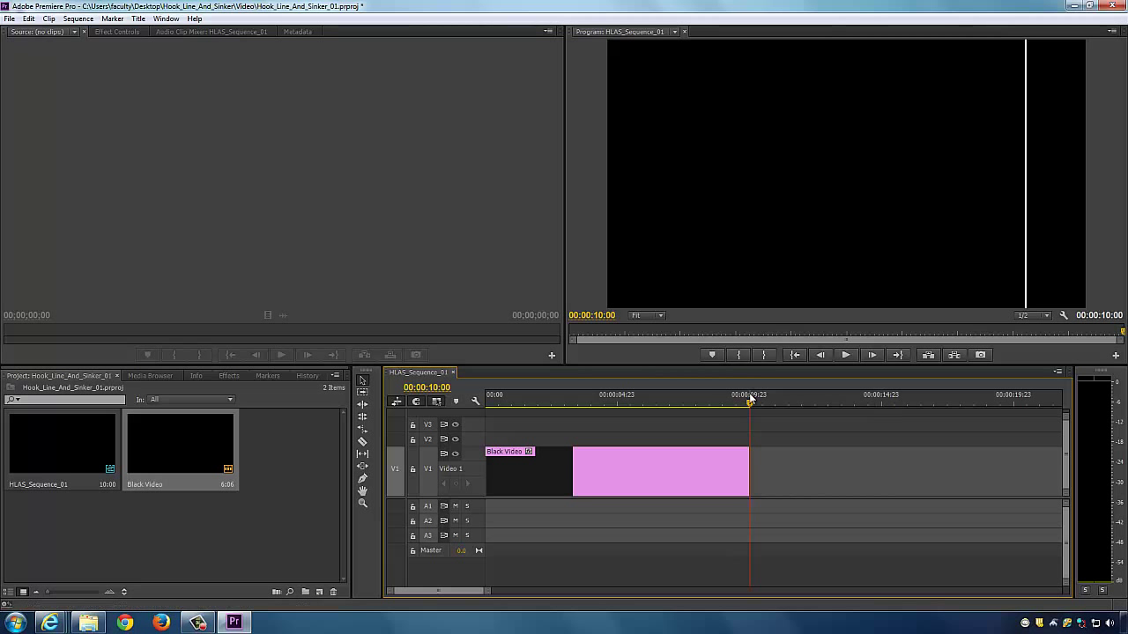
drag(750, 406, 546, 406)
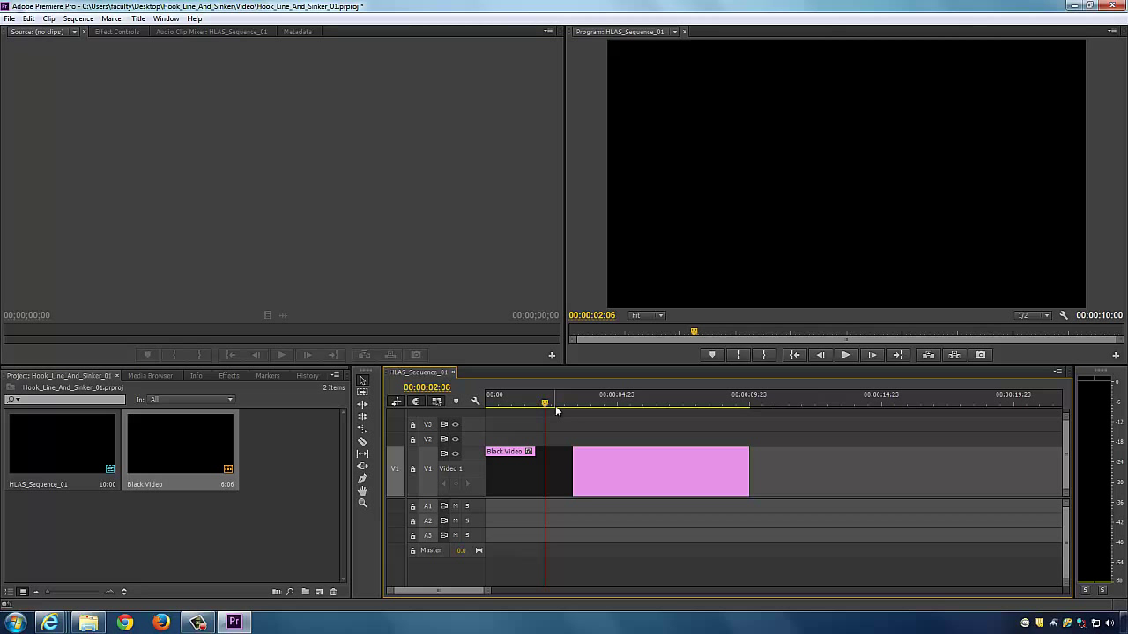
Step: Create a 1280 x 720 title named HLAS_Title_01 at 23.976 fps with square pixels
right_click(295, 461)
key(Escape)
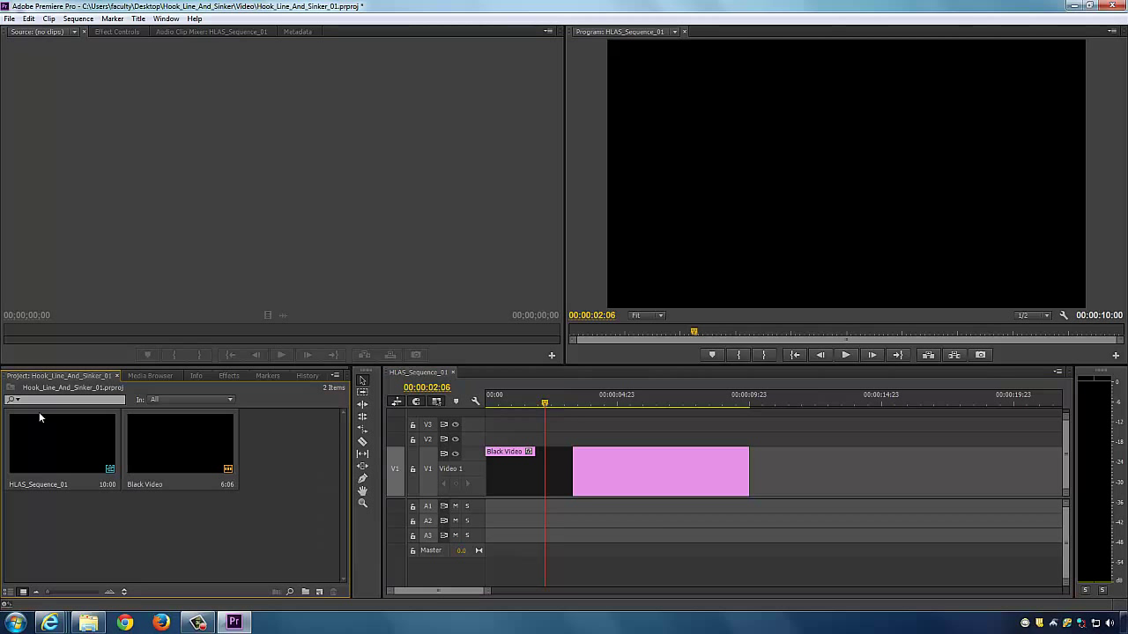
right_click(296, 432)
mouse_move(340, 473)
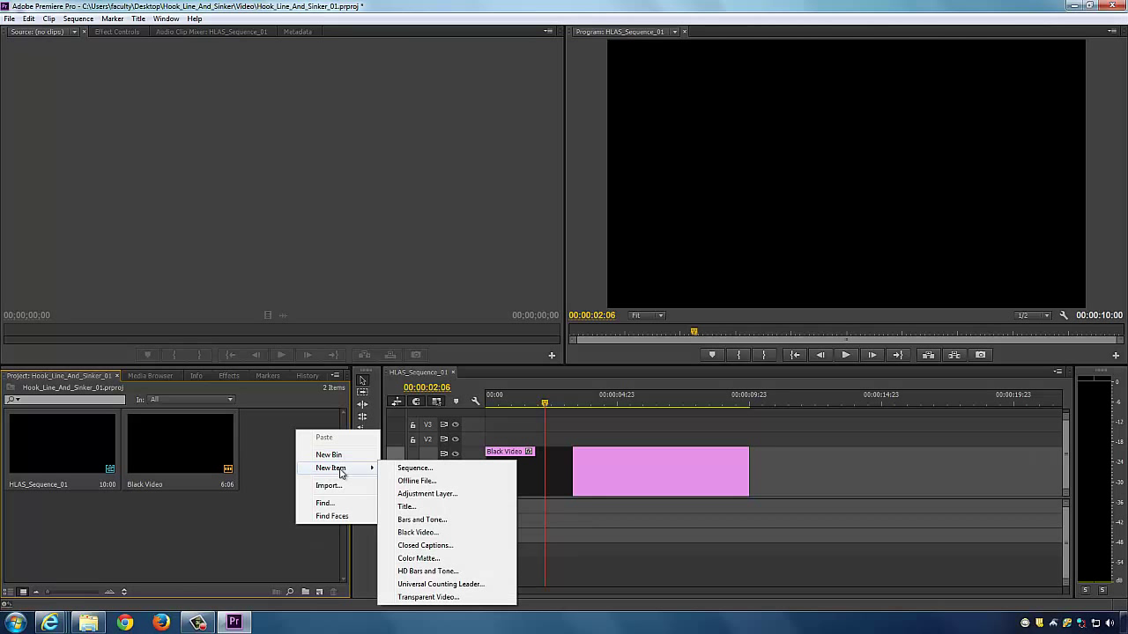
click(407, 507)
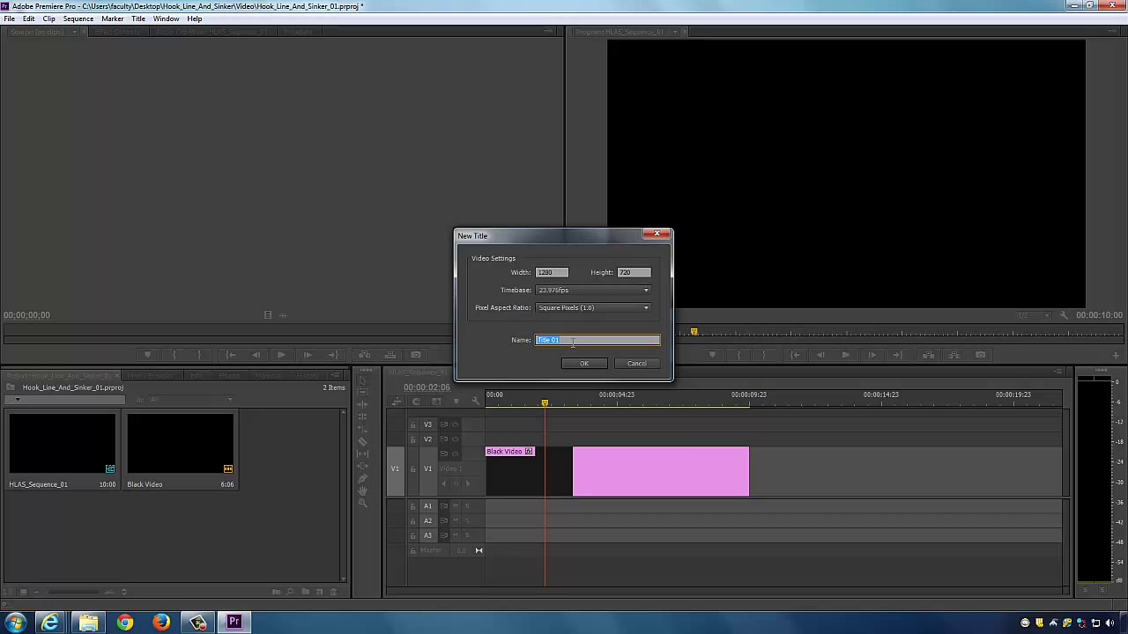
text(HLAS_Title_01)
click(583, 364)
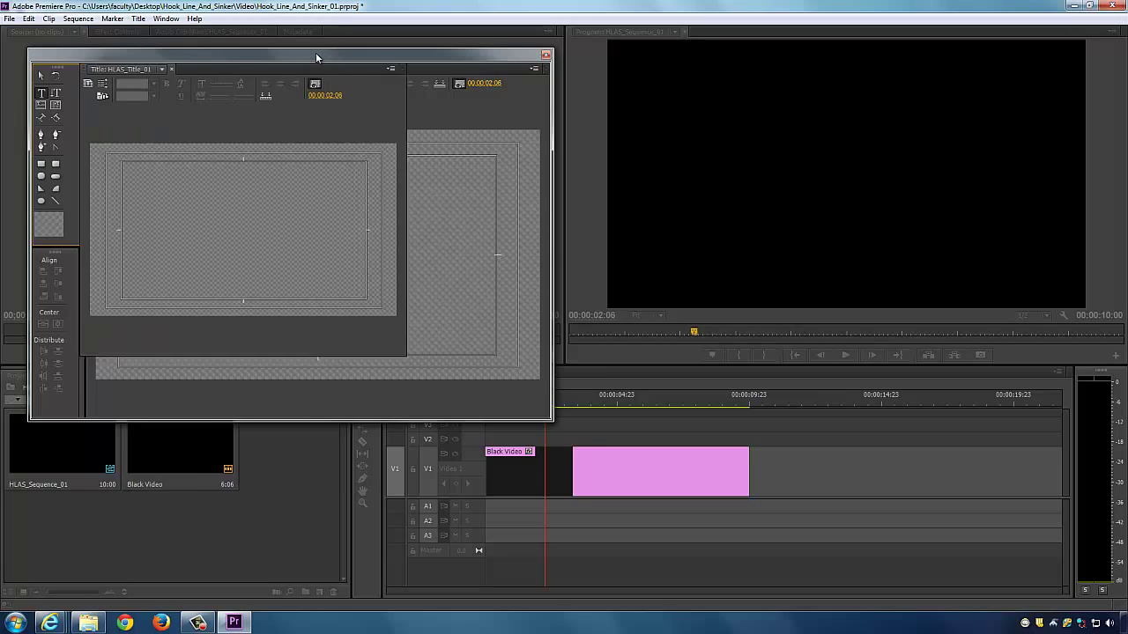
Step: Draw a text box about 922 x 475 inside the title-safe area and enter the text "Hook Line"
drag(299, 53, 381, 41)
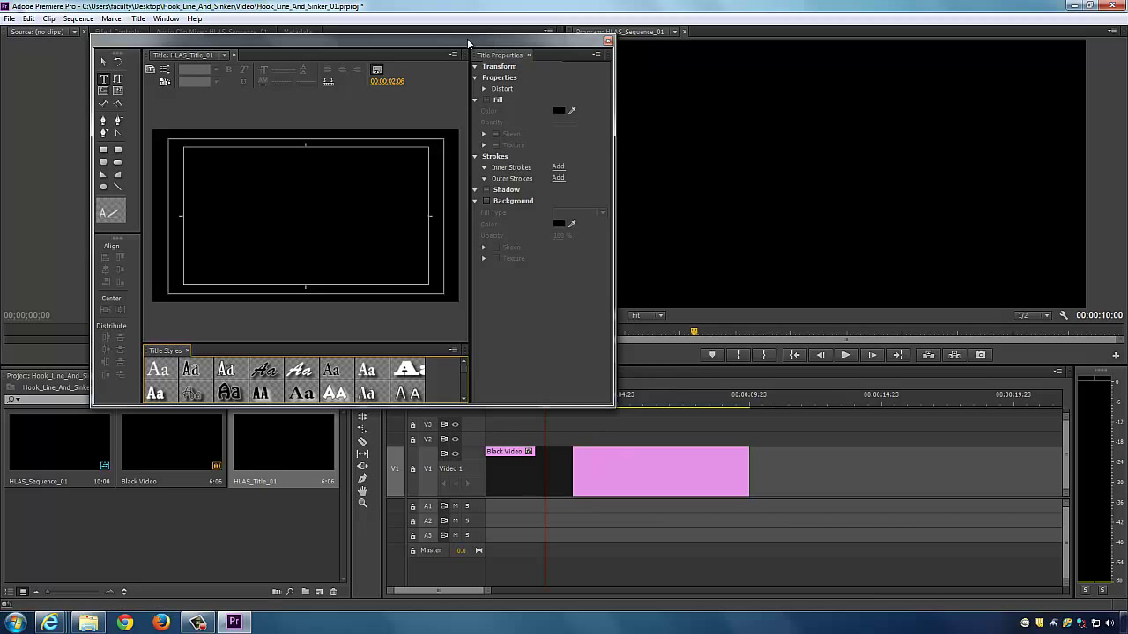
drag(467, 37, 221, 56)
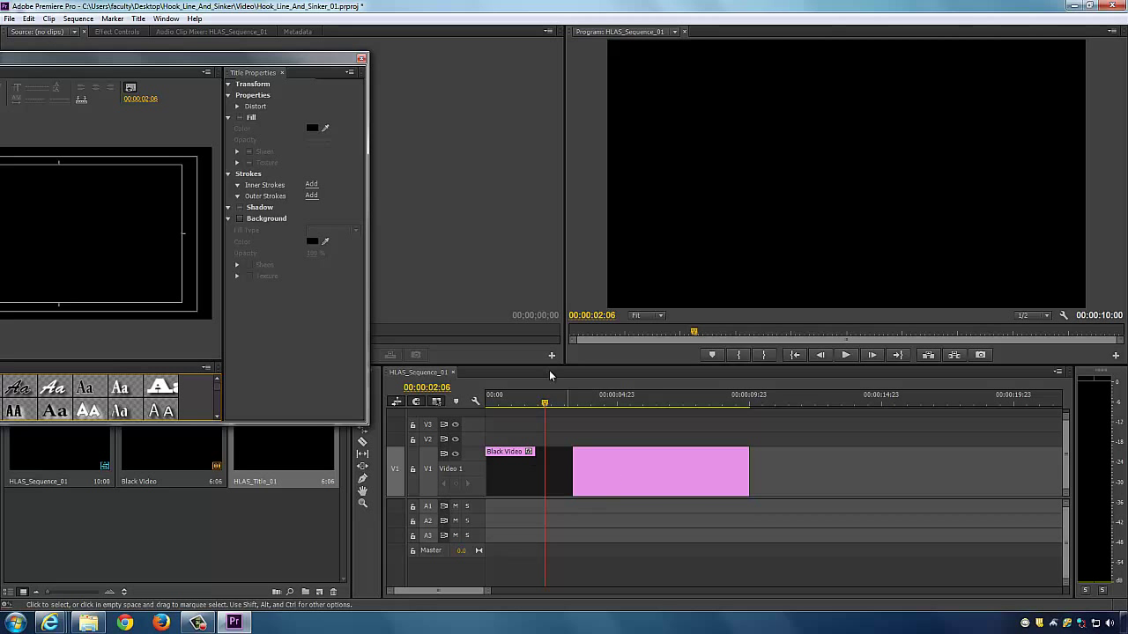
drag(152, 59, 455, 59)
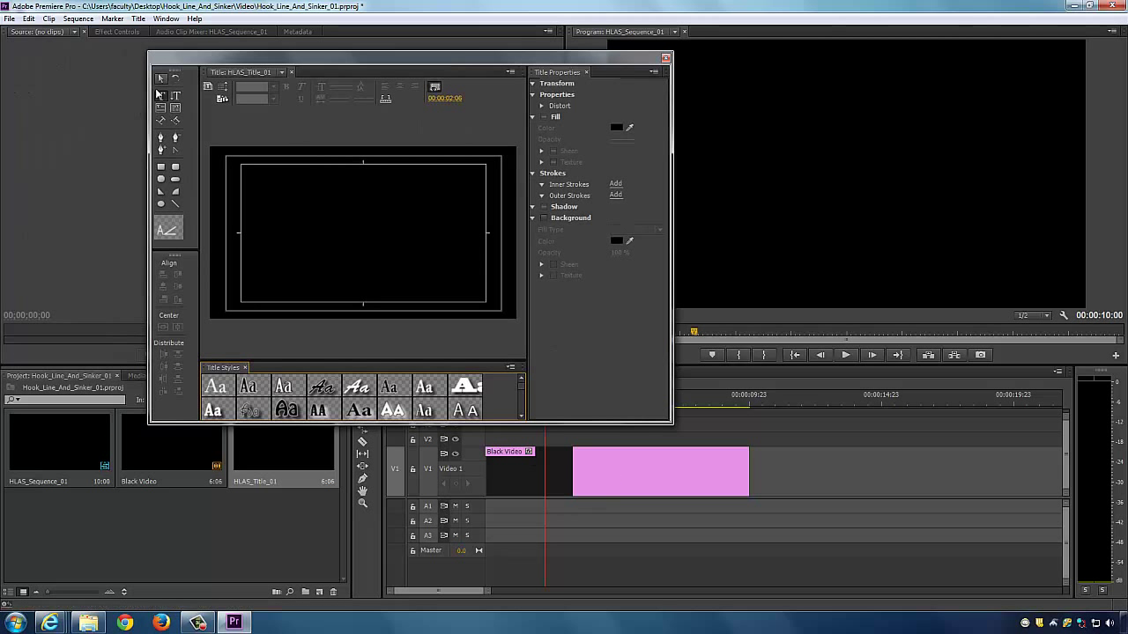
click(258, 178)
drag(289, 200, 477, 291)
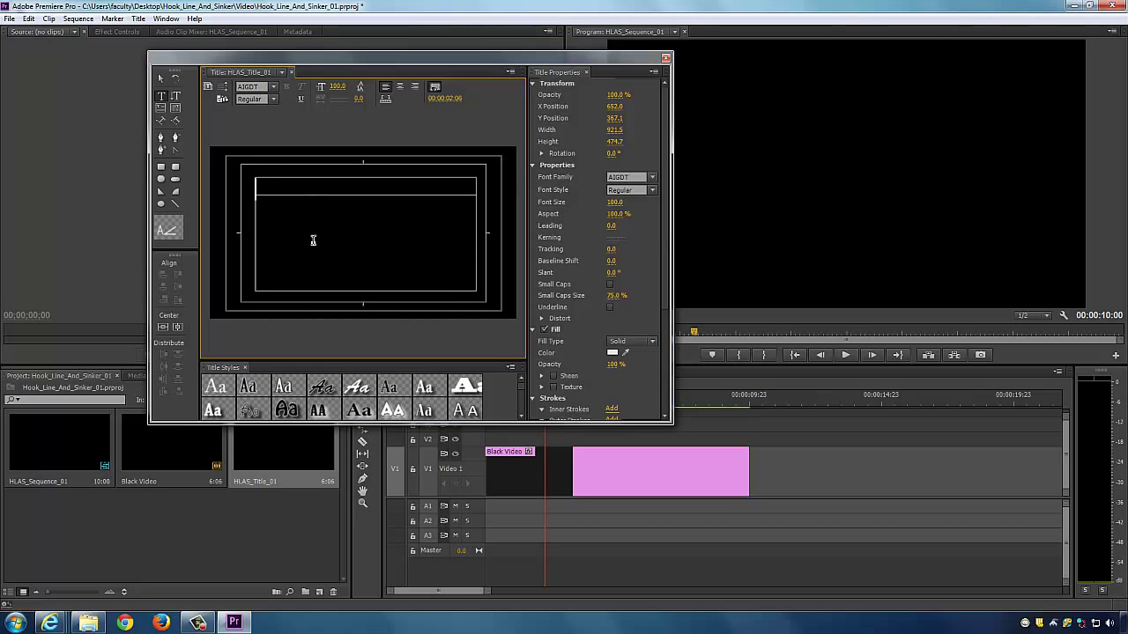
text(HOOK LINE)
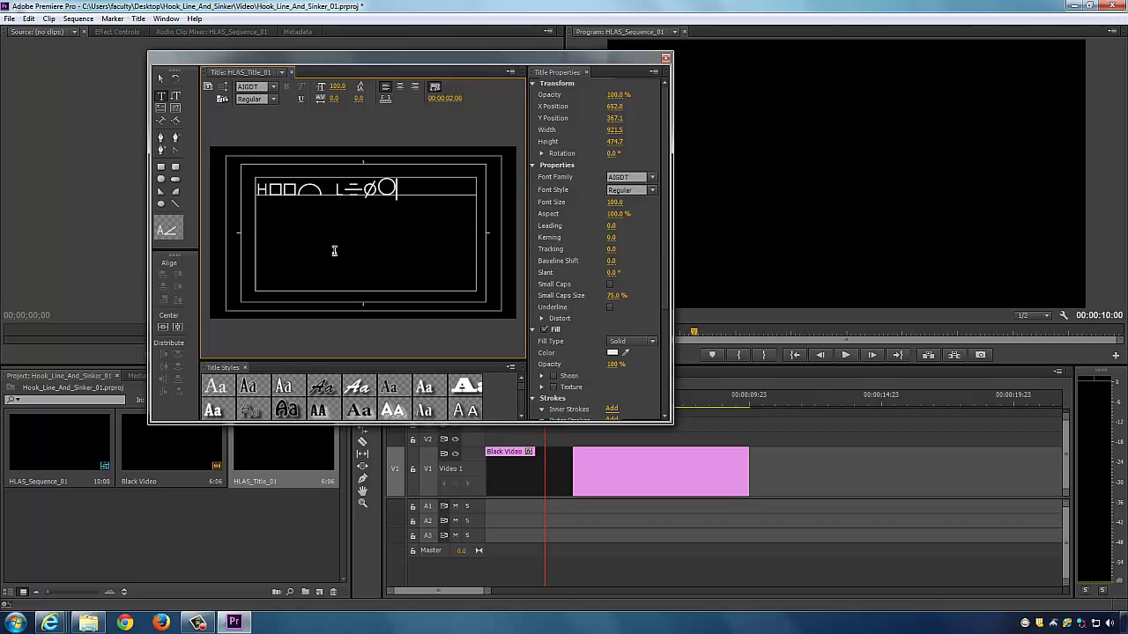
Step: Select all the title text and change its font to Arial
double_click(334, 251)
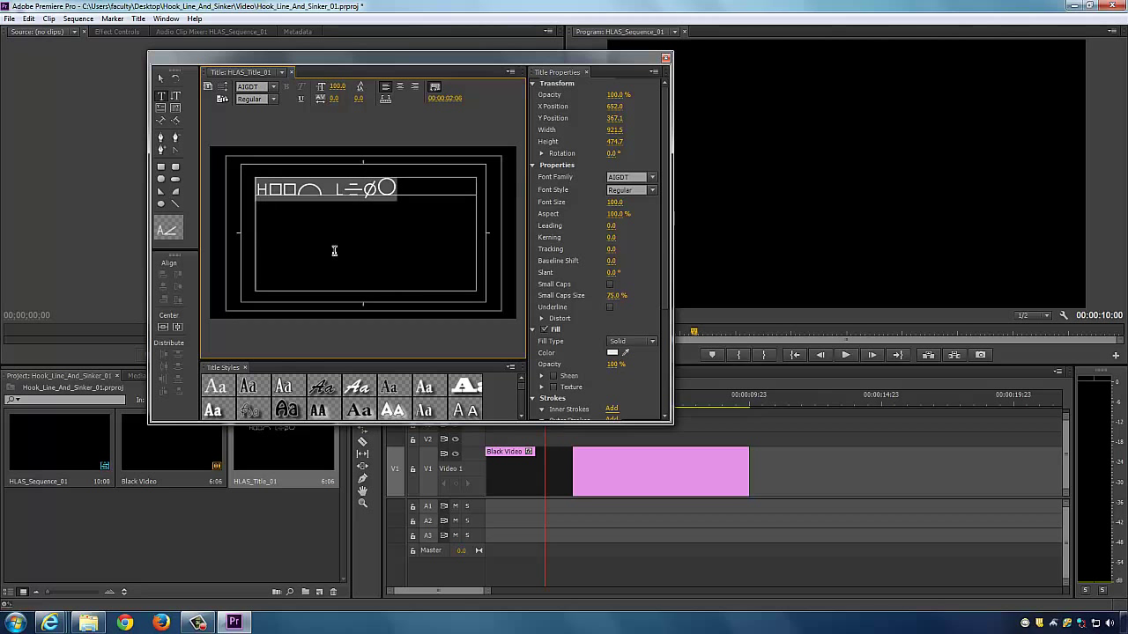
click(273, 87)
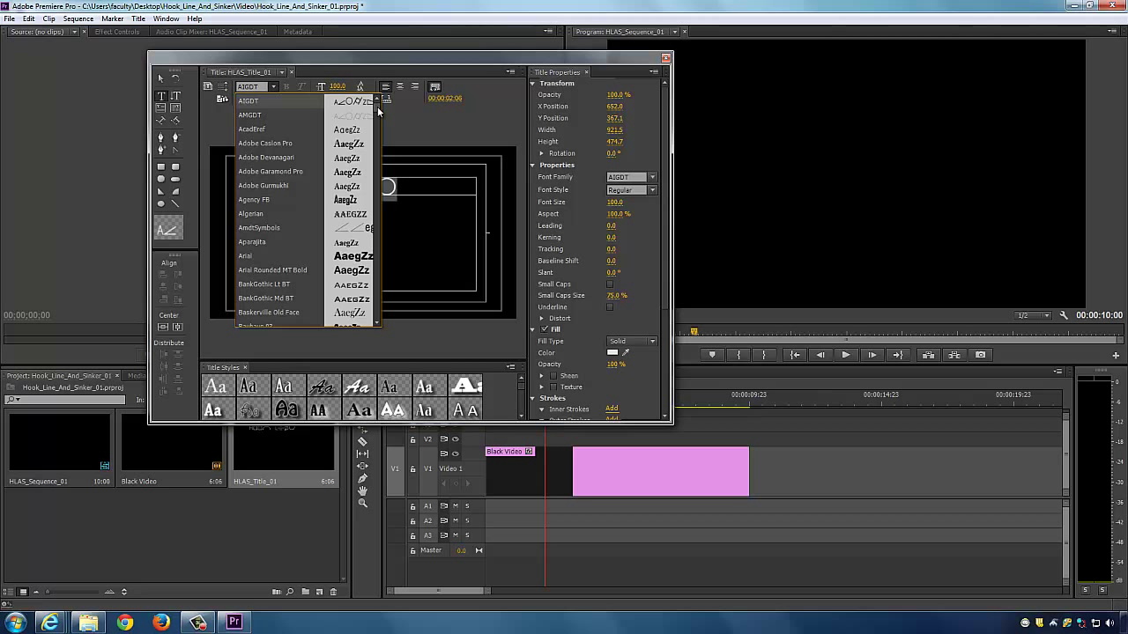
click(264, 256)
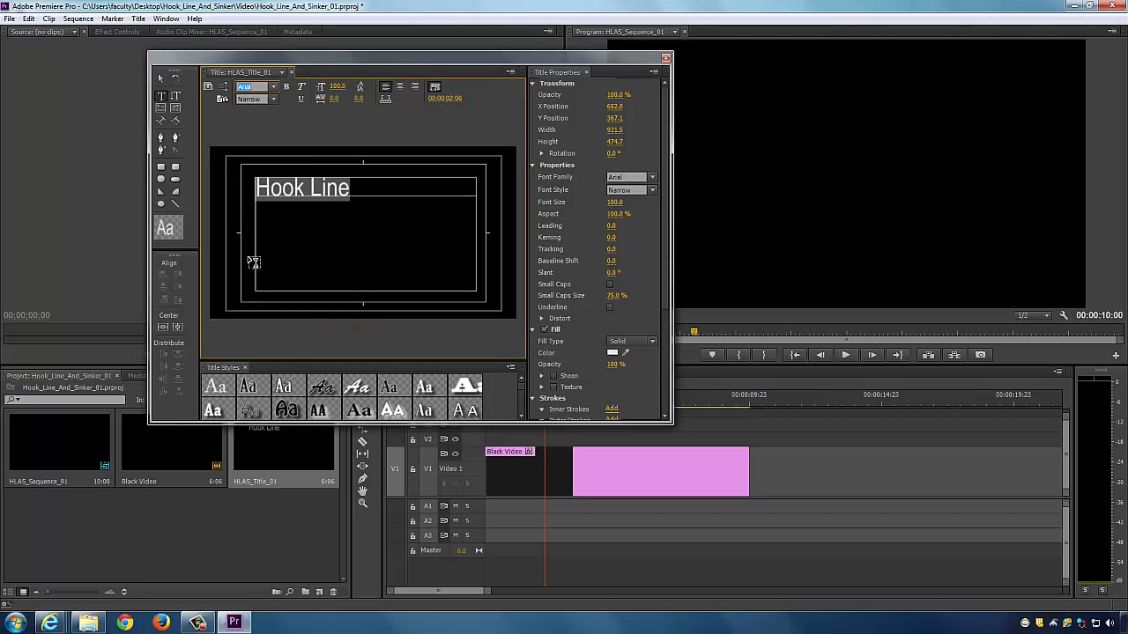
Step: Complete the title text so it reads "Hook Line And..." with "Sinker" on a second line
click(361, 188)
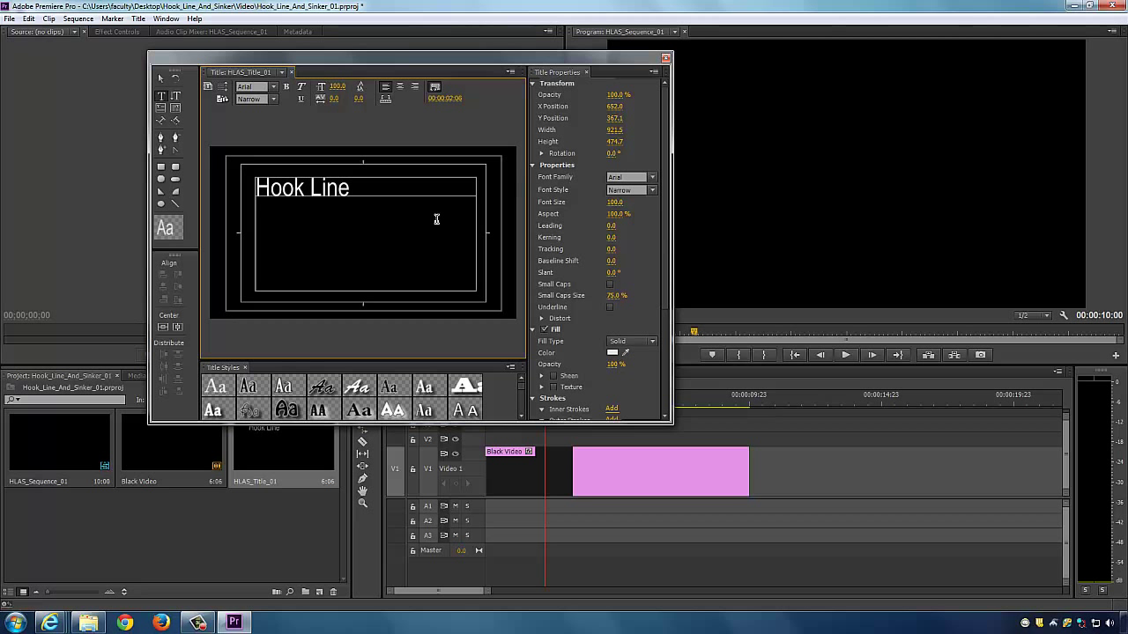
text(And...)
key(Return)
text(Sine)
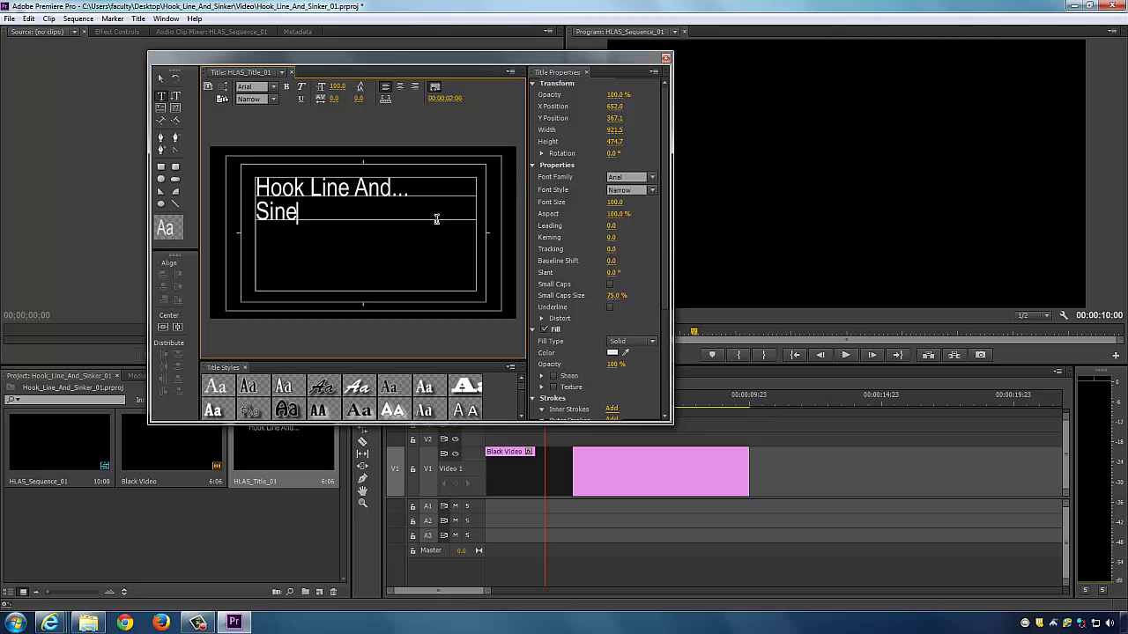
key(BackSpace)
text(ker)
Step: Leave a blank line, add a "By" line with the author's full name, and centre-align the title text
key(Return)
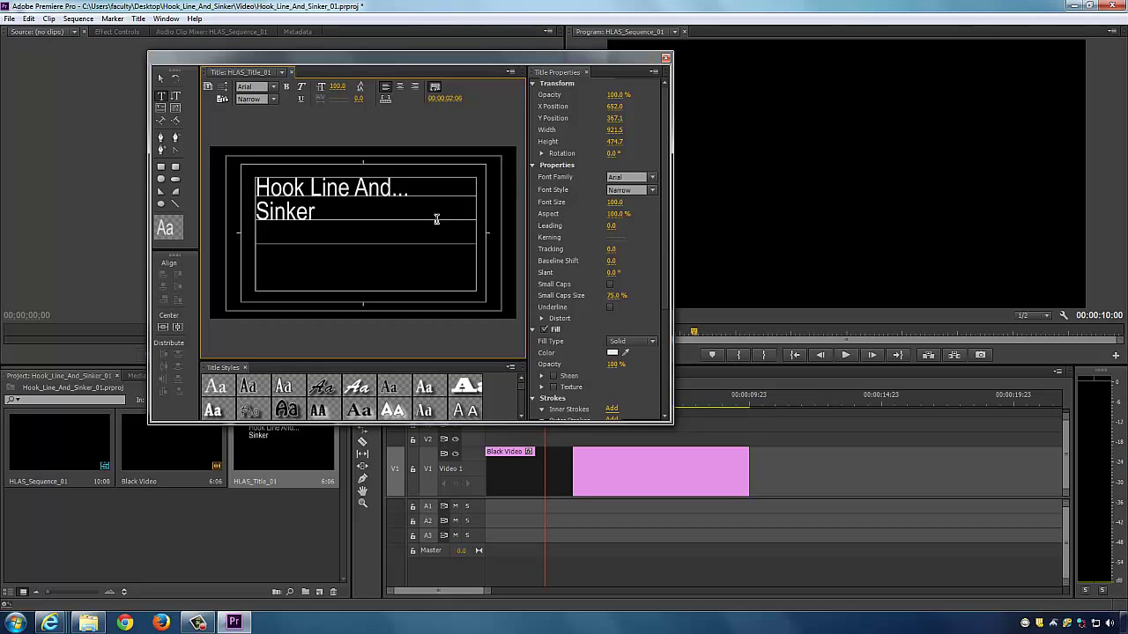
key(Return)
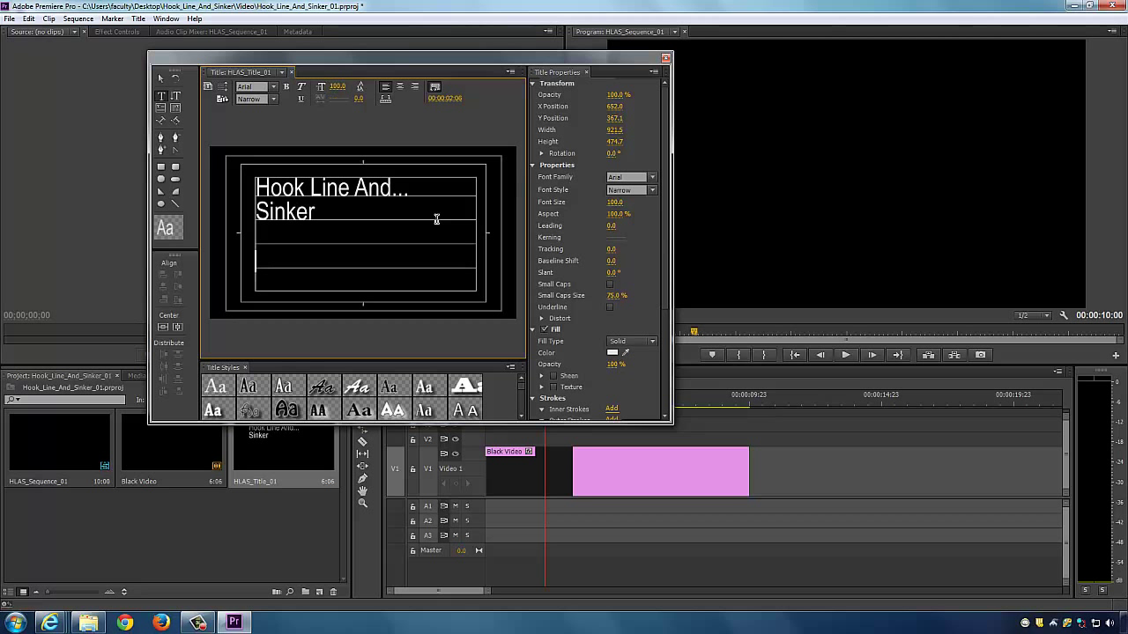
text(By J)
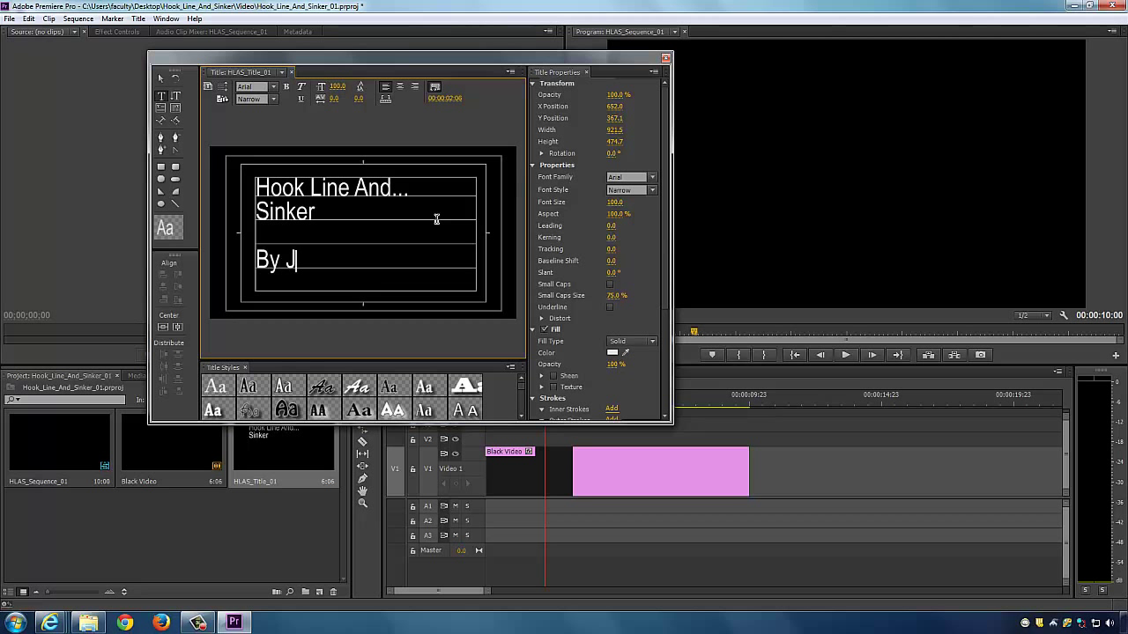
text(enny G)
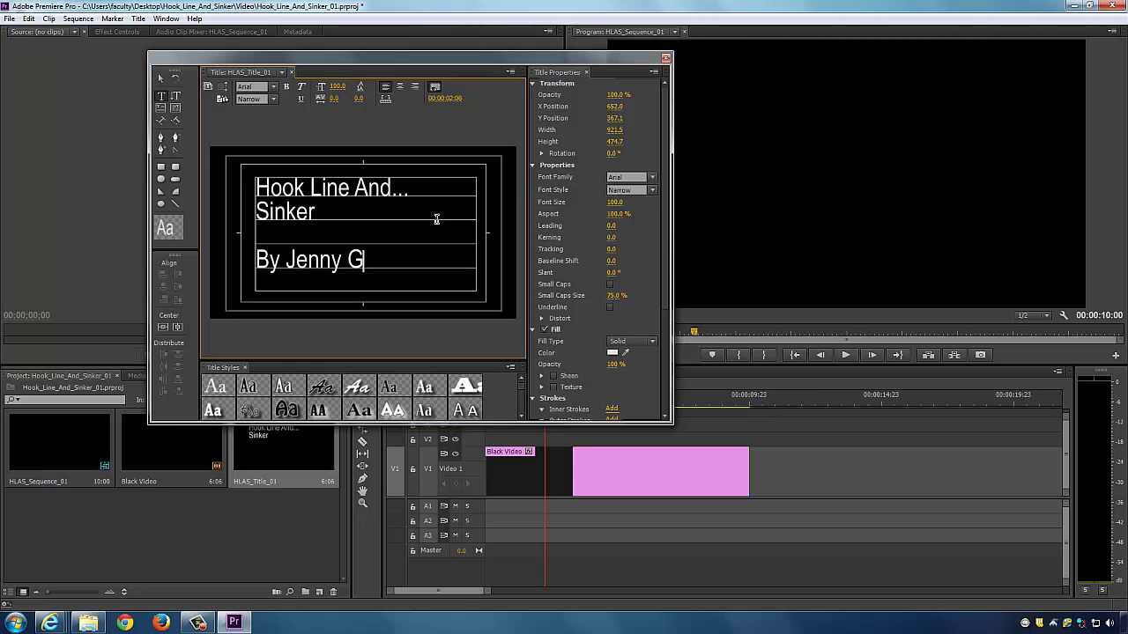
text(il)
drag(333, 215, 254, 182)
click(401, 87)
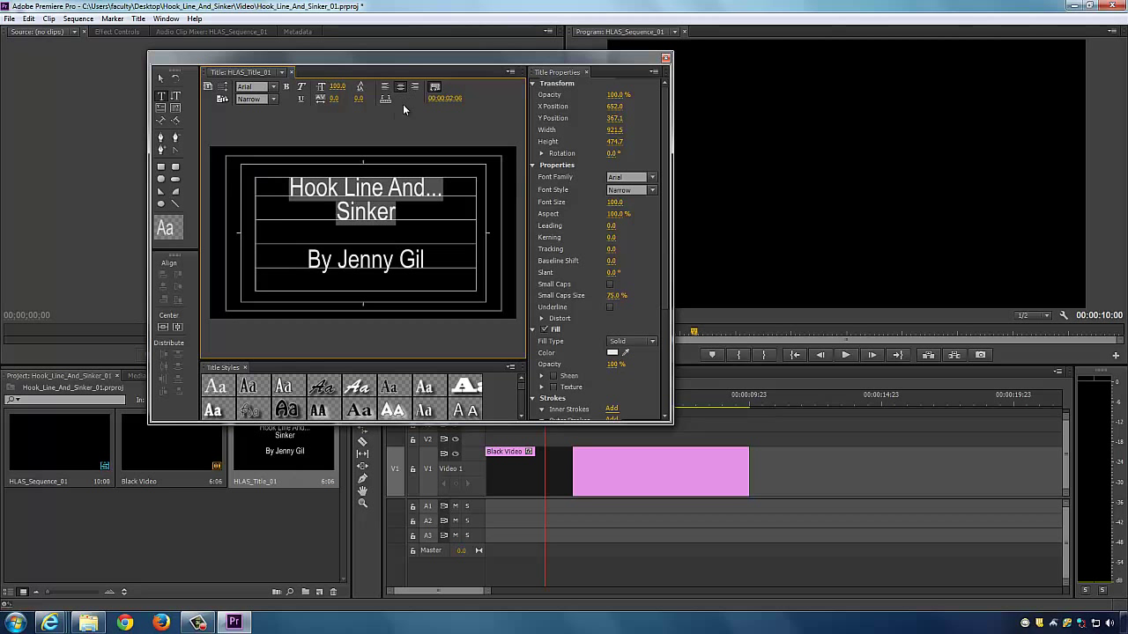
Step: Select the title text box with the Selection tool and nudge it down to a Y position of 374.1
click(161, 79)
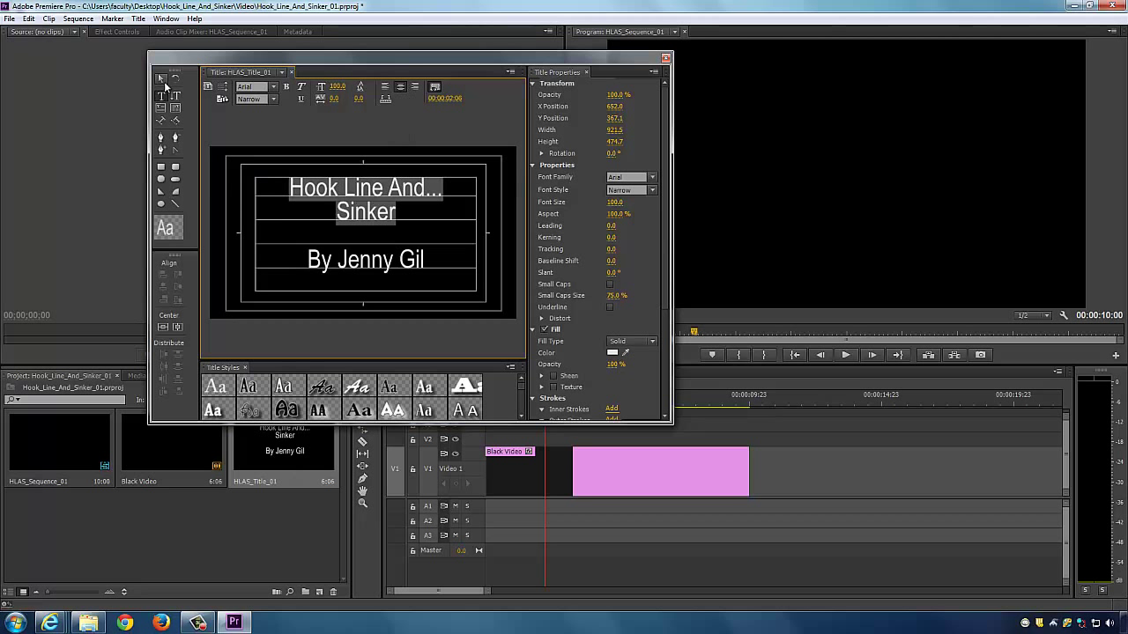
click(420, 208)
key(Down)
key(Down)
key(Down)
key(Down)
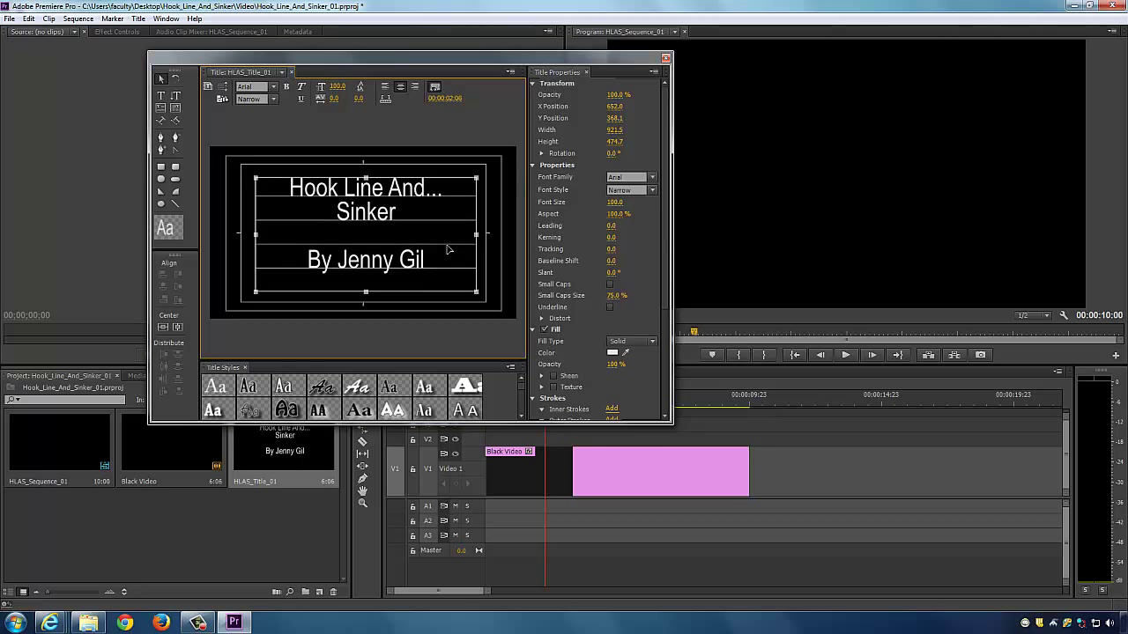
key(Down)
key(Down)
key(Down)
key(Down)
key(Down)
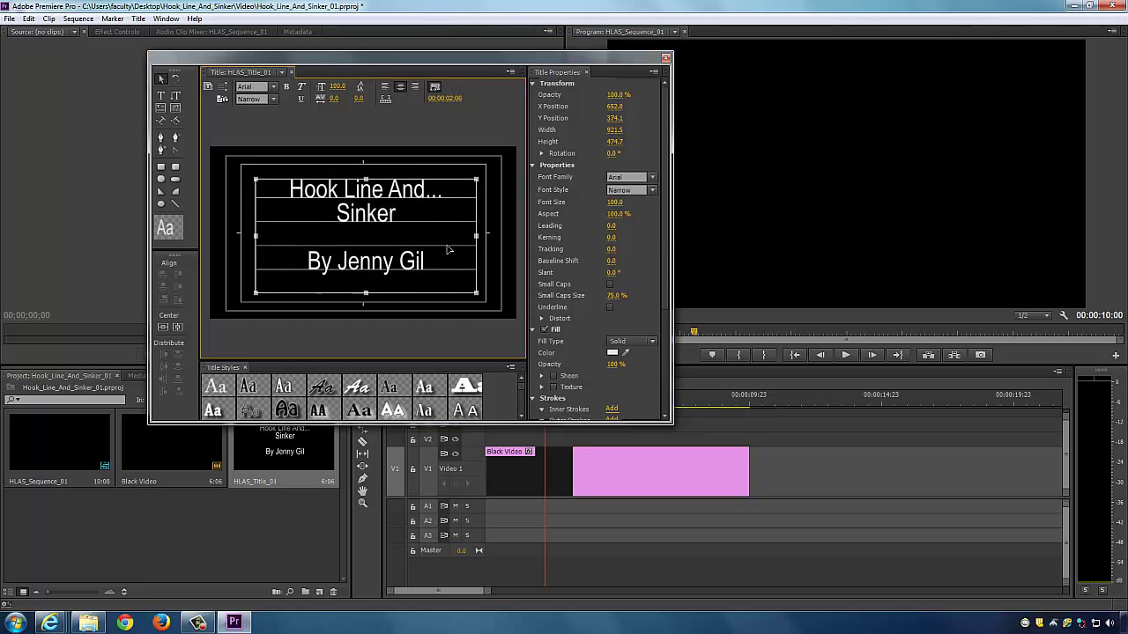
Step: Nudge the title text box to X position 650.0 and Y position 377.1, and close the title editor
key(Down)
key(Down)
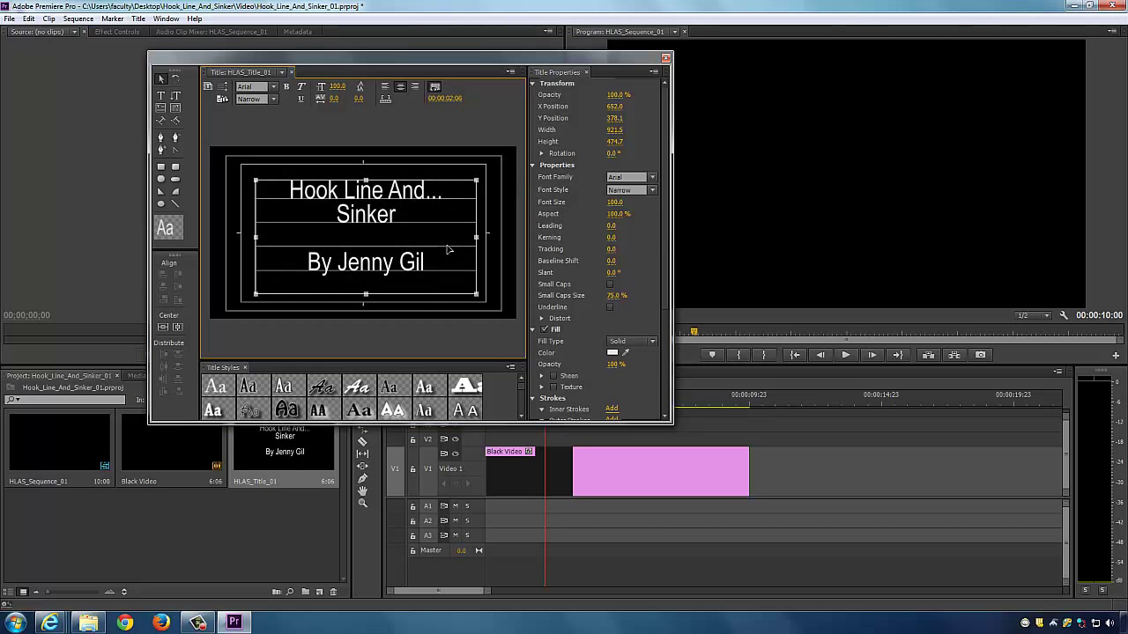
key(Left)
key(Left)
key(Up)
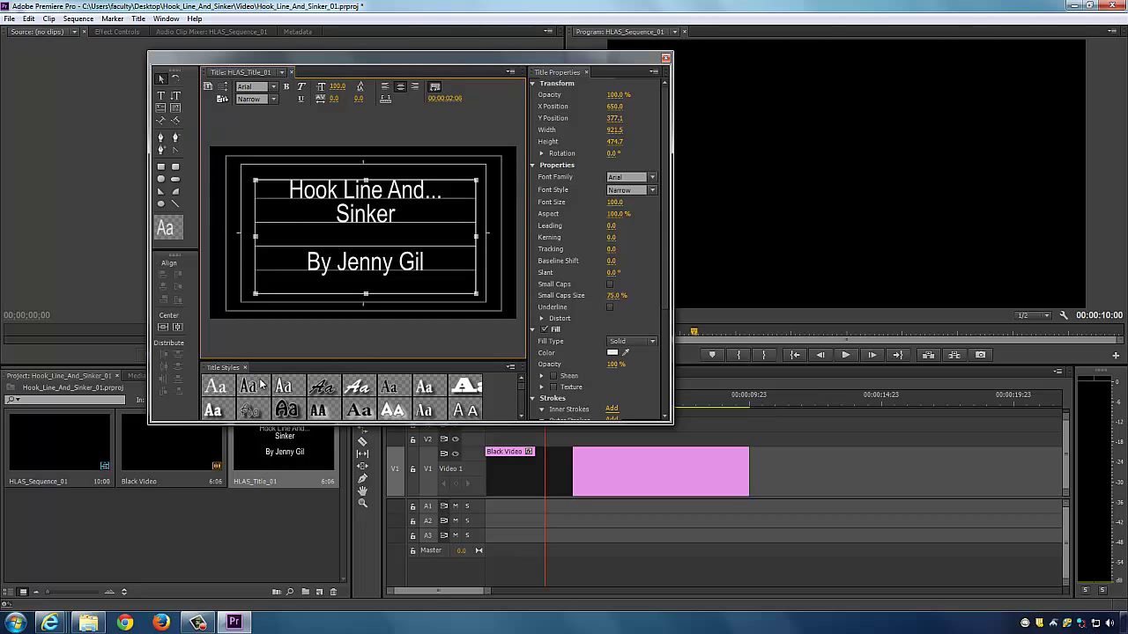
scroll(658, 132, down, 5)
scroll(657, 106, up, 5)
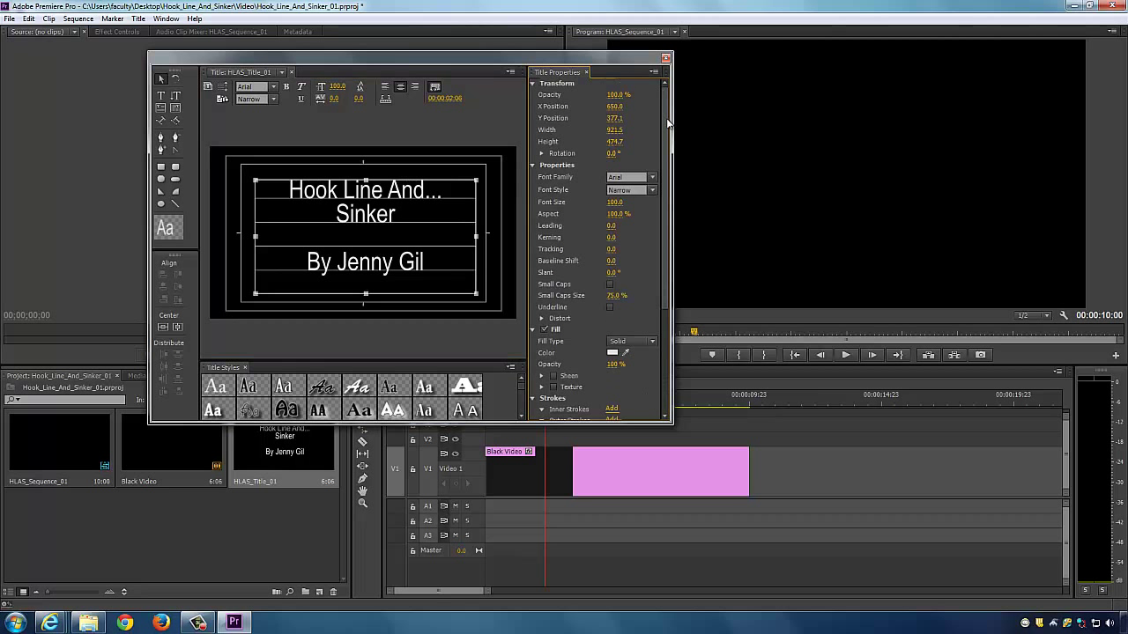
click(665, 58)
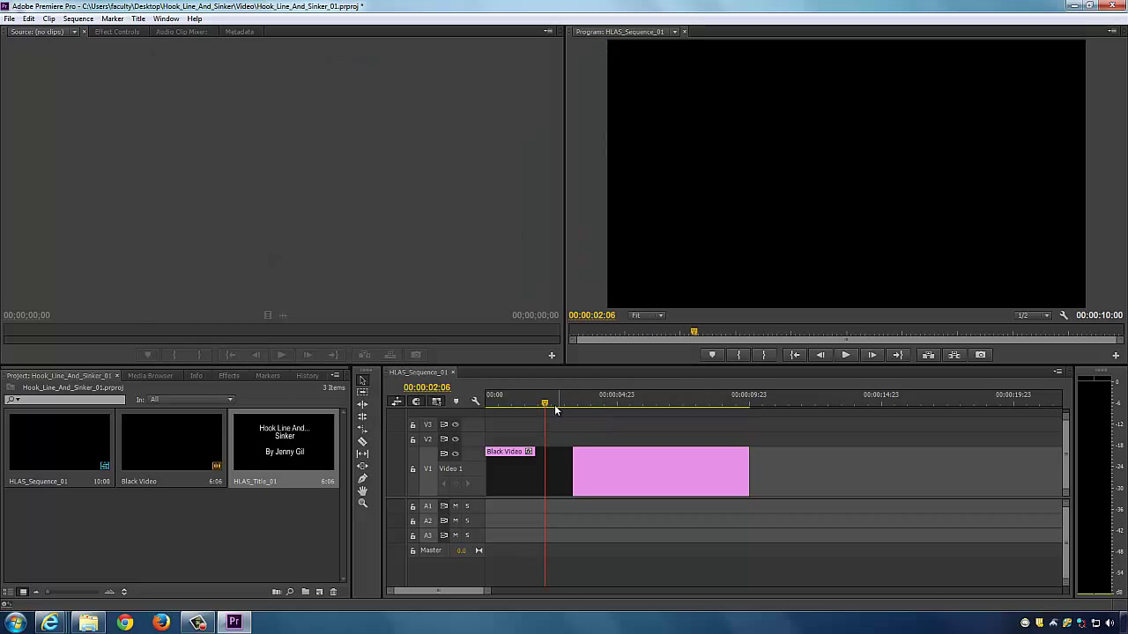
Step: Add HLAS_Title_01 to track V3 so that it starts at 00:00:05:00
drag(258, 460, 699, 425)
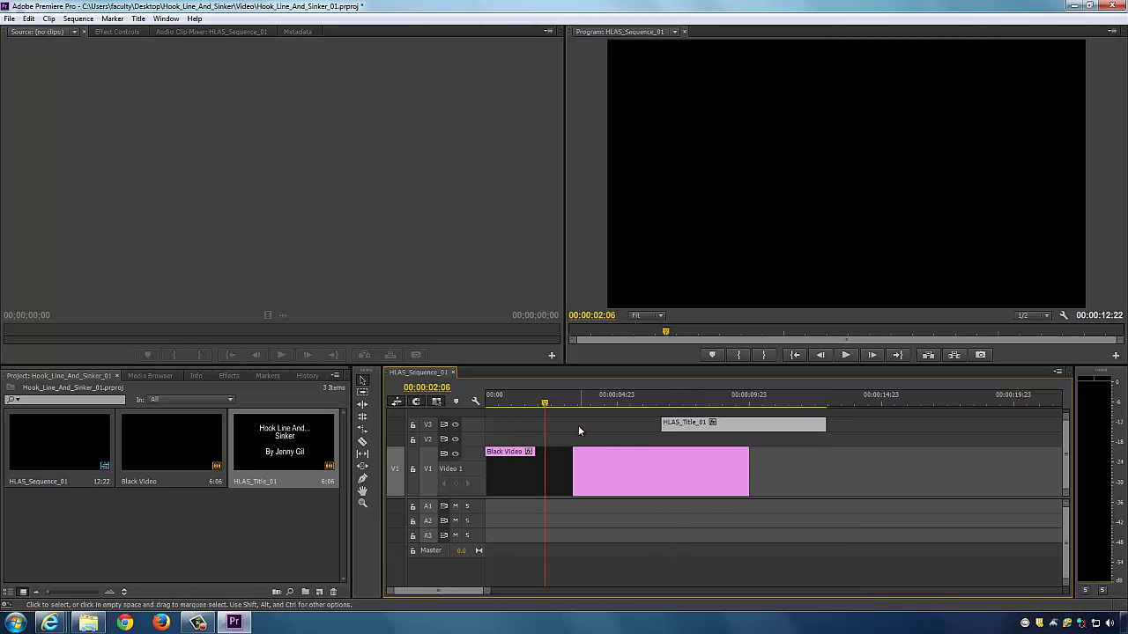
drag(548, 407, 618, 405)
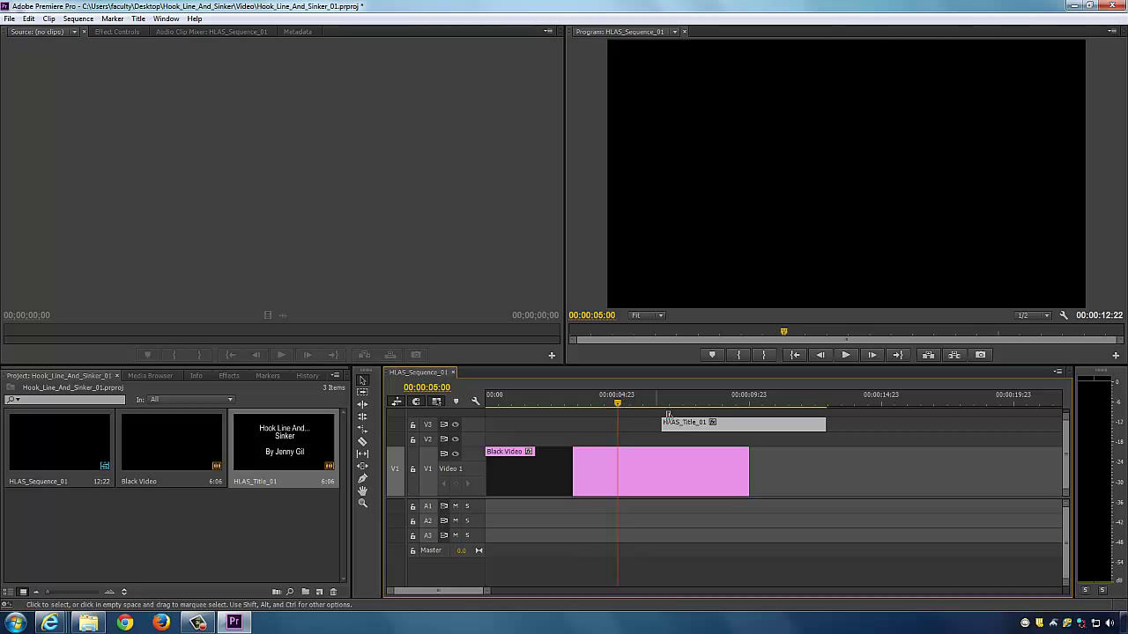
drag(690, 427, 656, 432)
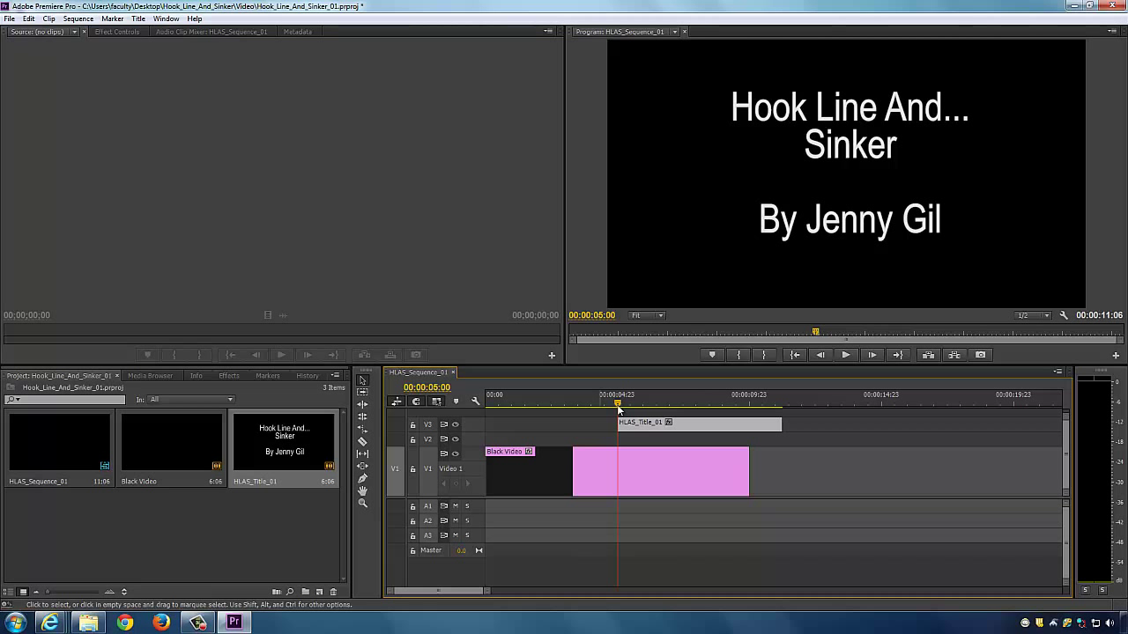
Step: Trim the title clip to end at about 10 seconds and extend the Black Video clip to 00:00:11:00
drag(617, 404, 699, 403)
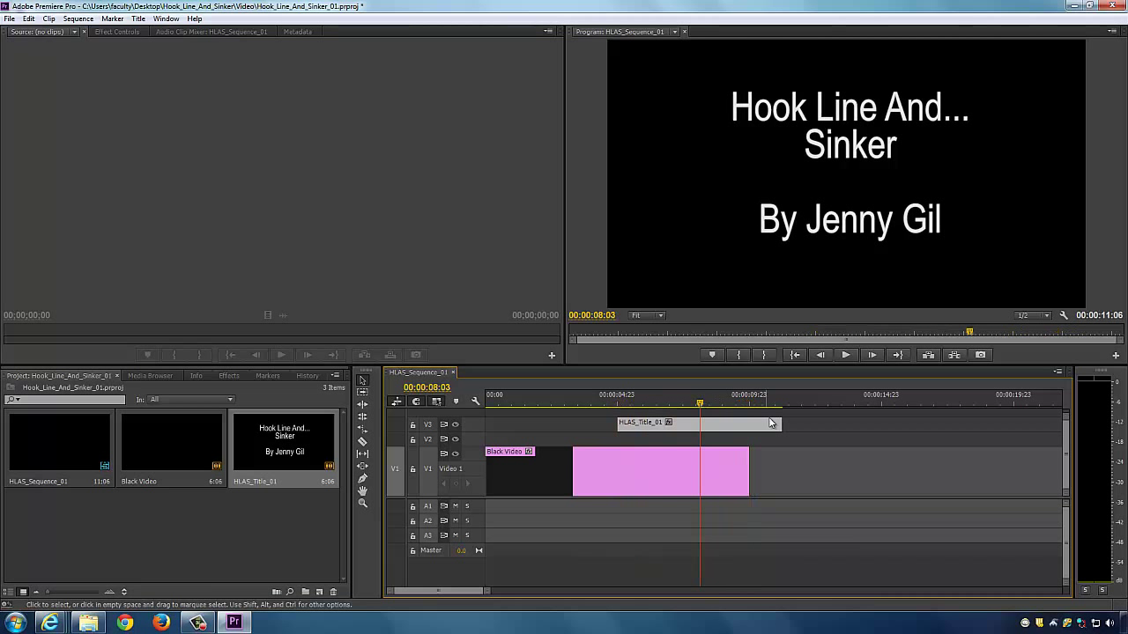
mouse_move(780, 423)
mouse_down()
mouse_move(749, 423)
mouse_move(737, 403)
mouse_move(788, 403)
mouse_move(775, 404)
mouse_up()
drag(747, 450, 775, 450)
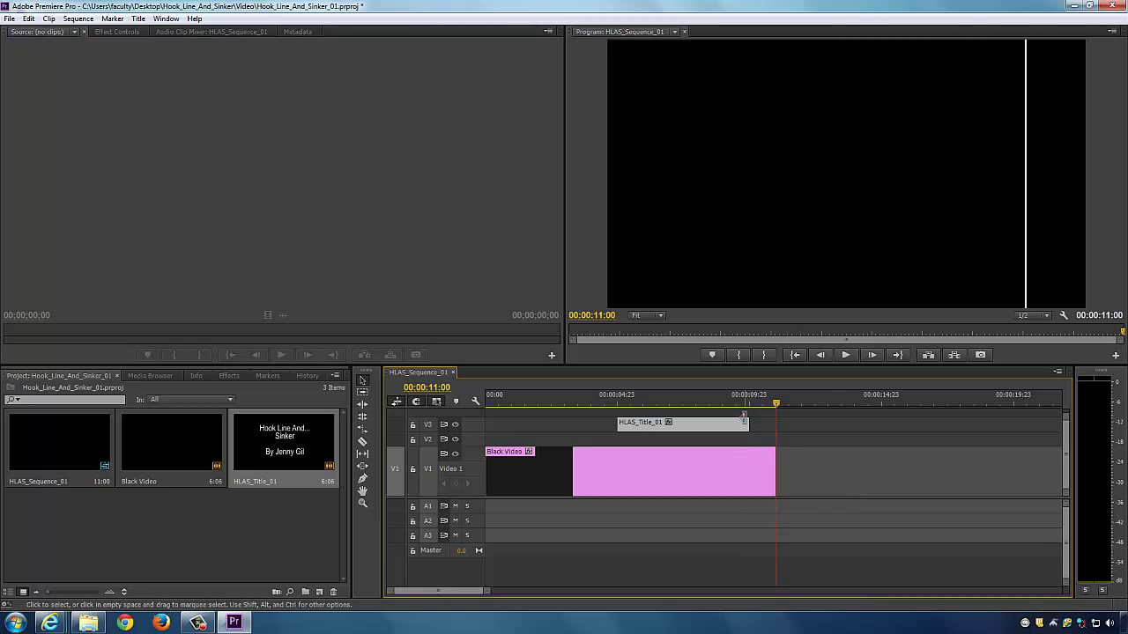
Step: Review the title over the black video by playing the sequence from its start
drag(774, 403, 682, 406)
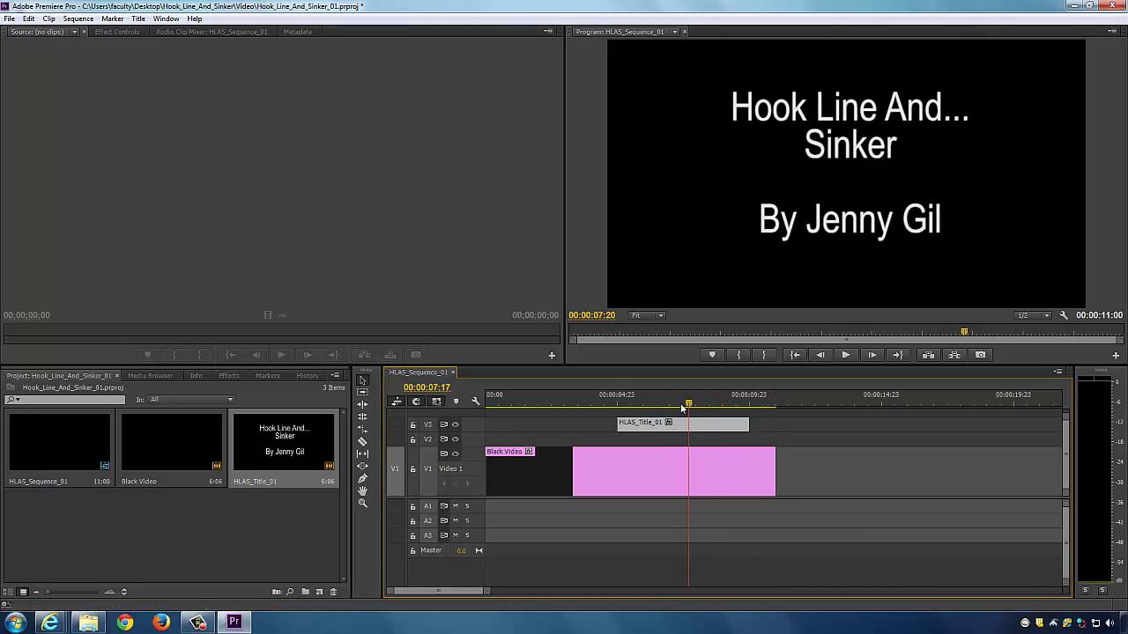
key(Home)
key(space)
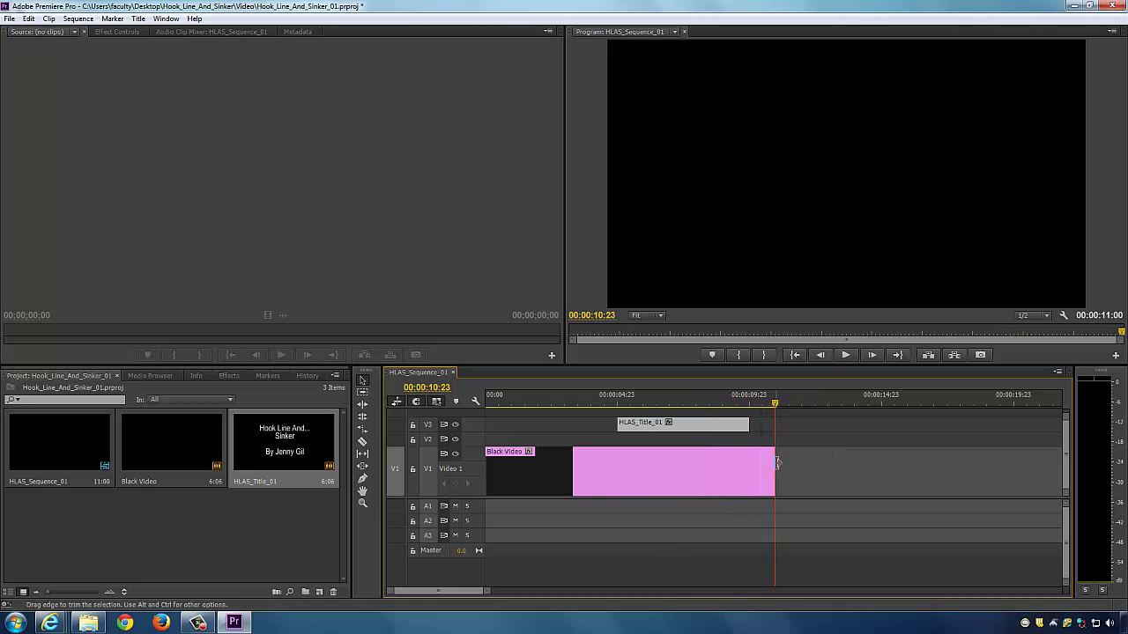
Step: Import the image 01.jpg from the Video project folder's Images subfolder
right_click(257, 518)
click(216, 520)
right_click(216, 519)
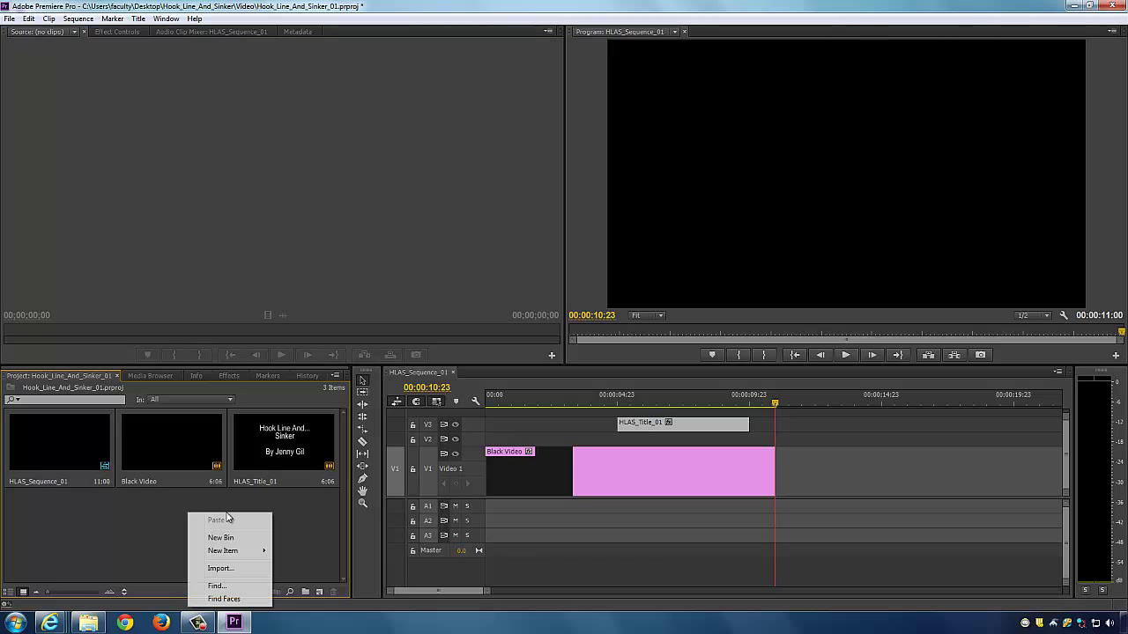
mouse_move(222, 555)
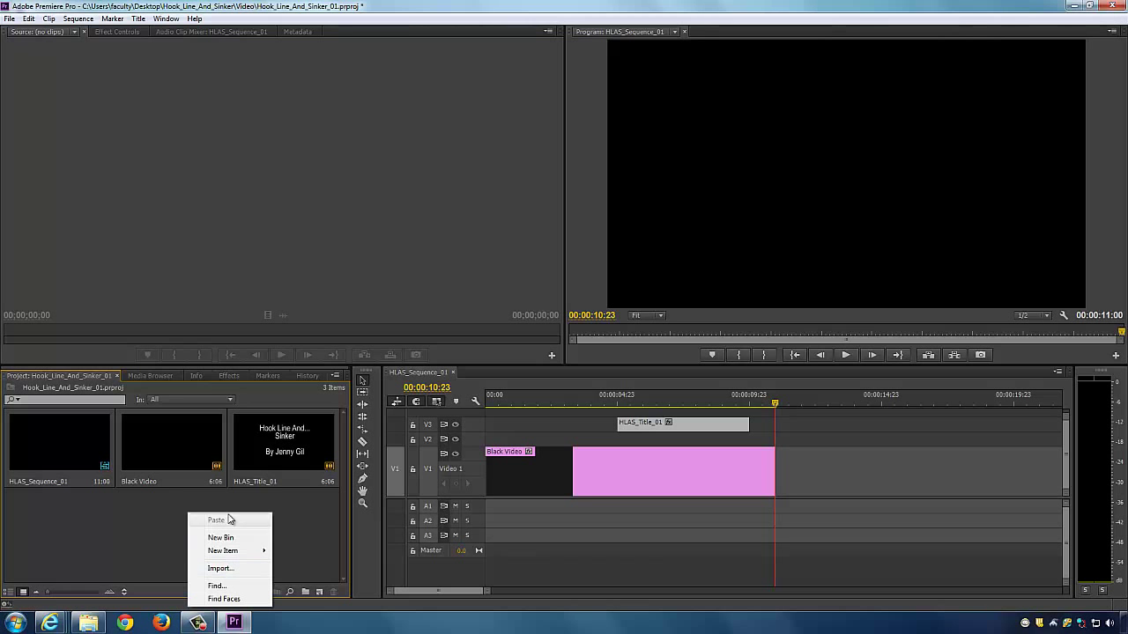
click(220, 569)
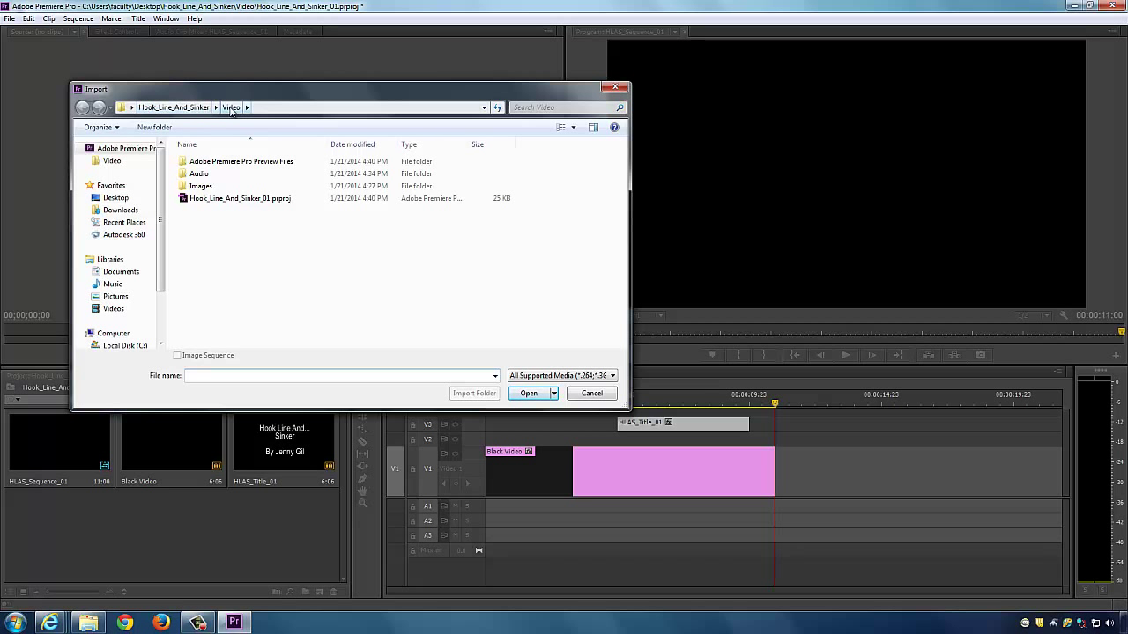
double_click(201, 186)
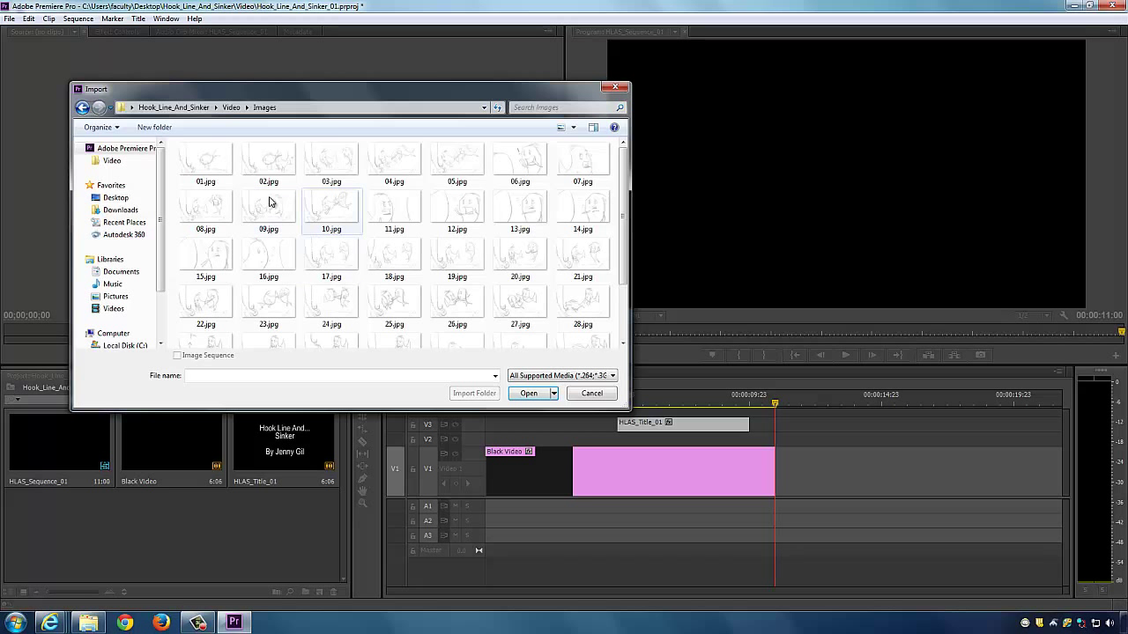
click(204, 160)
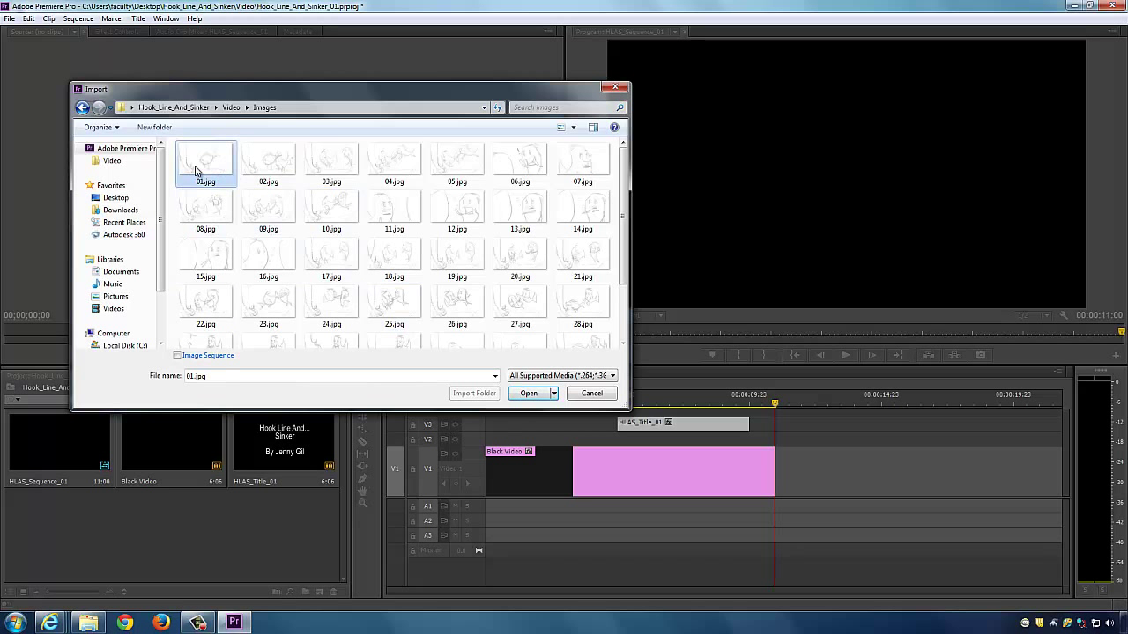
click(526, 394)
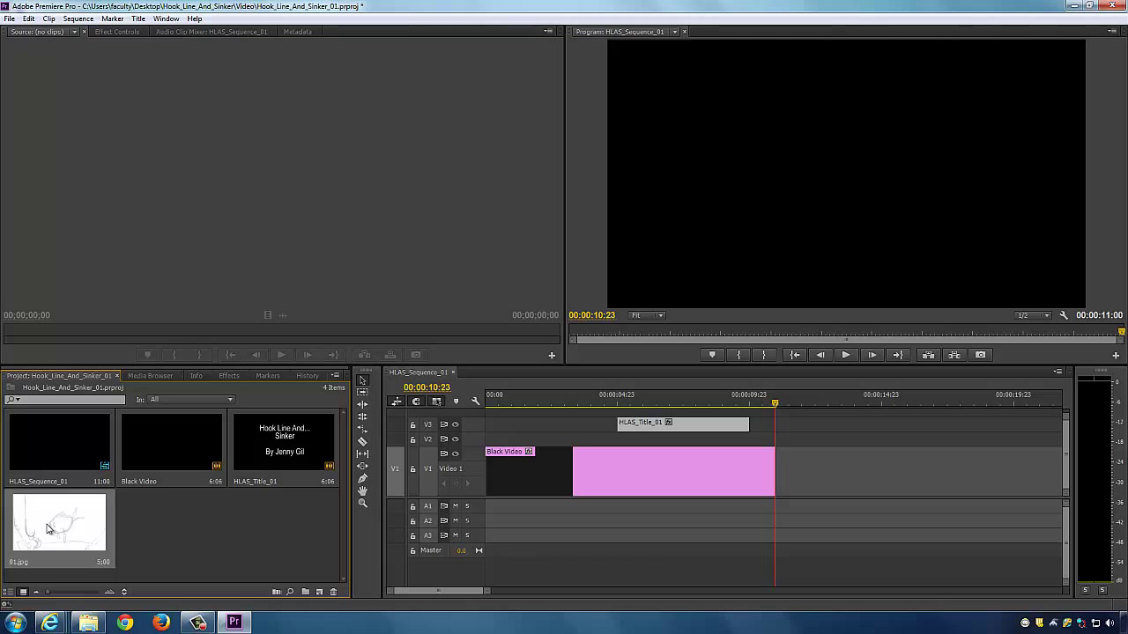
Step: Place 01.jpg on track V2 directly after the Black Video clip to check its framing, and delete that clip again
mouse_move(48, 529)
mouse_down()
mouse_move(743, 480)
mouse_move(807, 468)
mouse_move(777, 440)
mouse_move(789, 440)
mouse_move(777, 441)
mouse_move(784, 407)
mouse_move(882, 406)
mouse_move(727, 405)
mouse_move(916, 405)
mouse_move(728, 406)
mouse_move(881, 406)
mouse_move(835, 407)
mouse_up()
mouse_move(869, 404)
mouse_down()
mouse_move(770, 405)
mouse_move(825, 406)
mouse_move(777, 407)
mouse_move(808, 405)
mouse_up()
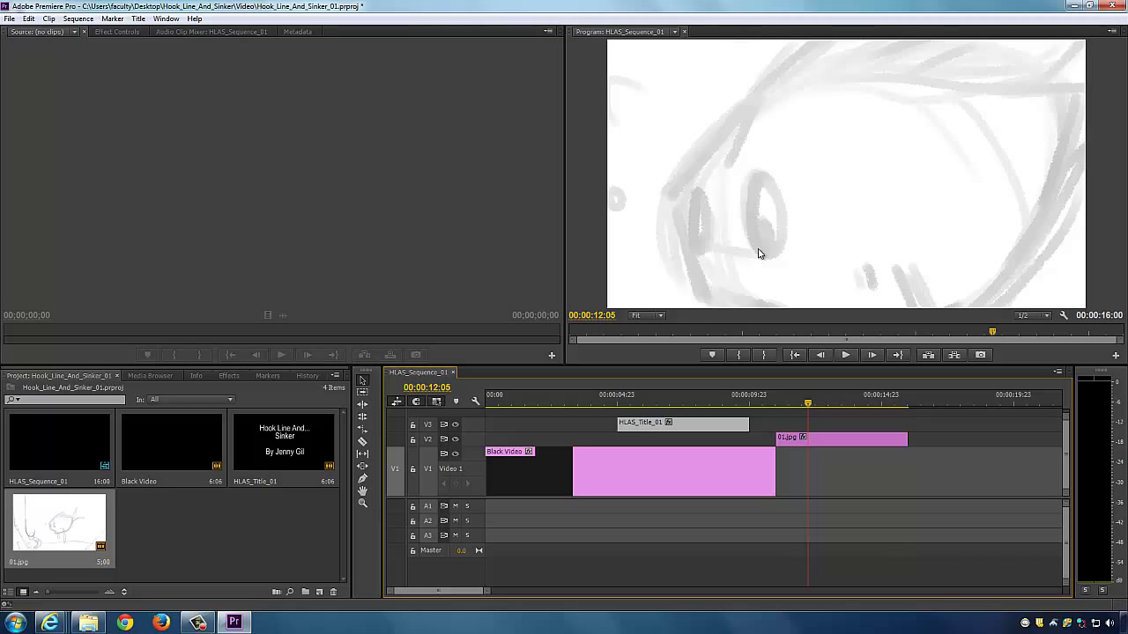
click(738, 177)
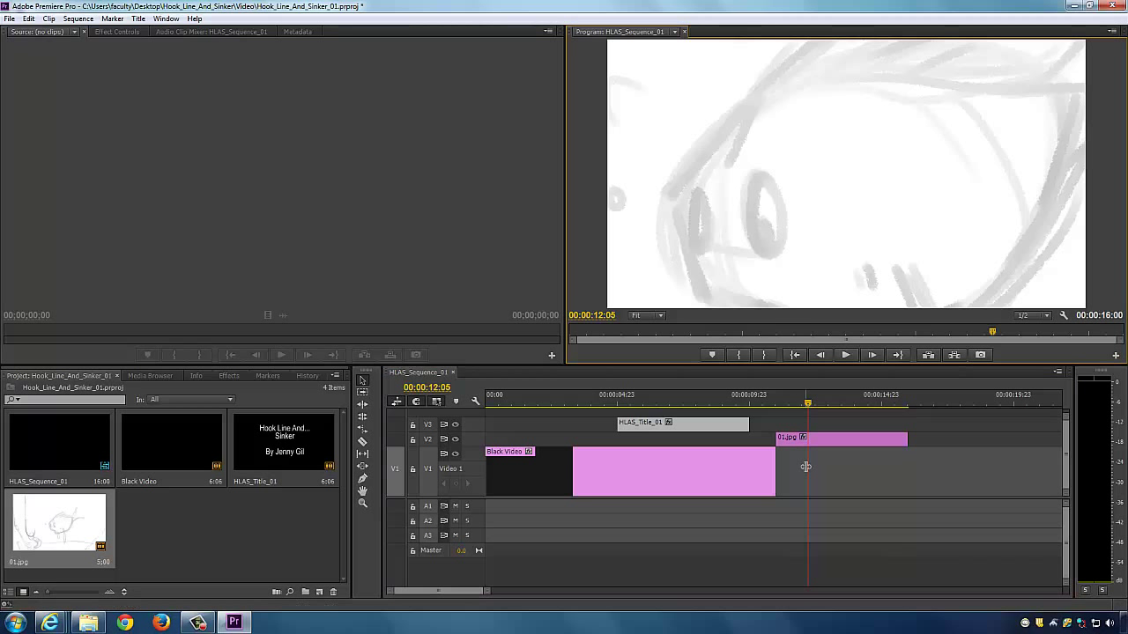
click(843, 438)
key(Delete)
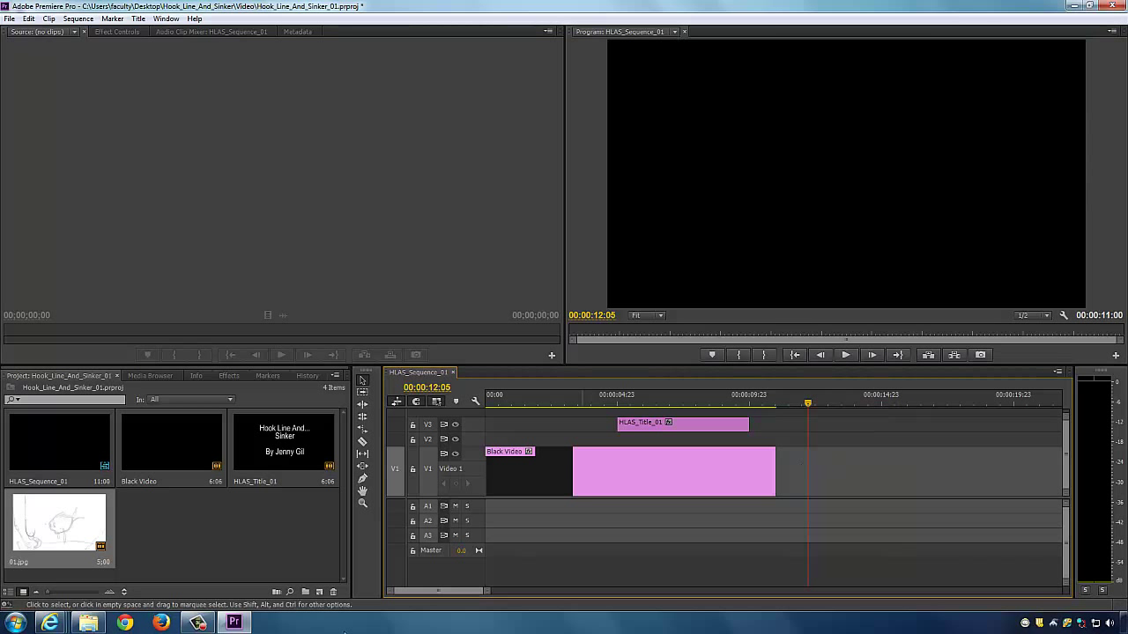
Step: Search the installed programs for "photo" and launch Adobe Photoshop CC (64 Bit)
click(16, 623)
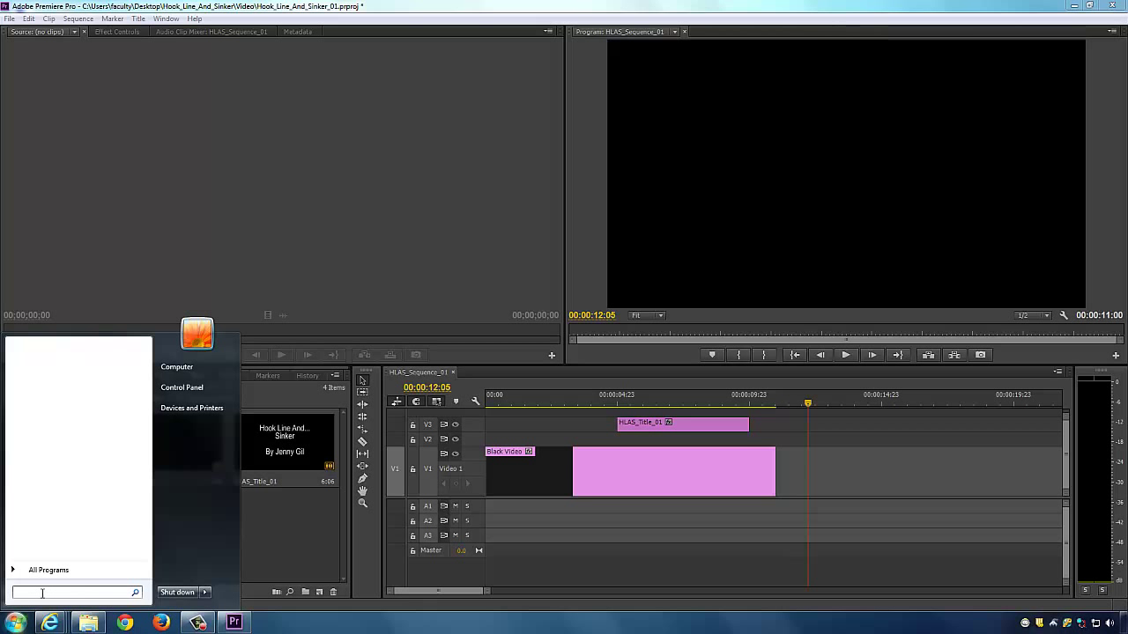
text(photo)
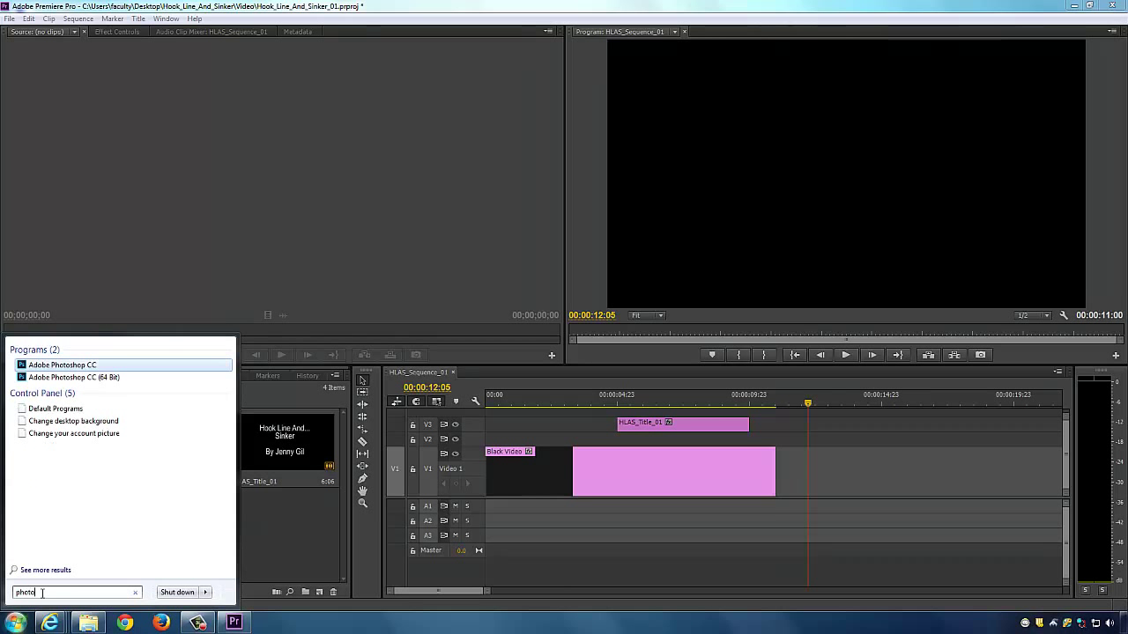
click(74, 377)
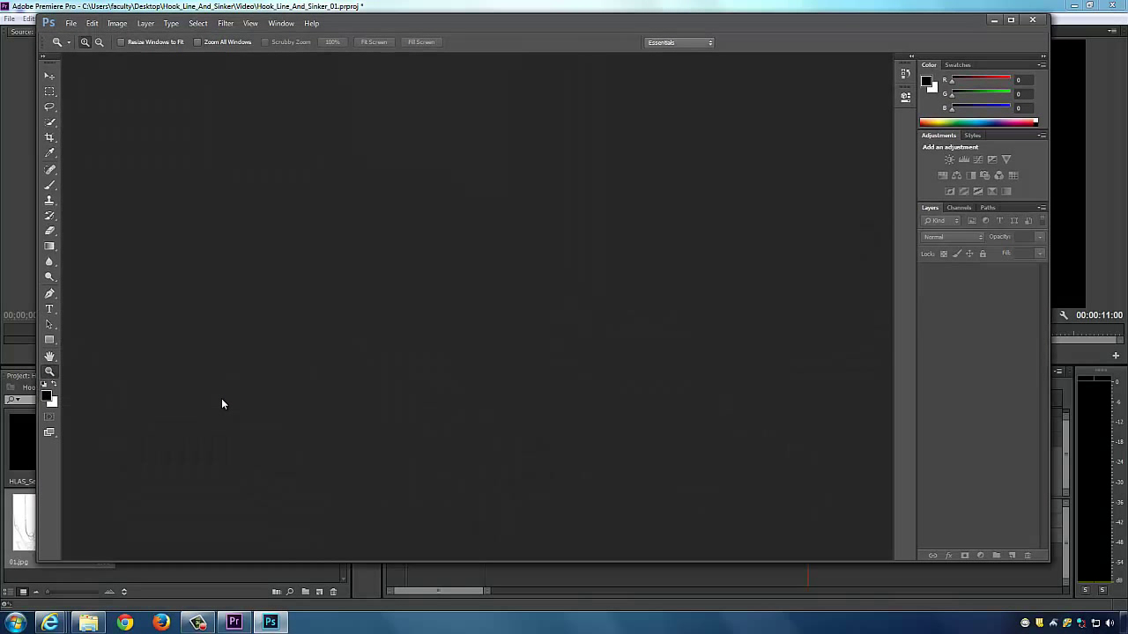
Step: Open 01.jpg from the Images folder inside Hook_Line_And_Sinker\Video on the Desktop
click(72, 24)
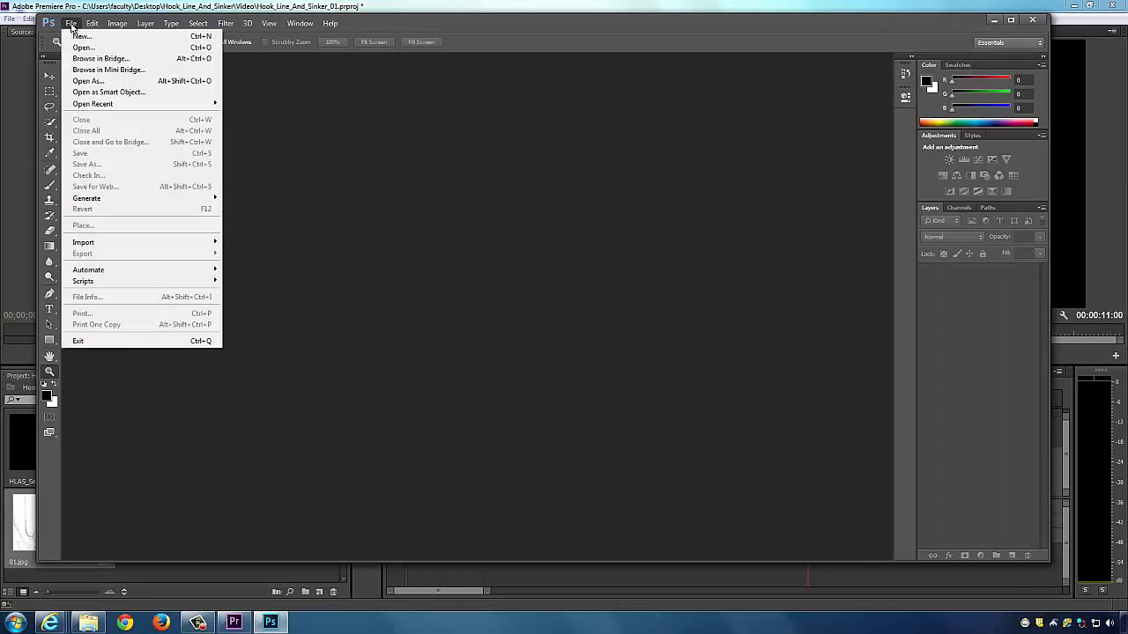
click(84, 48)
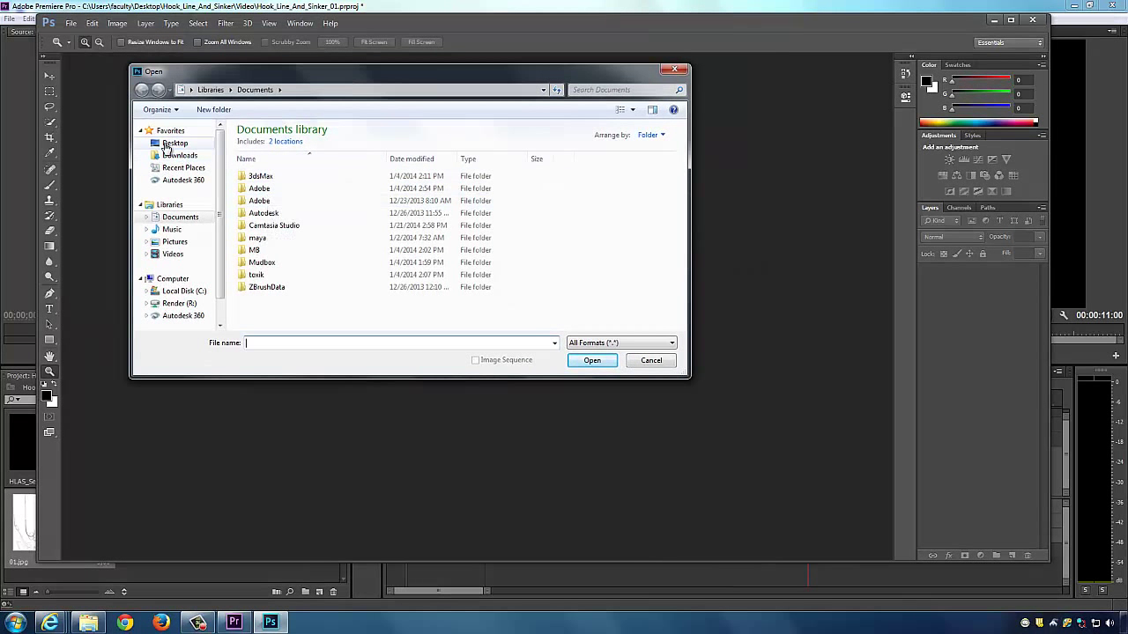
click(175, 143)
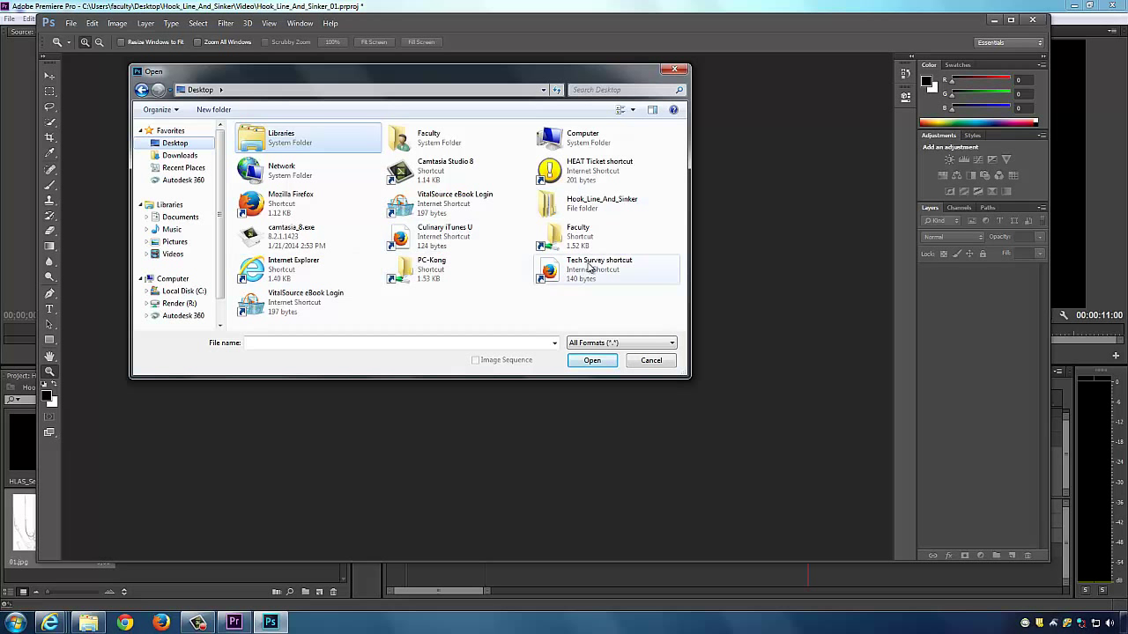
double_click(586, 202)
double_click(264, 156)
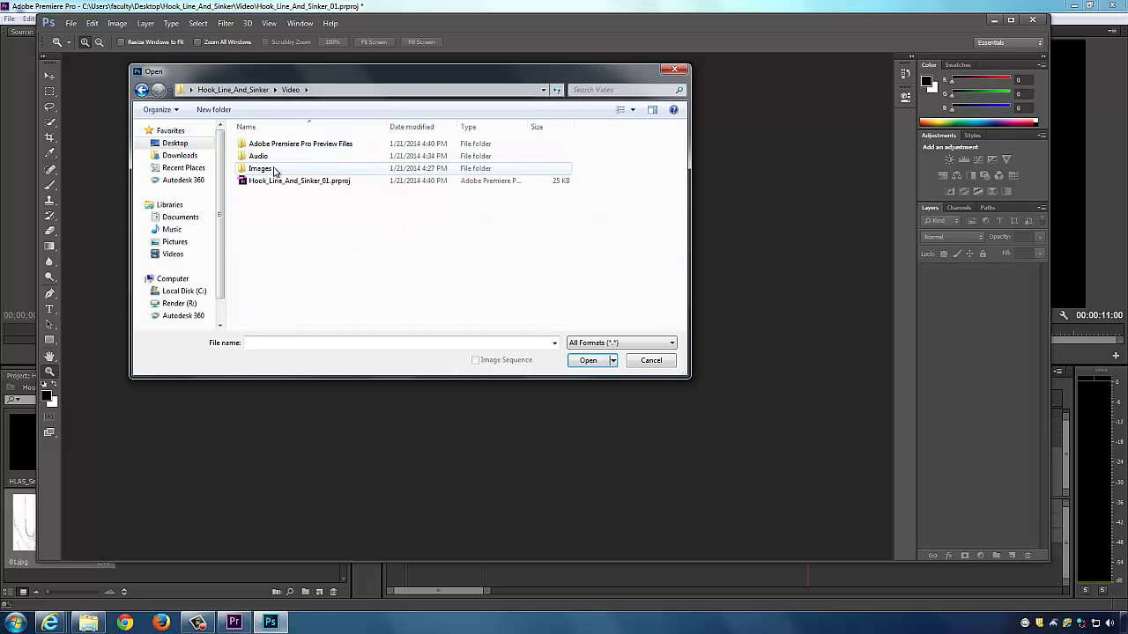
double_click(264, 168)
double_click(267, 149)
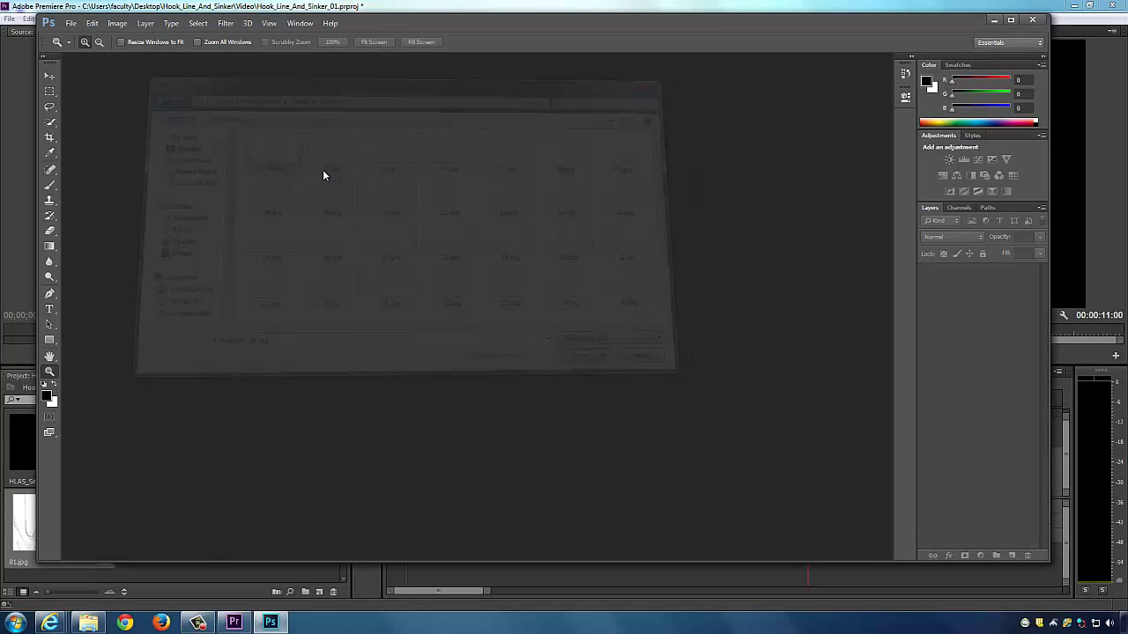
Step: Check the pixel dimensions of 01.jpg with the Image Size command
click(117, 24)
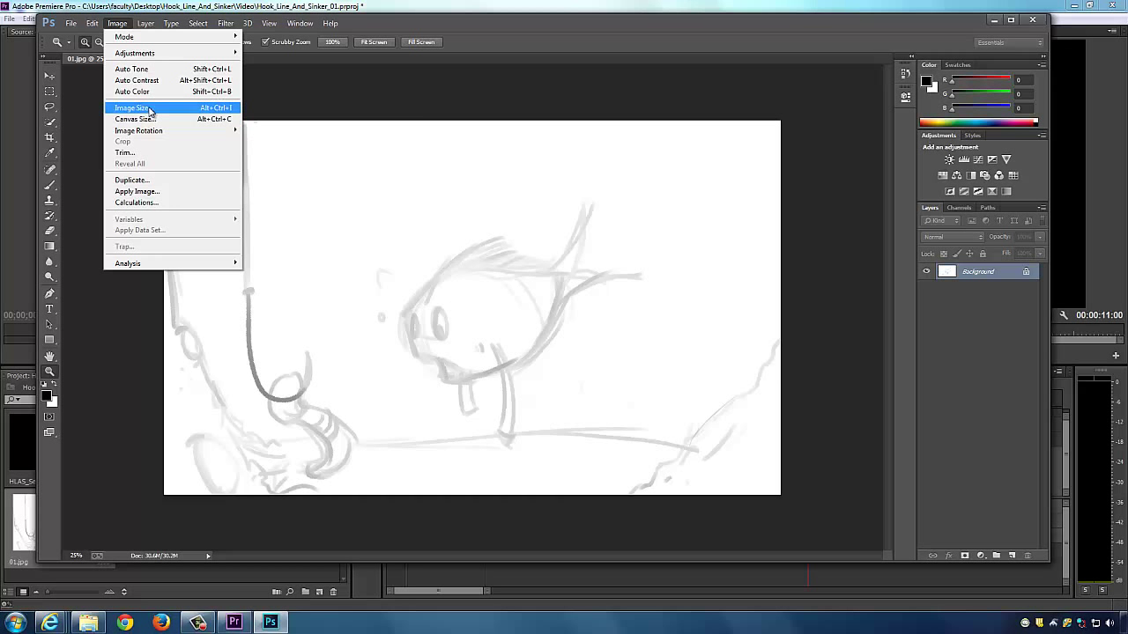
click(145, 107)
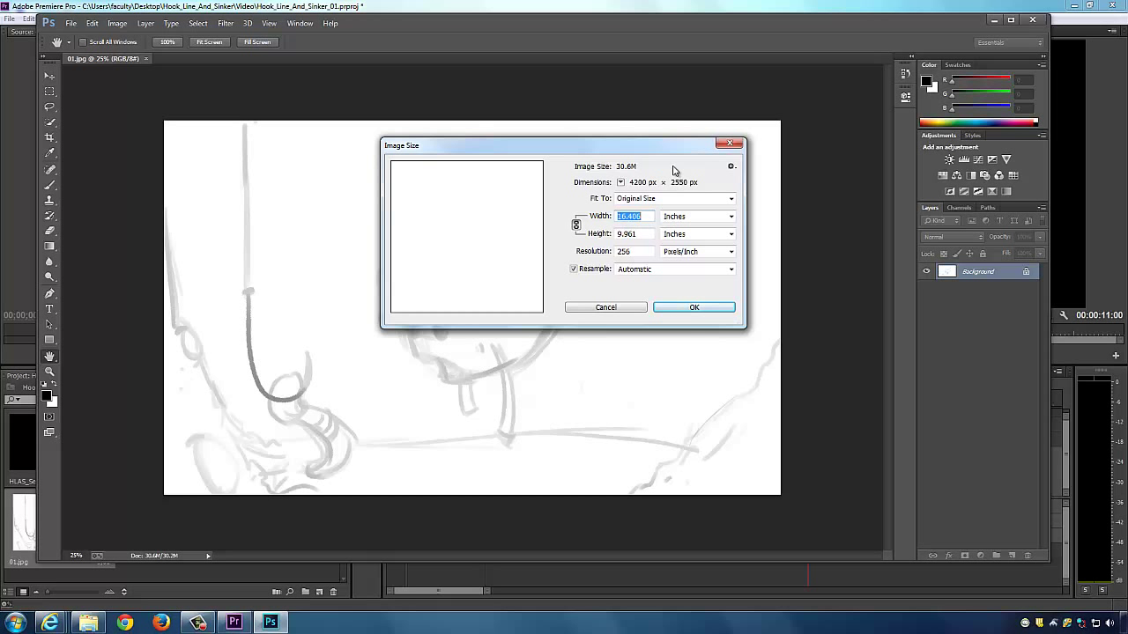
drag(603, 153, 715, 99)
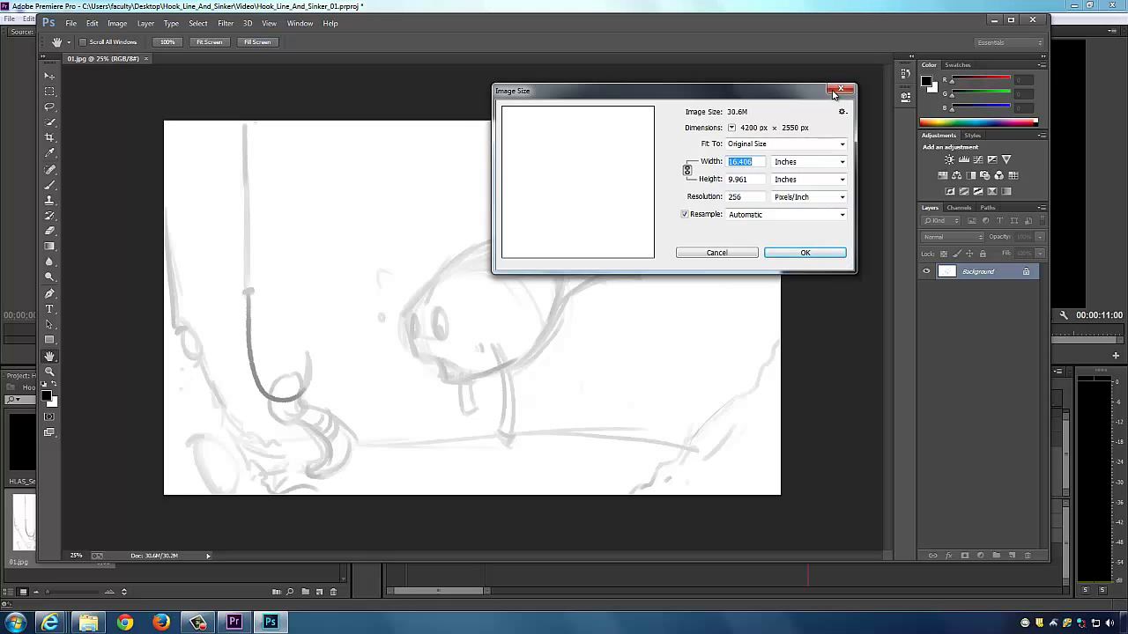
click(834, 93)
click(117, 23)
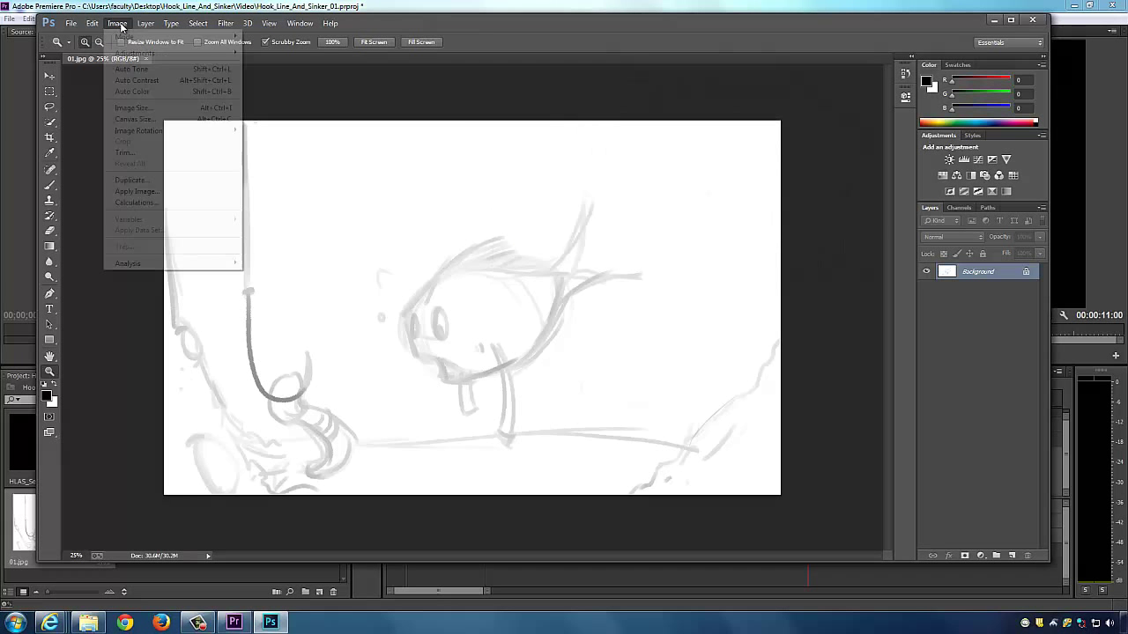
click(134, 108)
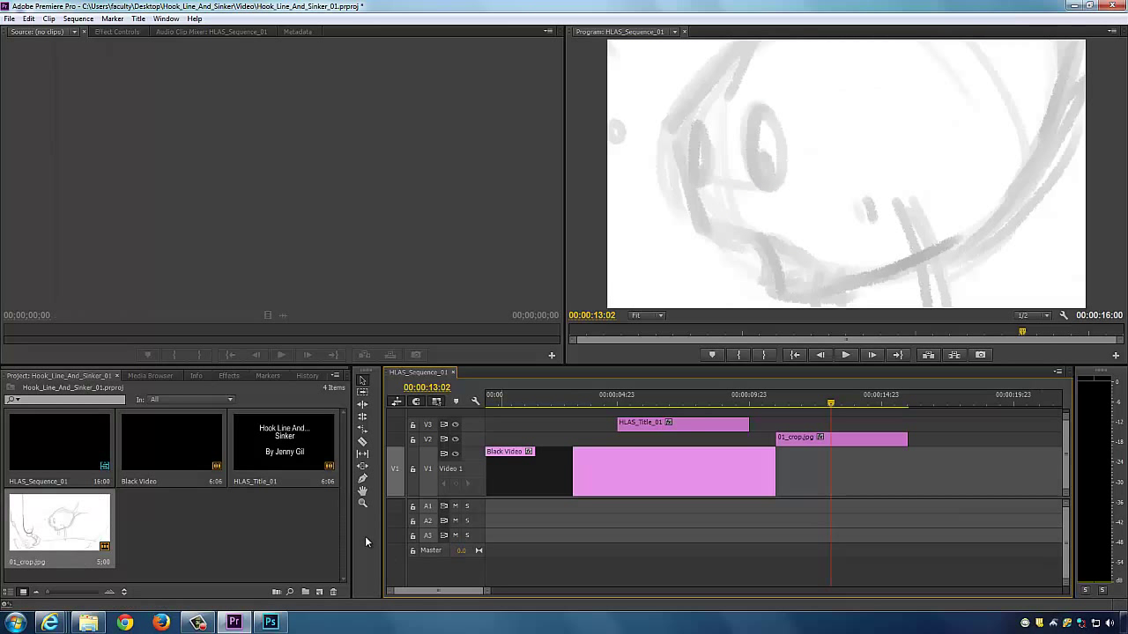
click(198, 623)
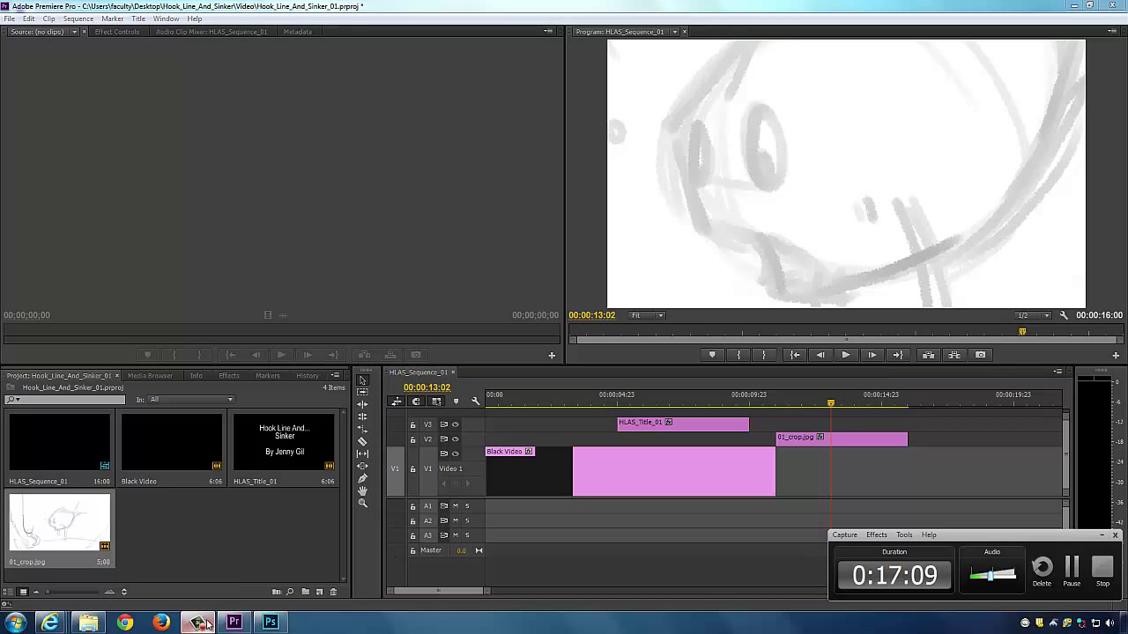
click(1071, 569)
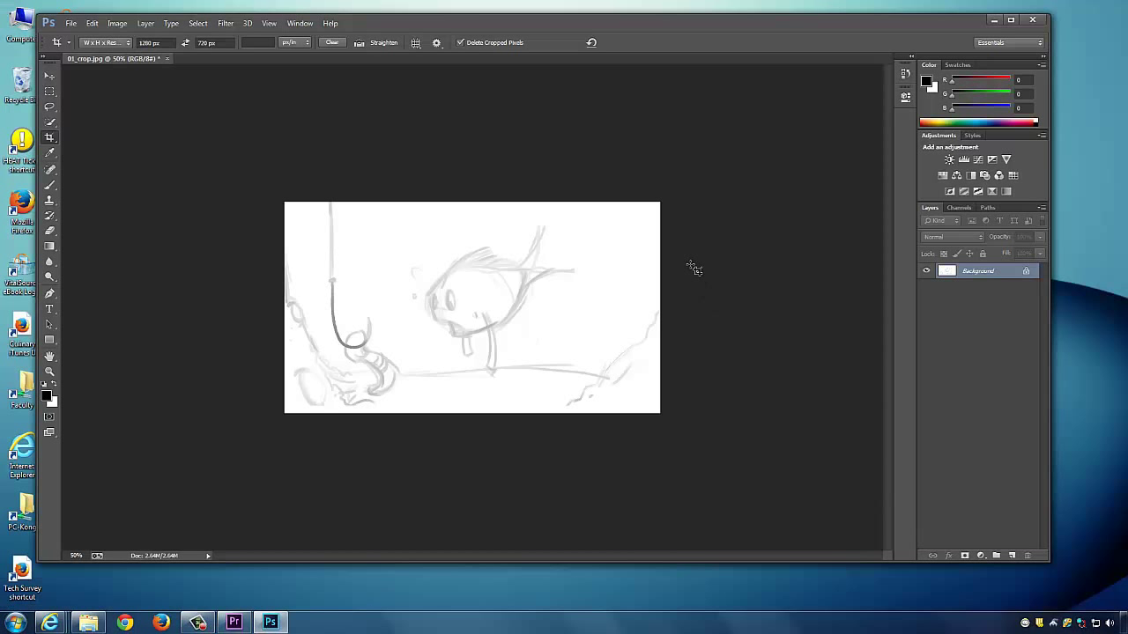
Step: Set the Crop tool to 1280 px by 720 px and crop the fish sketch to that frame
key(ctrl+plus)
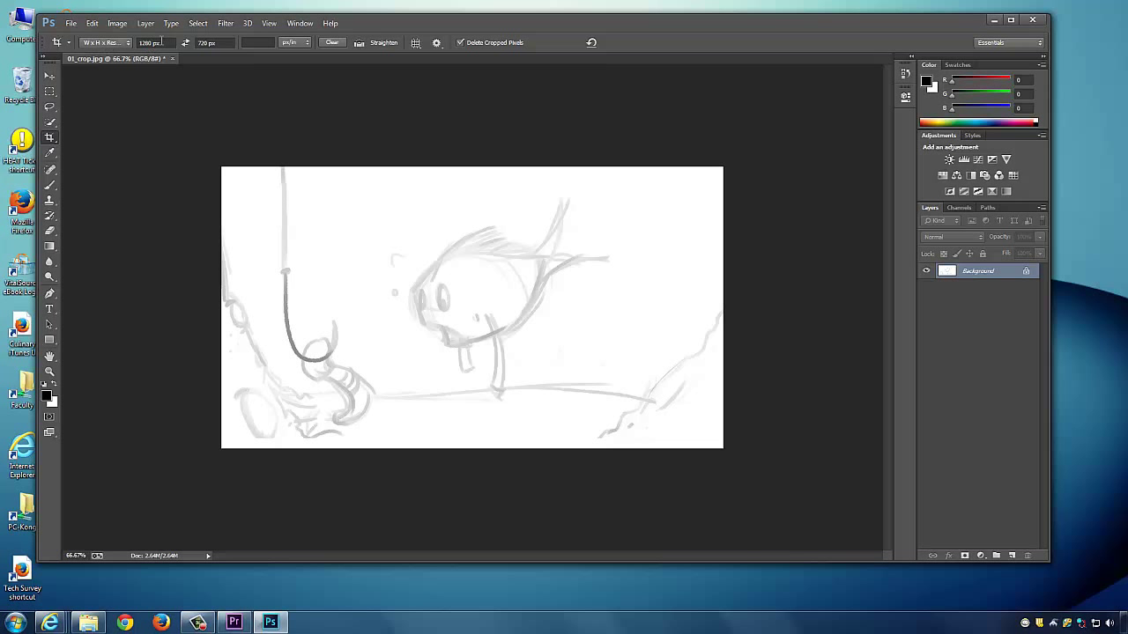
click(172, 43)
key(Tab)
click(166, 58)
click(159, 43)
key(Return)
click(222, 43)
key(Return)
drag(225, 172, 881, 466)
key(Return)
Step: Save the cropped image over 01.jpg in the Images folder as a JPEG with quality 12, Maximum
click(71, 23)
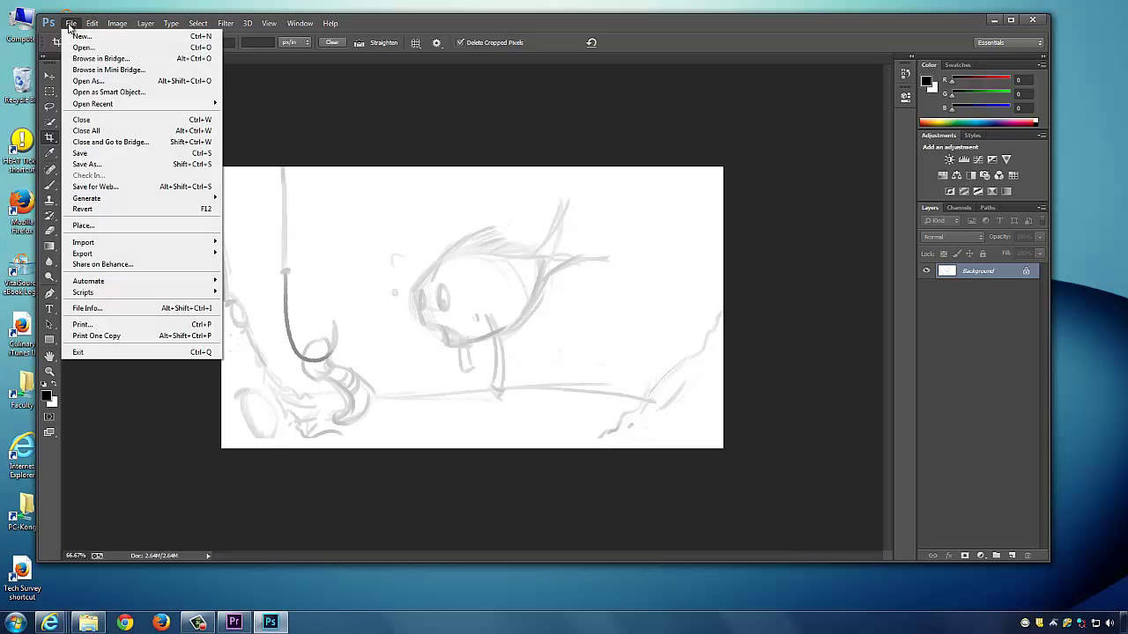
click(97, 167)
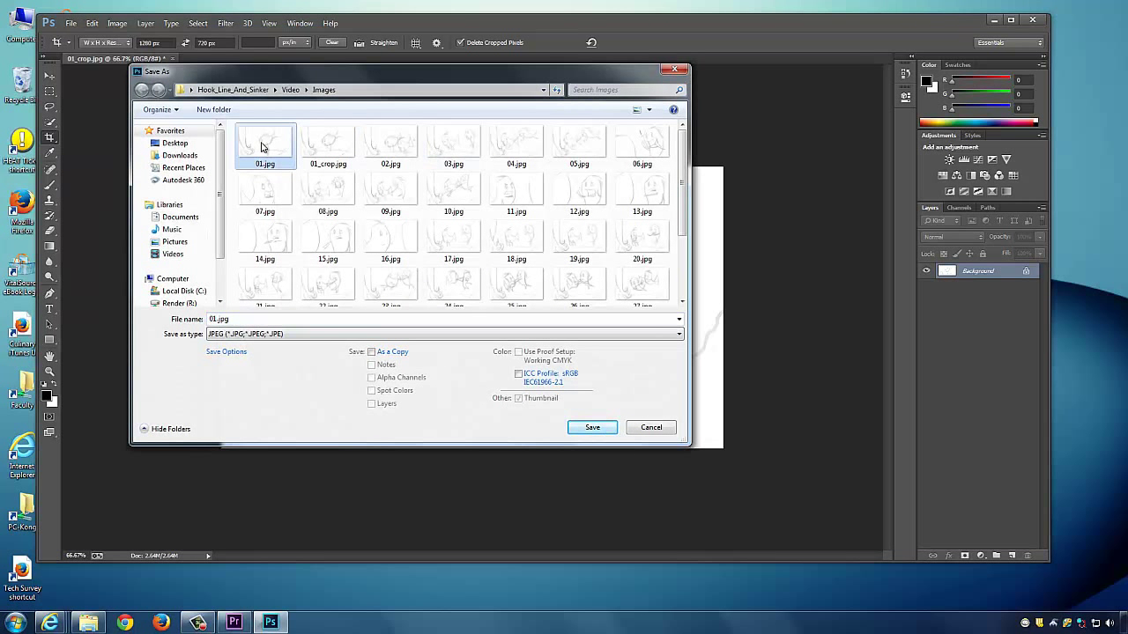
click(592, 429)
click(592, 315)
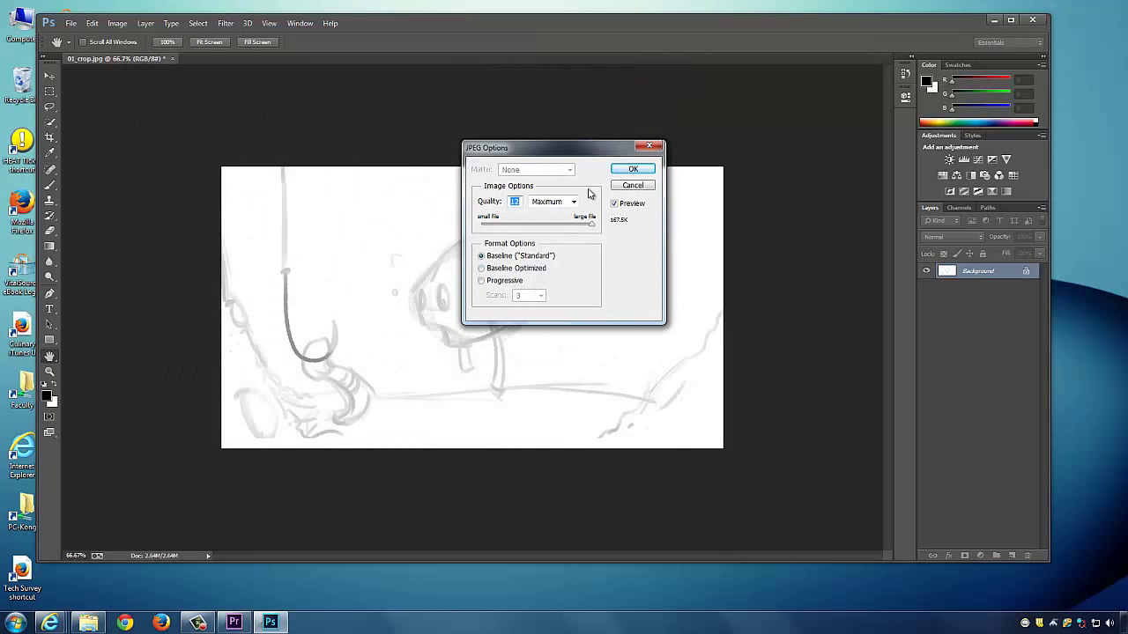
click(633, 168)
key(c)
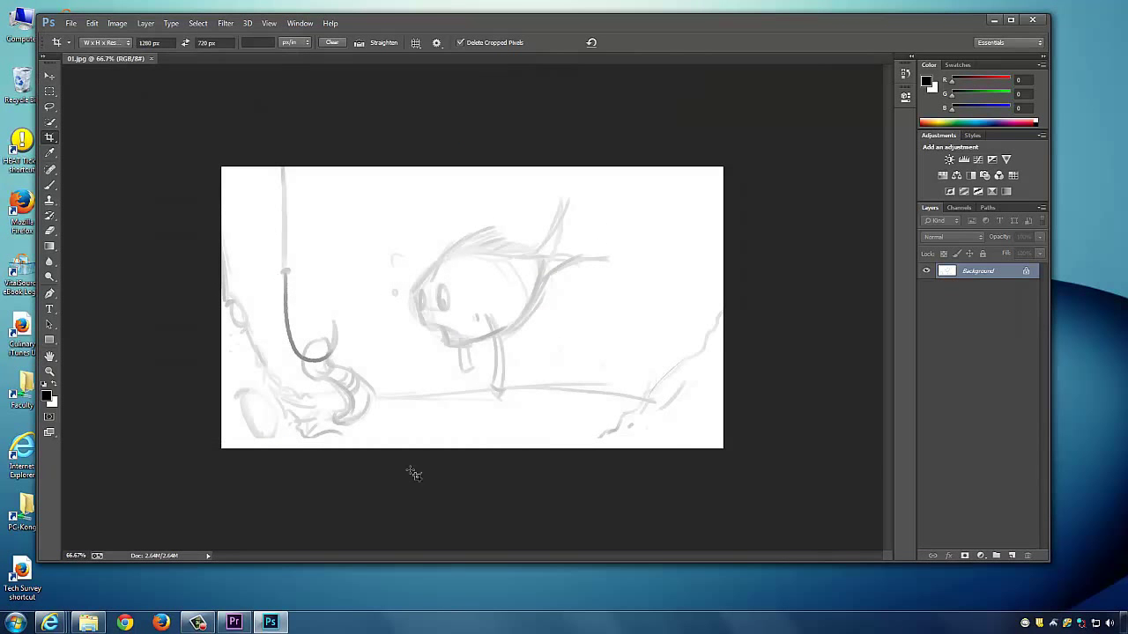
Step: Switch to Premiere Pro and remove 01_crop.jpg from track V2 and from the project
click(234, 623)
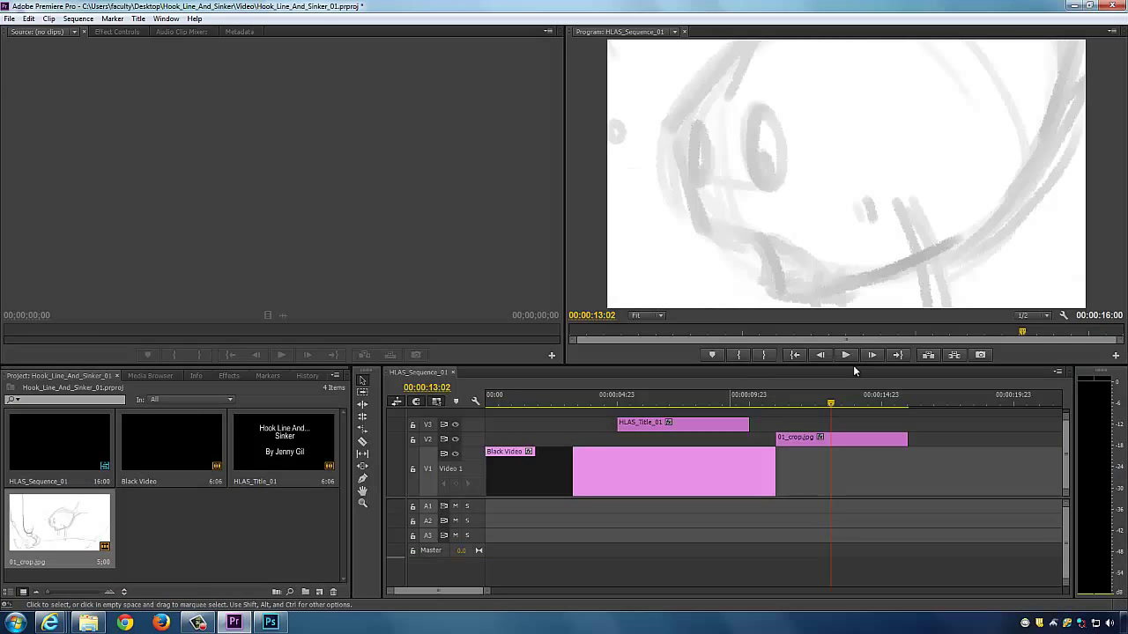
click(822, 403)
right_click(841, 436)
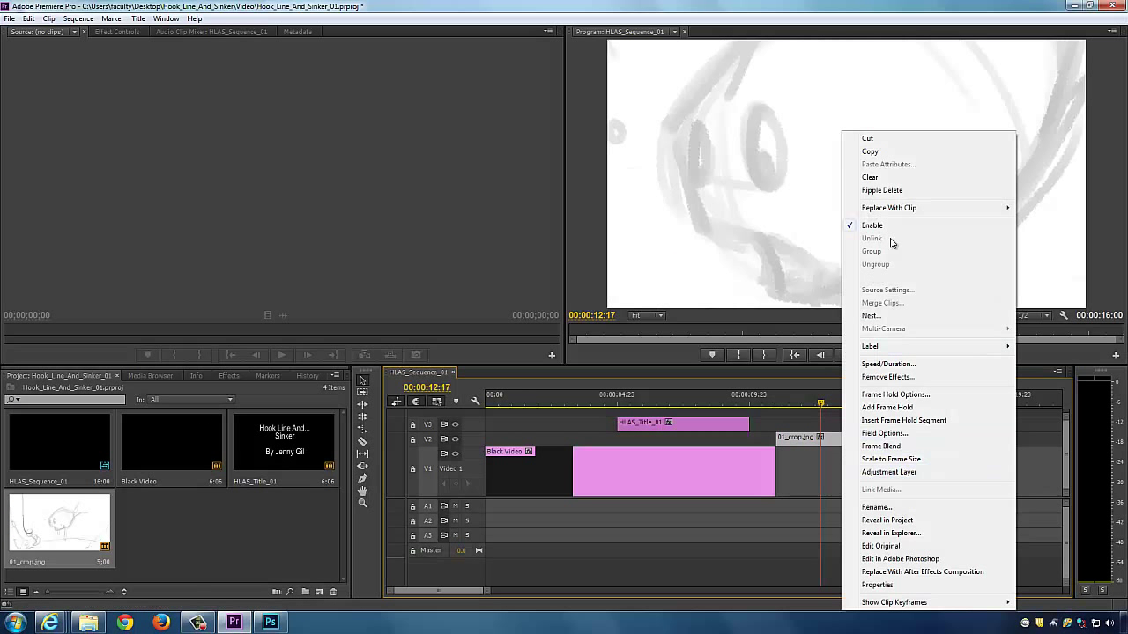
key(Escape)
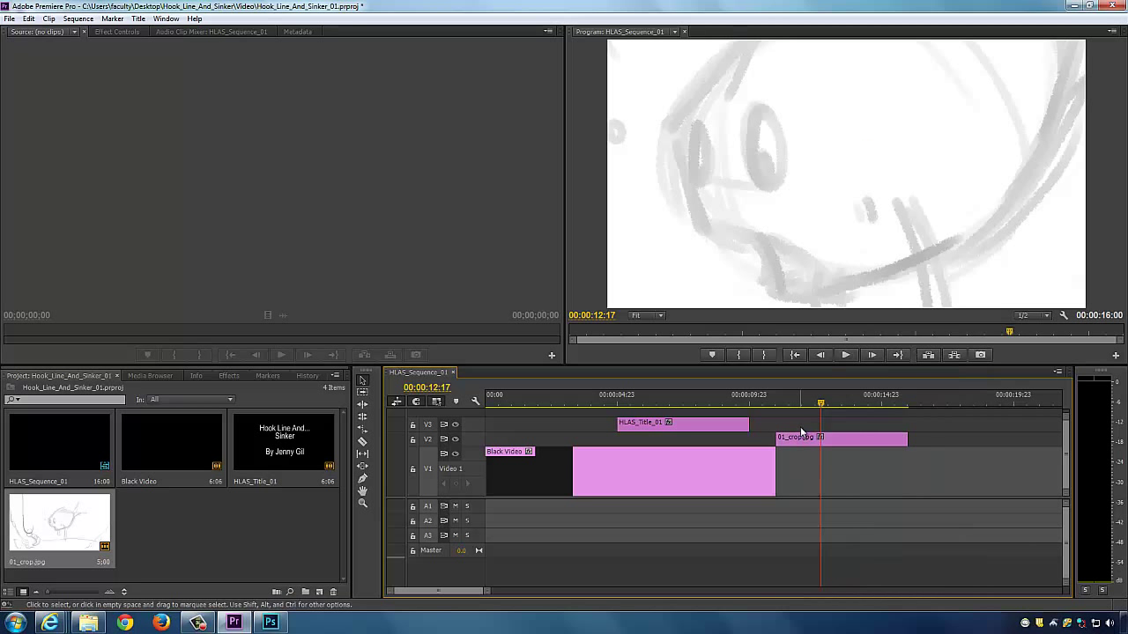
click(799, 458)
key(Delete)
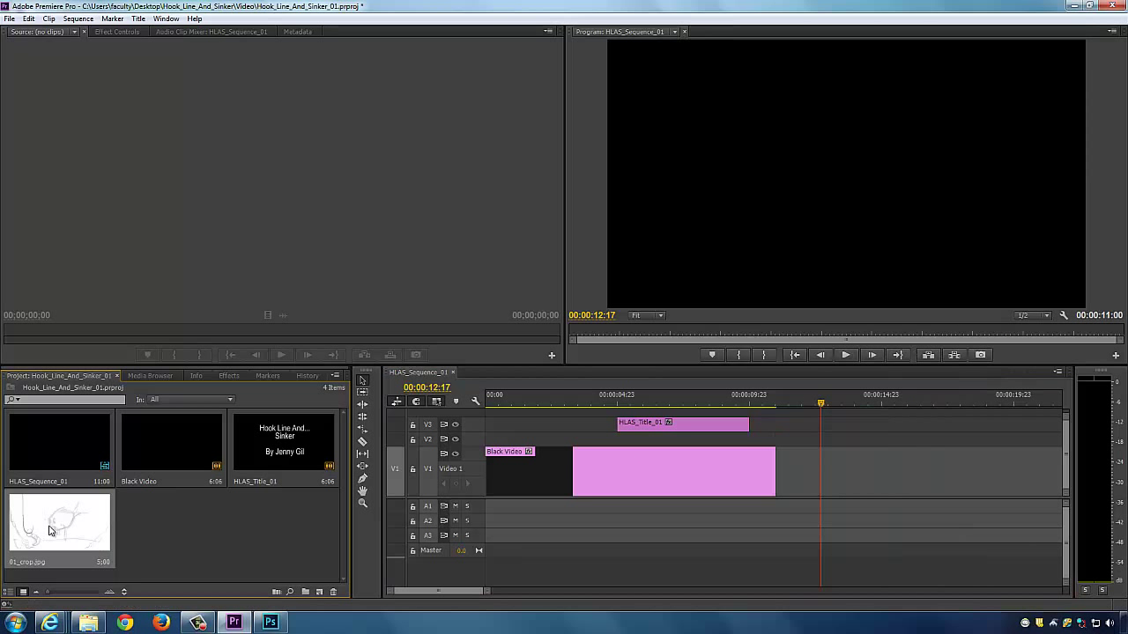
key(Delete)
Step: Import the cropped 01.jpg and place it on track V2 directly after the end of the Black Video clip
right_click(122, 502)
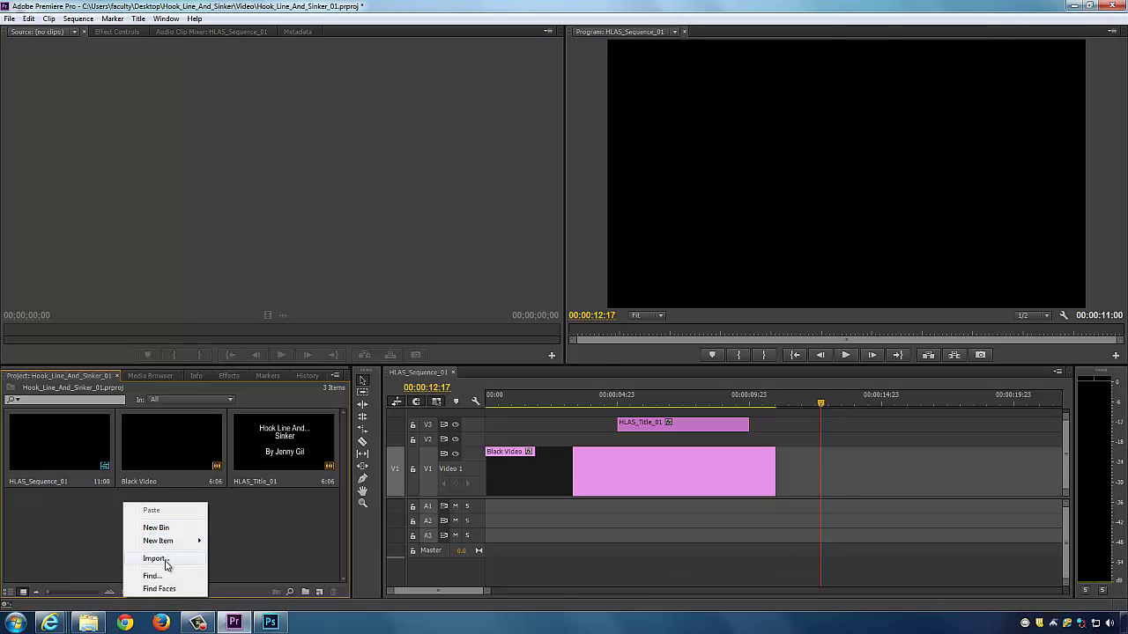
click(155, 558)
double_click(265, 194)
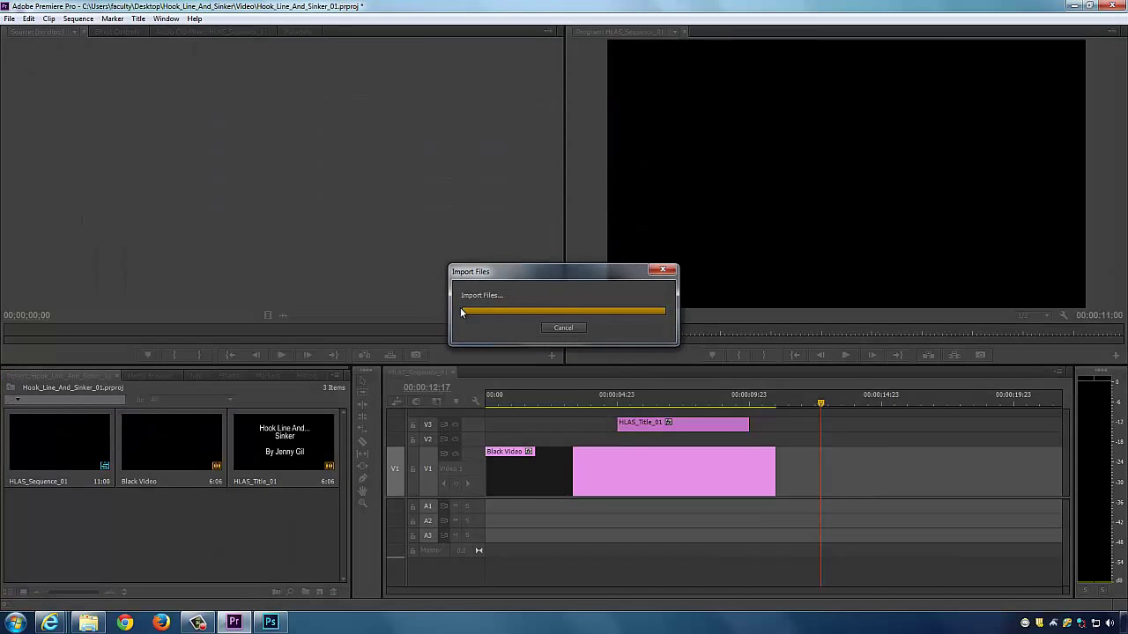
mouse_move(50, 528)
mouse_down()
mouse_move(820, 441)
mouse_move(778, 462)
mouse_move(777, 448)
mouse_up()
Step: Play the sequence from its beginning to check the title and the framing of 01.jpg
mouse_move(754, 406)
mouse_down()
mouse_move(792, 407)
mouse_move(646, 406)
mouse_move(480, 429)
mouse_move(508, 426)
mouse_move(489, 419)
mouse_up()
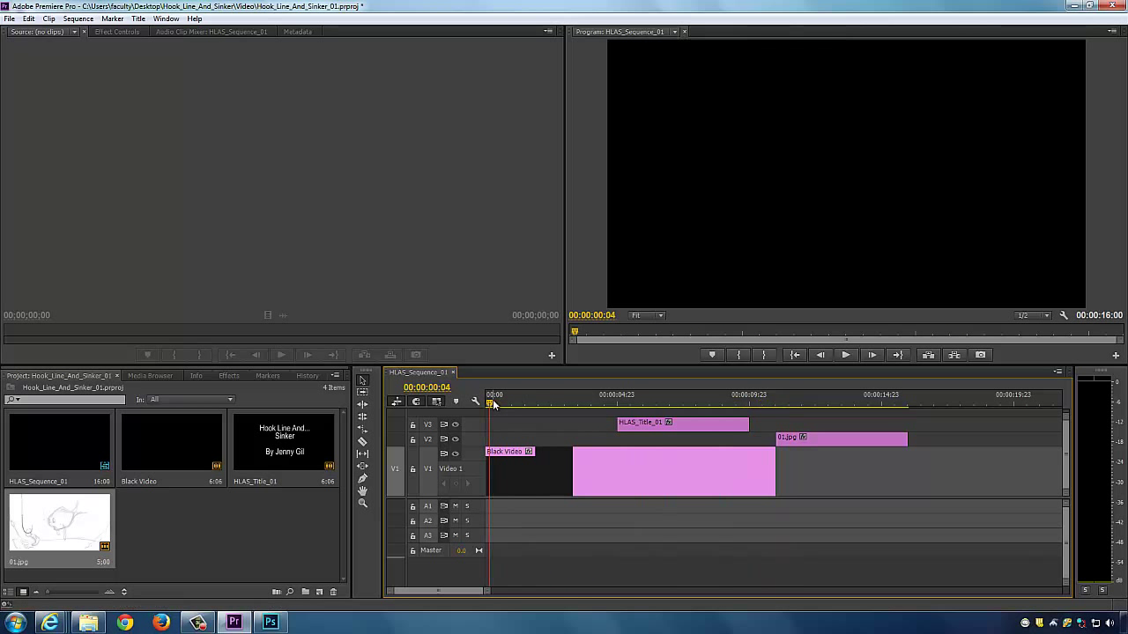
key(space)
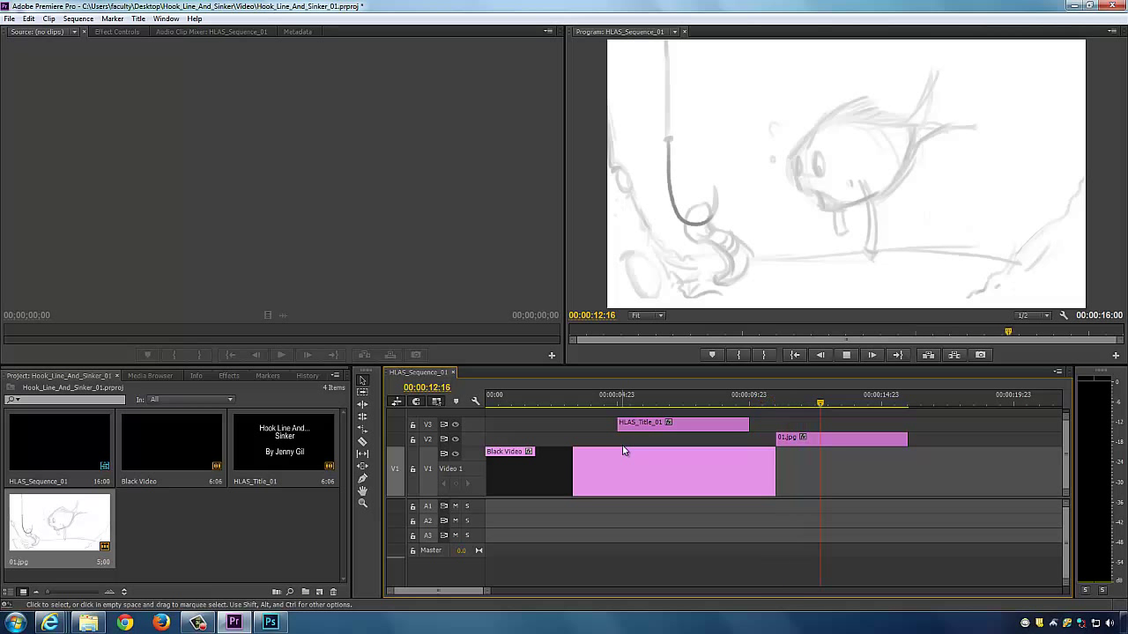
key(space)
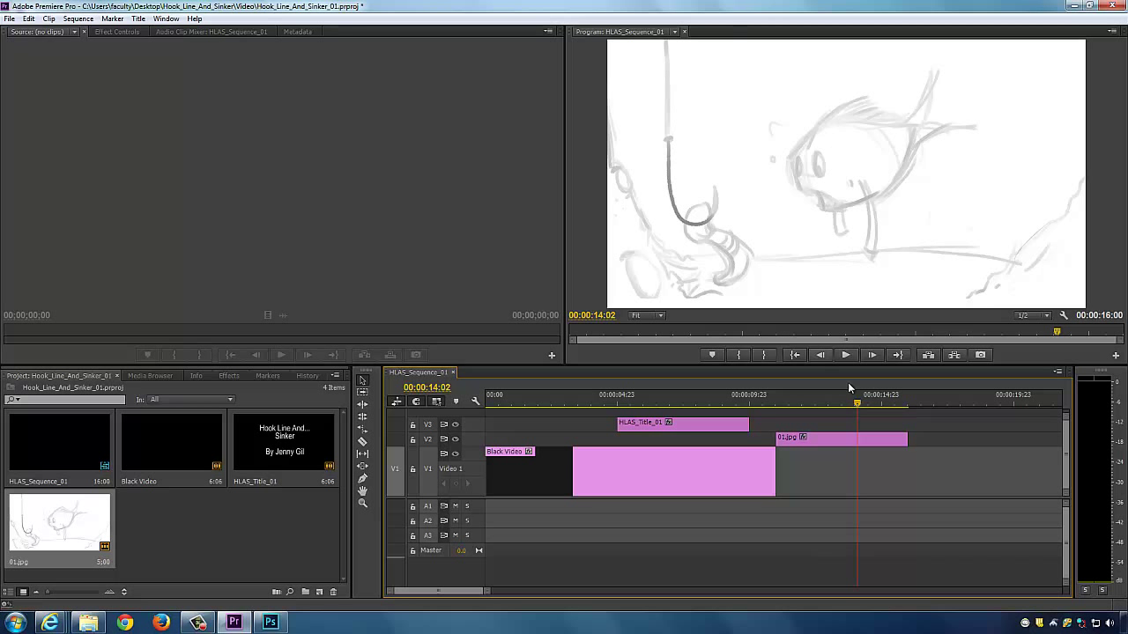
Step: Import Establishing_Music.wma from the Audio folder inside Hook_Line_And_Sinker\Video
right_click(191, 532)
click(222, 495)
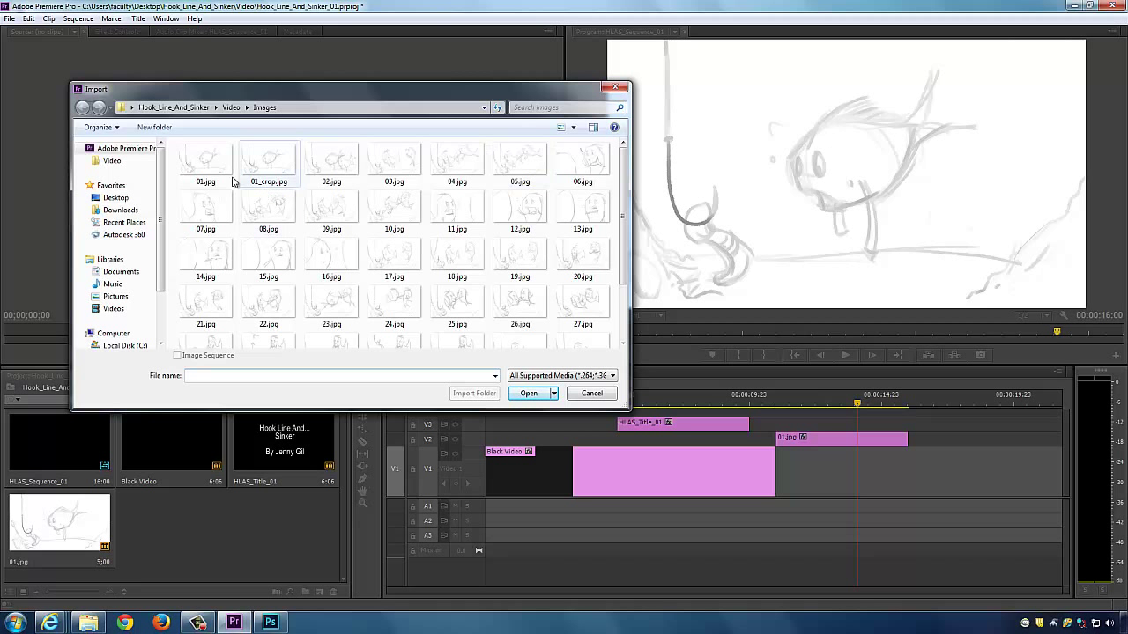
click(231, 106)
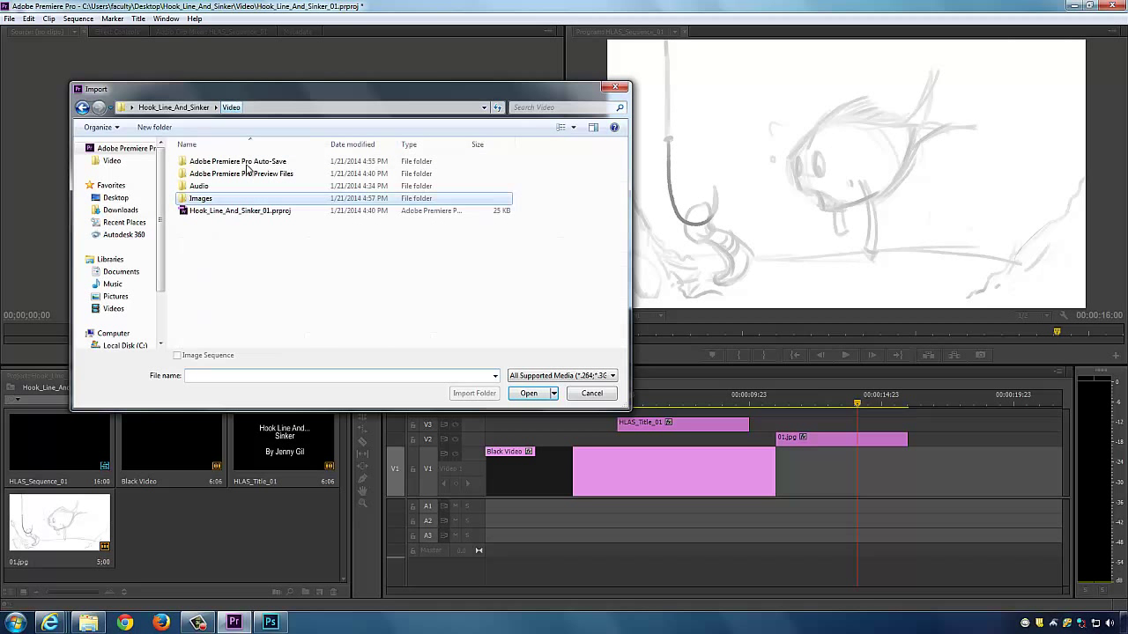
double_click(202, 186)
drag(263, 143, 353, 145)
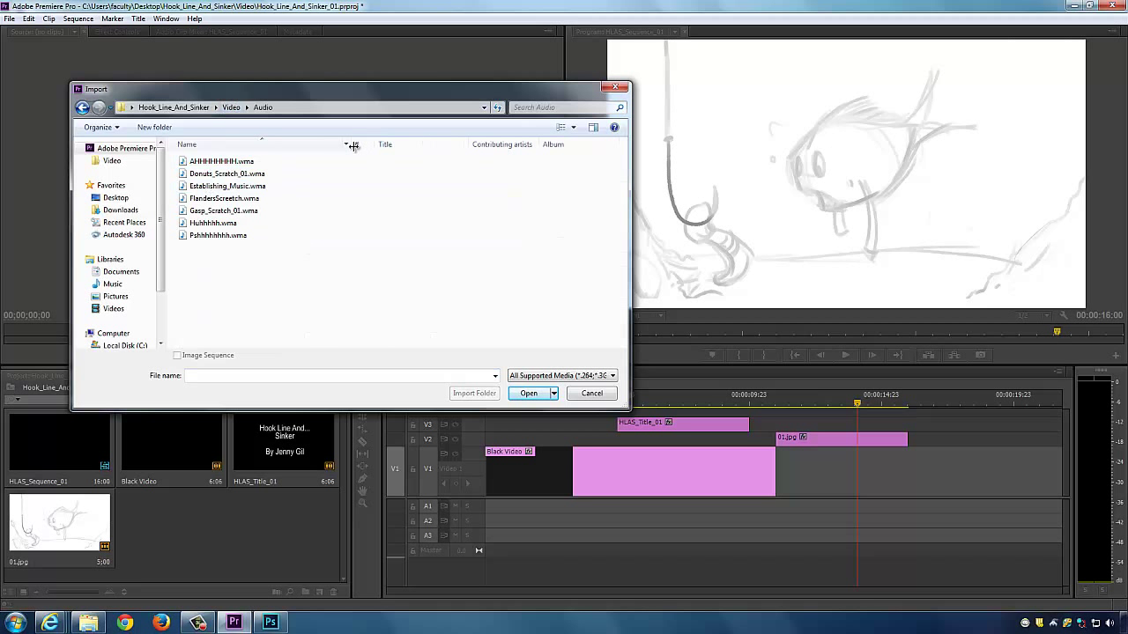
double_click(227, 186)
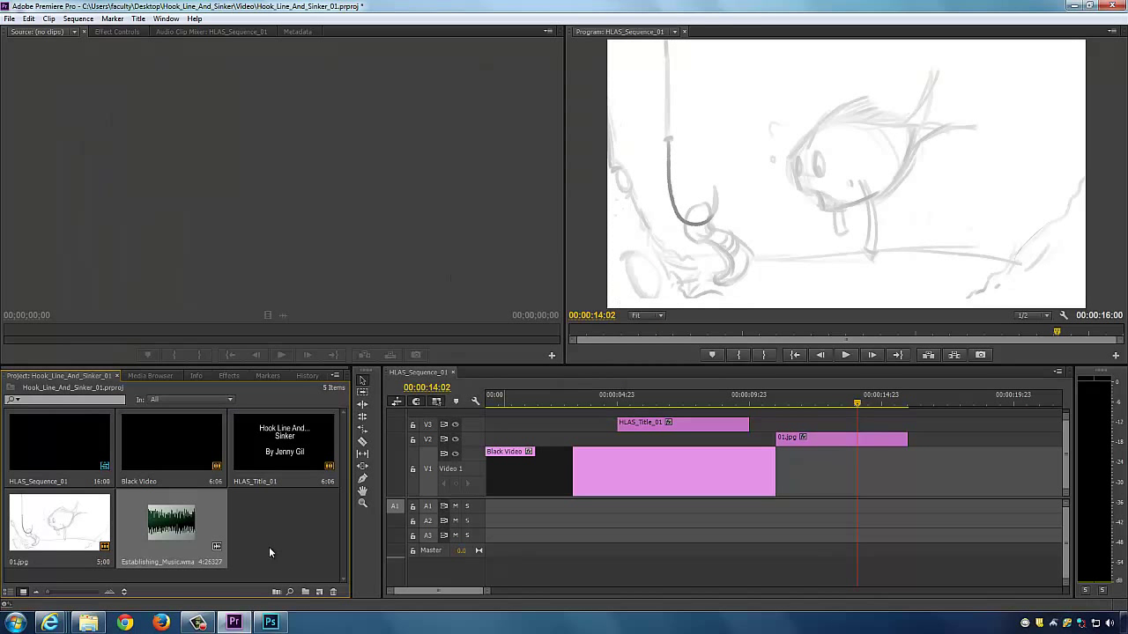
Step: Place Establishing_Music.wma on track A1 and shift it to start at about 8 seconds, under the second half of the title
drag(171, 520, 604, 507)
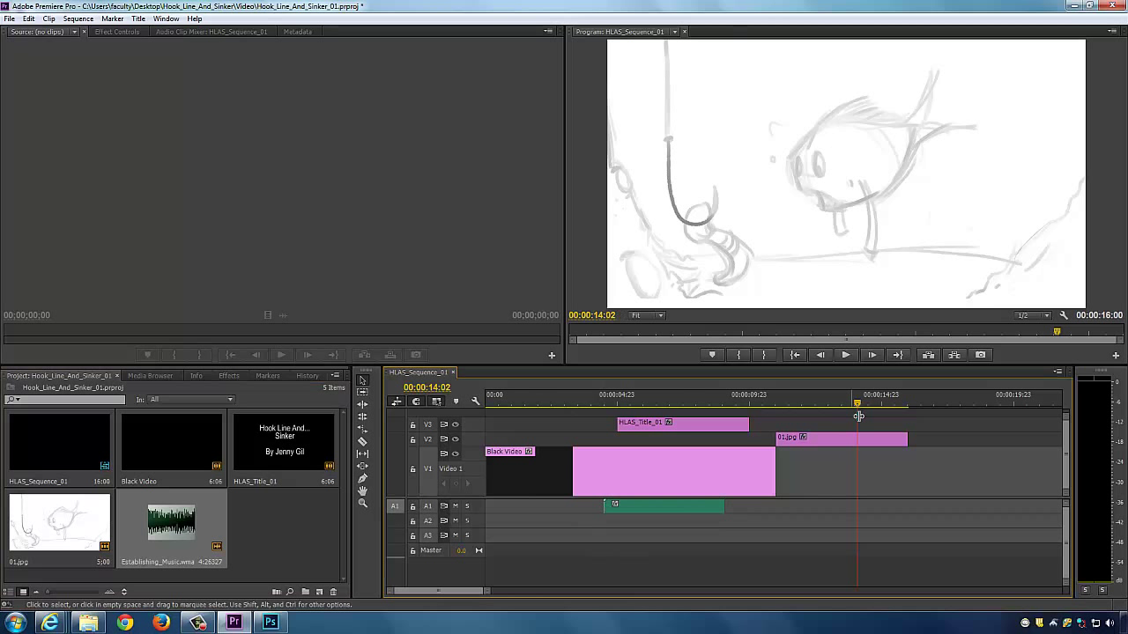
drag(834, 400, 622, 407)
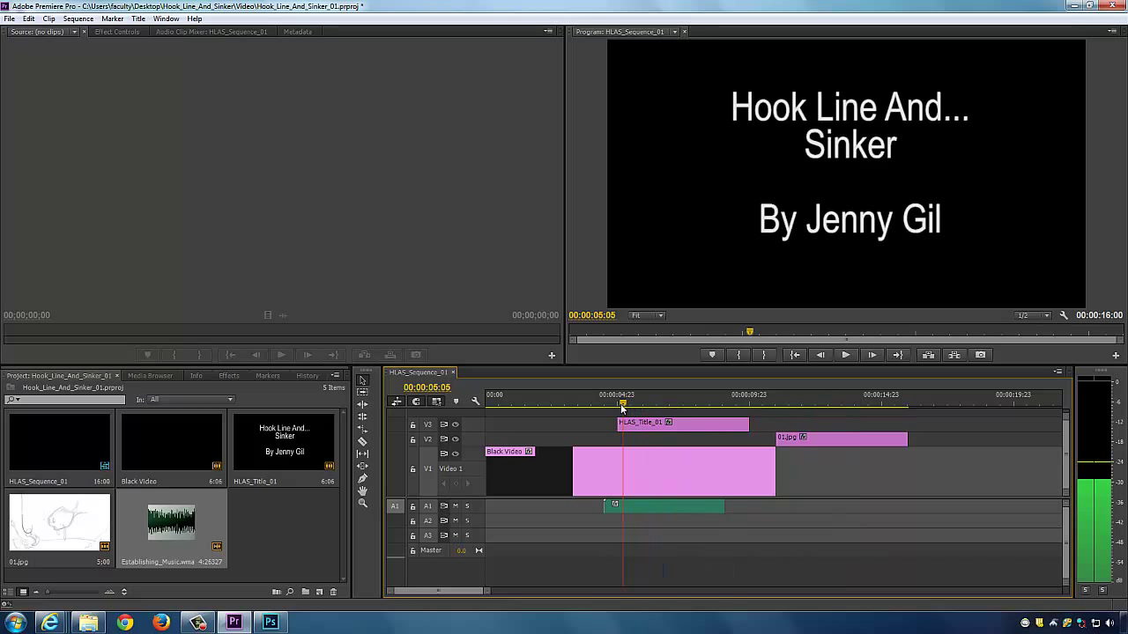
drag(648, 509, 734, 511)
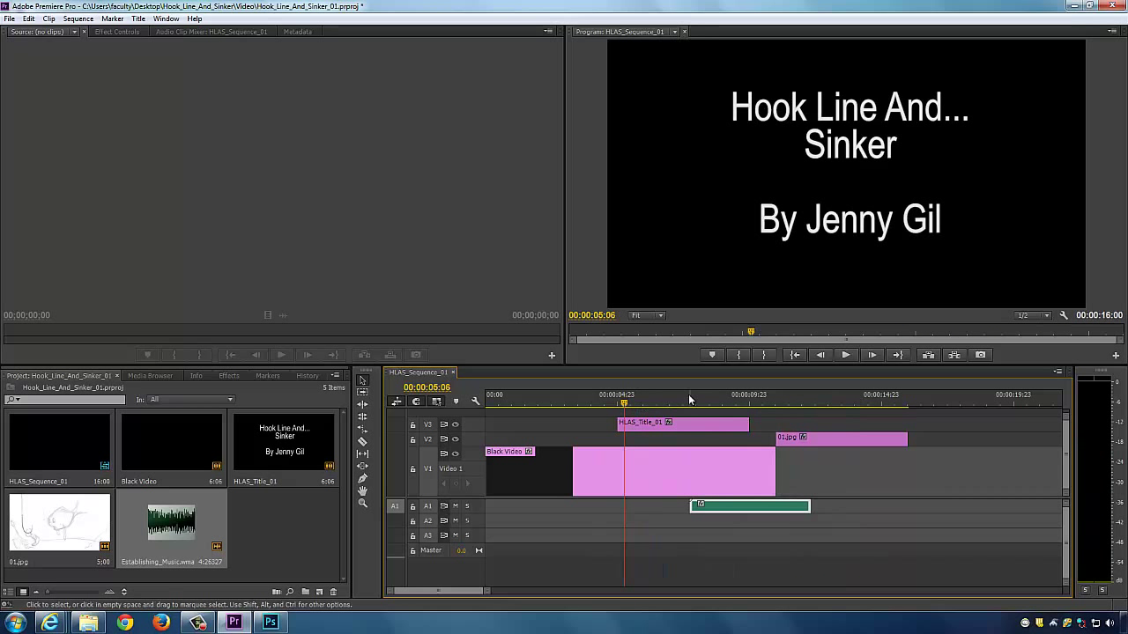
Step: Play and scrub the sequence to review the timing of the title, the music and 01.jpg
drag(637, 401, 685, 403)
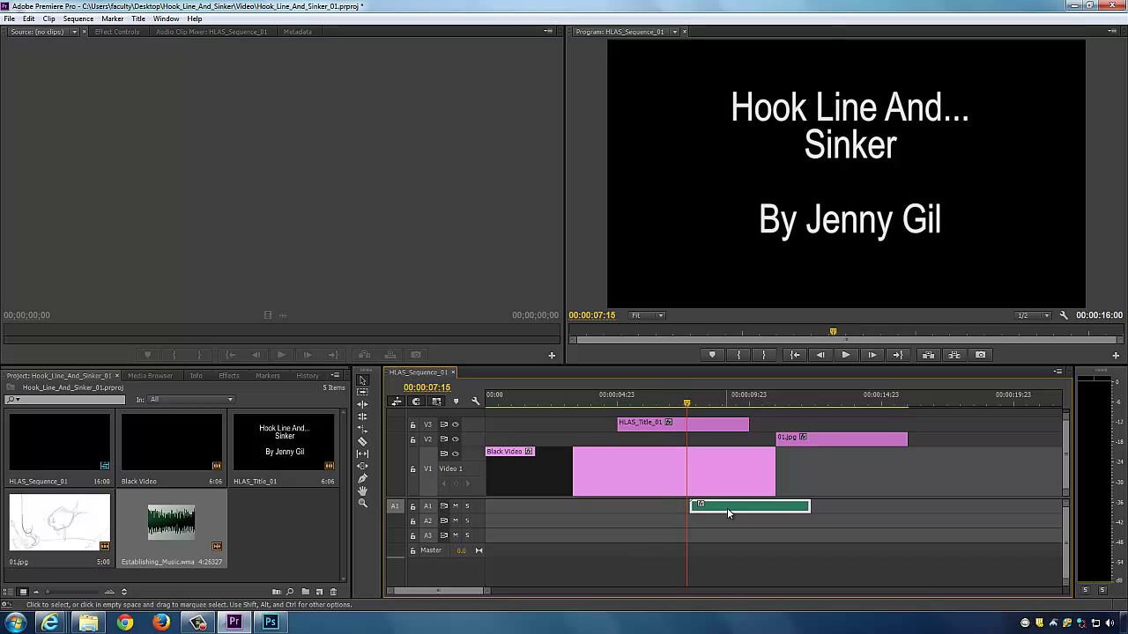
mouse_move(692, 410)
mouse_down()
mouse_move(801, 406)
mouse_move(681, 404)
mouse_move(636, 424)
mouse_up()
key(space)
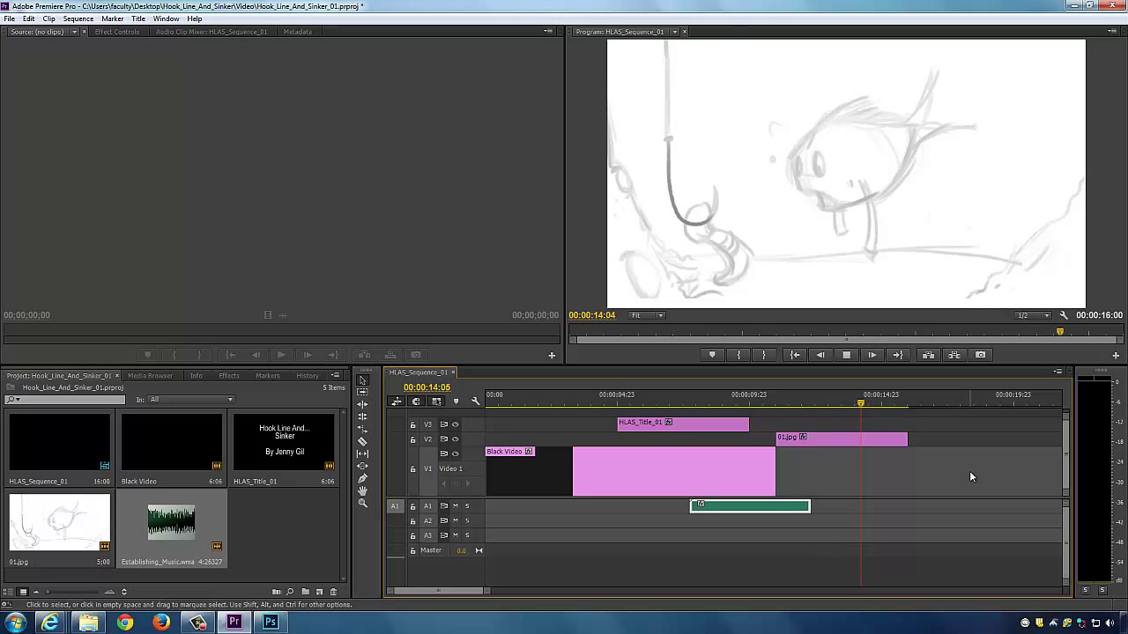
key(space)
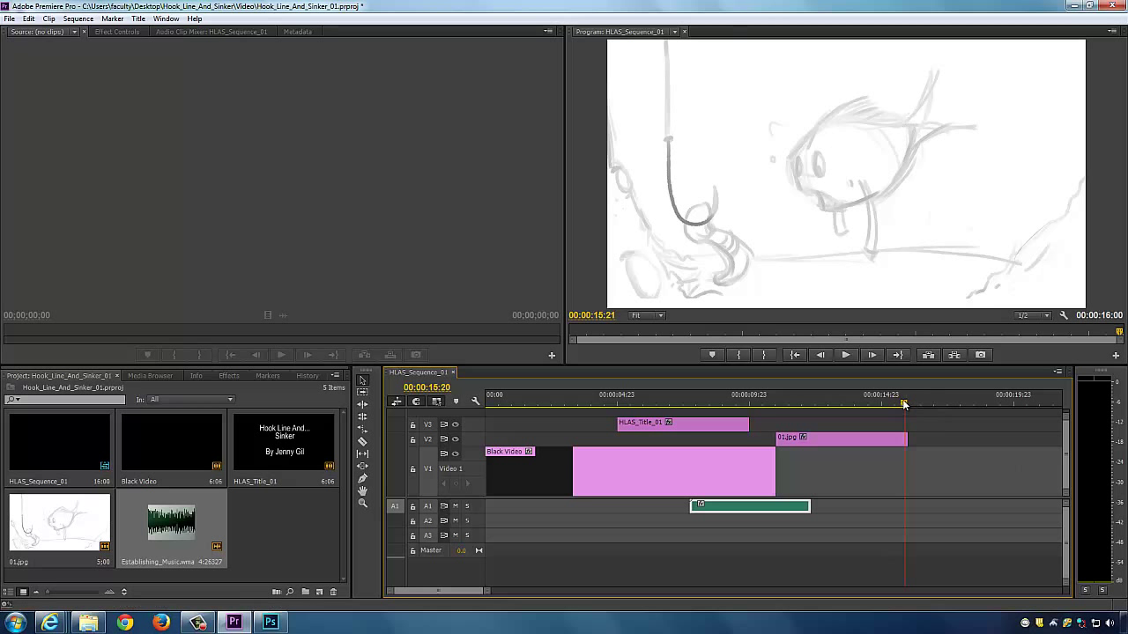
drag(905, 403, 634, 407)
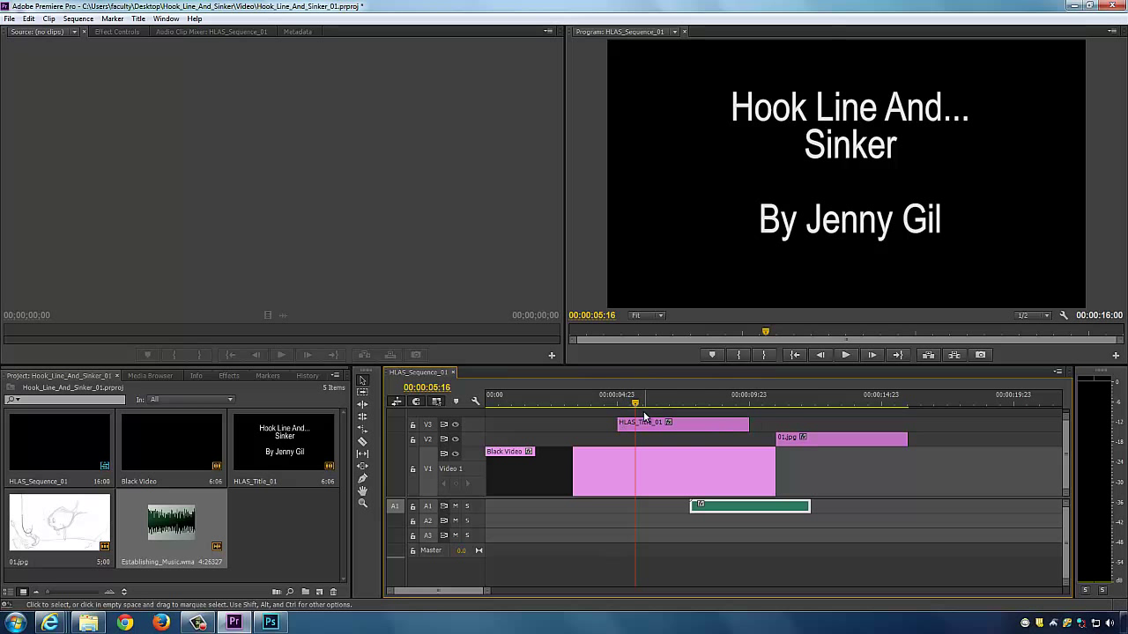
drag(639, 403, 611, 422)
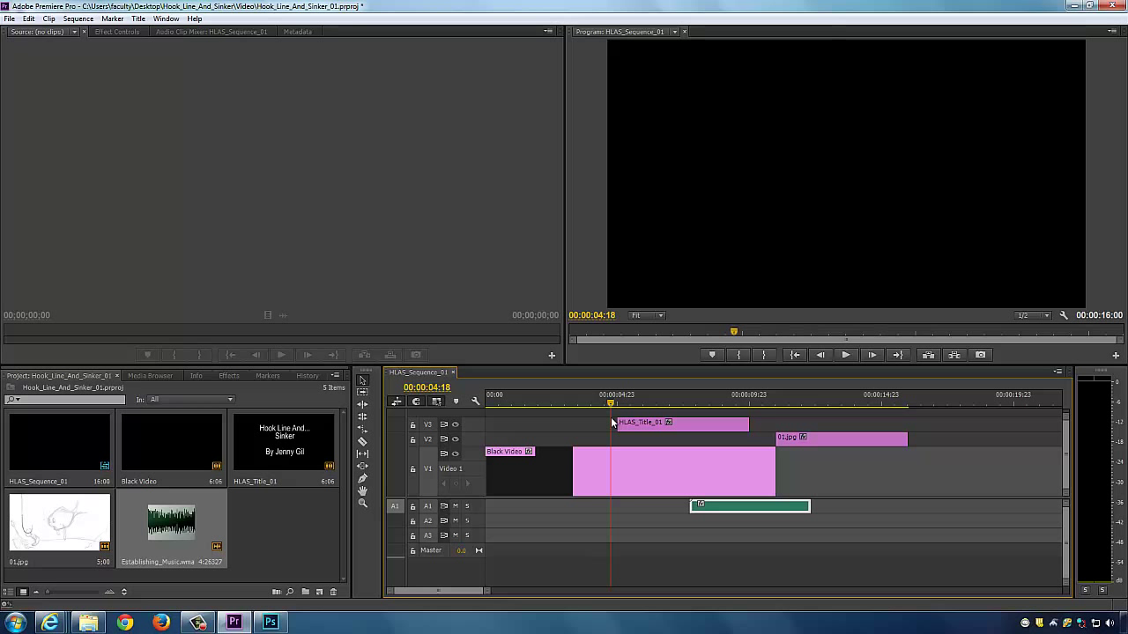
Step: Apply the Cross Dissolve video transition to the start and the end of the HLAS_Title_01 clip
click(229, 375)
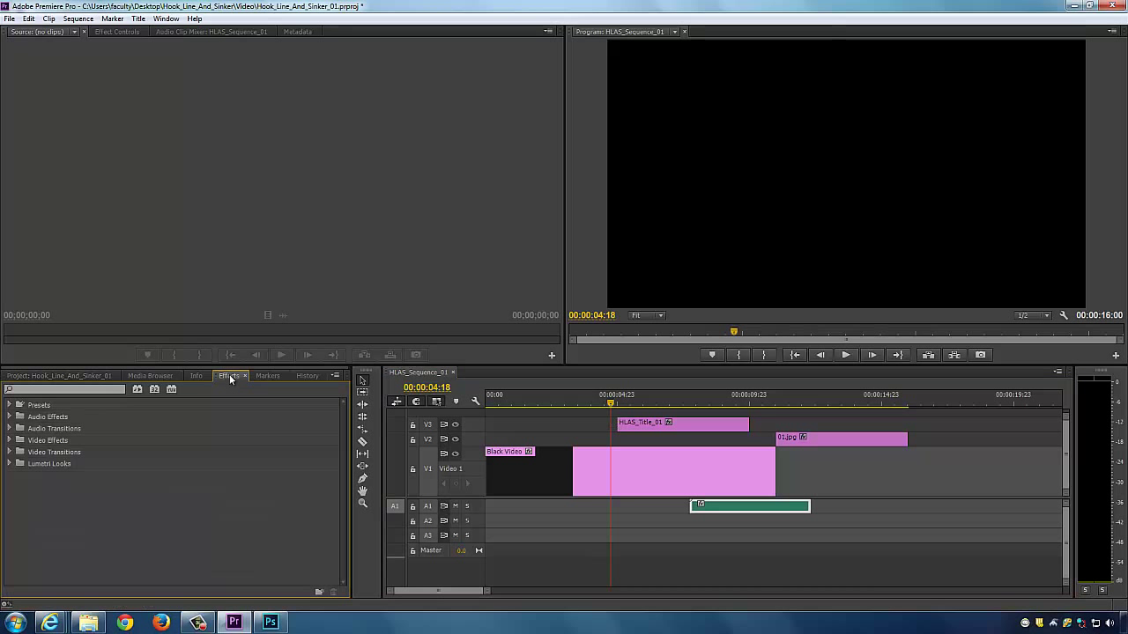
click(10, 452)
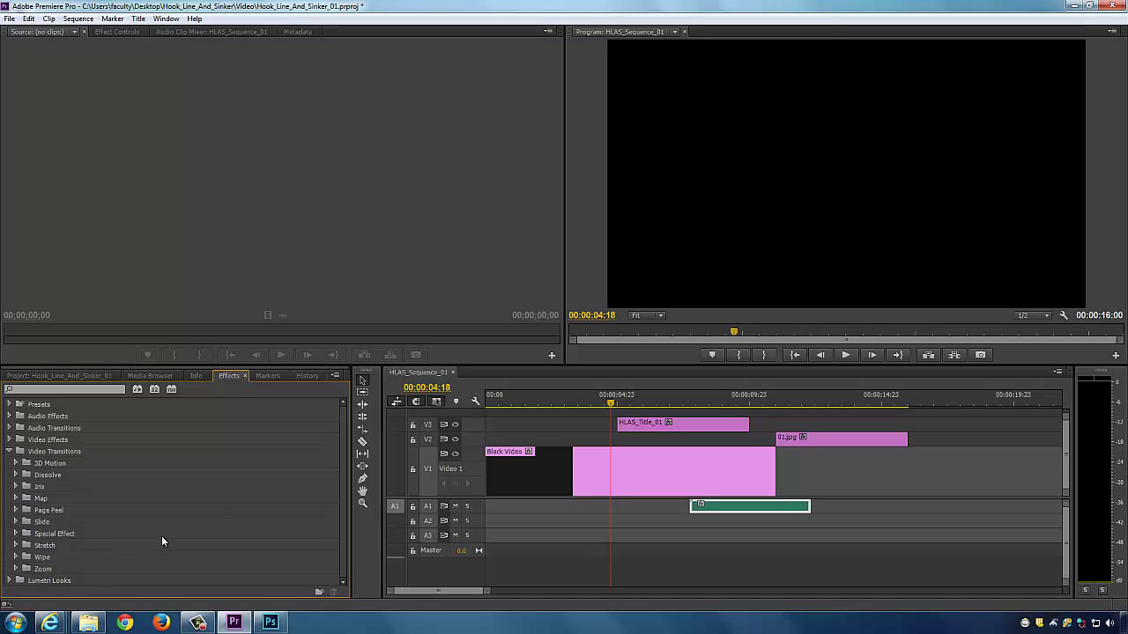
click(15, 476)
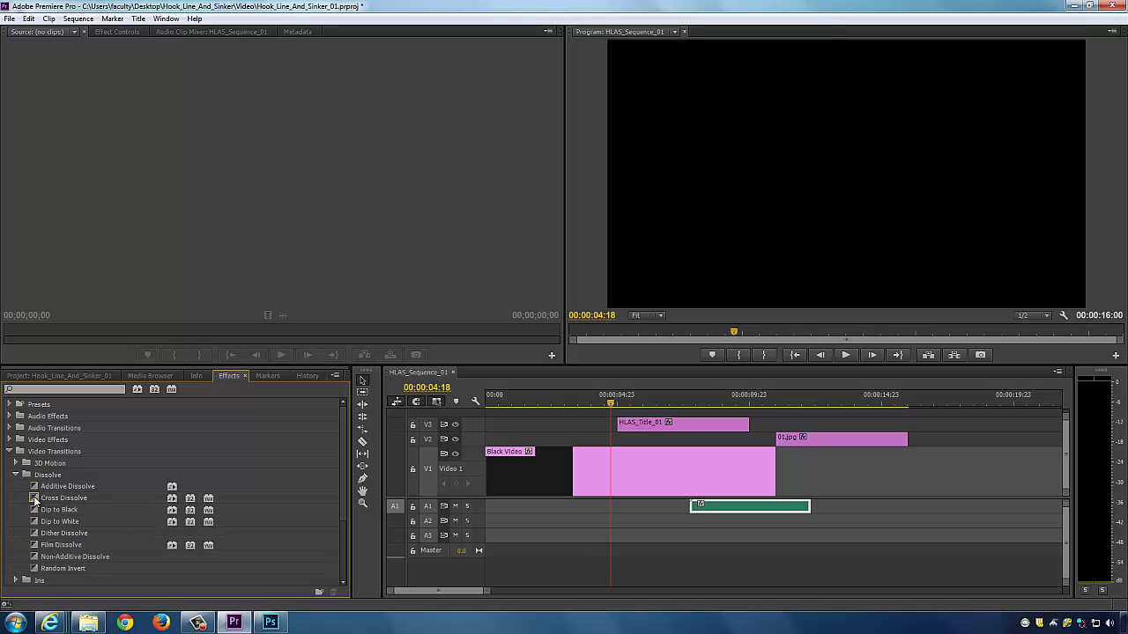
drag(33, 501, 626, 429)
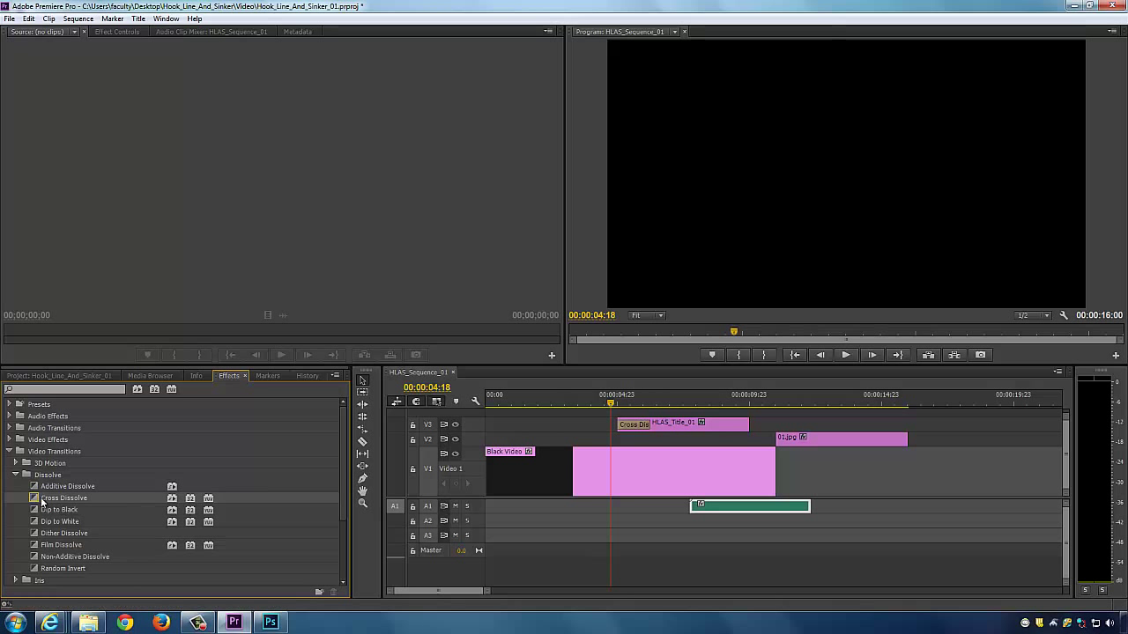
drag(455, 499, 706, 464)
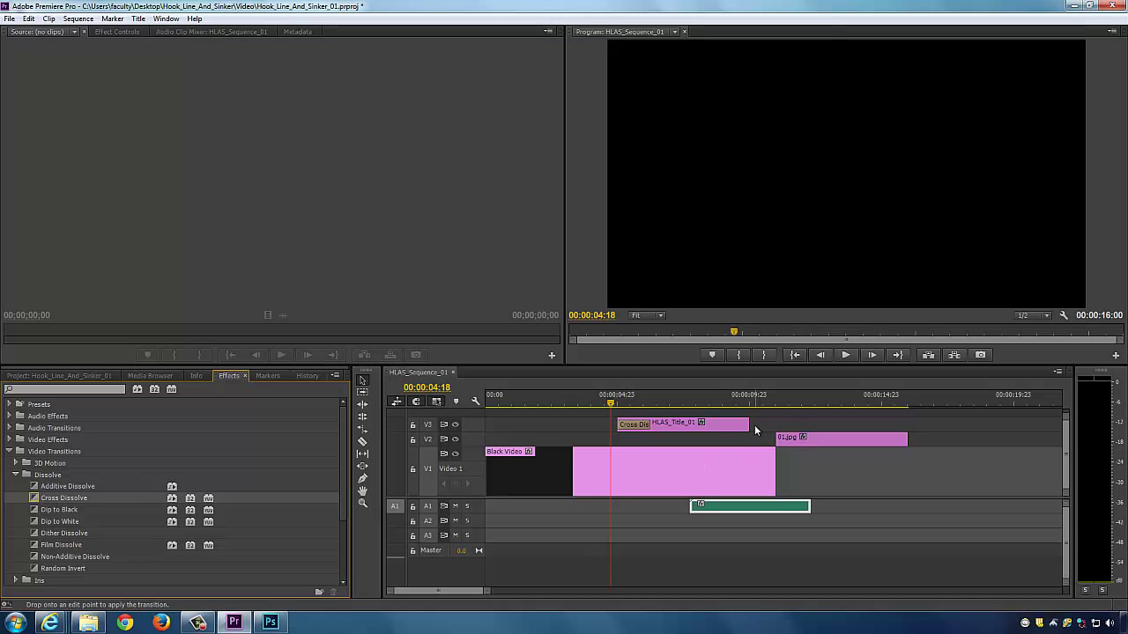
drag(754, 426, 737, 426)
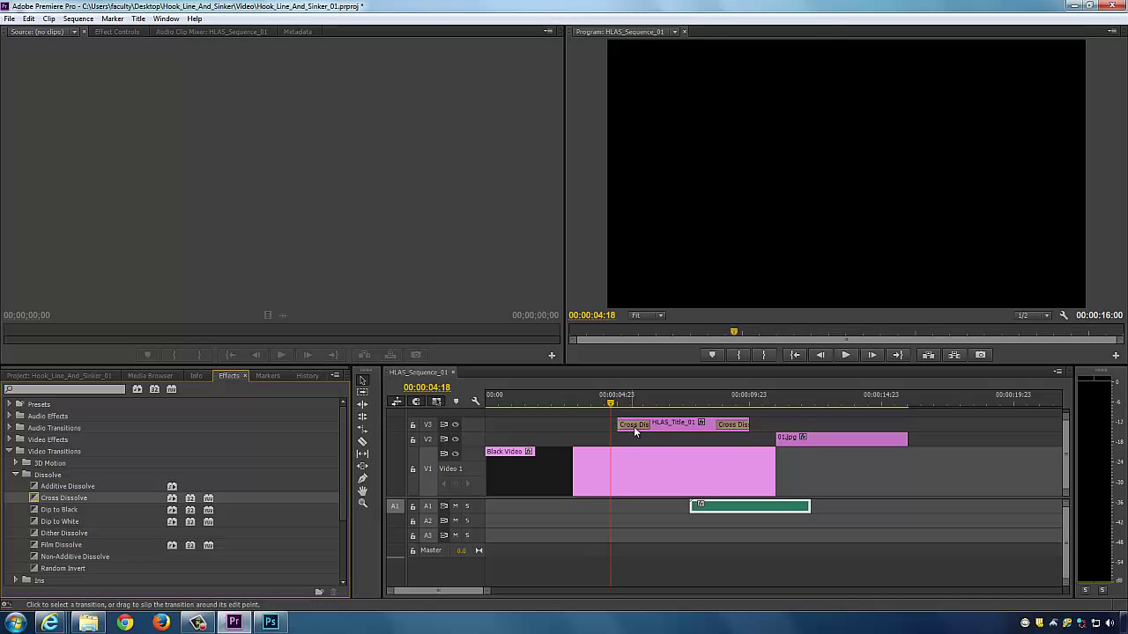
Step: Scrub through the title's dissolves and play the sequence from just before the title to check the fades
drag(635, 401, 729, 412)
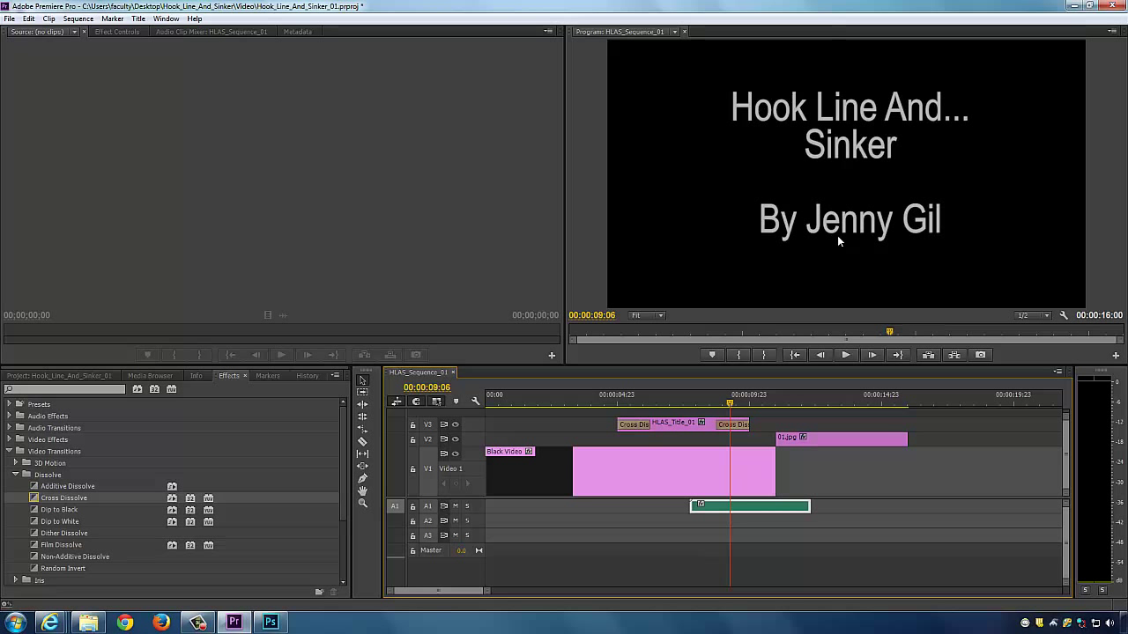
drag(732, 398, 599, 422)
key(space)
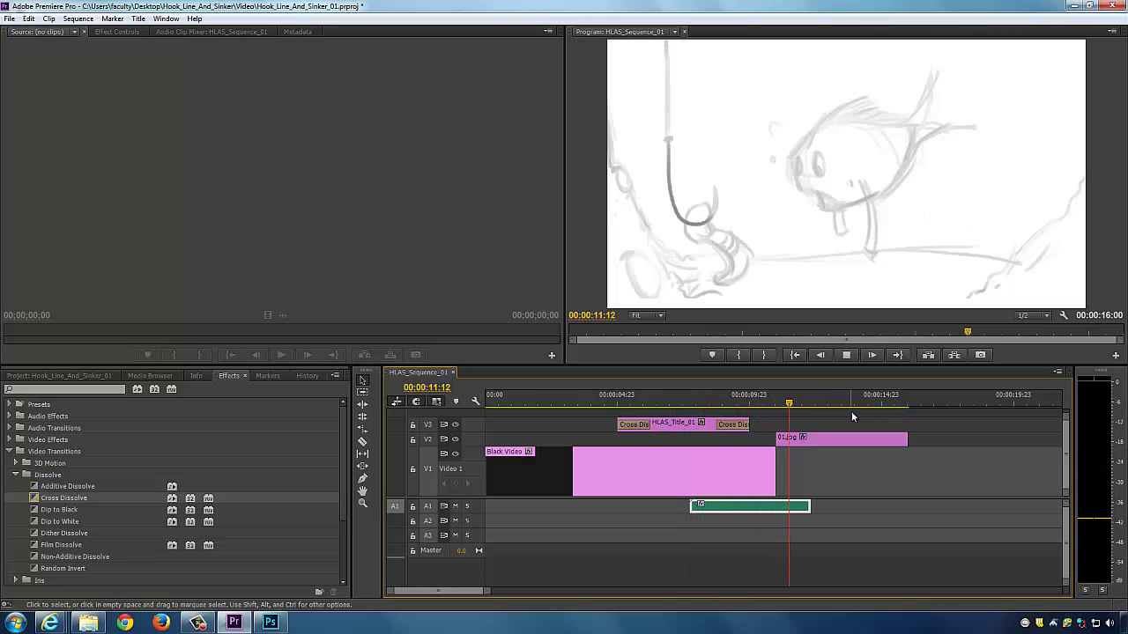
Step: Set the Cross Dissolves at the start and end of HLAS_Title_01 to 00:00:01:00 each and scrub forward over 01.jpg
drag(819, 401, 631, 400)
double_click(631, 425)
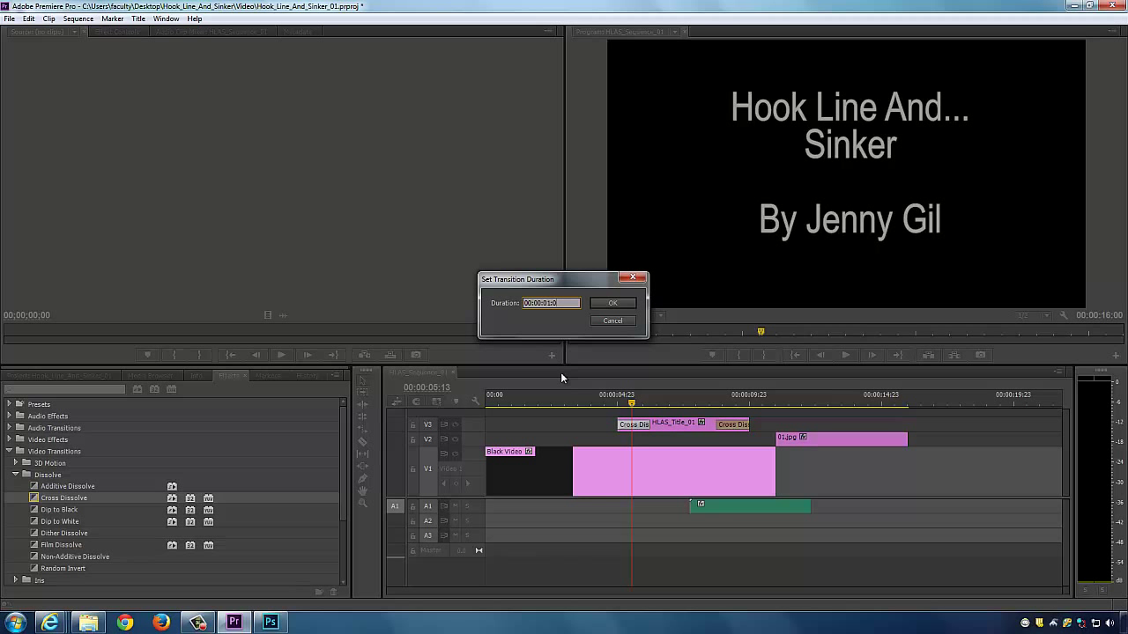
click(612, 303)
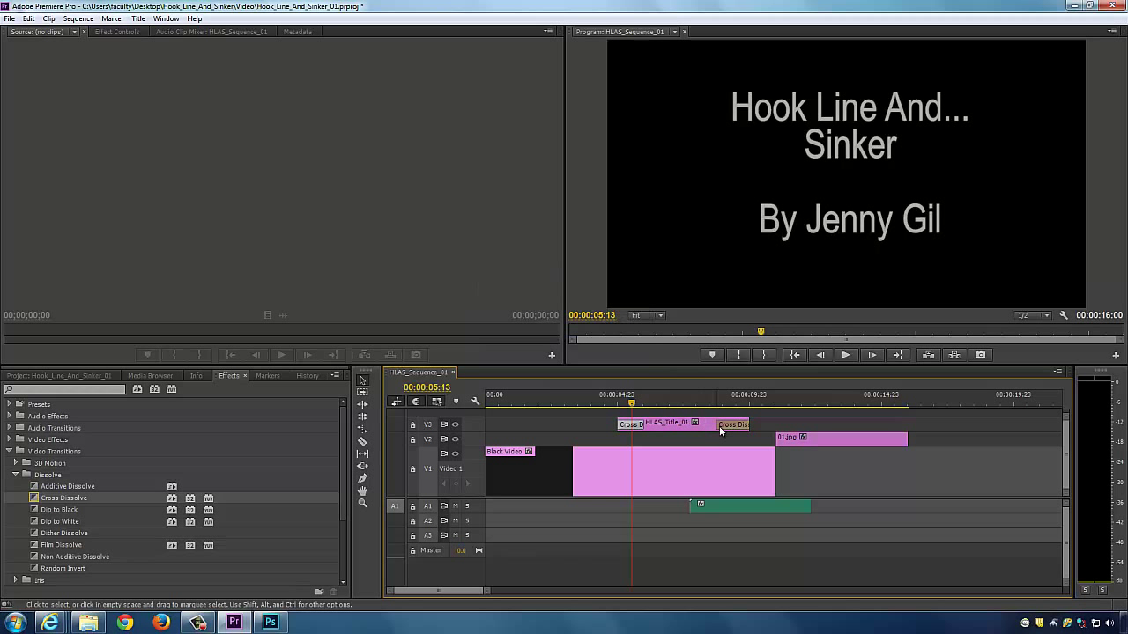
double_click(718, 428)
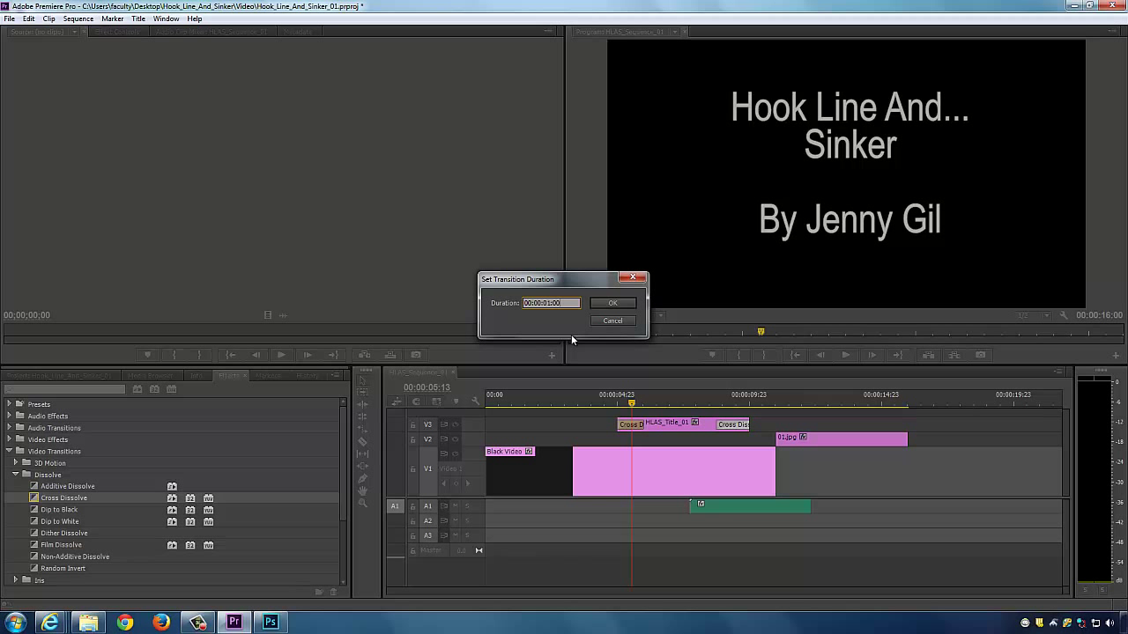
click(604, 305)
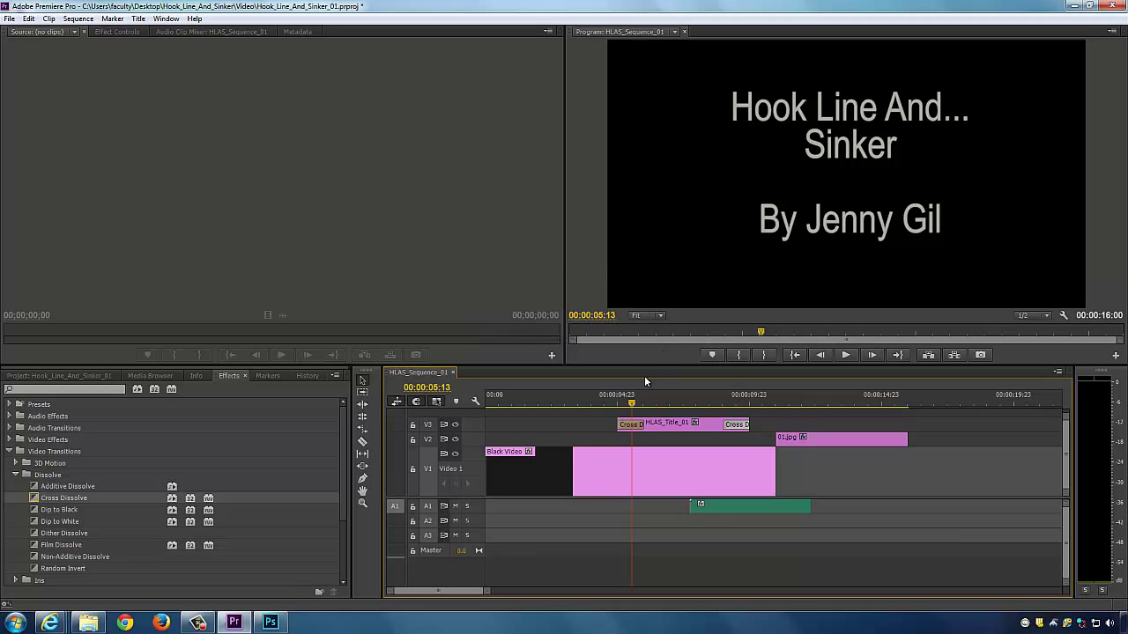
mouse_move(633, 403)
mouse_down()
mouse_move(888, 410)
mouse_move(864, 408)
mouse_move(877, 407)
mouse_up()
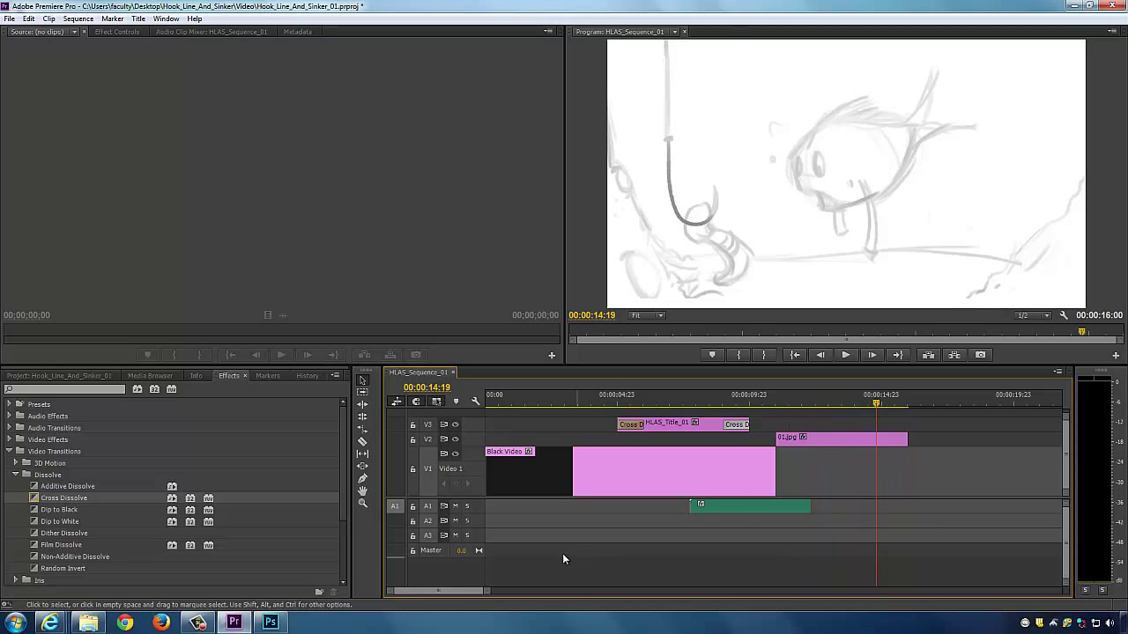
mouse_move(491, 590)
mouse_down()
mouse_move(527, 592)
mouse_move(510, 592)
mouse_up()
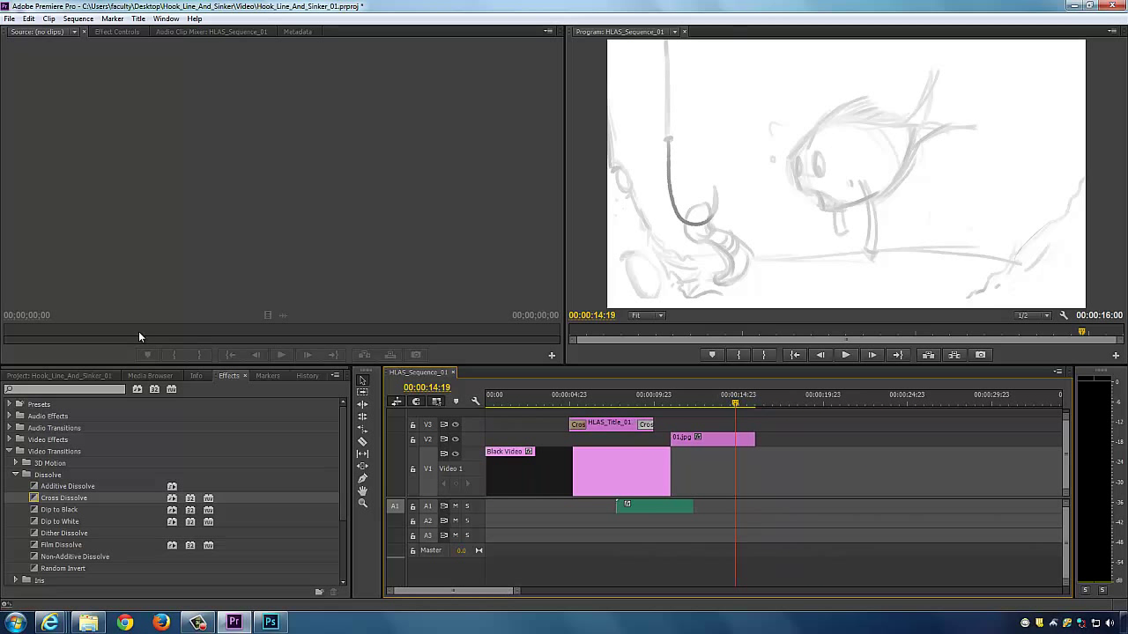
click(60, 375)
right_click(298, 508)
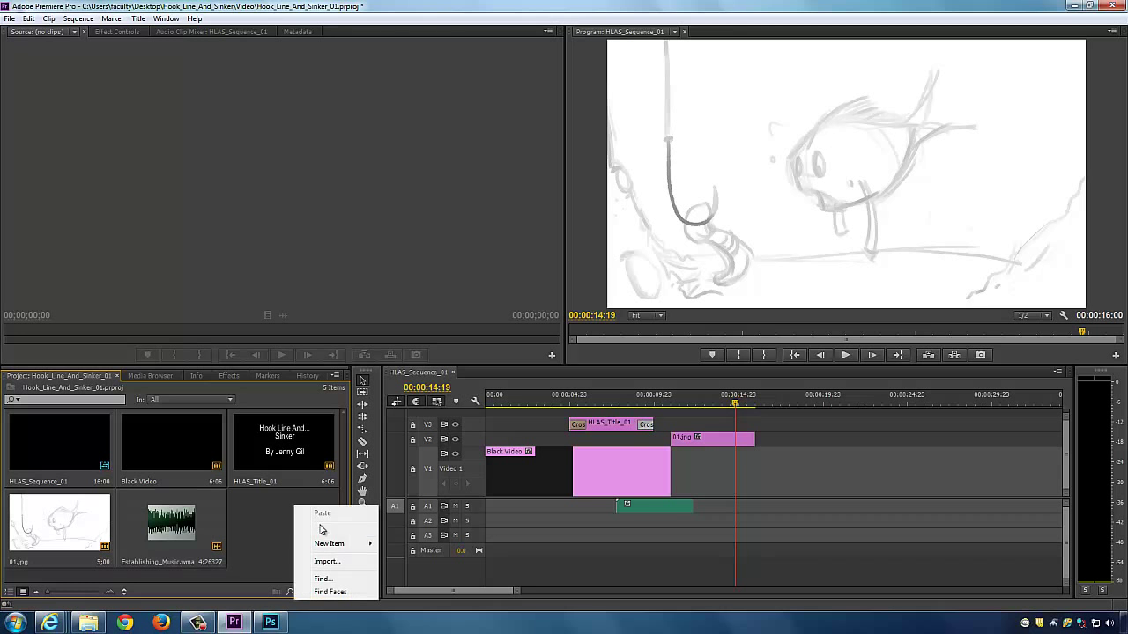
click(326, 561)
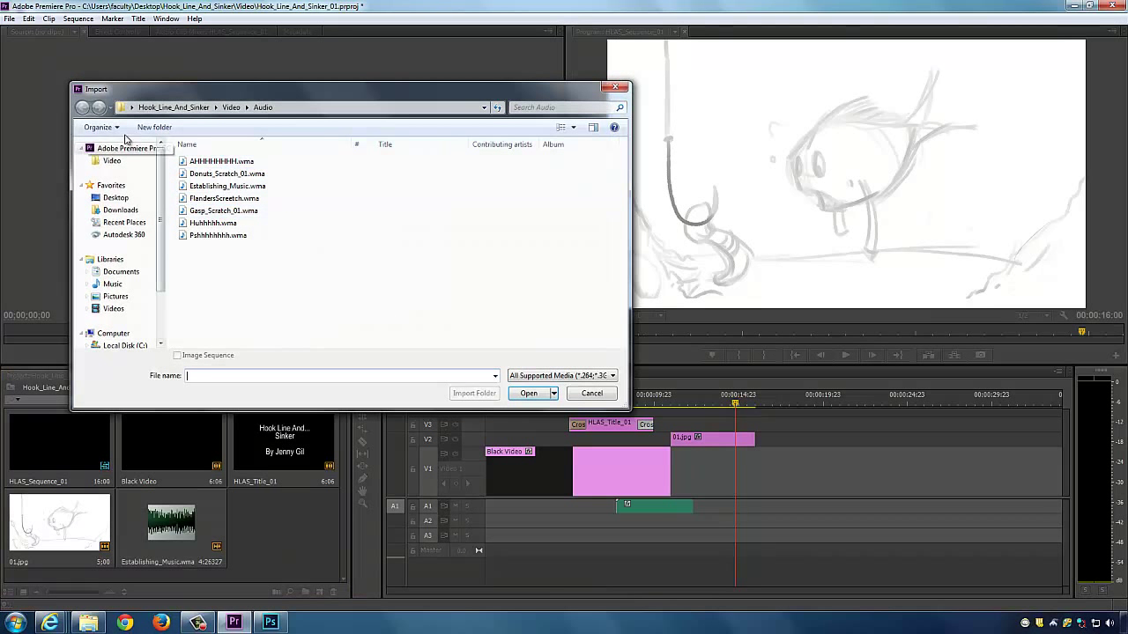
click(232, 108)
double_click(211, 209)
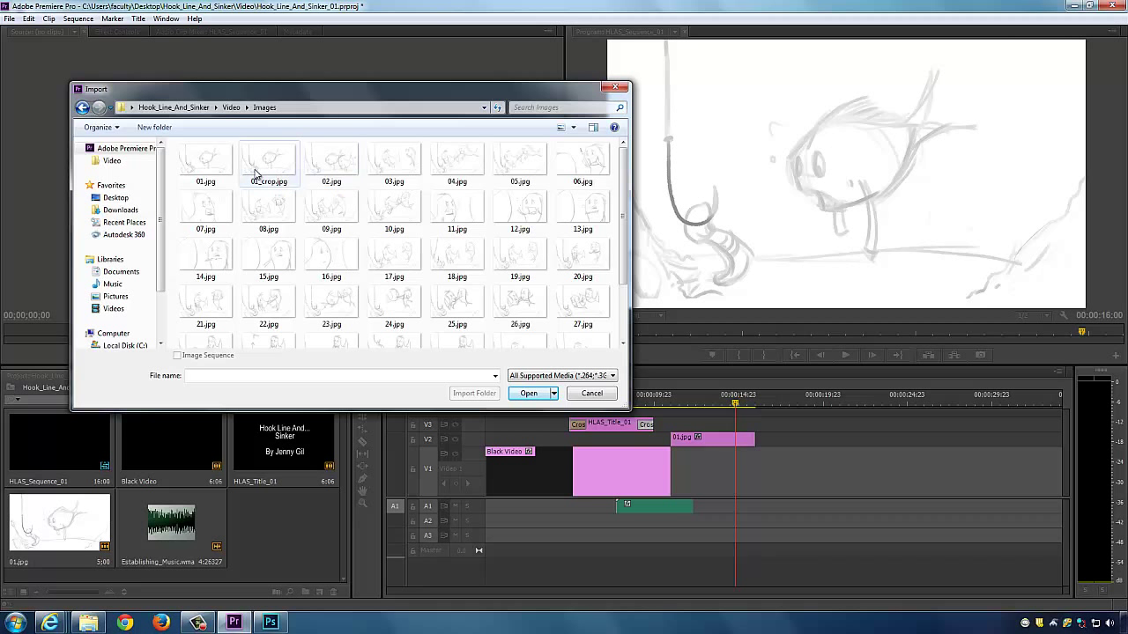
click(327, 156)
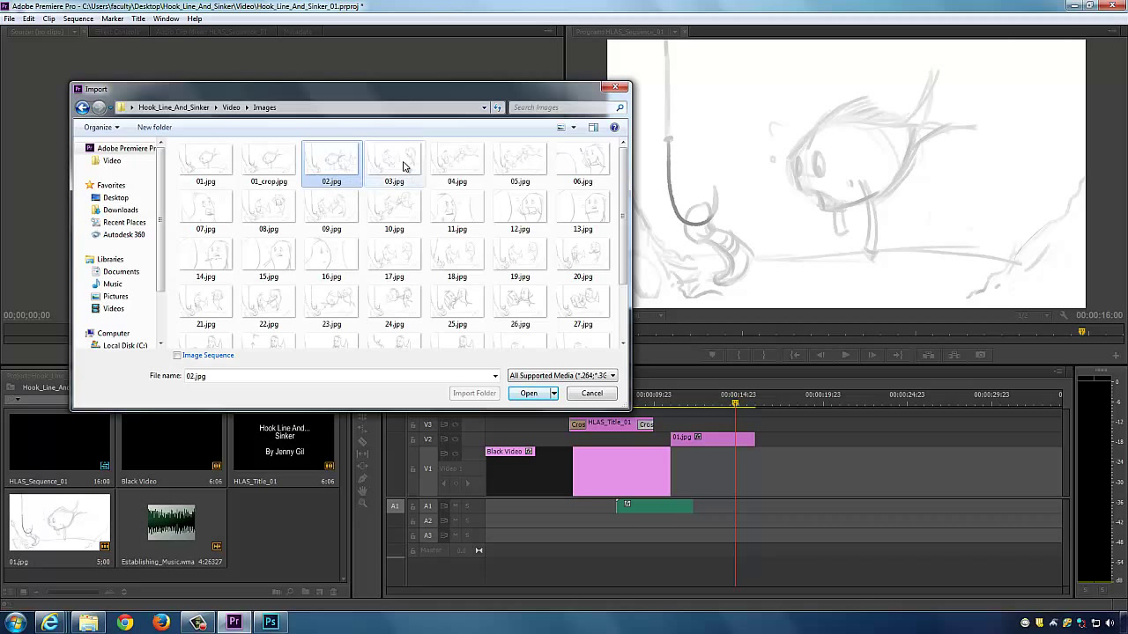
click(614, 86)
Step: Switch to Photoshop and open 02.jpg through 06.jpg together from the project's Images folder
click(271, 623)
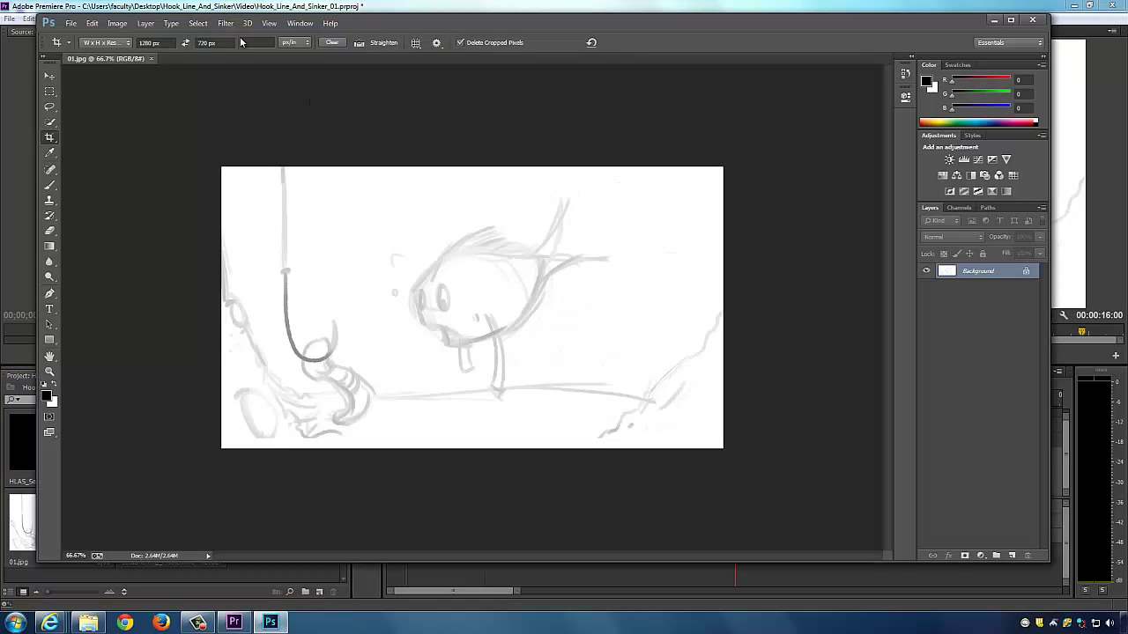
click(71, 23)
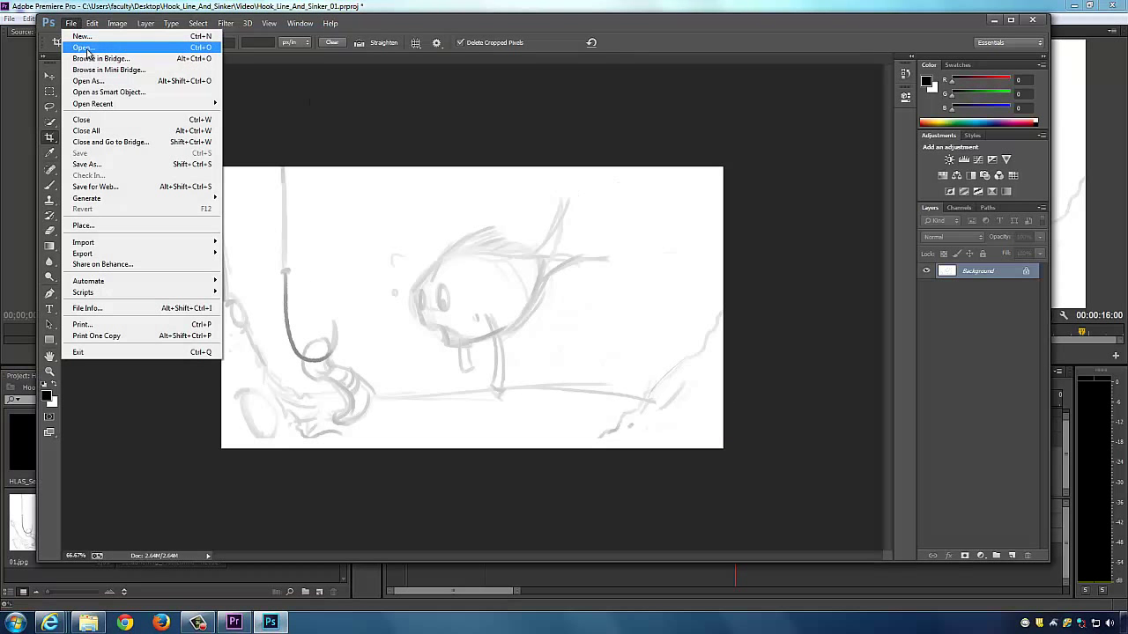
click(97, 46)
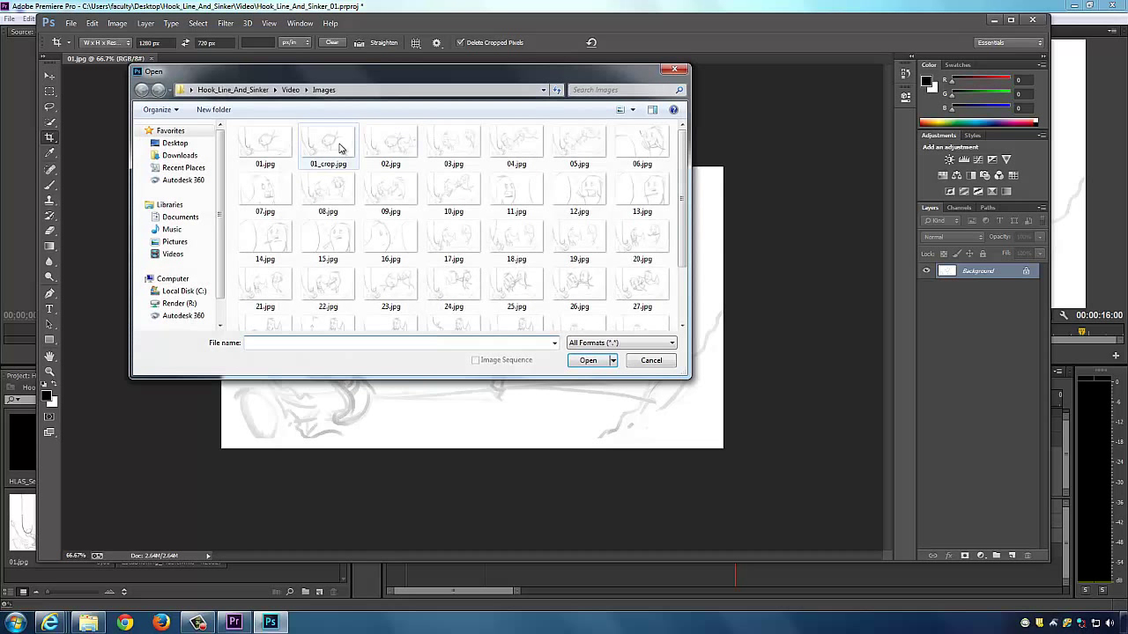
click(396, 146)
ctrl+click(453, 146)
ctrl+click(518, 148)
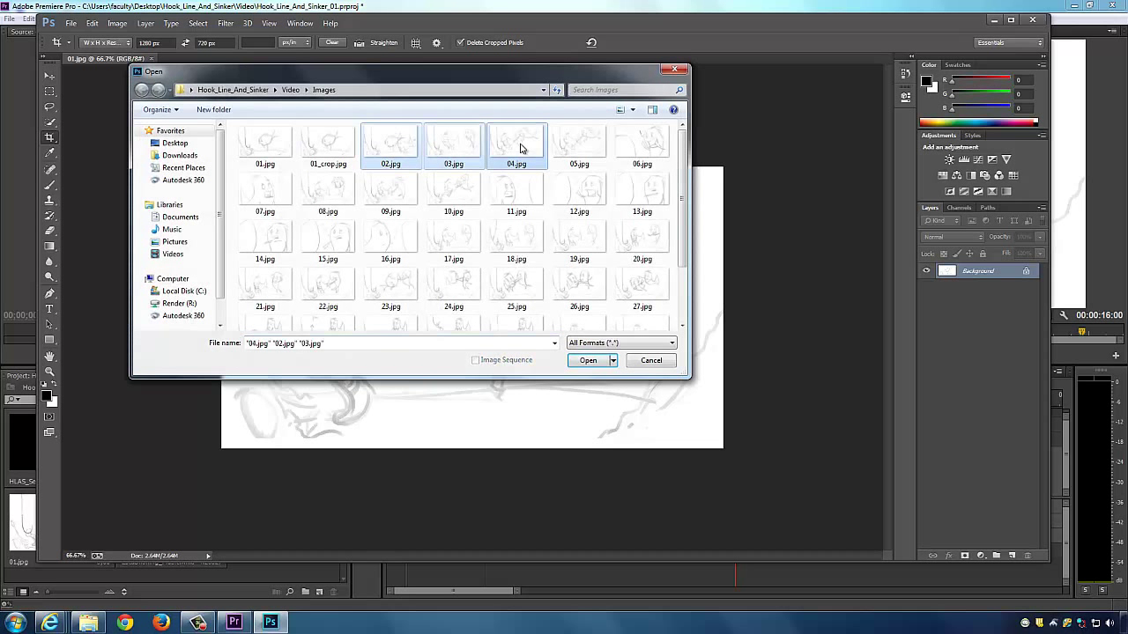
ctrl+click(596, 146)
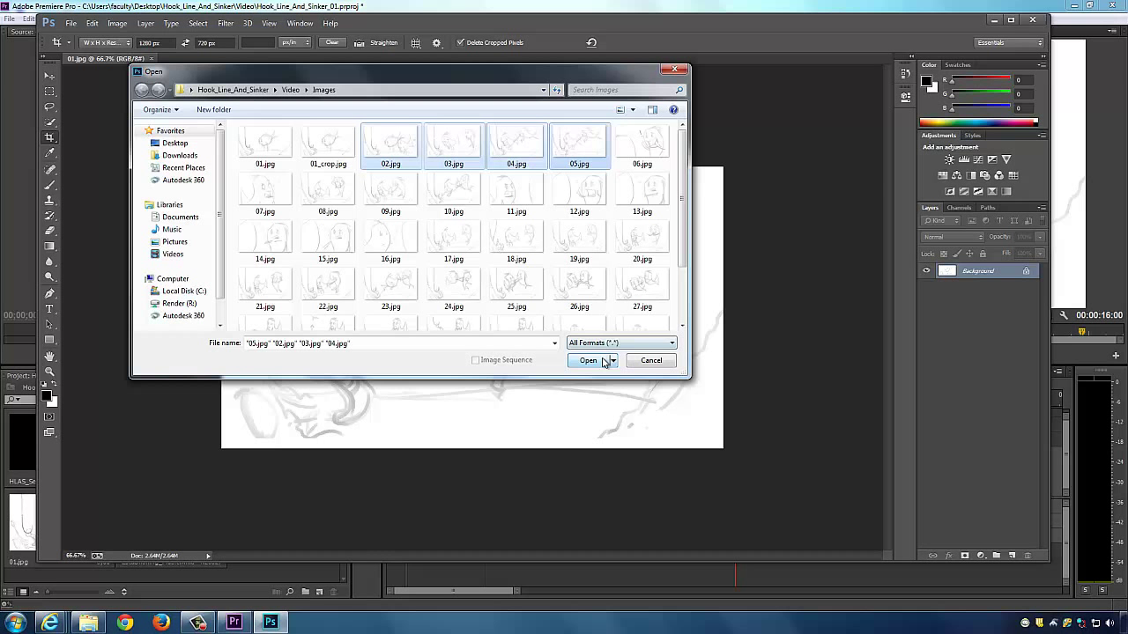
ctrl+click(639, 146)
click(588, 361)
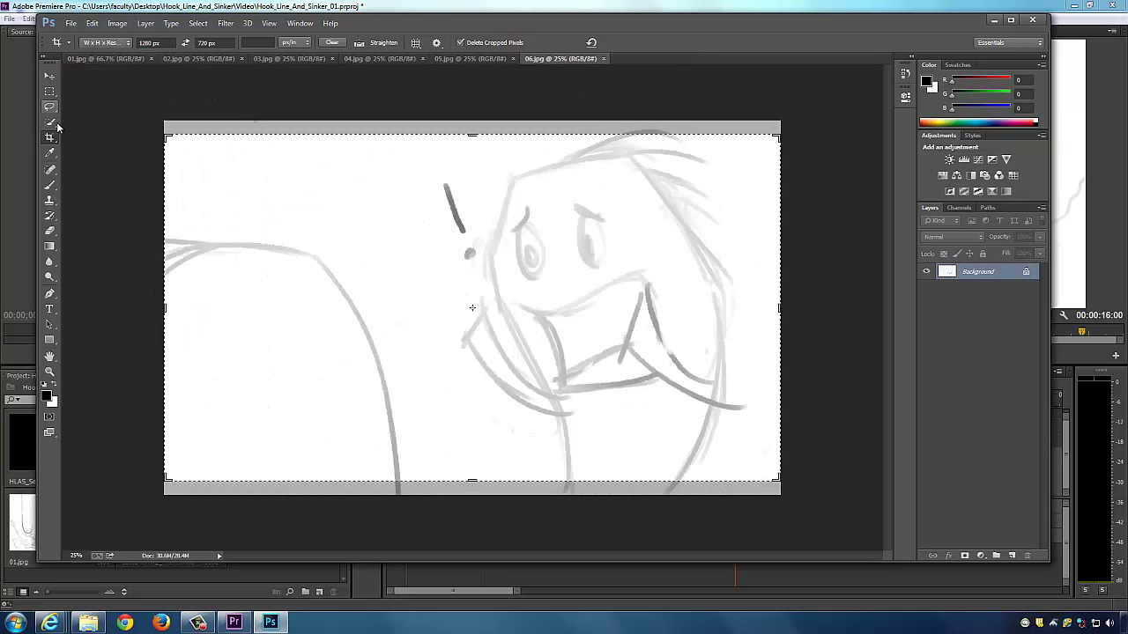
Step: Crop 06.jpg to 1280 x 720 px, save it over the original JPEG, and close it
click(117, 23)
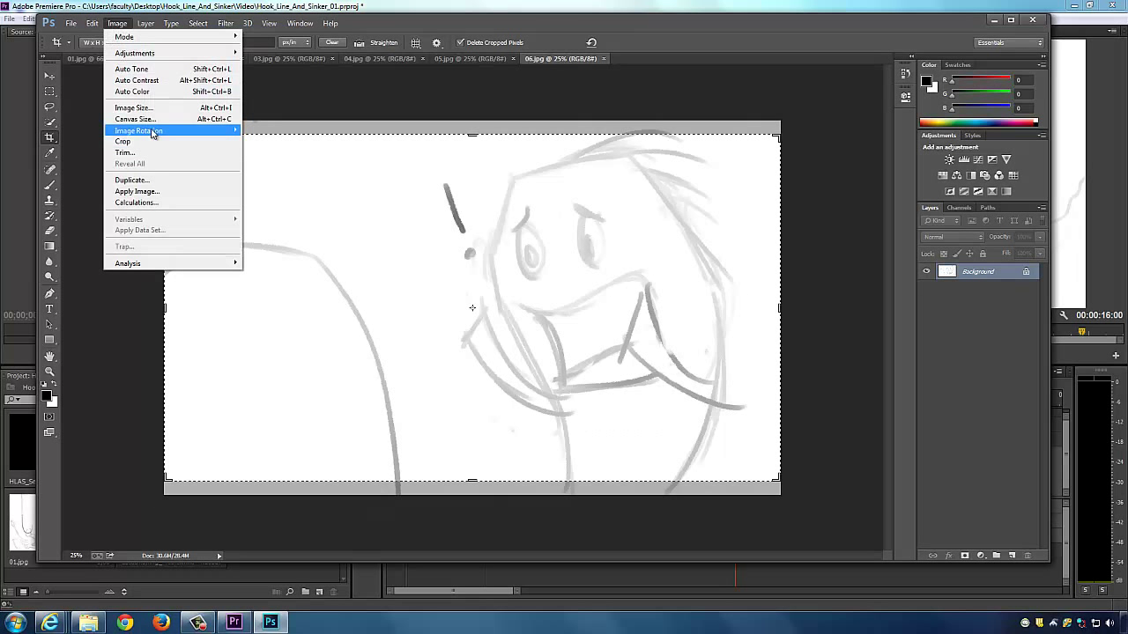
click(341, 102)
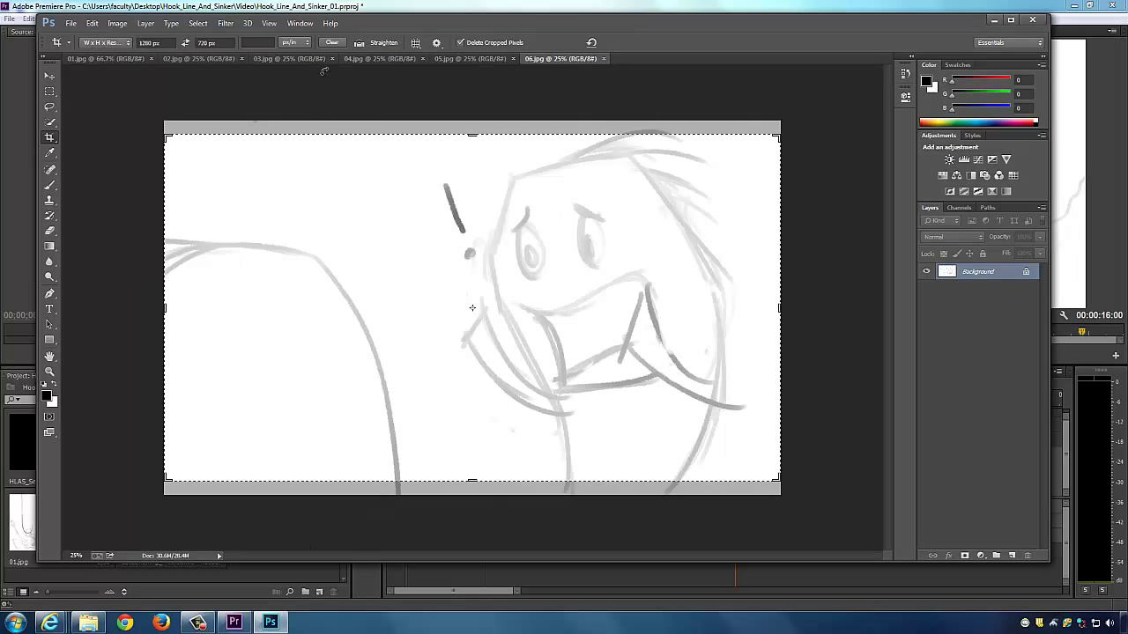
key(Return)
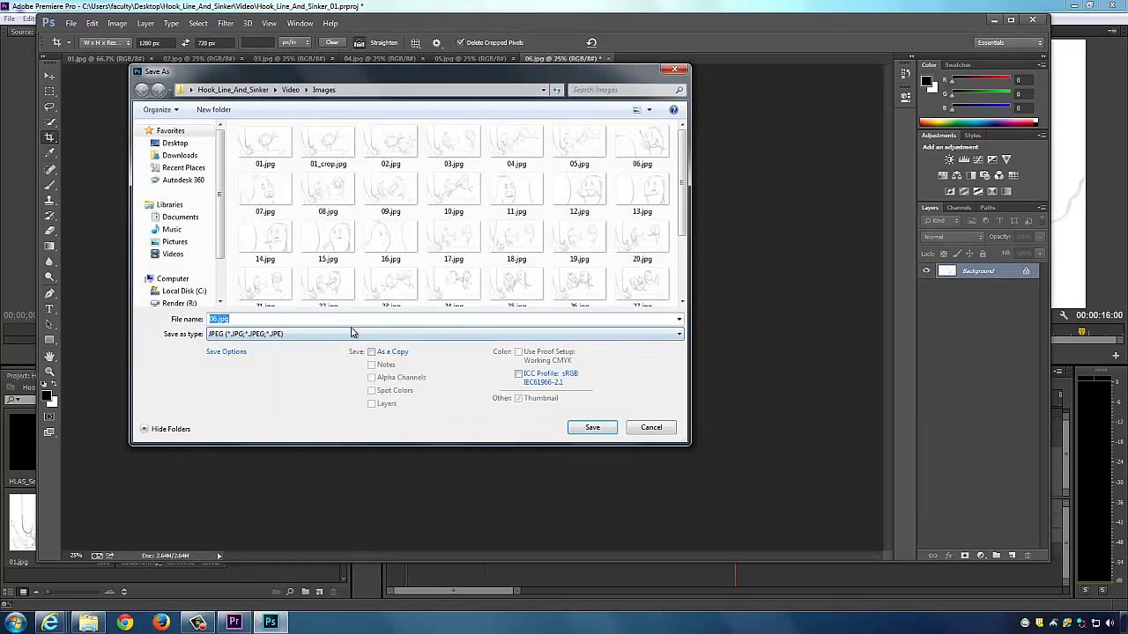
click(592, 427)
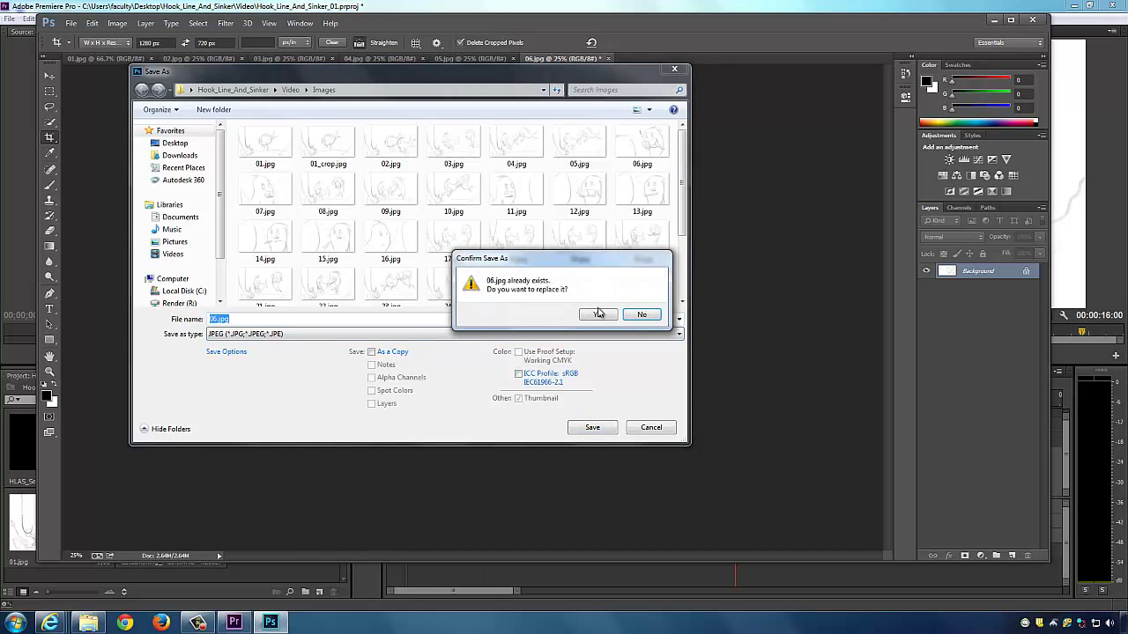
click(596, 314)
click(626, 171)
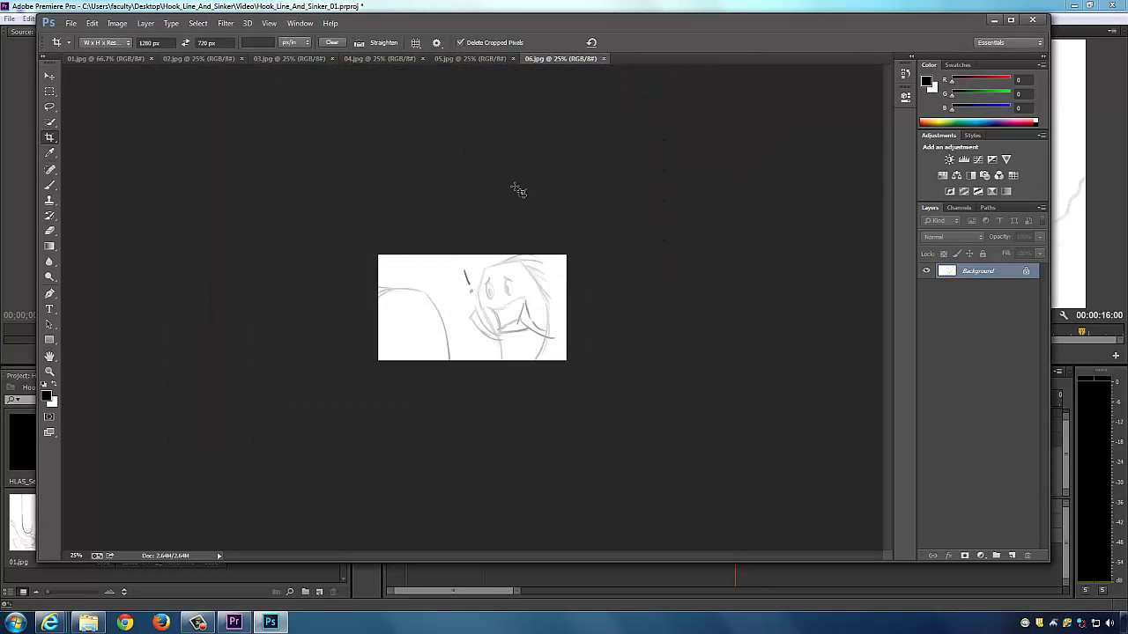
click(603, 59)
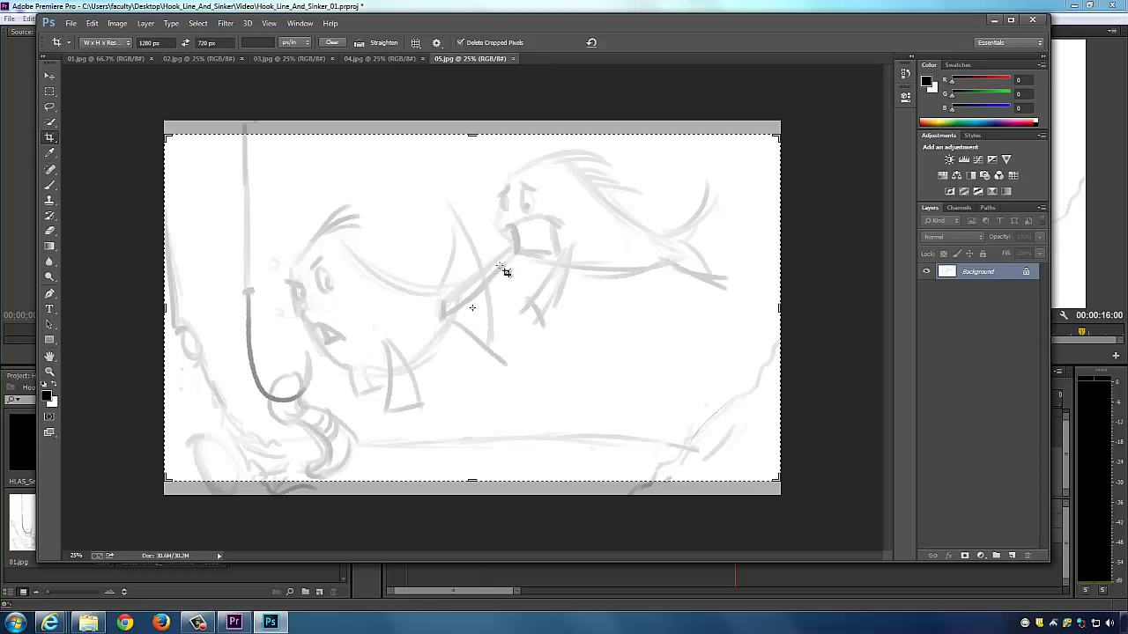
Step: Crop 05.jpg to 1280 x 720 px, overwrite the original at JPEG quality 12, and close it
drag(176, 144, 209, 148)
key(Return)
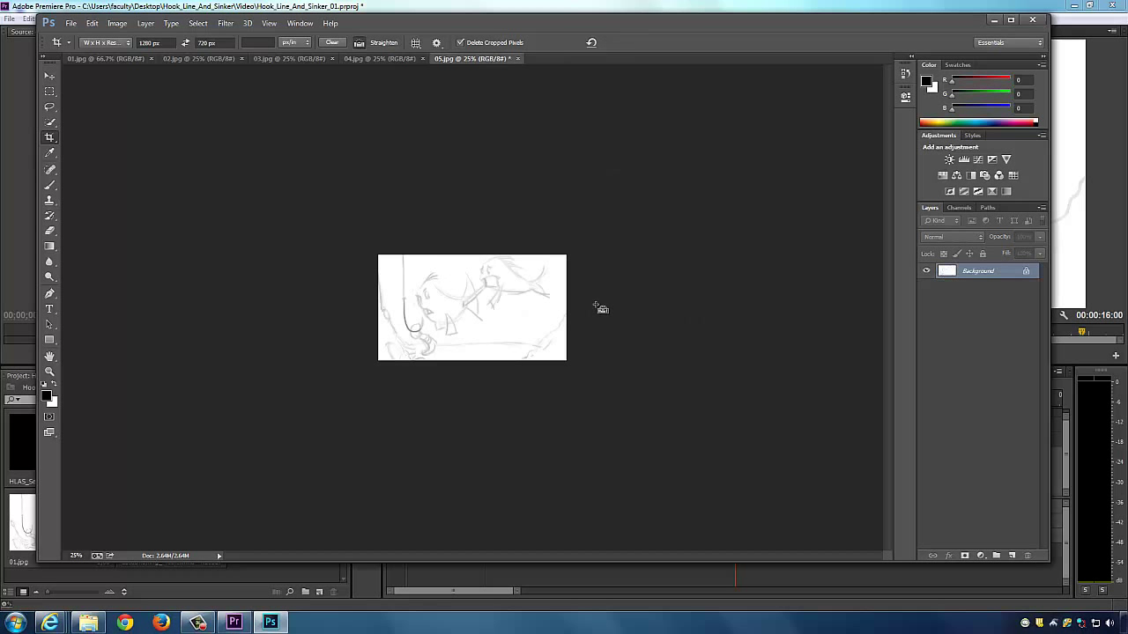
key(ctrl+shift+s)
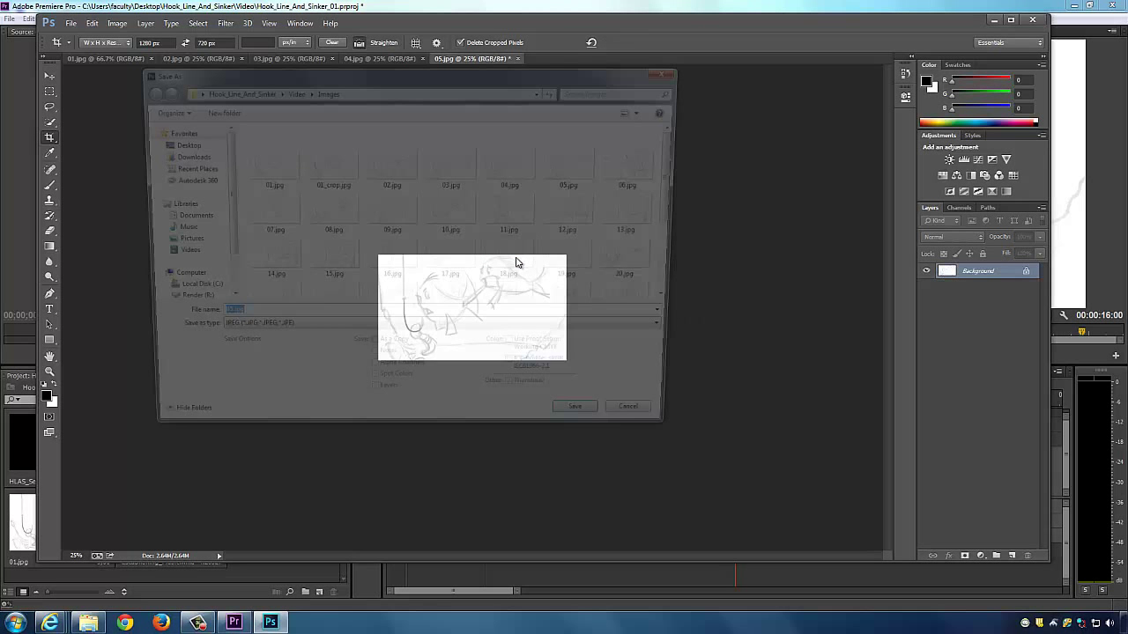
click(587, 427)
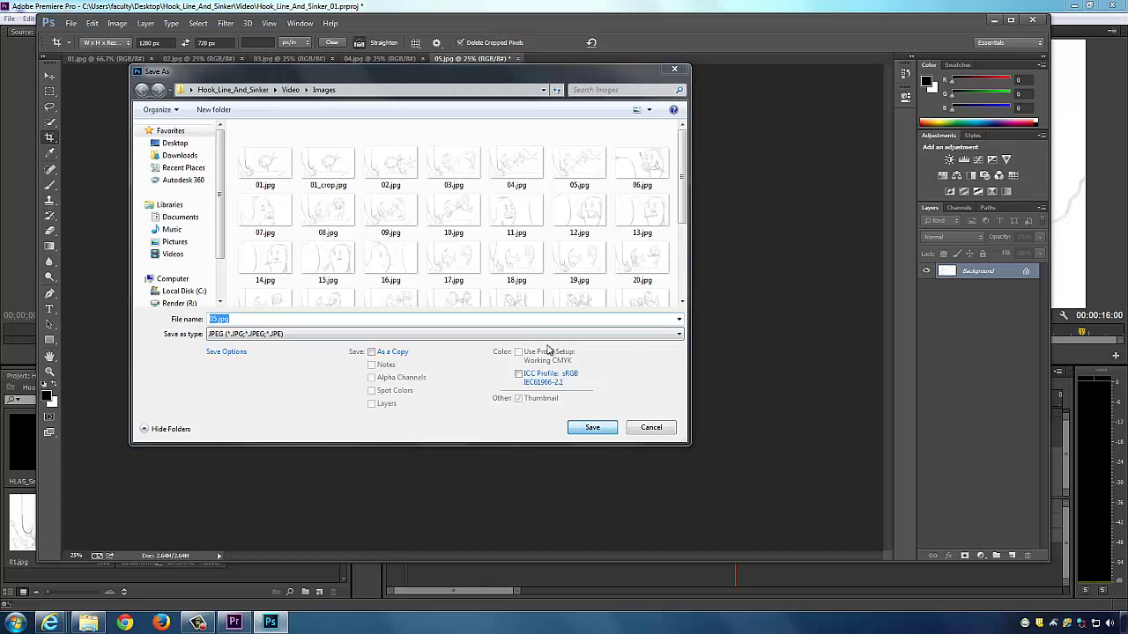
click(597, 315)
click(624, 168)
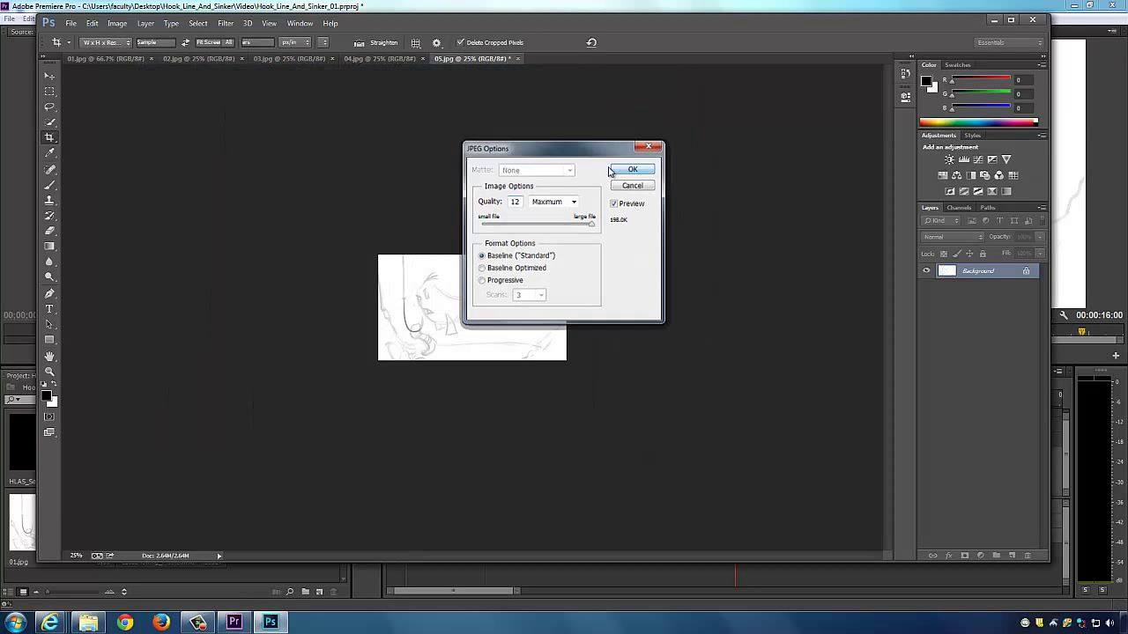
click(513, 58)
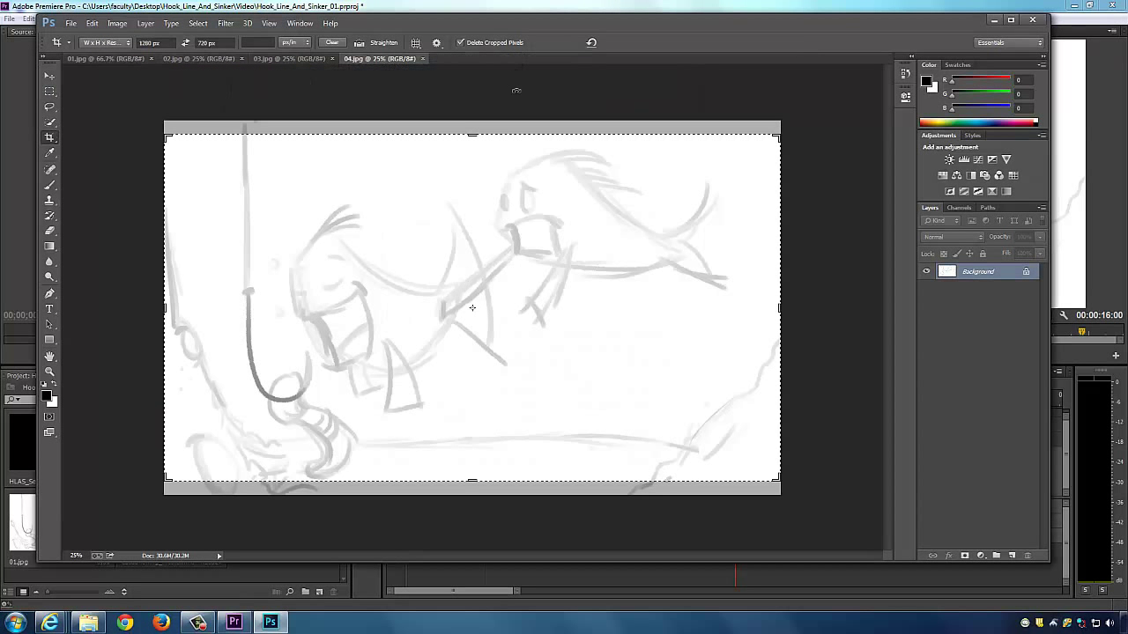
Step: Shift 04.jpg slightly upward in the 1280 x 720 px crop frame, crop it, overwrite the original at JPEG quality 12, and close it
click(194, 170)
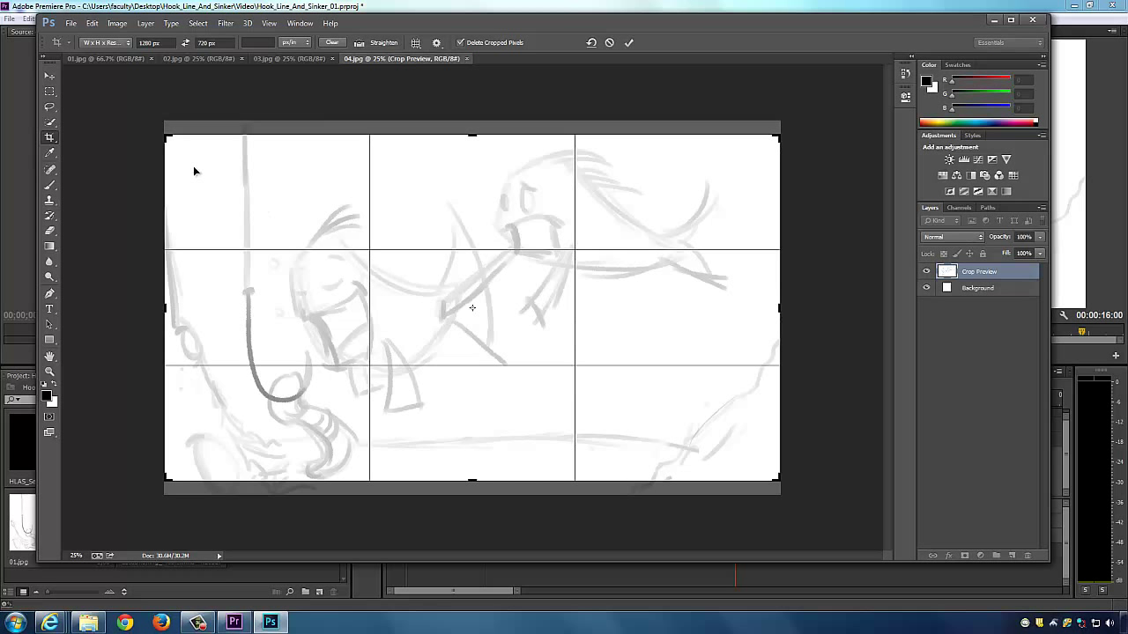
drag(310, 200, 310, 179)
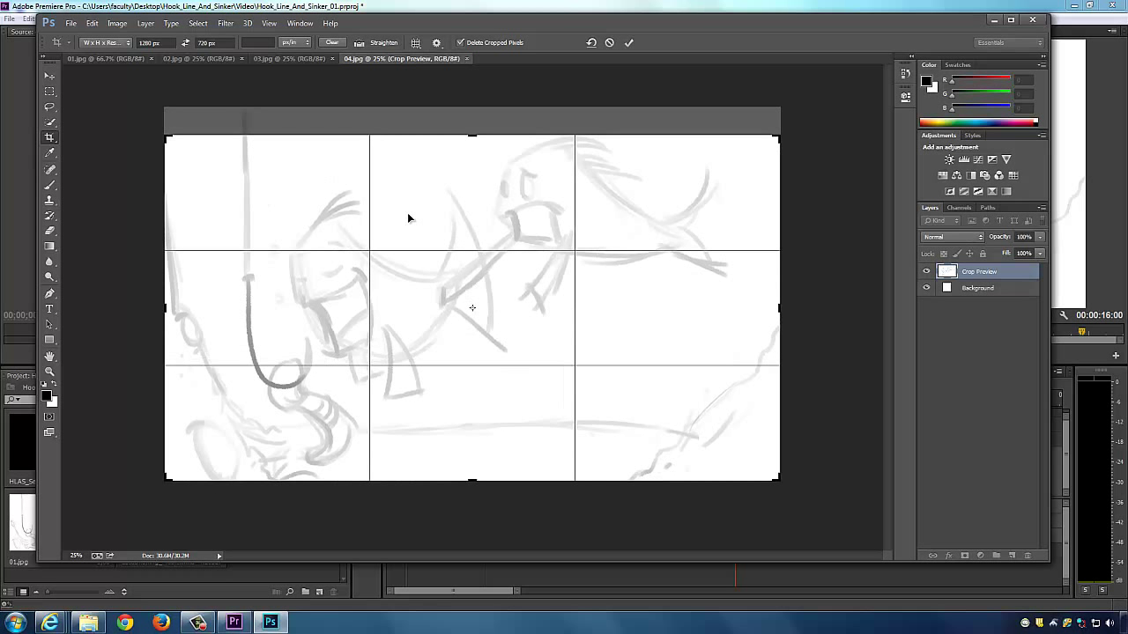
key(Return)
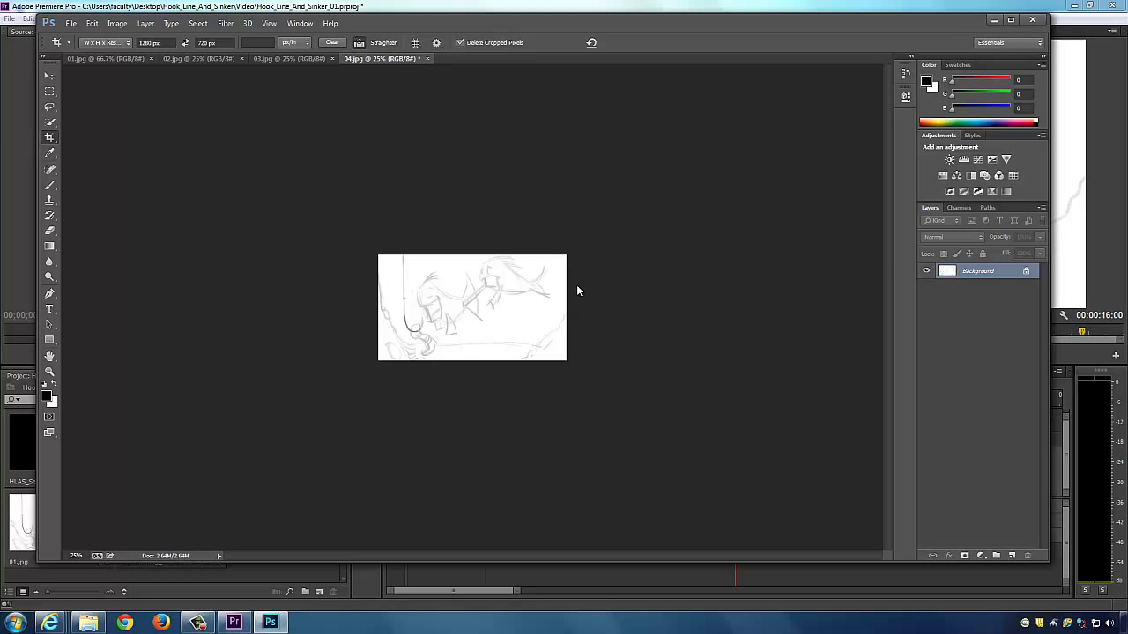
key(ctrl+shift+s)
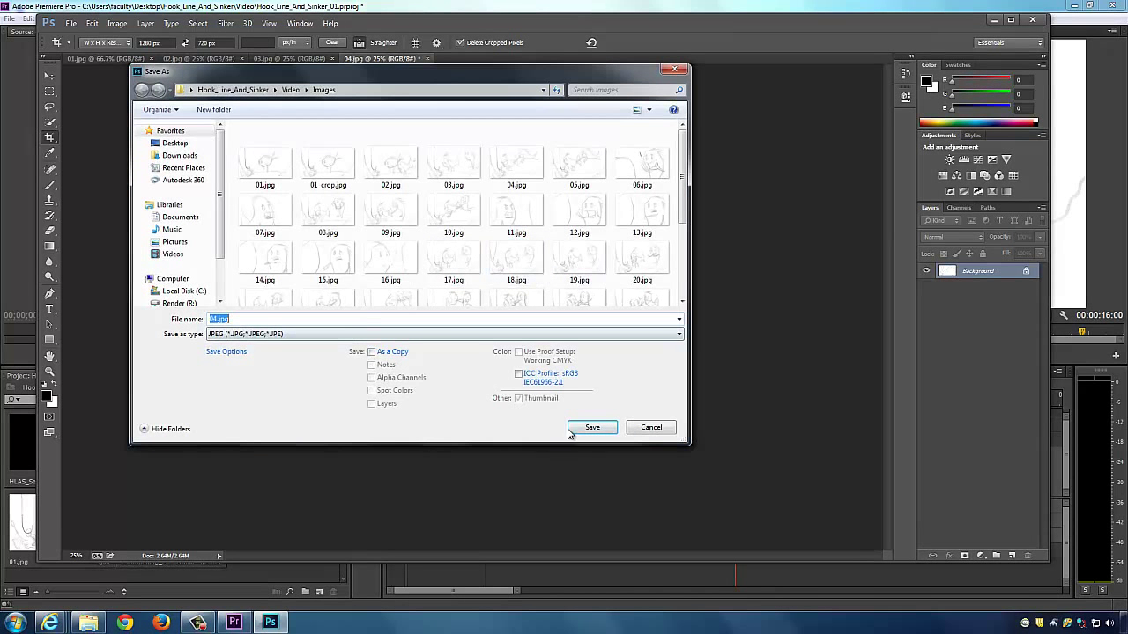
click(570, 429)
click(592, 314)
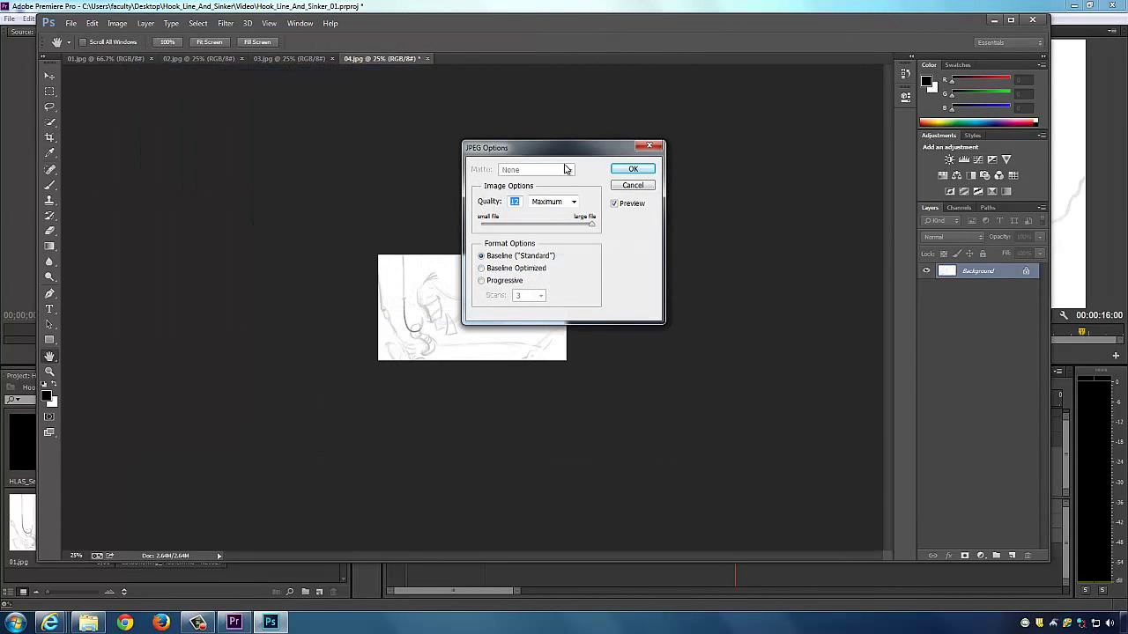
click(633, 169)
click(423, 59)
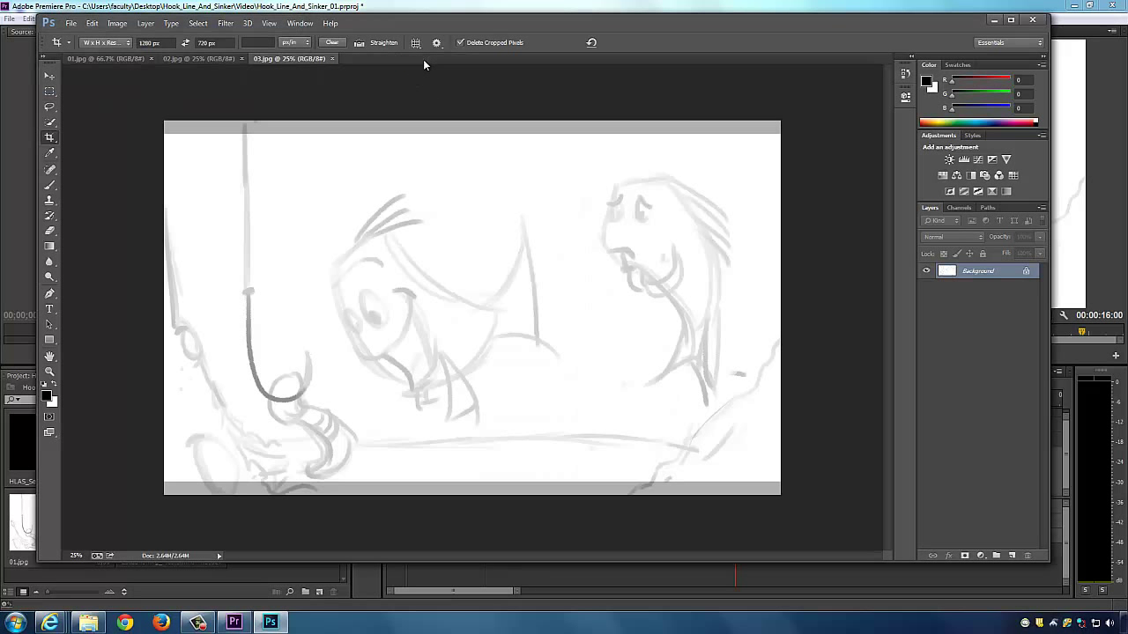
Step: Shift 03.jpg slightly upward in the 1280 x 720 px crop frame, crop it, overwrite the original JPEG, and close it
drag(343, 294, 412, 265)
key(ctrl+s)
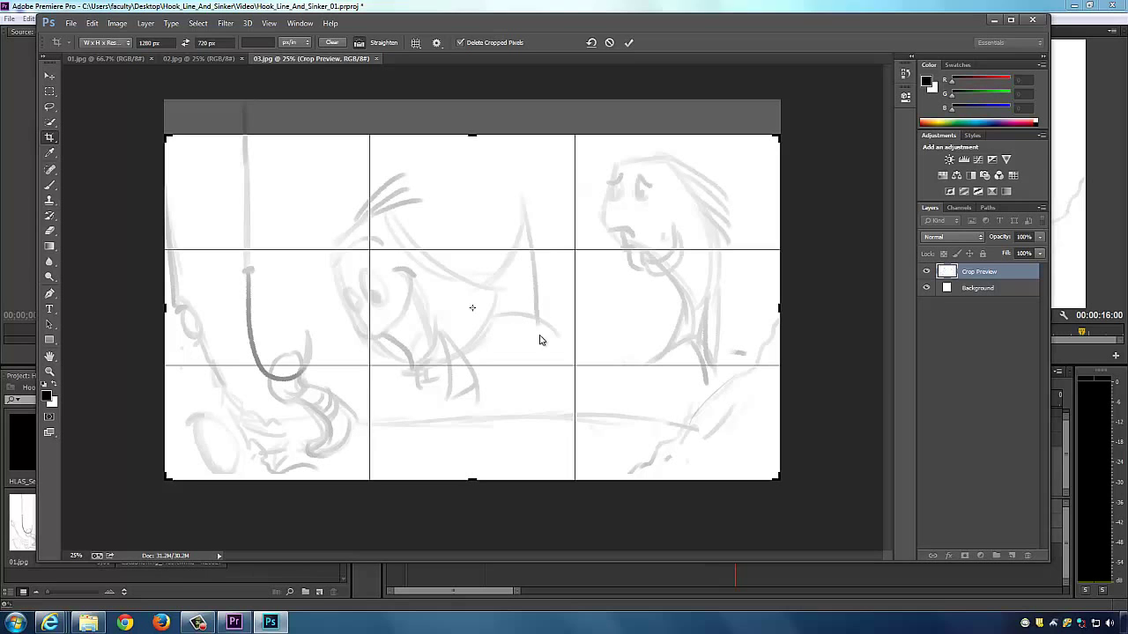
click(495, 228)
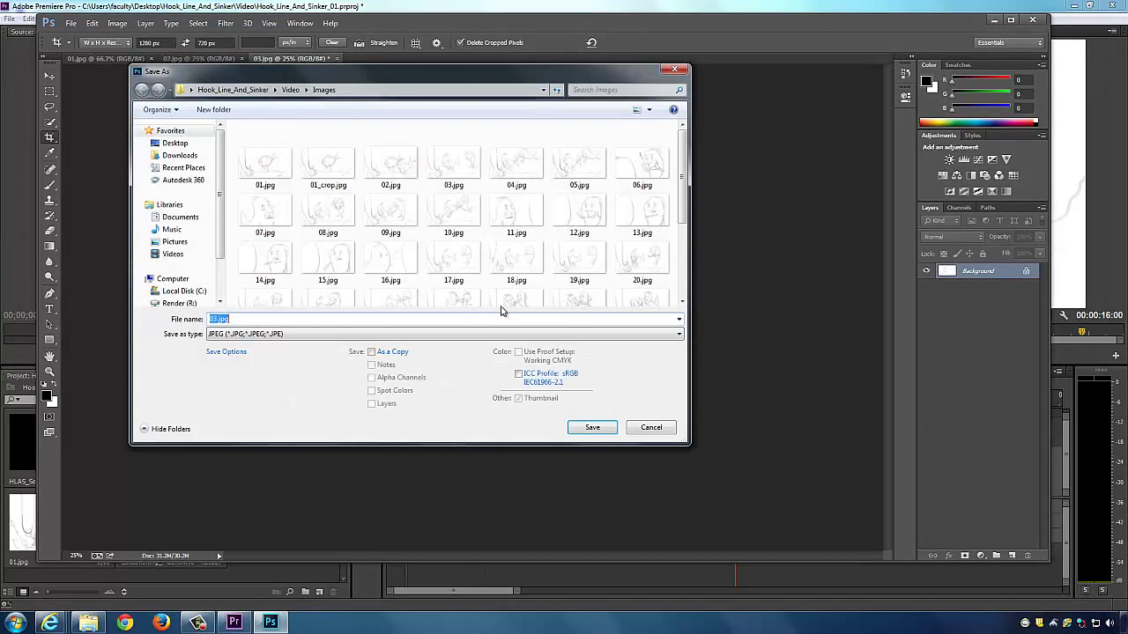
click(592, 427)
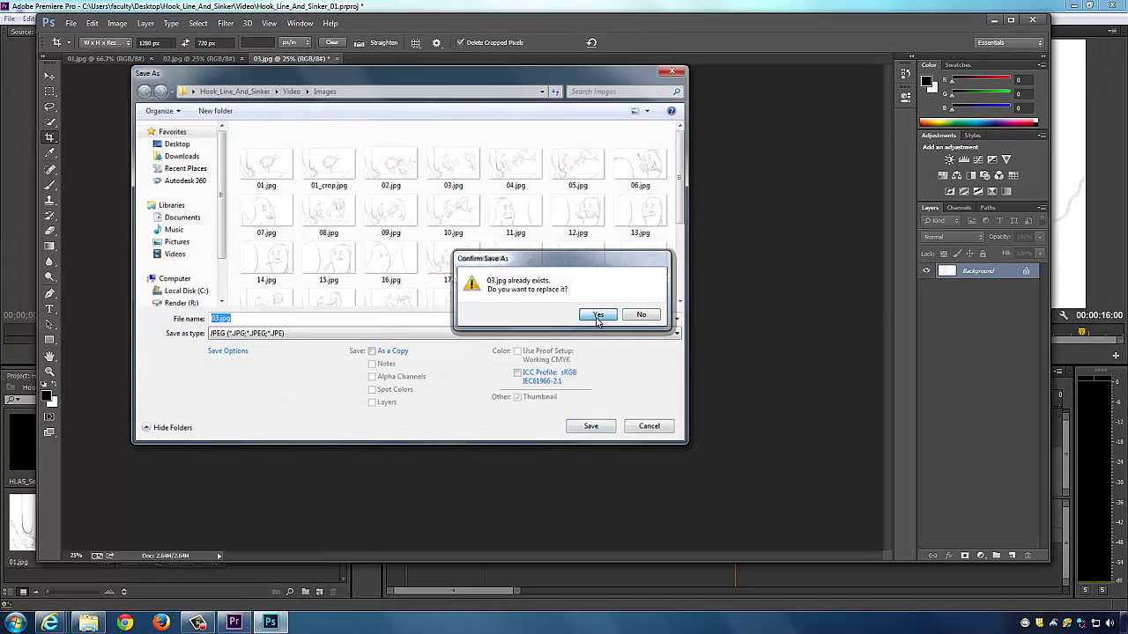
click(595, 315)
click(631, 170)
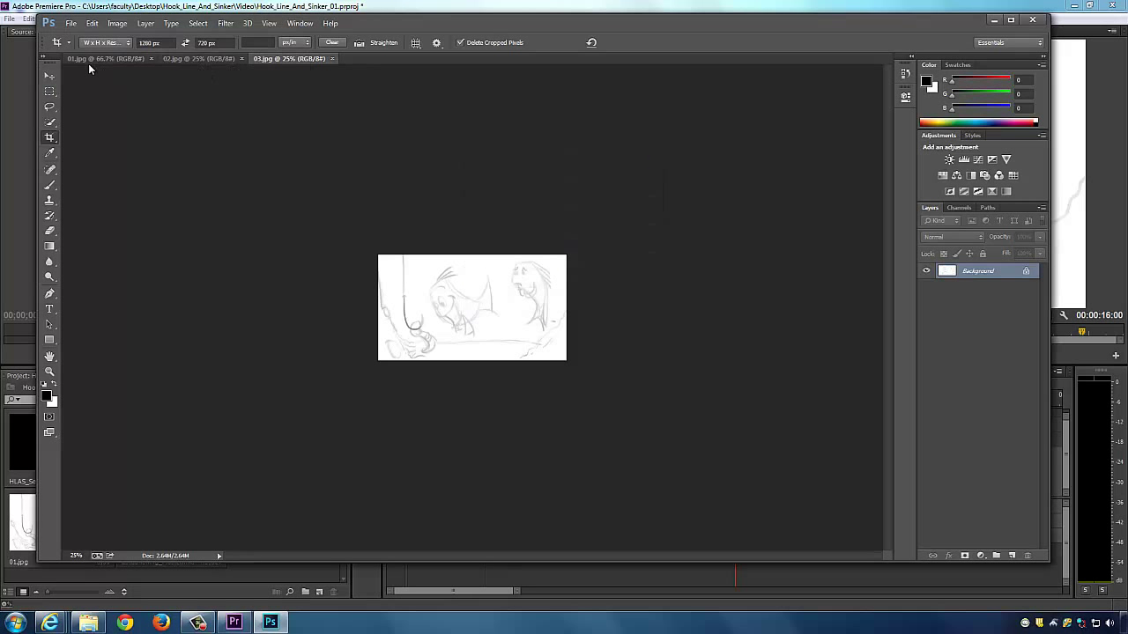
click(332, 58)
Step: Crop 02.jpg to 1280 x 720 px and overwrite the original at JPEG quality 12
drag(250, 161, 299, 183)
key(Return)
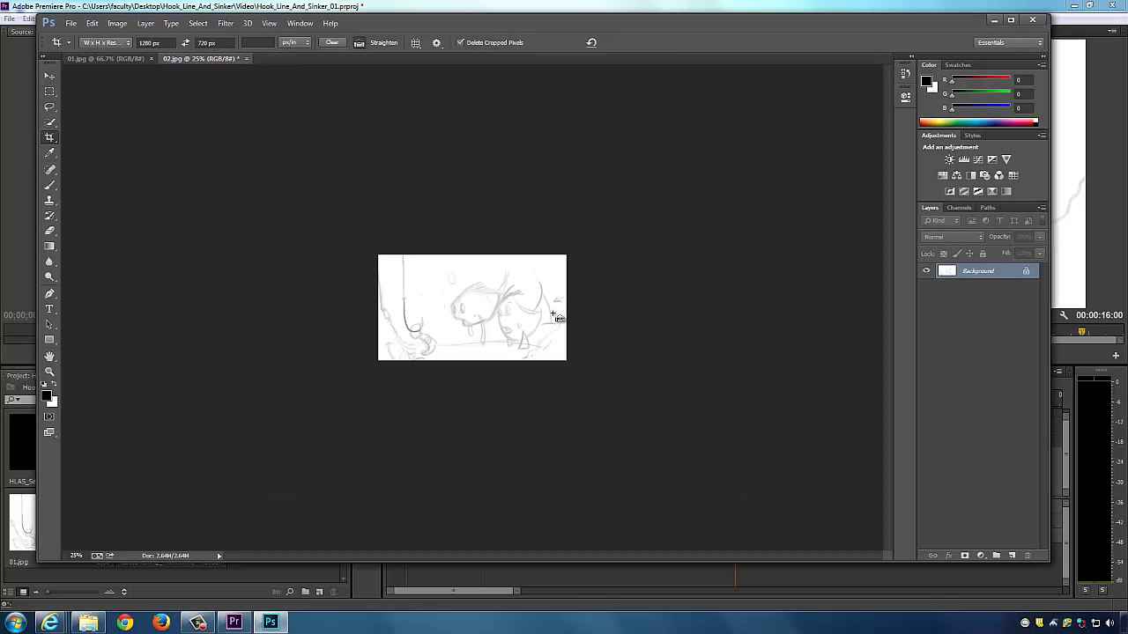
key(ctrl+shift+s)
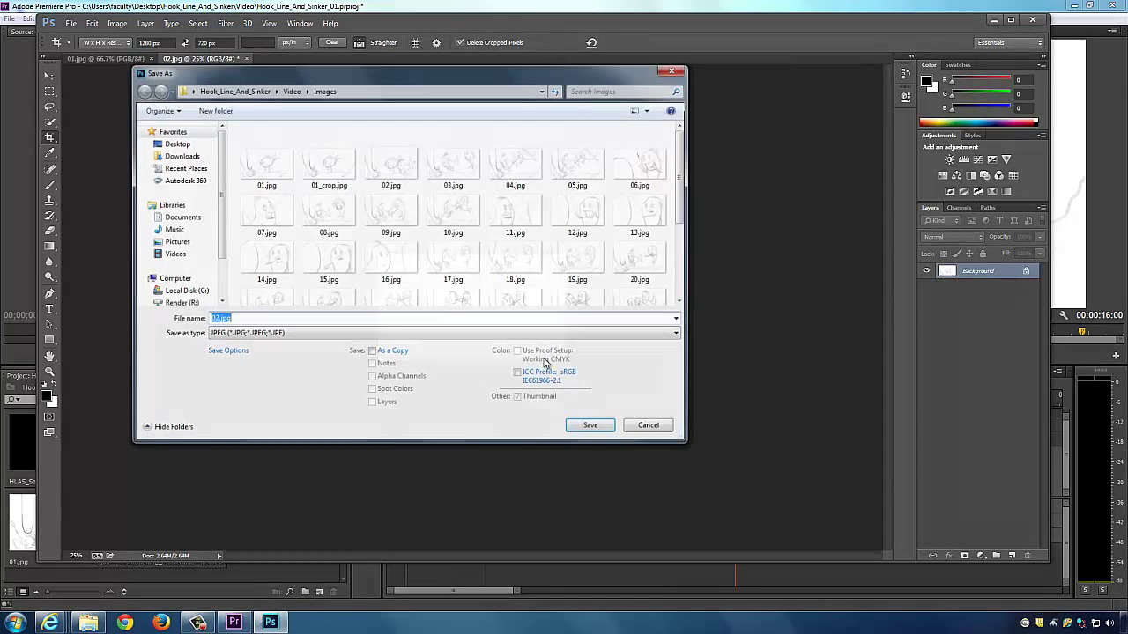
click(585, 427)
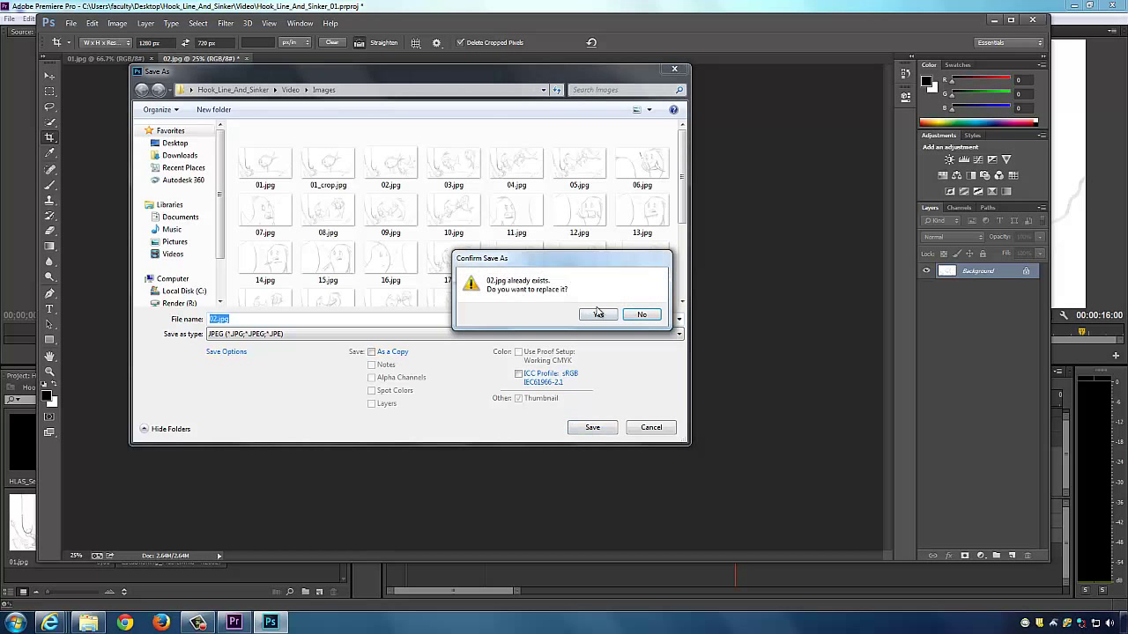
click(599, 315)
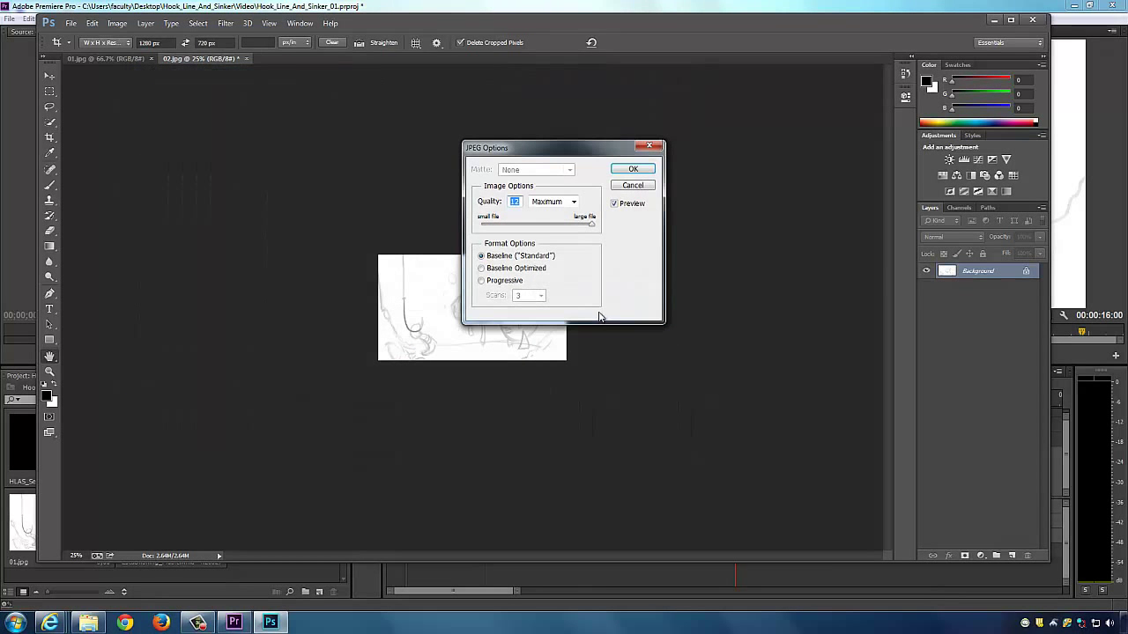
click(638, 168)
Step: Switch to Premiere Pro, import 02.jpg from the project's Images folder, and place it on Video 1 starting where 01.jpg ends
click(995, 21)
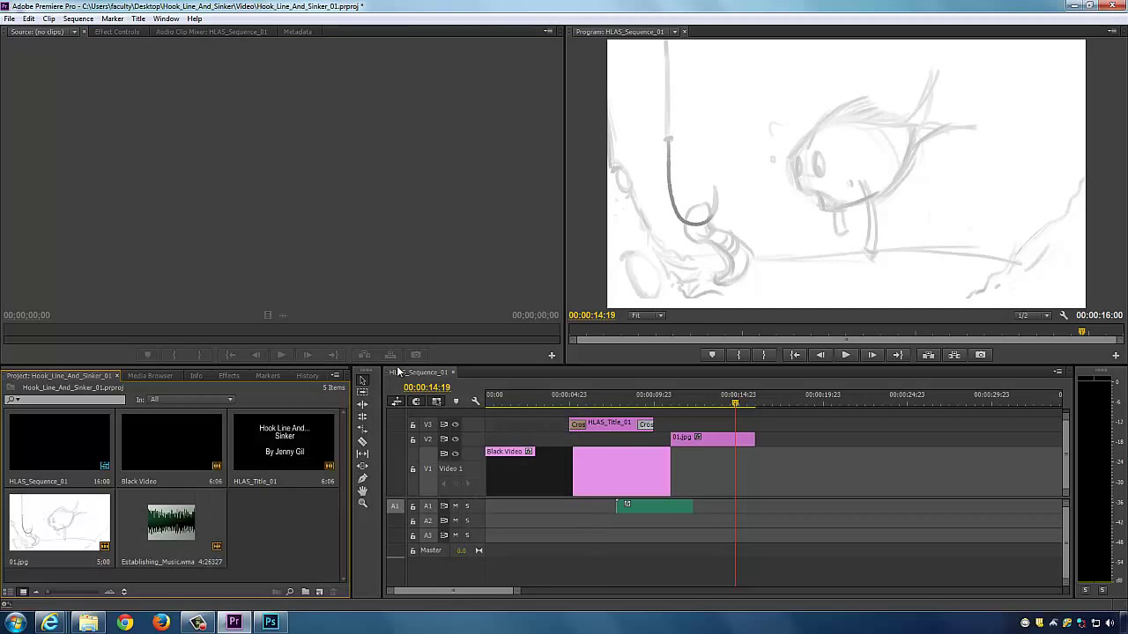
right_click(276, 526)
click(304, 481)
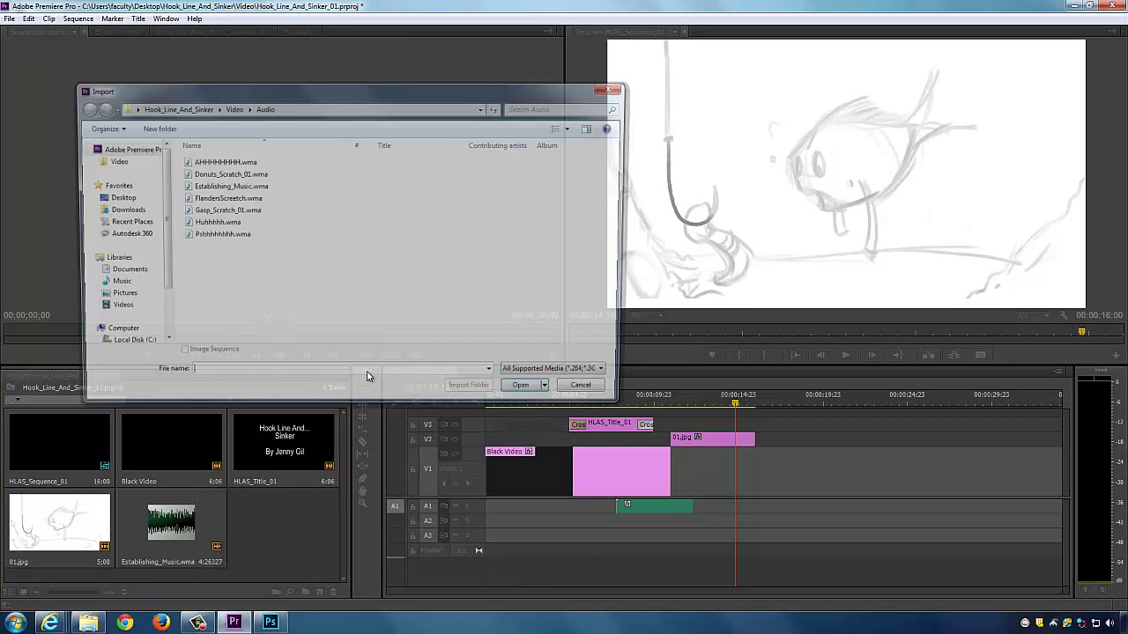
click(230, 107)
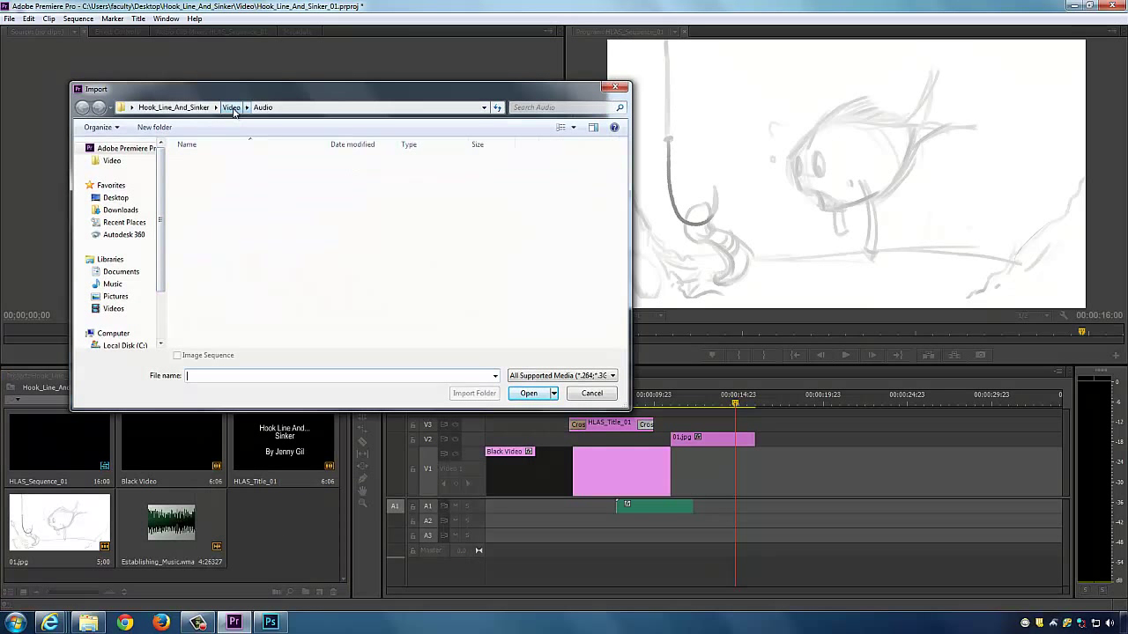
double_click(251, 199)
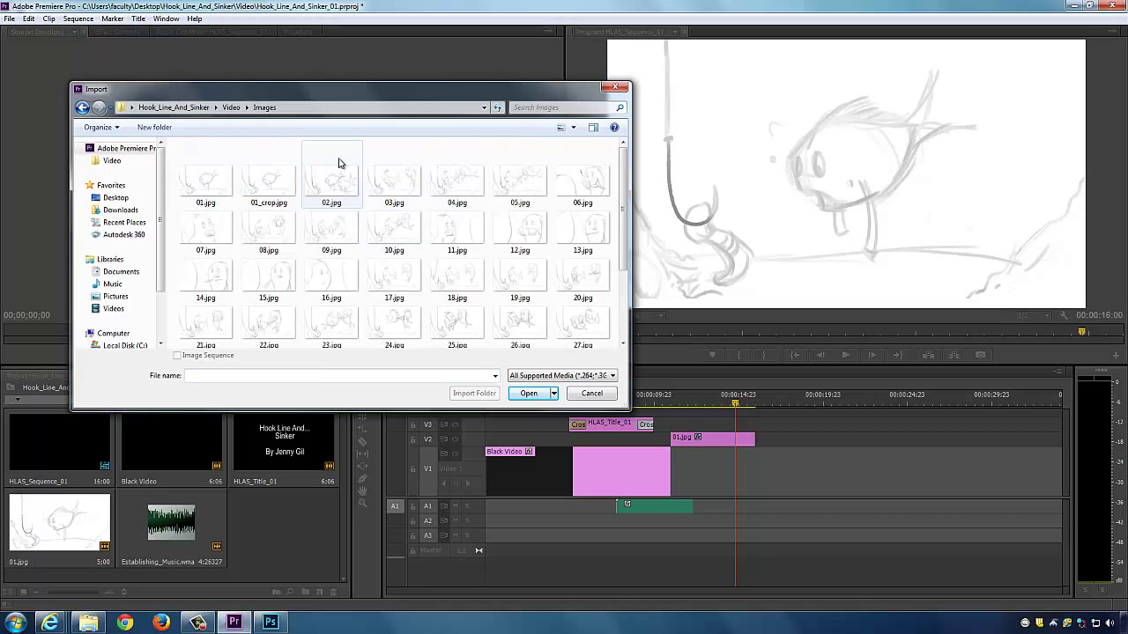
double_click(353, 194)
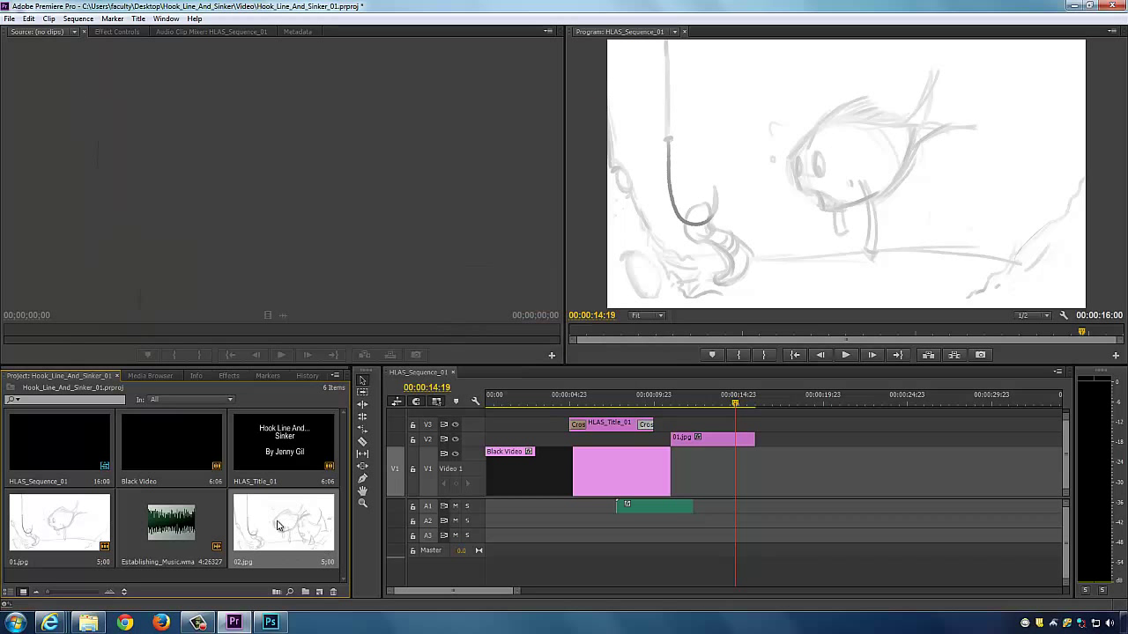
drag(551, 506, 758, 472)
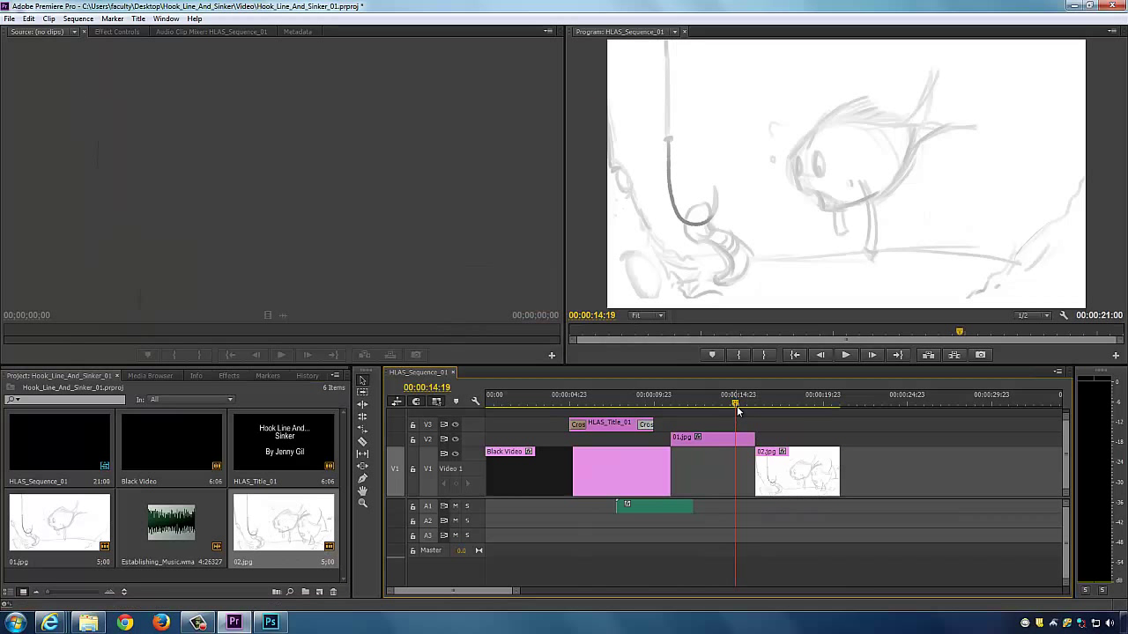
Step: Shorten 01.jpg to end at 00:00:13:00 and move 02.jpg on Video 1 to start at that time
mouse_move(736, 404)
mouse_down()
mouse_move(672, 419)
mouse_move(721, 421)
mouse_move(669, 420)
mouse_up()
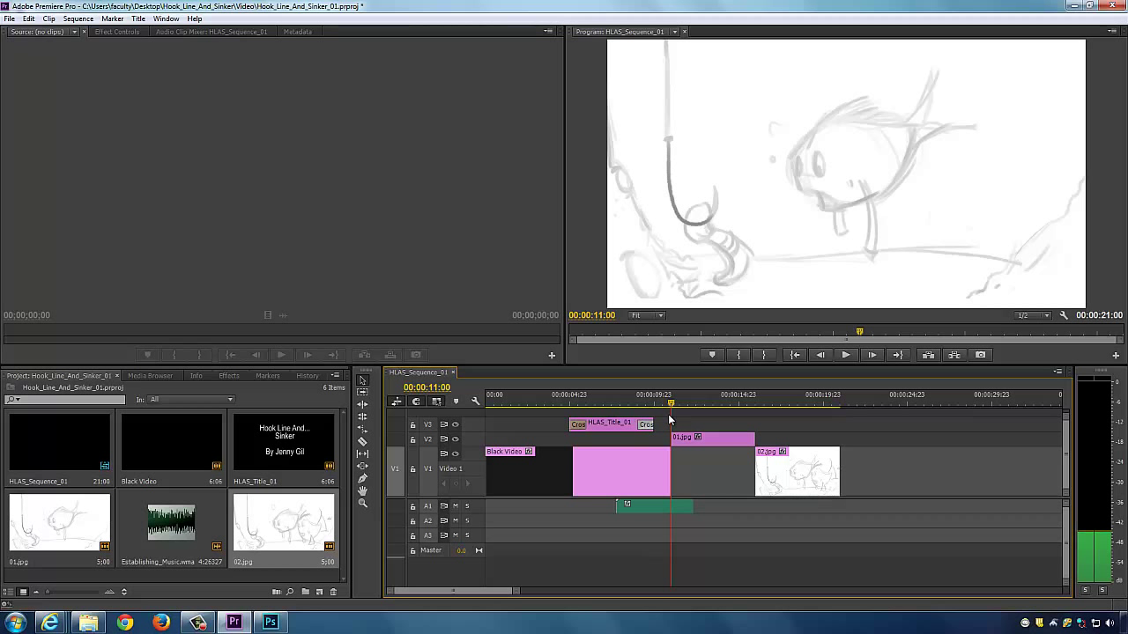
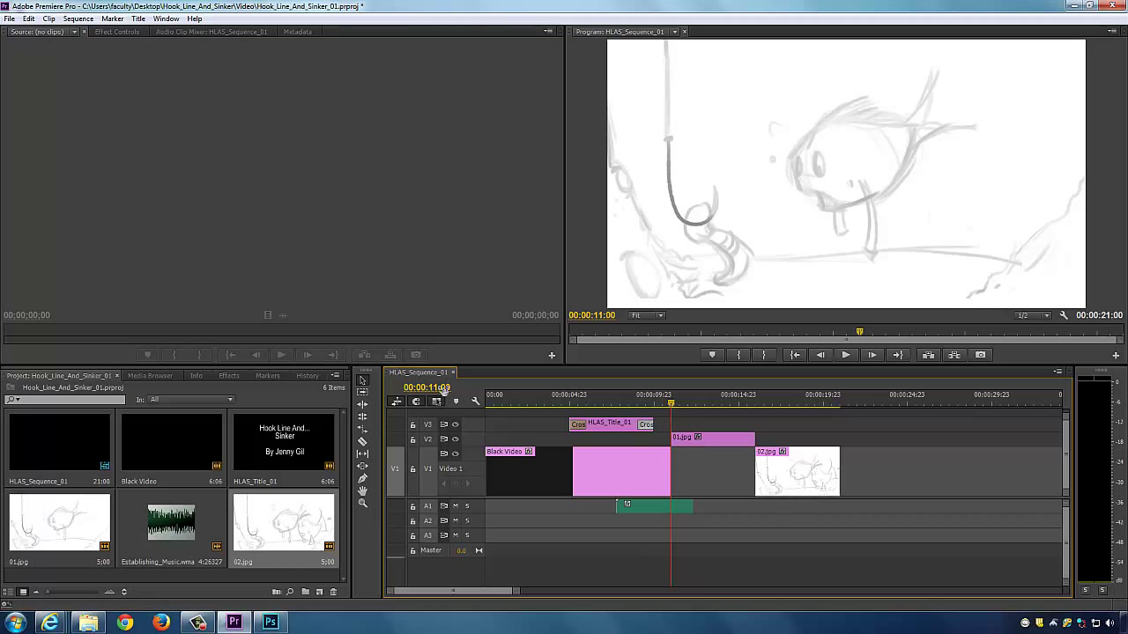
drag(674, 406, 705, 438)
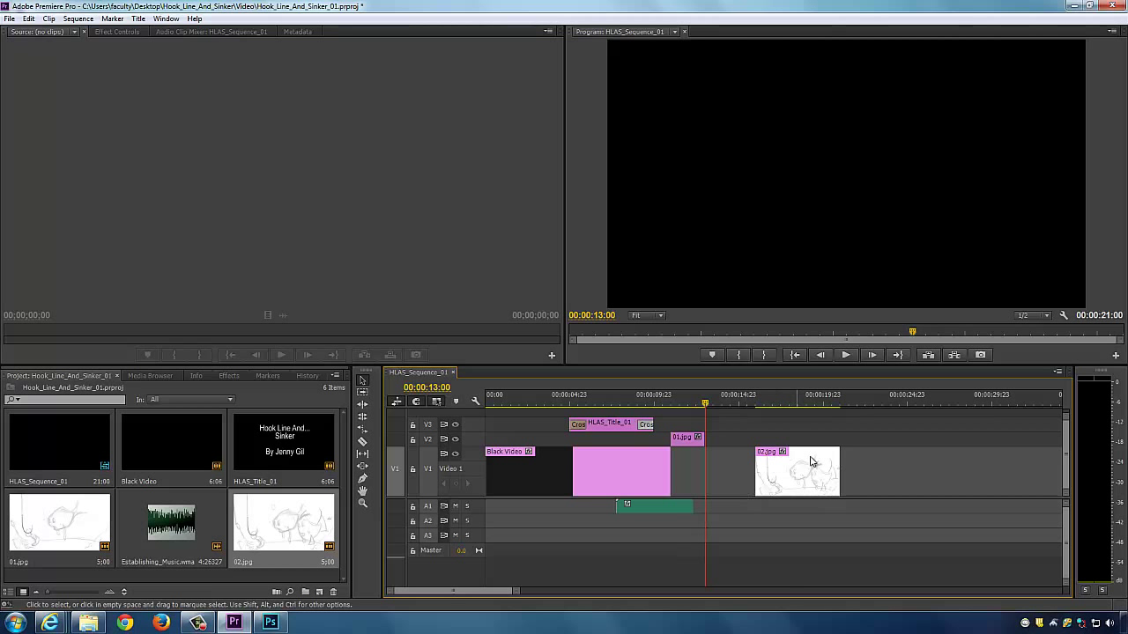
drag(766, 456, 716, 456)
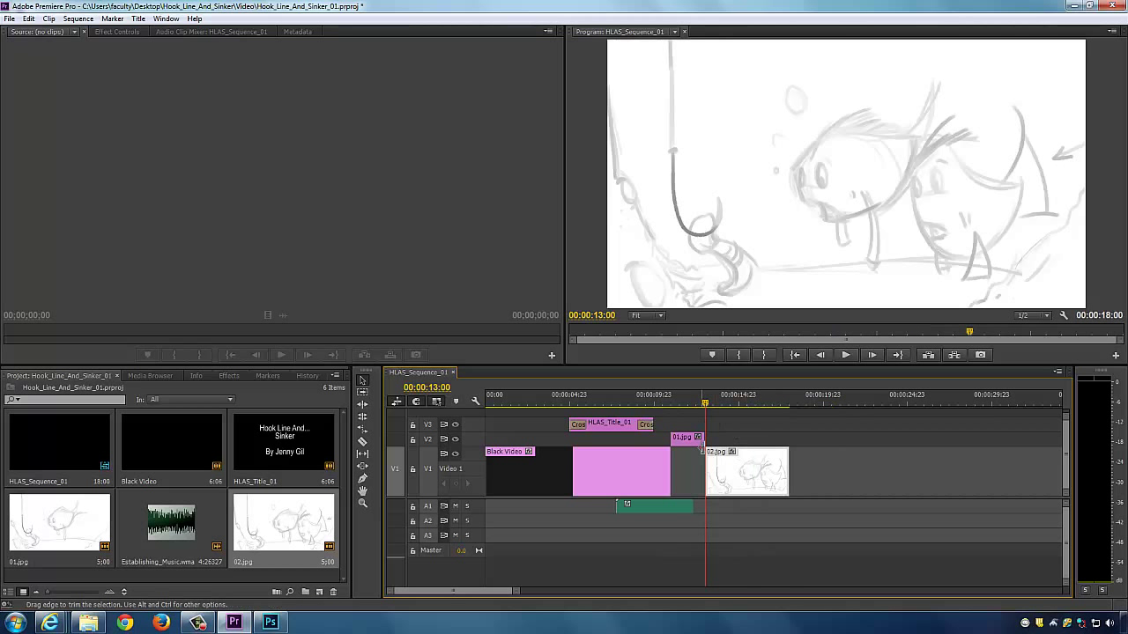
Step: Play the cut from 01.jpg to 02.jpg, and trim the end of 02.jpg to 00:00:14:00
click(655, 398)
key(space)
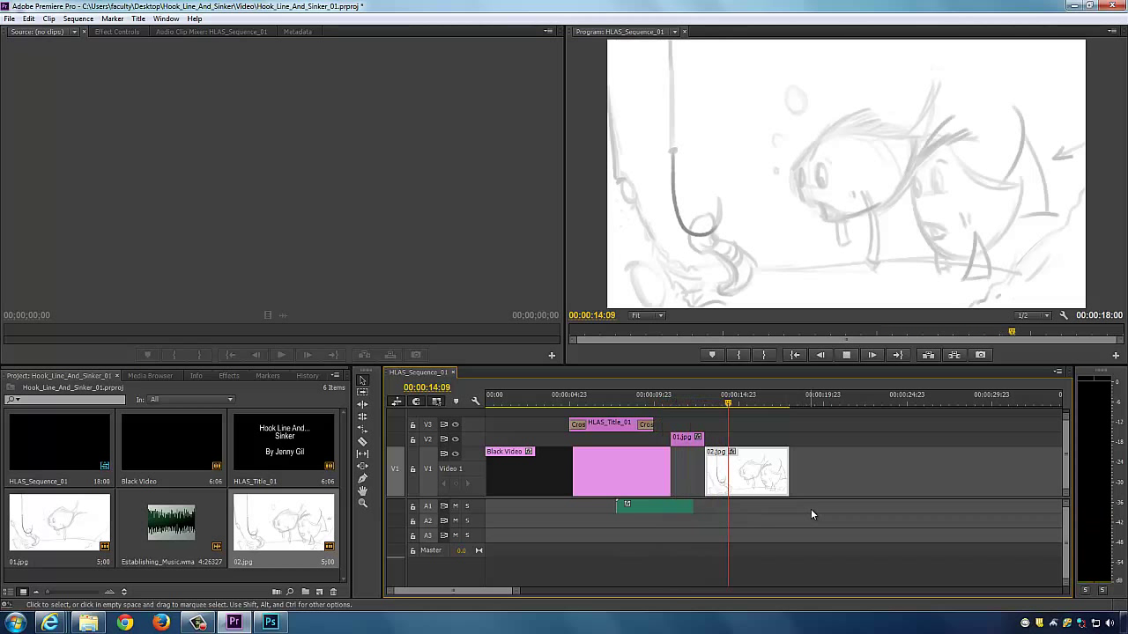
click(738, 405)
mouse_move(704, 412)
mouse_down()
mouse_move(705, 425)
mouse_move(722, 424)
mouse_up()
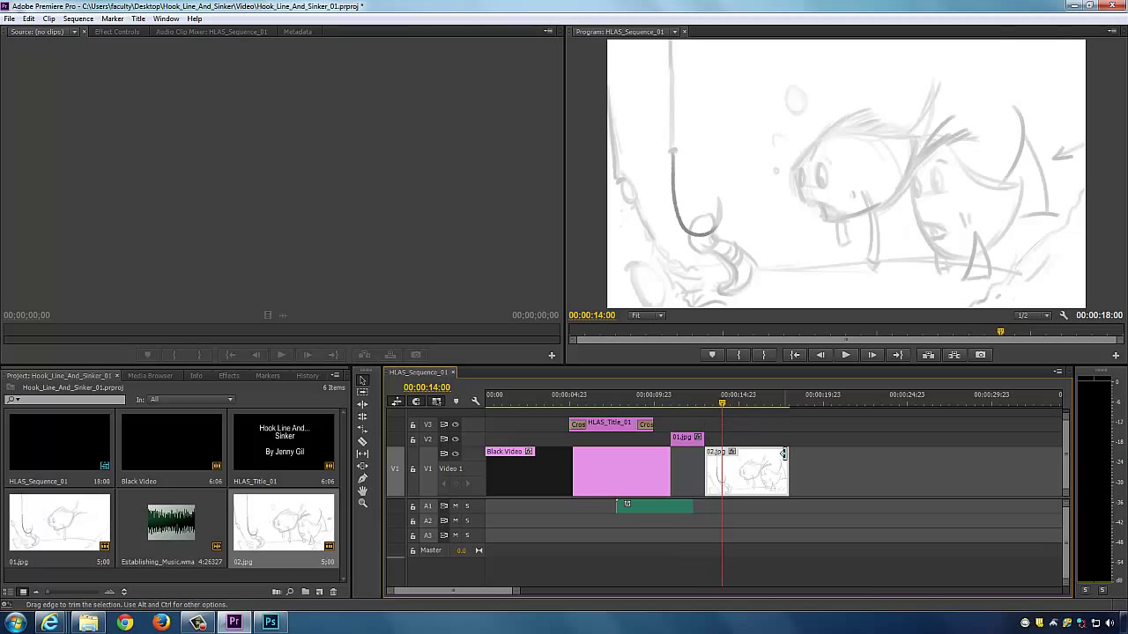
drag(788, 471, 721, 489)
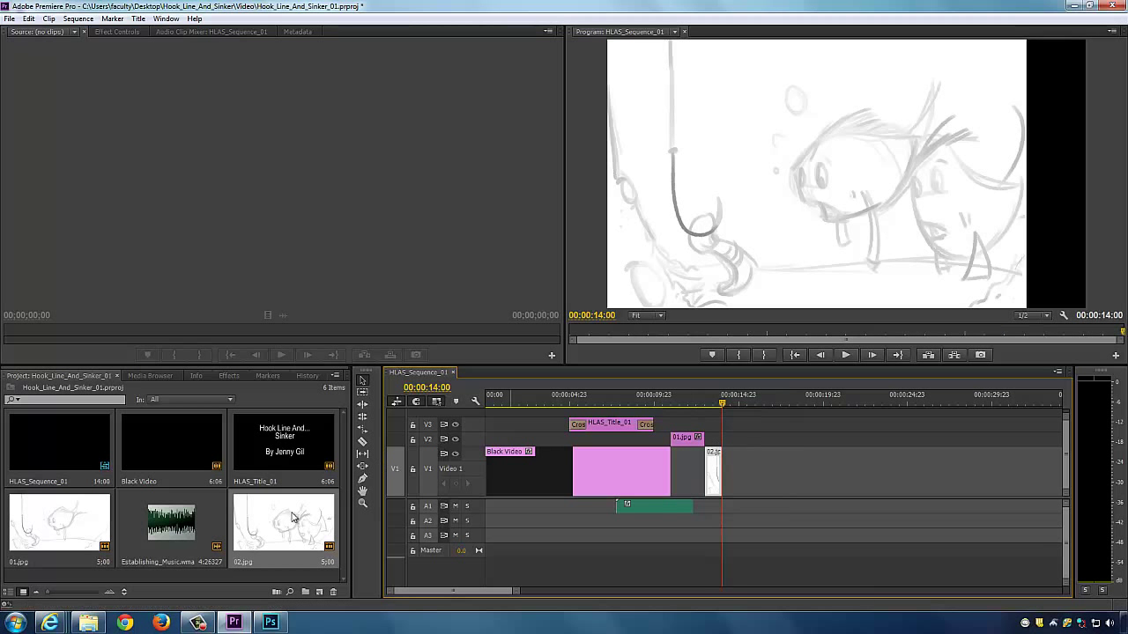
Step: Import 03.jpg from the Images folder and place it on Video 2 starting at 00:00:14:00
right_click(331, 577)
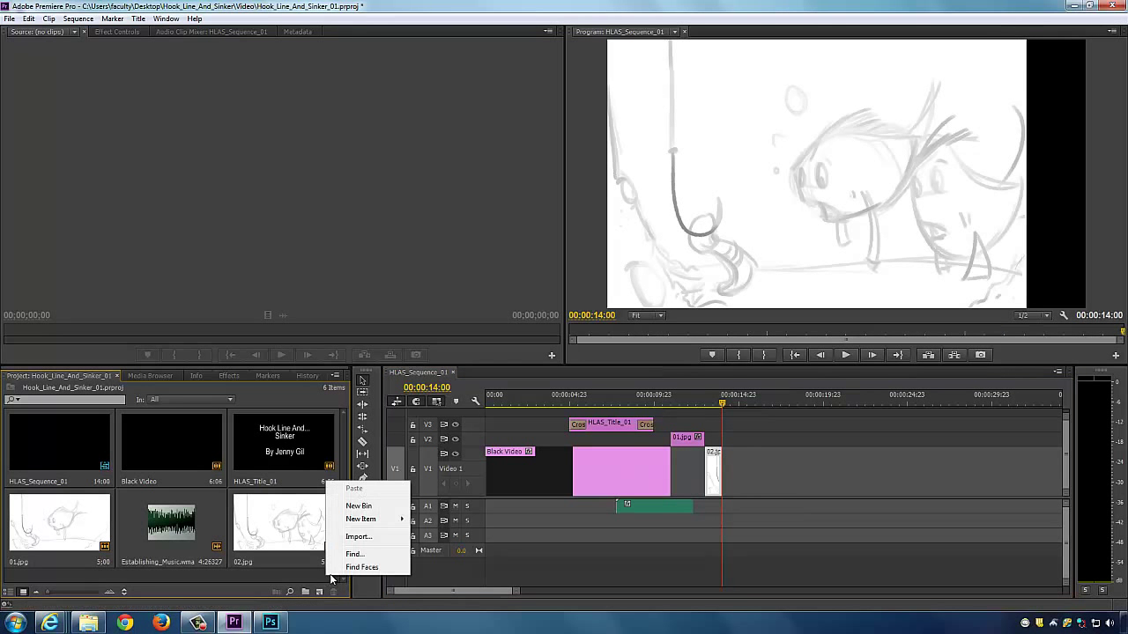
click(358, 537)
click(392, 174)
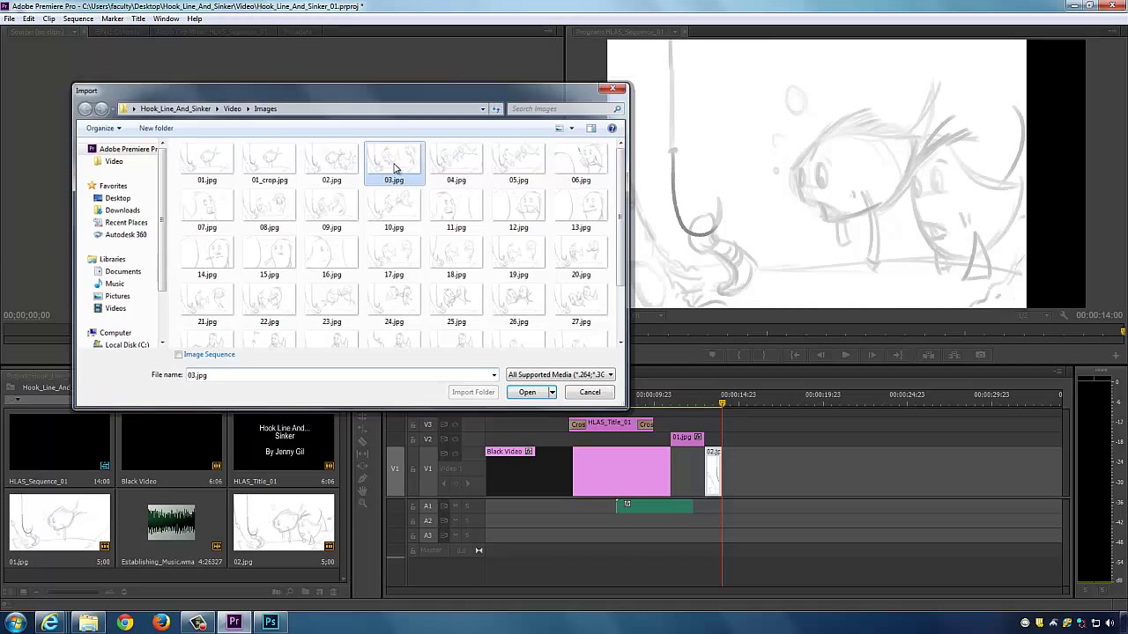
click(526, 390)
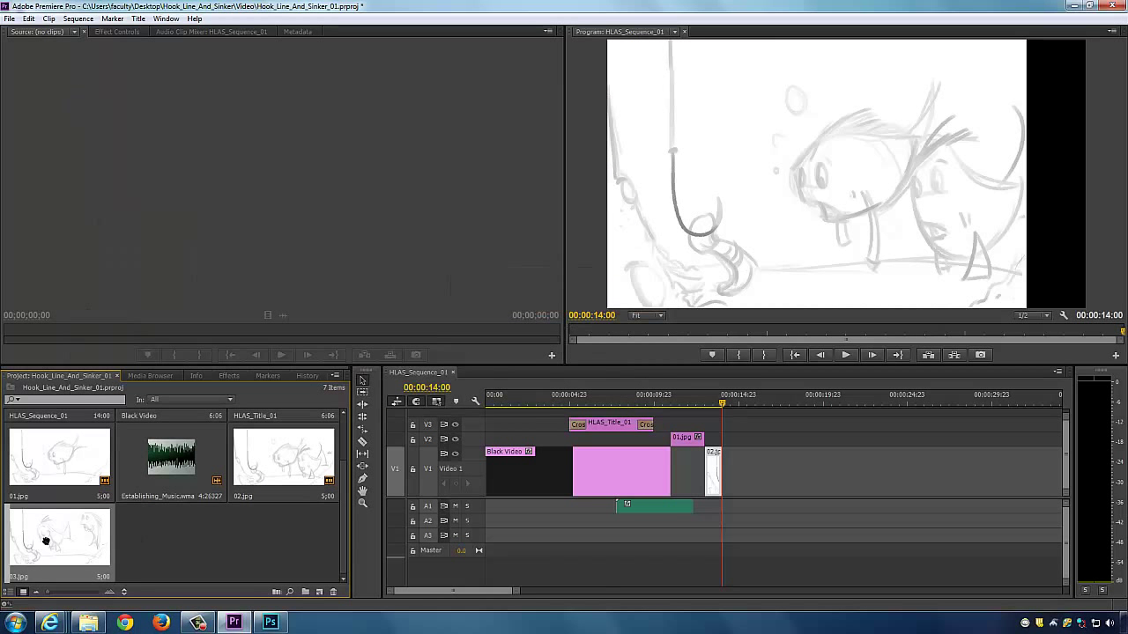
drag(46, 541, 767, 442)
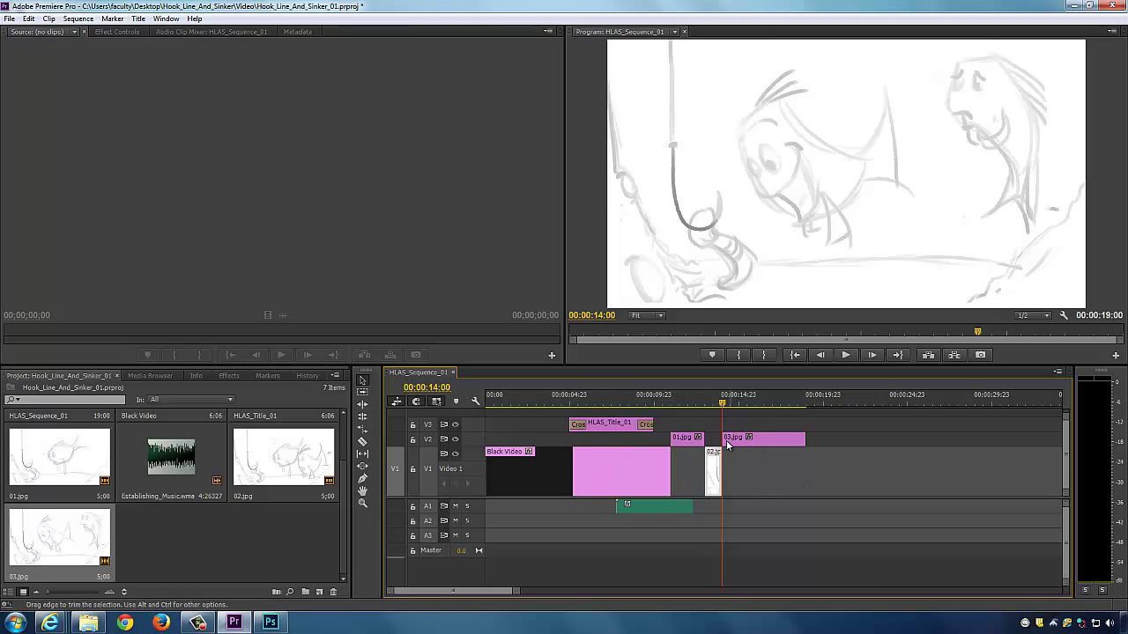
Step: Expand the Video 2 track to show its clip thumbnails and play back the sequence from 01.jpg into 03.jpg
drag(724, 405, 724, 405)
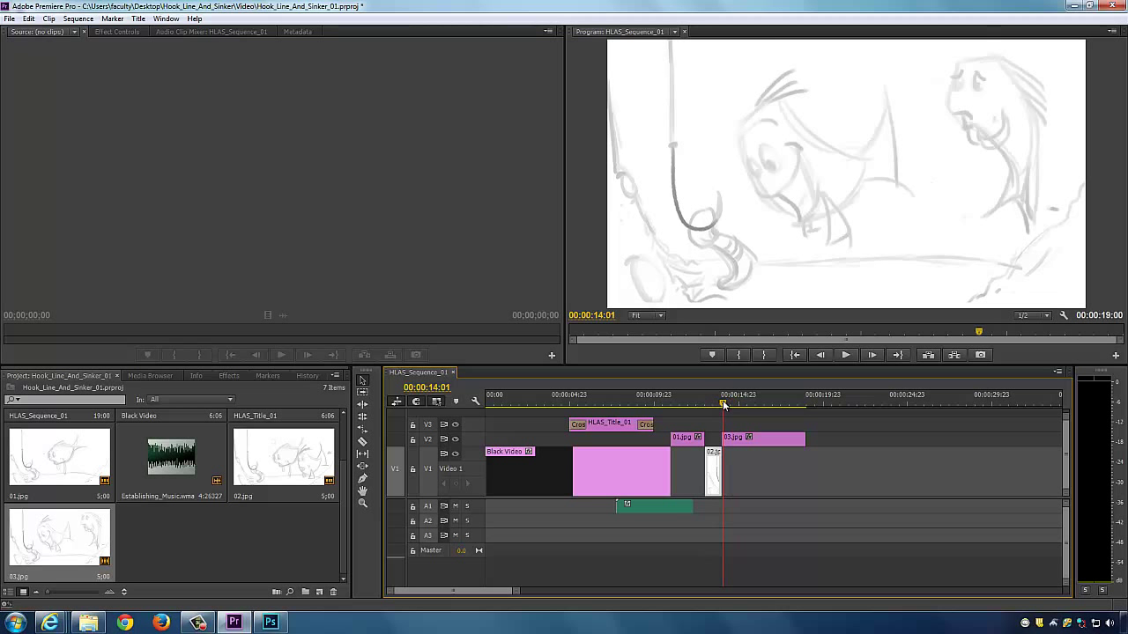
double_click(467, 440)
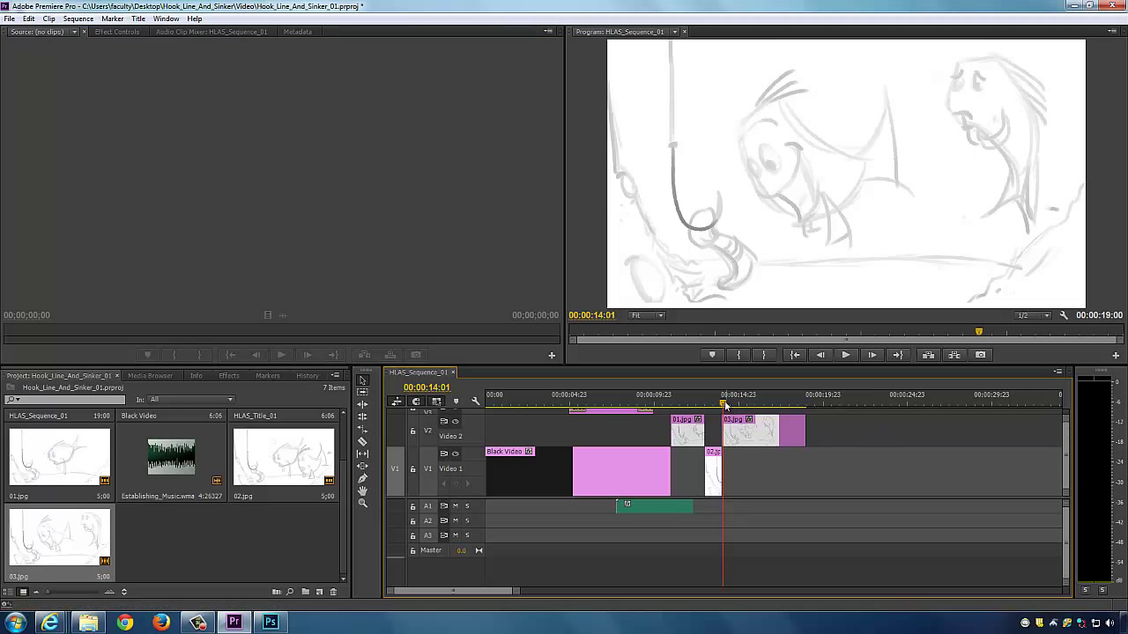
drag(743, 406, 680, 404)
key(space)
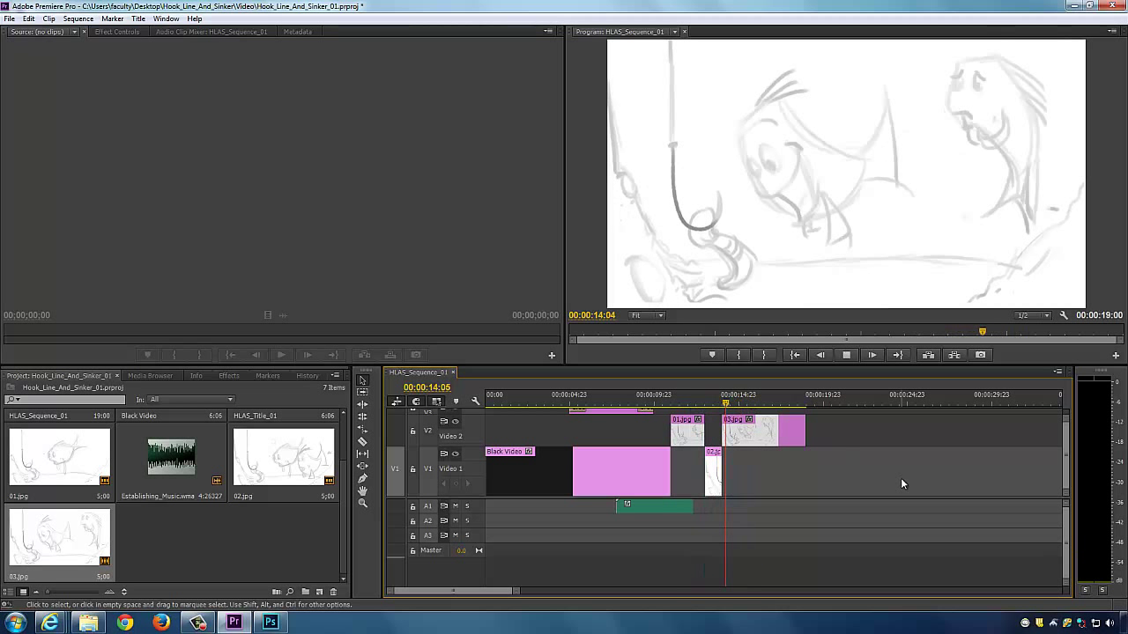
Step: Import Gasp_Scratch_01.wma from the project's Audio folder and place it on track A1 at 00:00:14:00, where 03.jpg starts
click(720, 405)
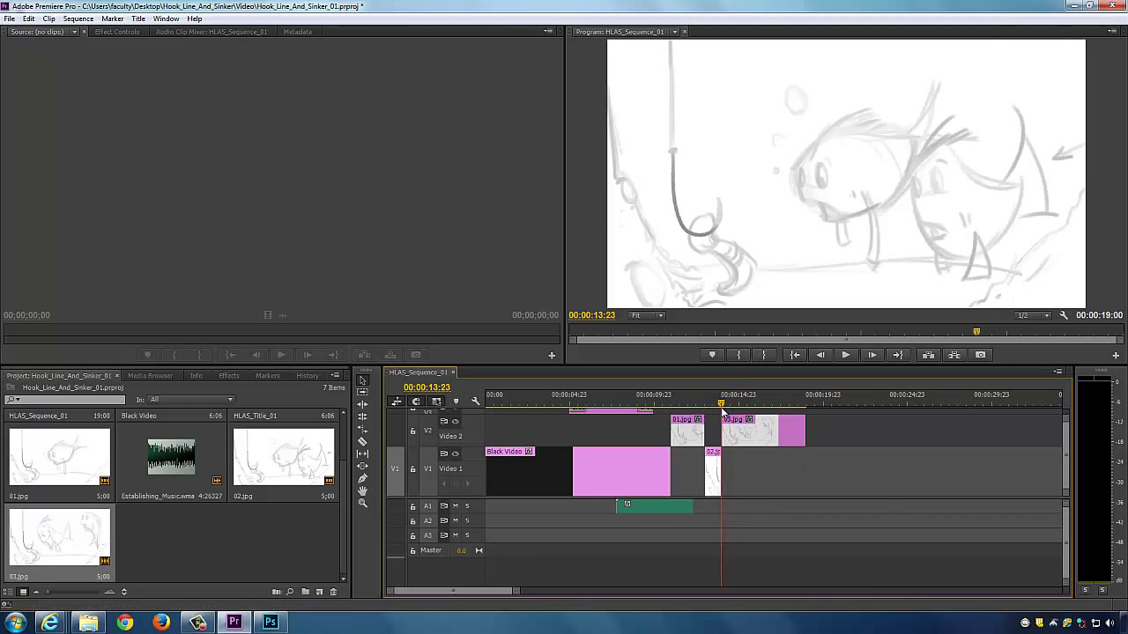
right_click(236, 534)
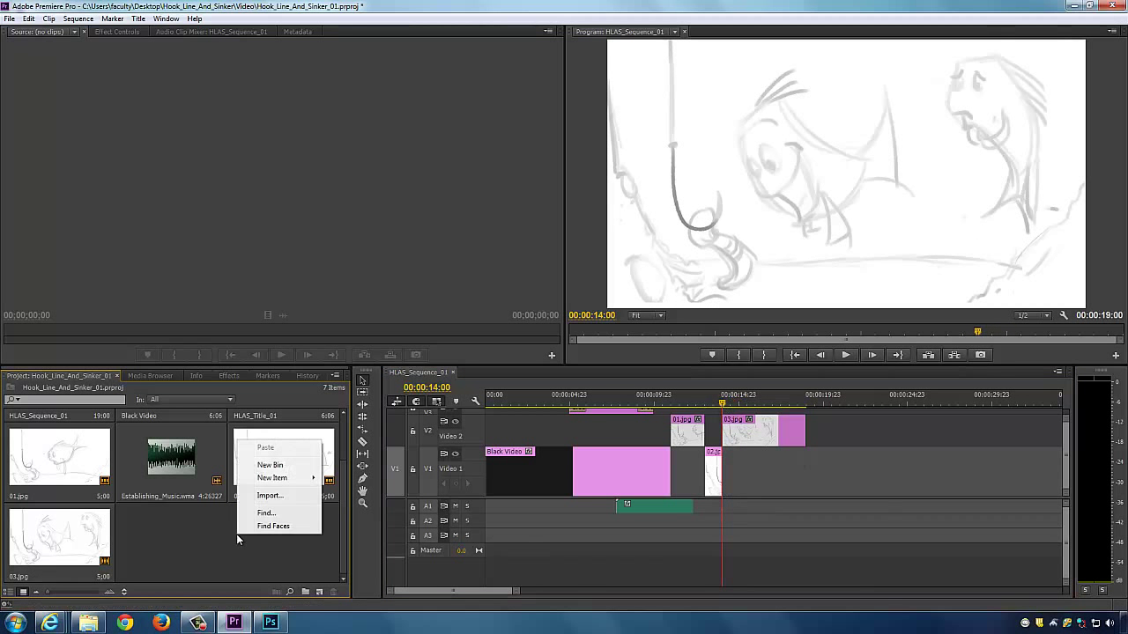
click(268, 496)
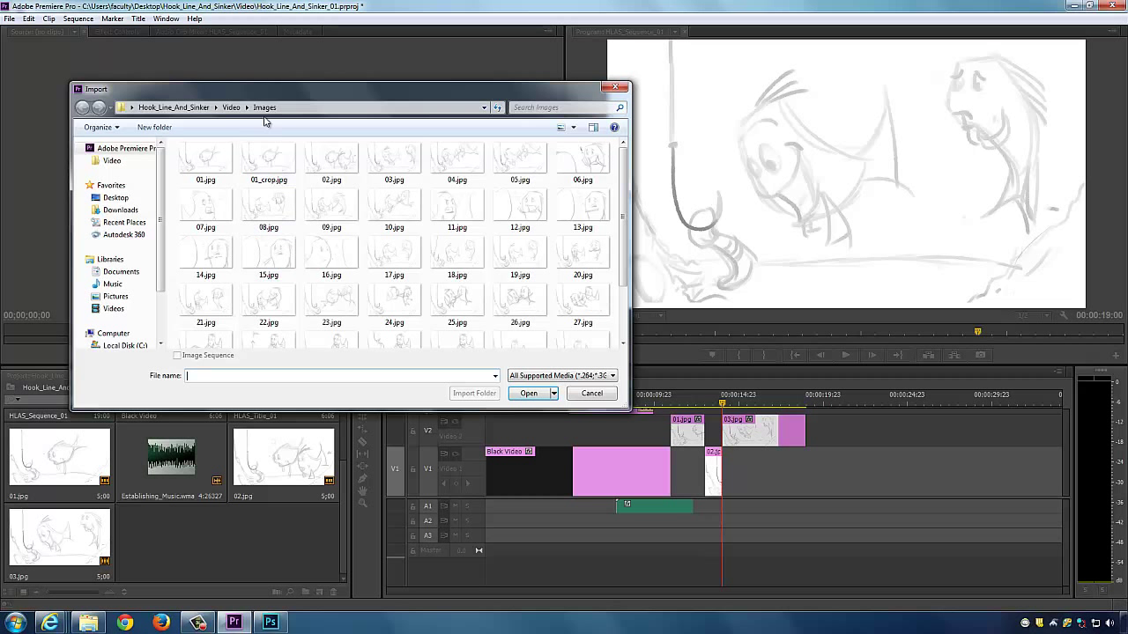
click(232, 107)
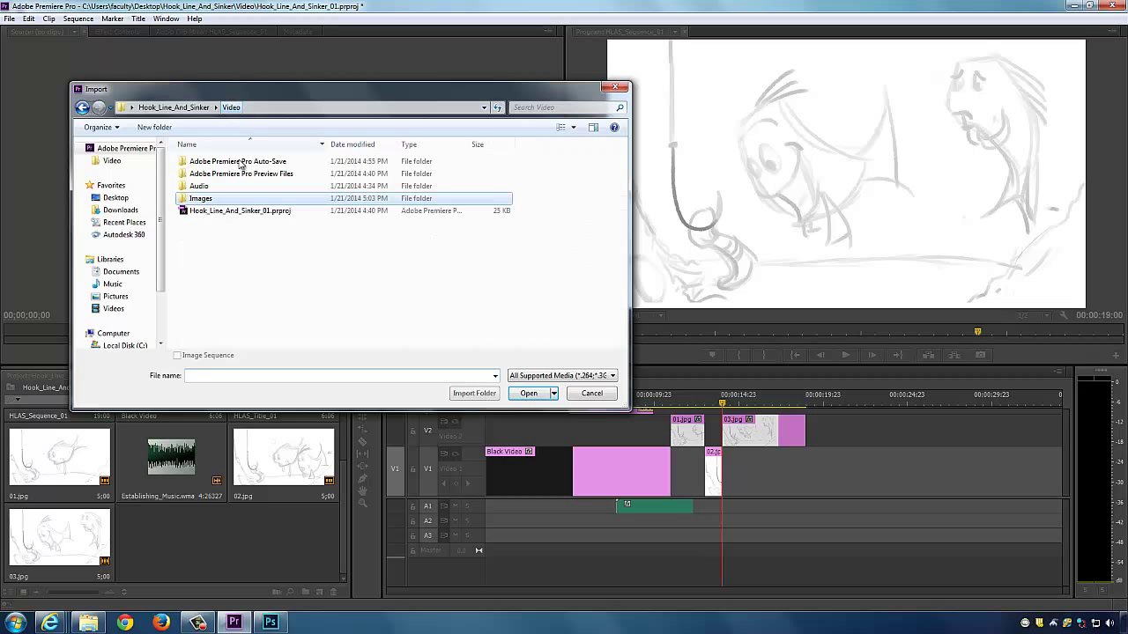
double_click(212, 187)
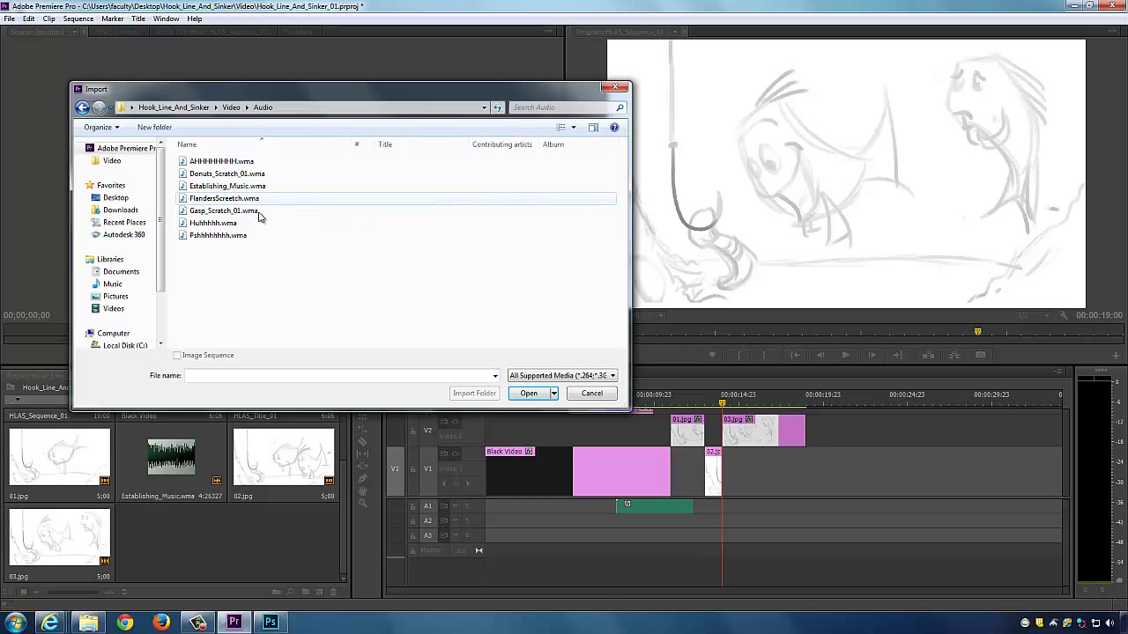
double_click(226, 215)
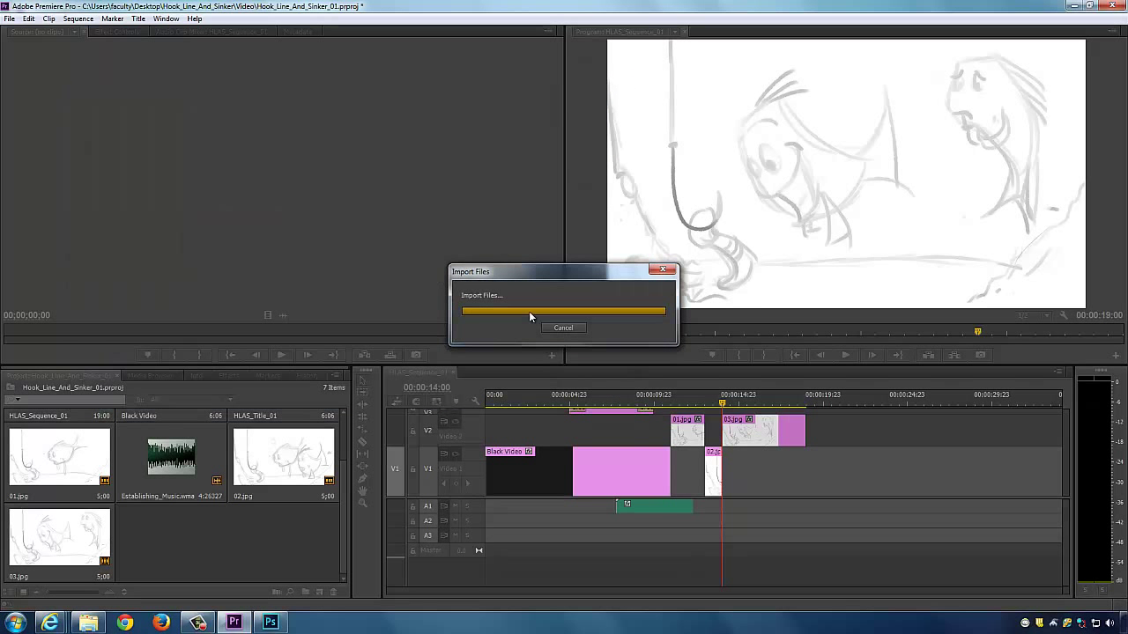
drag(167, 542, 724, 512)
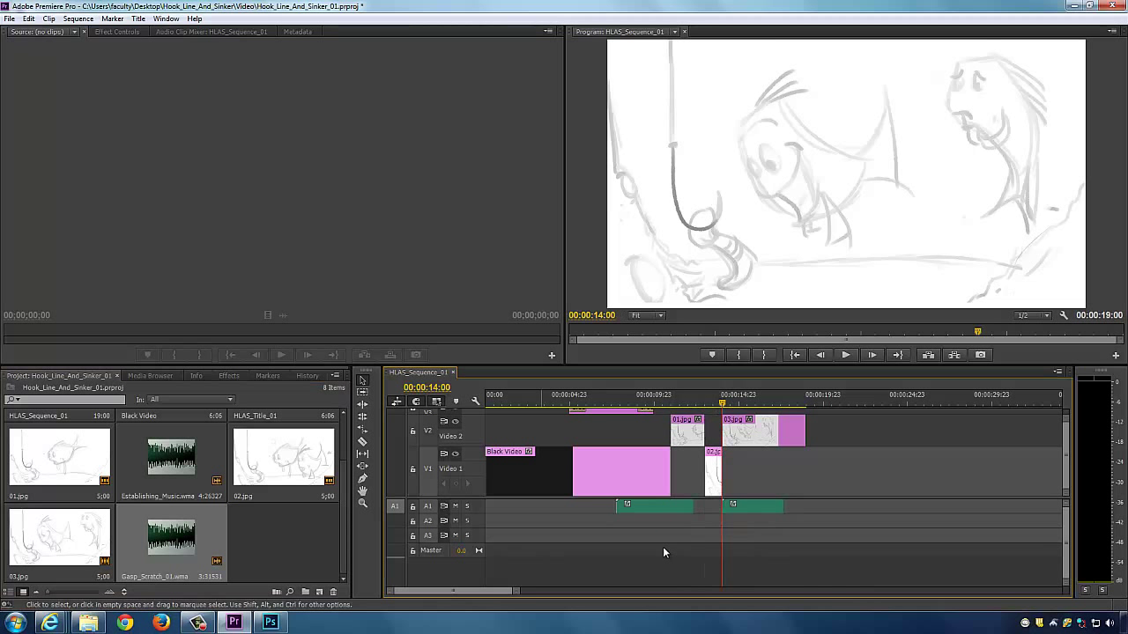
click(270, 623)
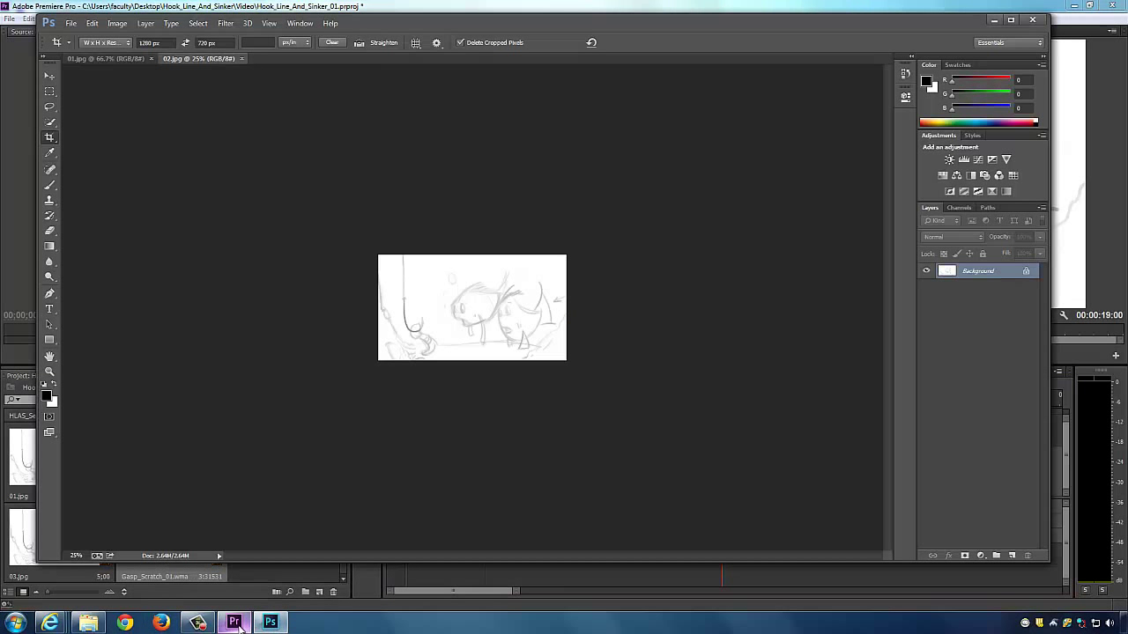
click(1095, 558)
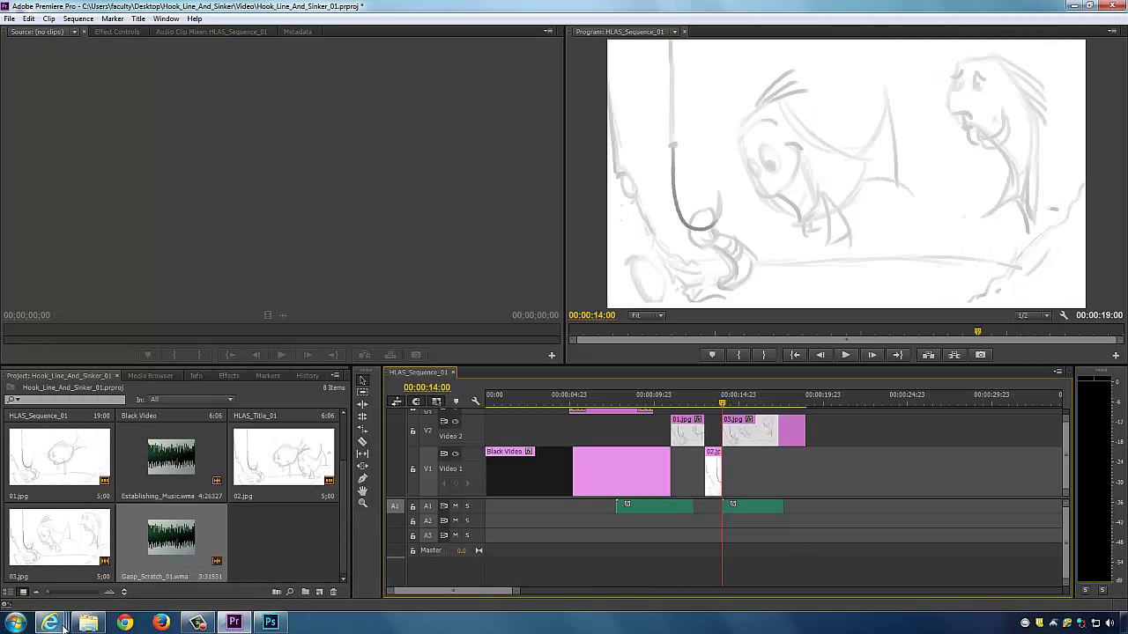
click(212, 625)
click(1072, 569)
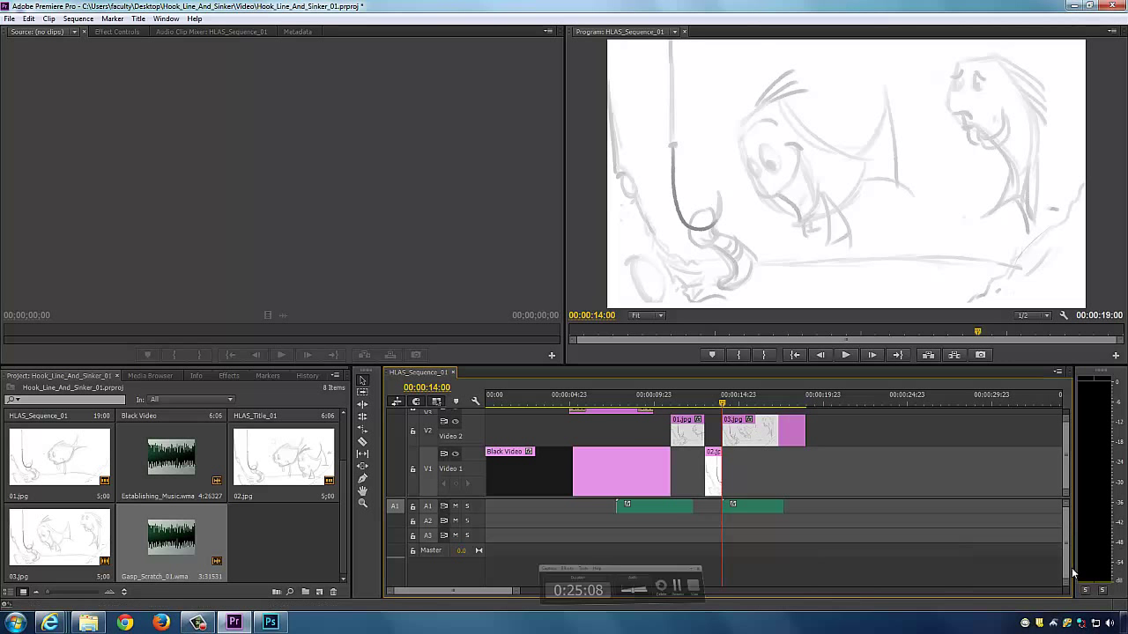
Step: Play back the sequence from the start of 01.jpg through 03.jpg, and park the playhead at 00:00:16:01
drag(722, 405, 667, 405)
key(space)
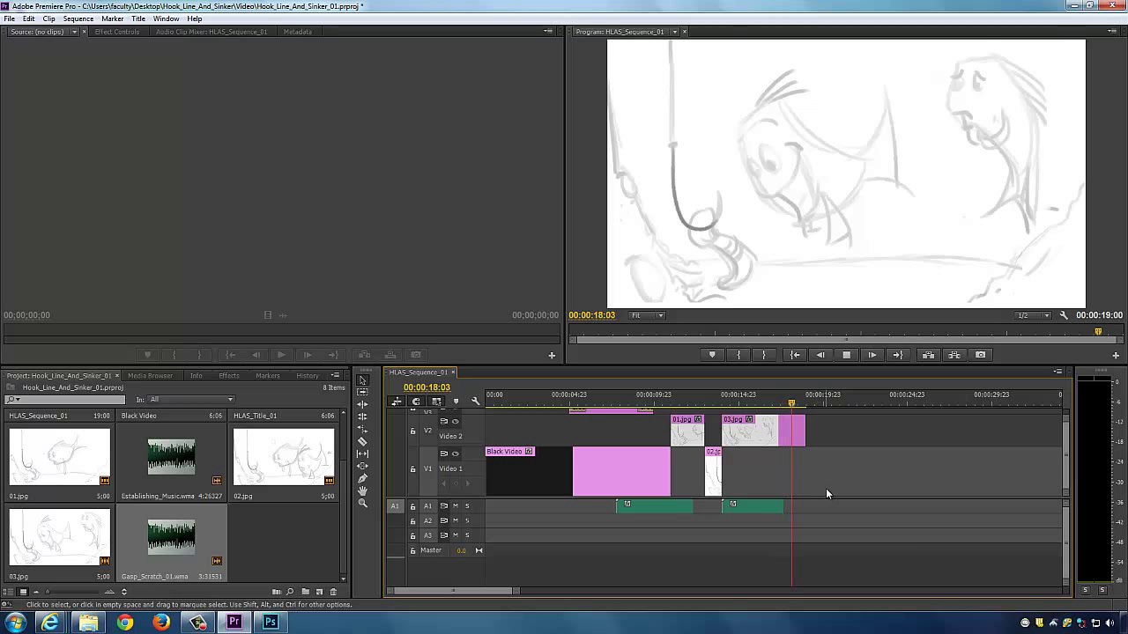
key(space)
drag(777, 401, 757, 405)
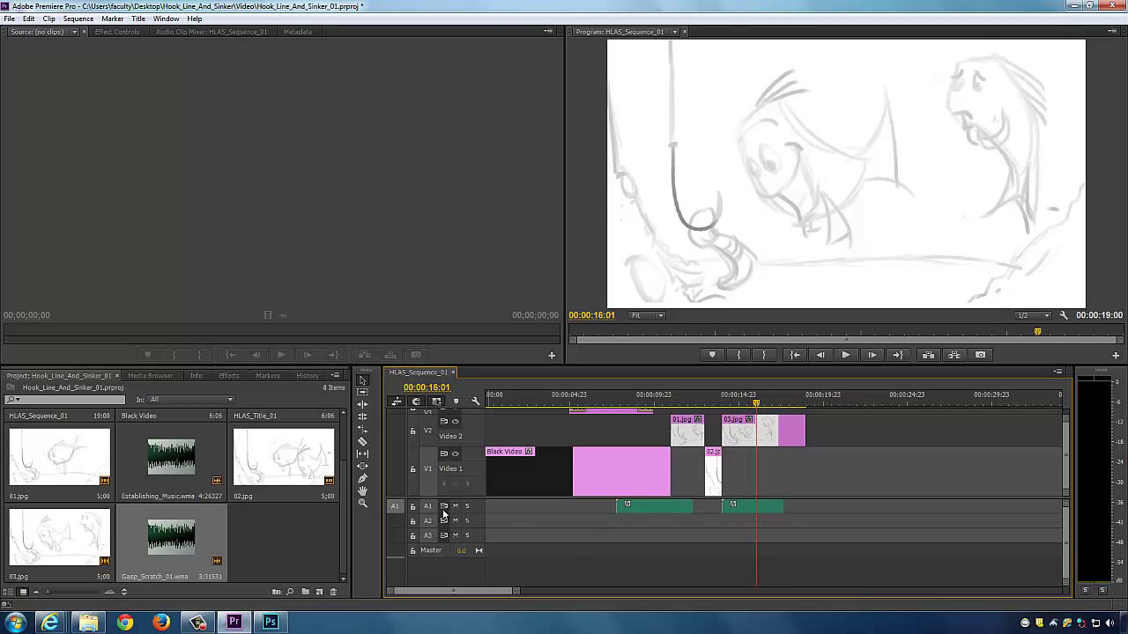
Step: Expand the Audio 1 track until the clips' left and right channel waveforms are shown
double_click(478, 505)
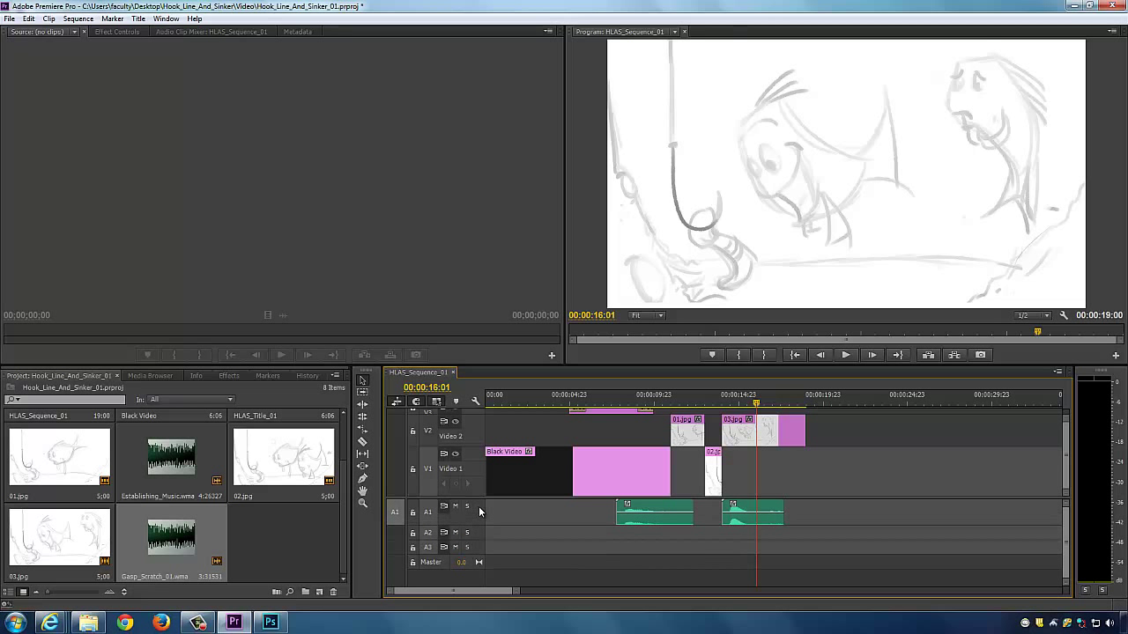
double_click(479, 509)
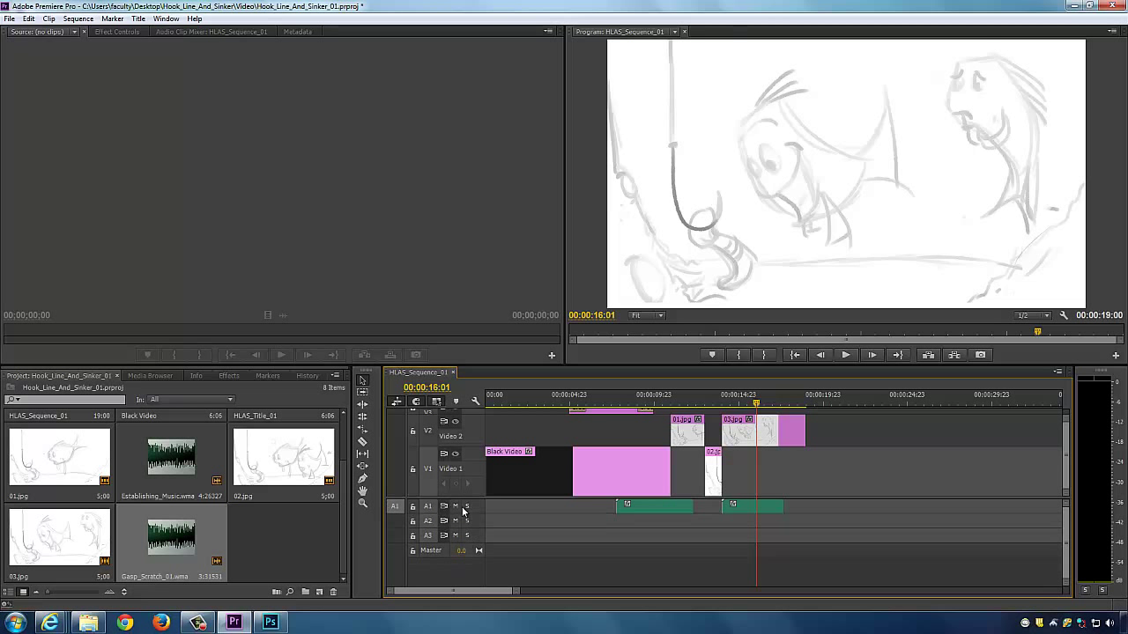
double_click(478, 506)
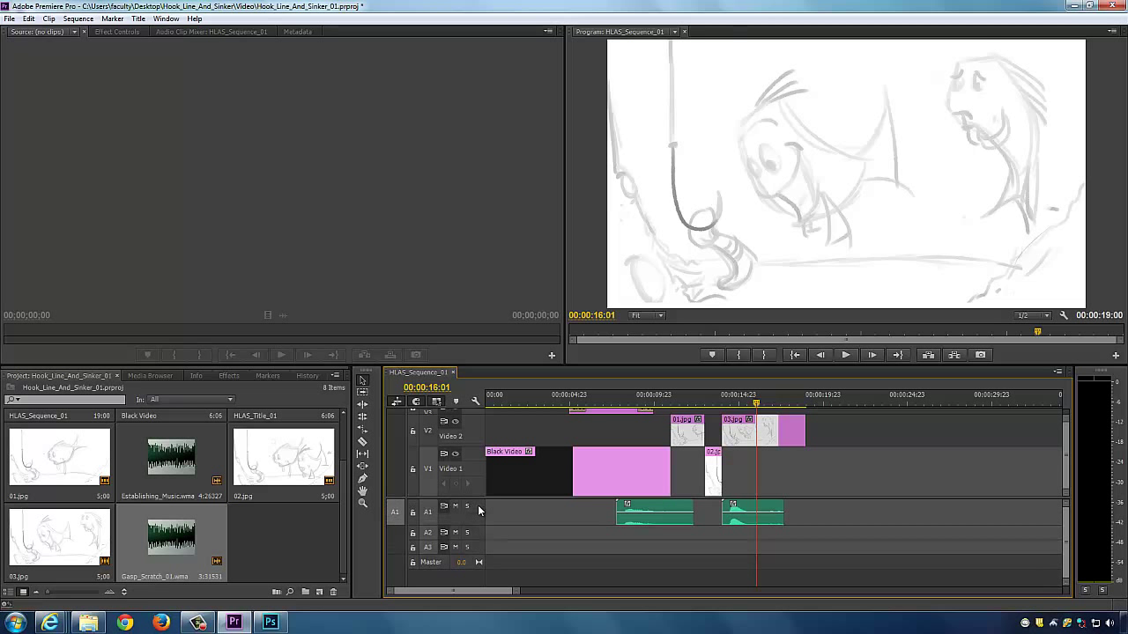
double_click(479, 503)
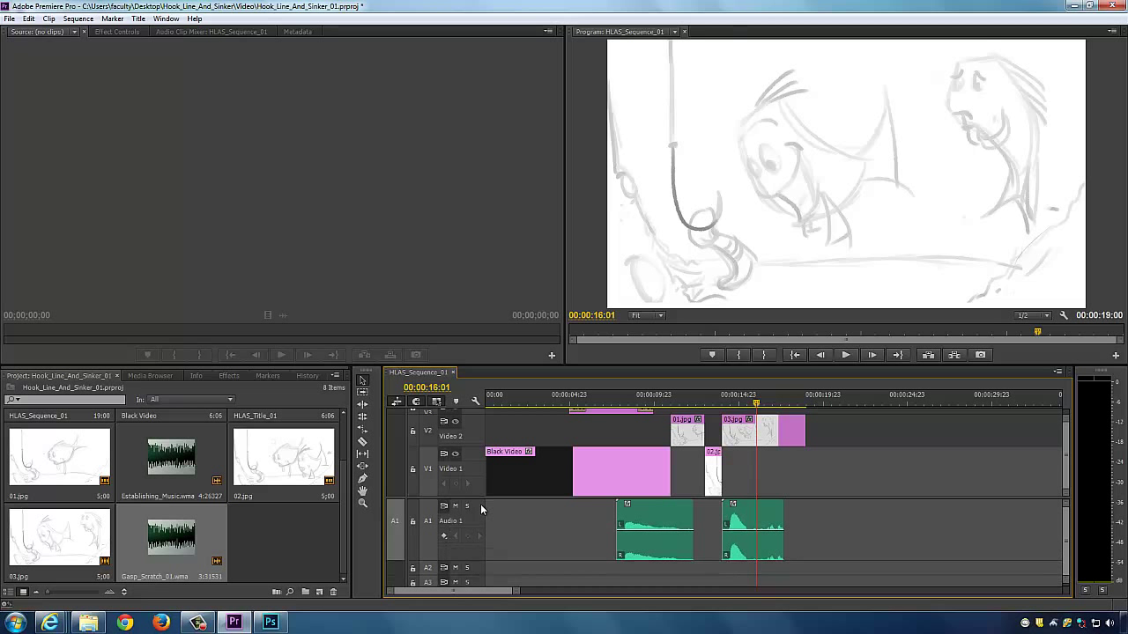
Step: Shift the gasp clip on Audio 1 slightly earlier so that it starts just before 03.jpg
drag(757, 401, 729, 414)
click(756, 524)
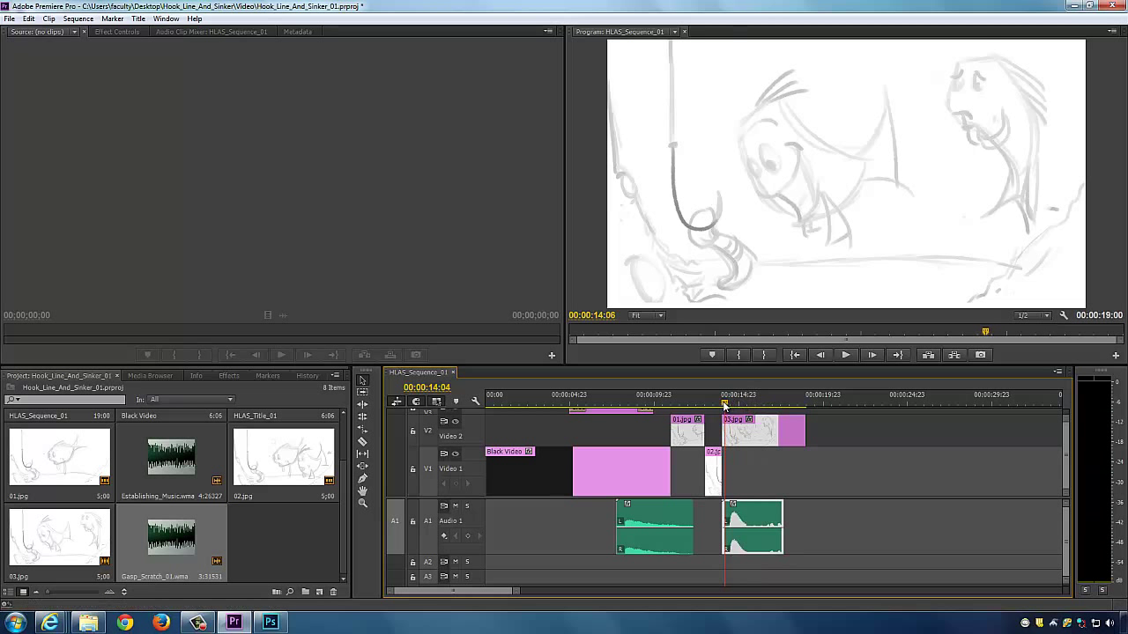
drag(724, 404, 710, 404)
drag(765, 523, 749, 526)
Step: Play back the gasp over 03.jpg, and trim the end of 03.jpg to 00:00:16:00
click(732, 404)
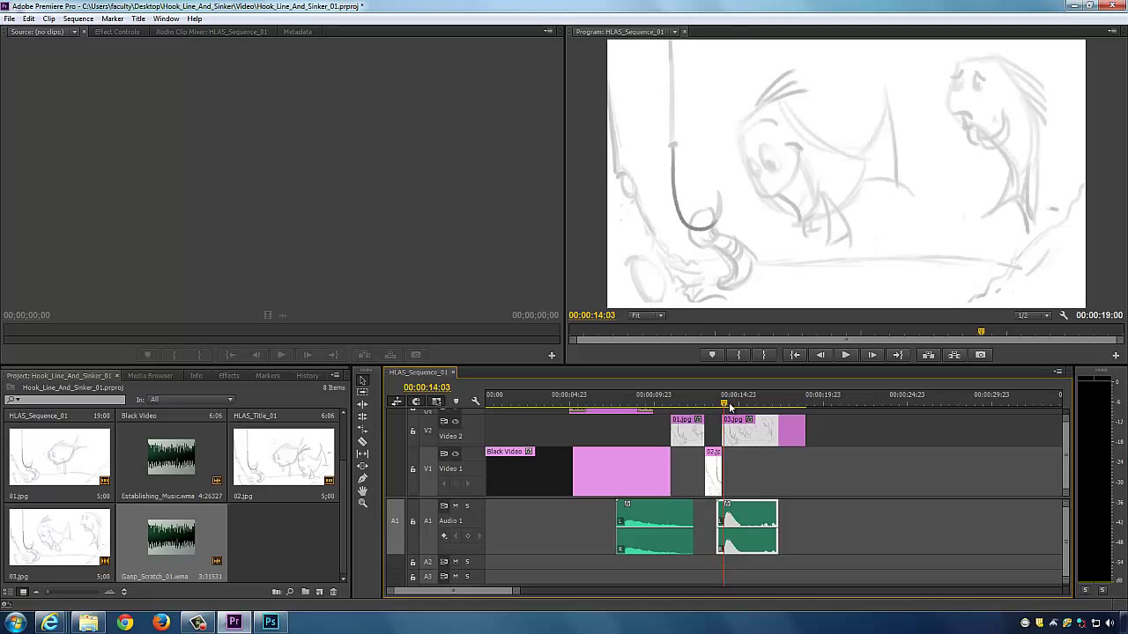
key(shift+k)
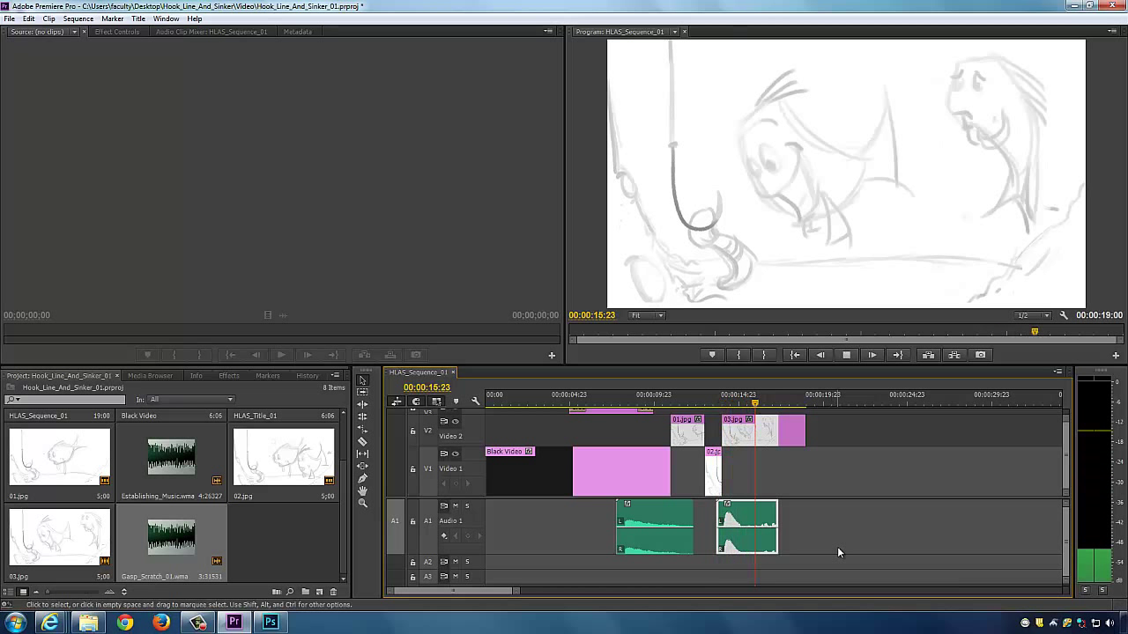
click(769, 404)
drag(769, 404, 755, 436)
Step: Import 04.jpg from the Images folder, place it on Video 1 at 00:00:16:00, and move the playhead to 00:00:17:00
right_click(284, 534)
click(318, 496)
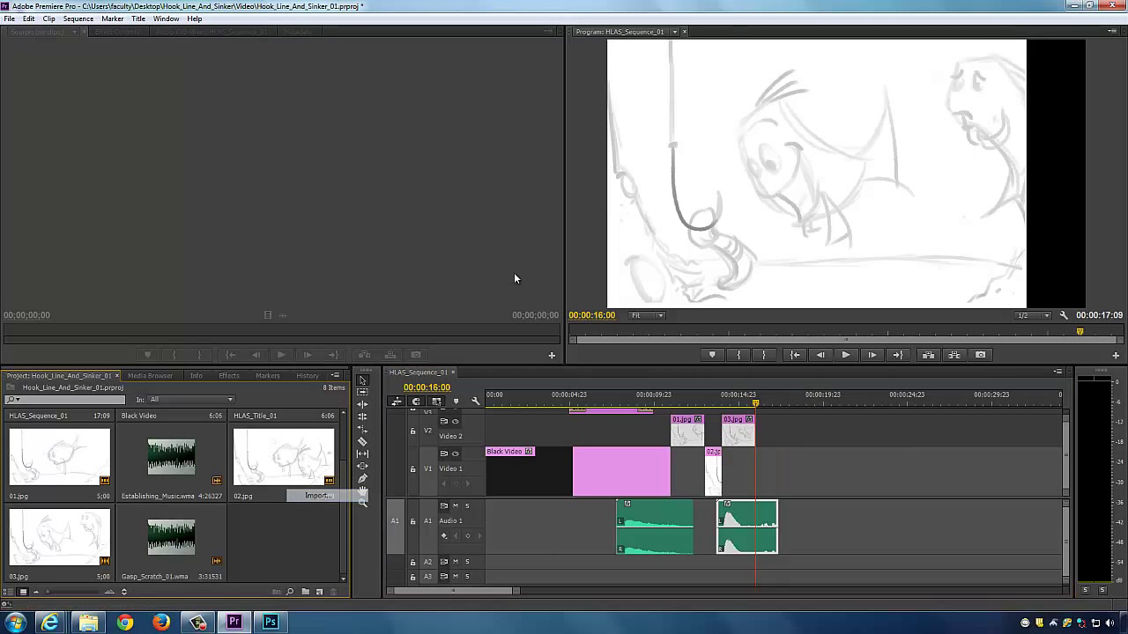
click(230, 107)
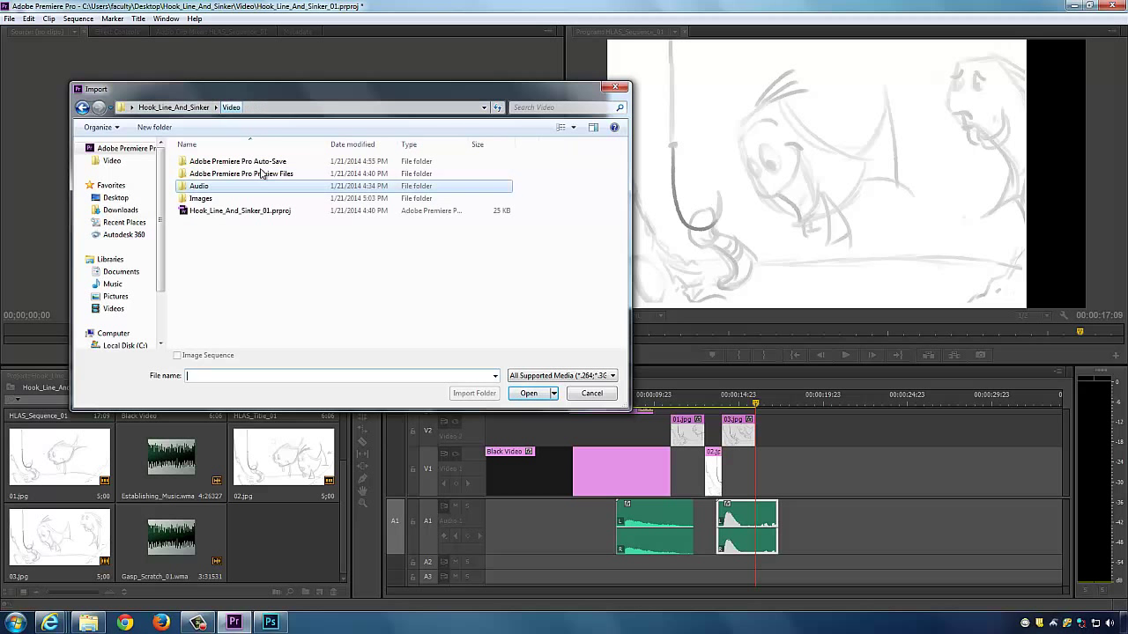
double_click(203, 198)
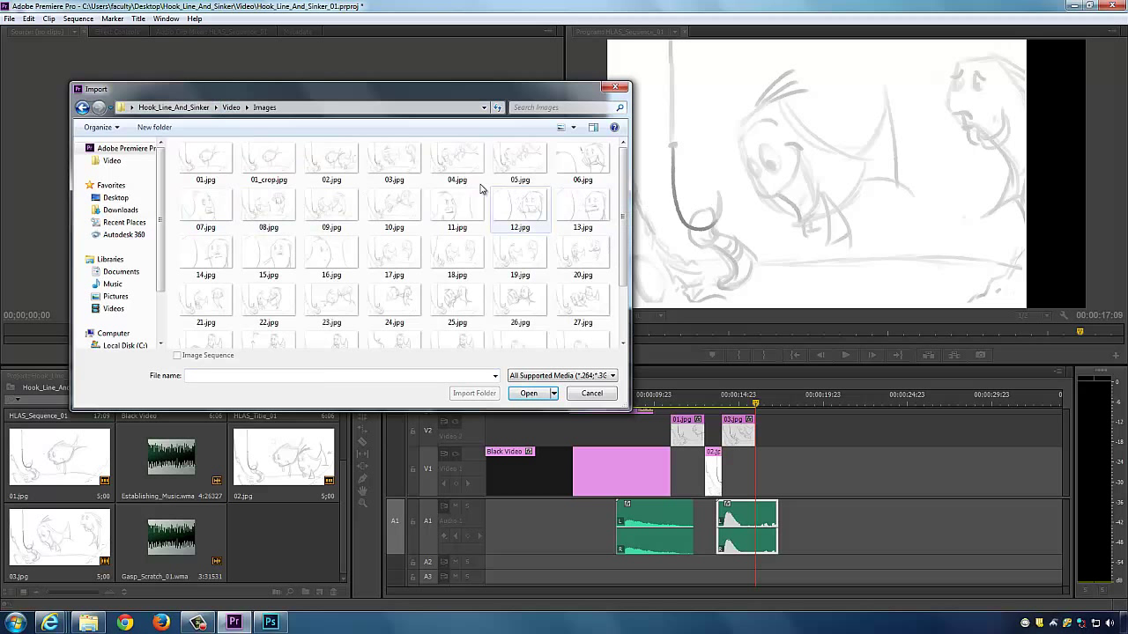
double_click(457, 172)
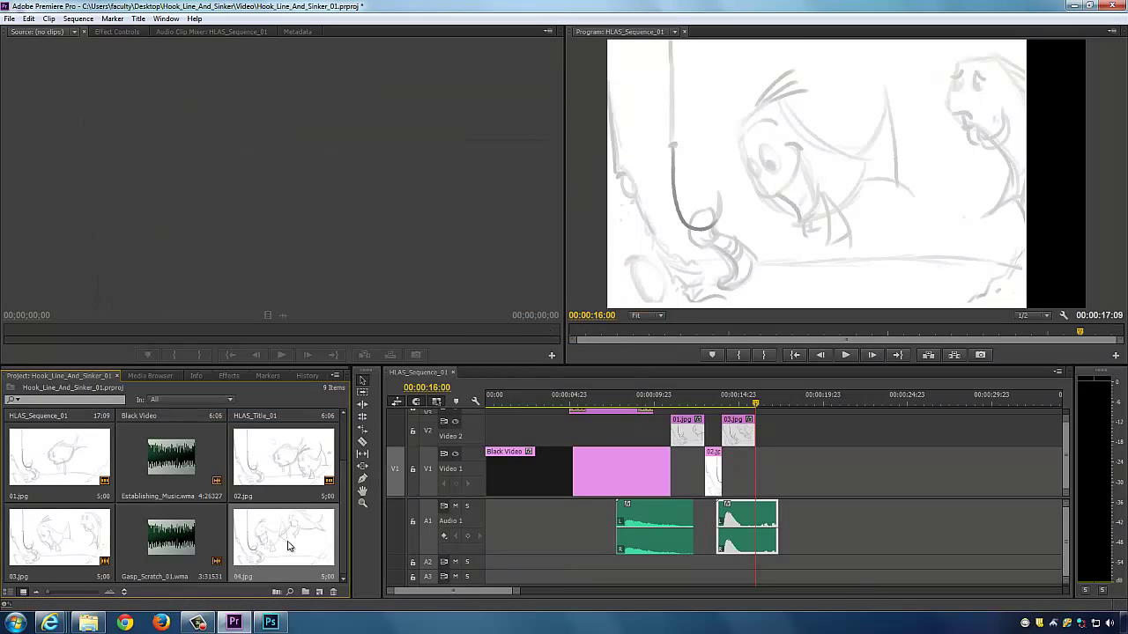
drag(495, 526, 774, 468)
mouse_move(755, 407)
mouse_down()
mouse_move(792, 410)
mouse_move(760, 405)
mouse_move(773, 405)
mouse_up()
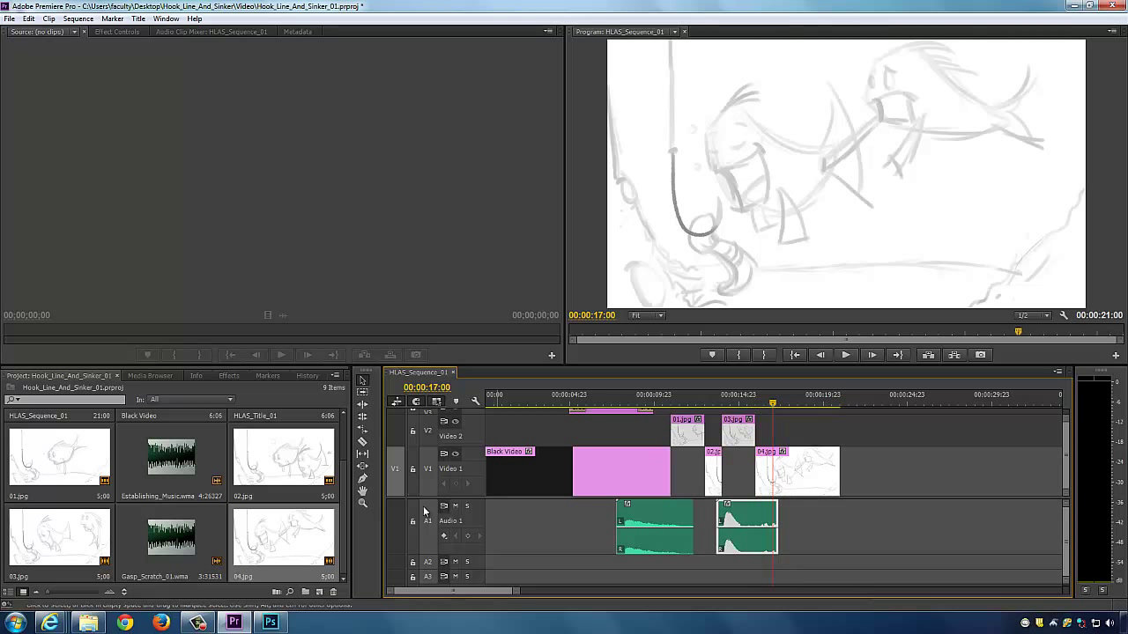
Step: Switch the project's media items from icon view to list view
click(345, 492)
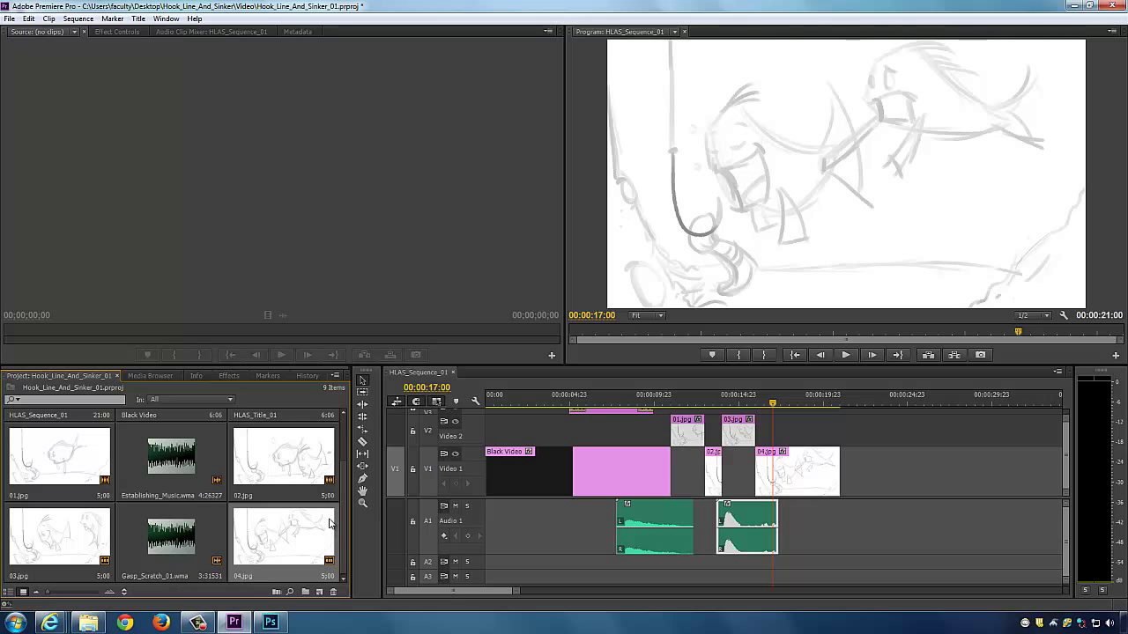
drag(345, 502, 344, 590)
right_click(296, 575)
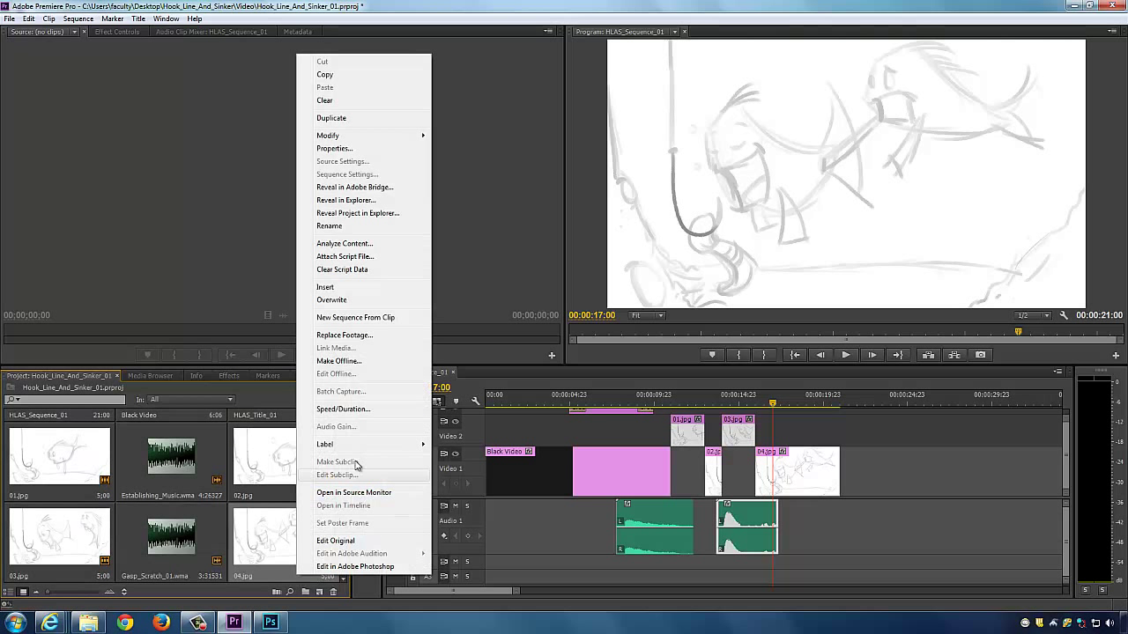
key(Escape)
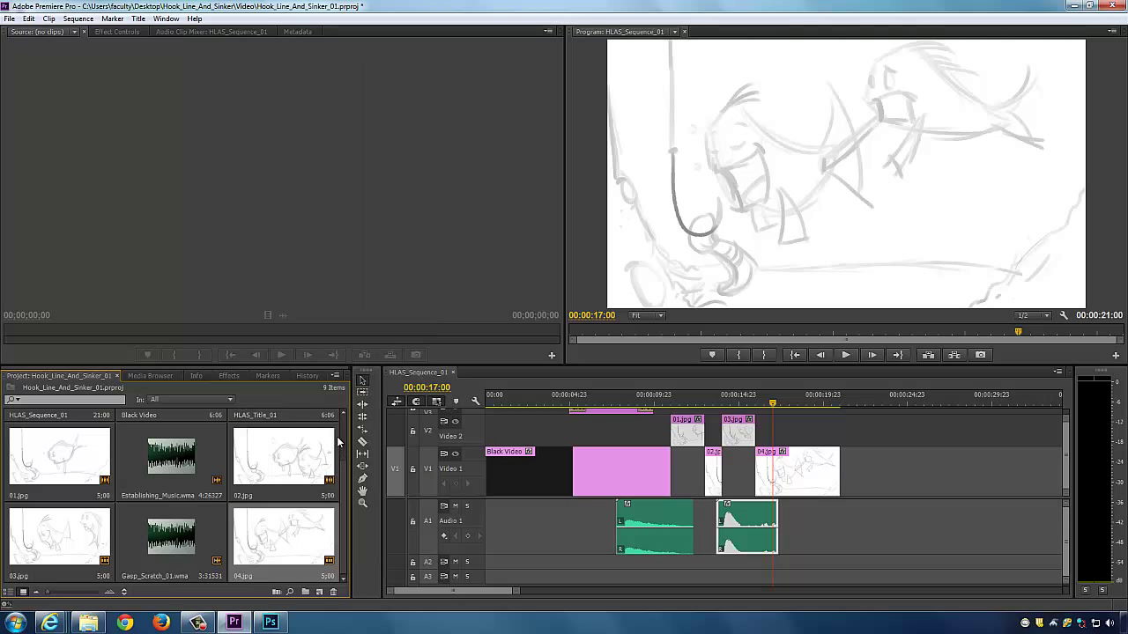
key(ctrl+Page_Up)
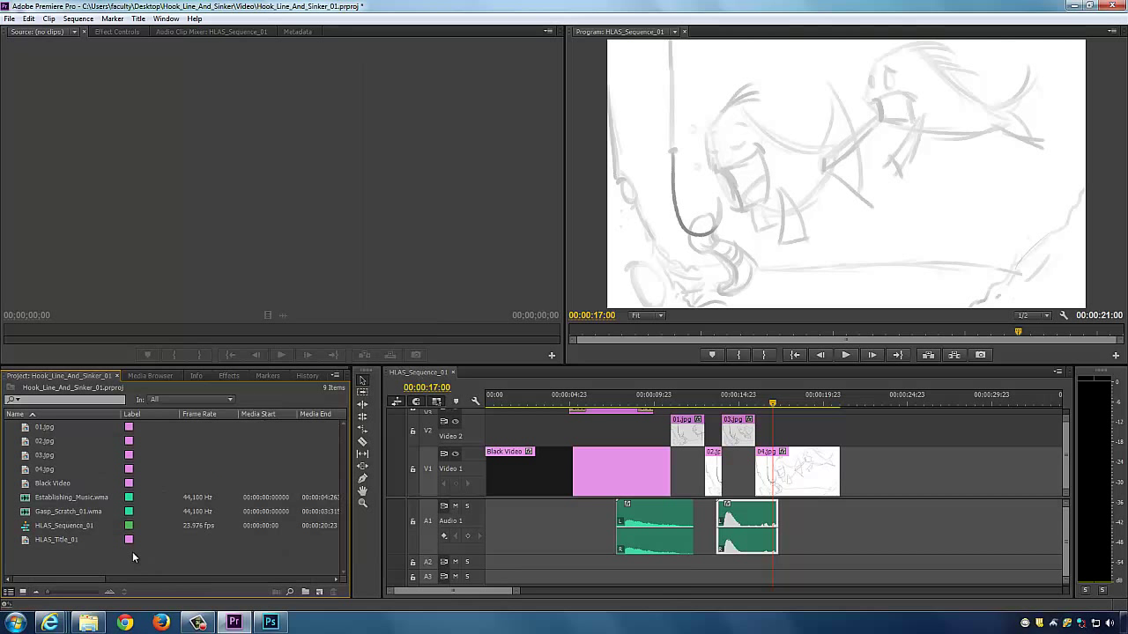
click(25, 595)
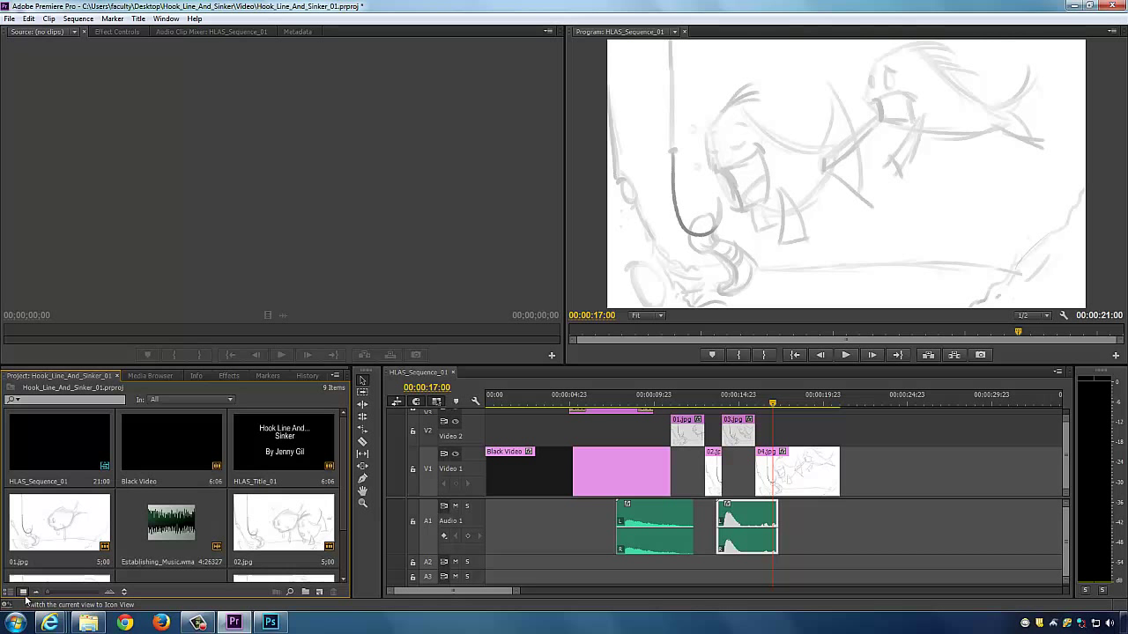
click(8, 593)
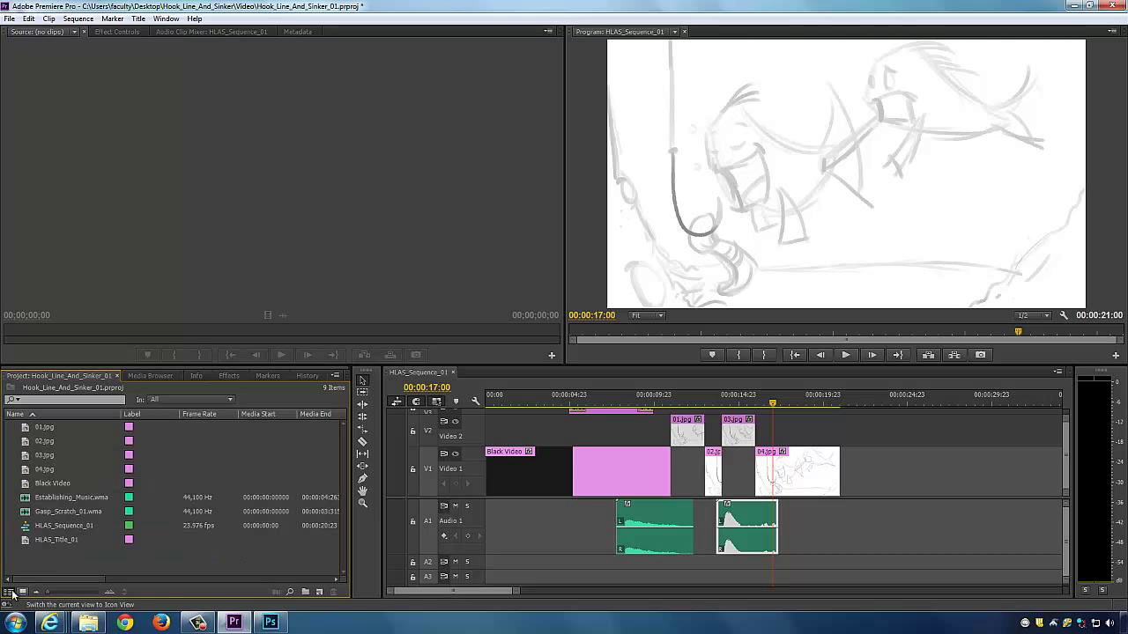
Step: Import 05.jpg from the Images folder into the project
right_click(123, 556)
click(74, 549)
right_click(148, 555)
click(181, 520)
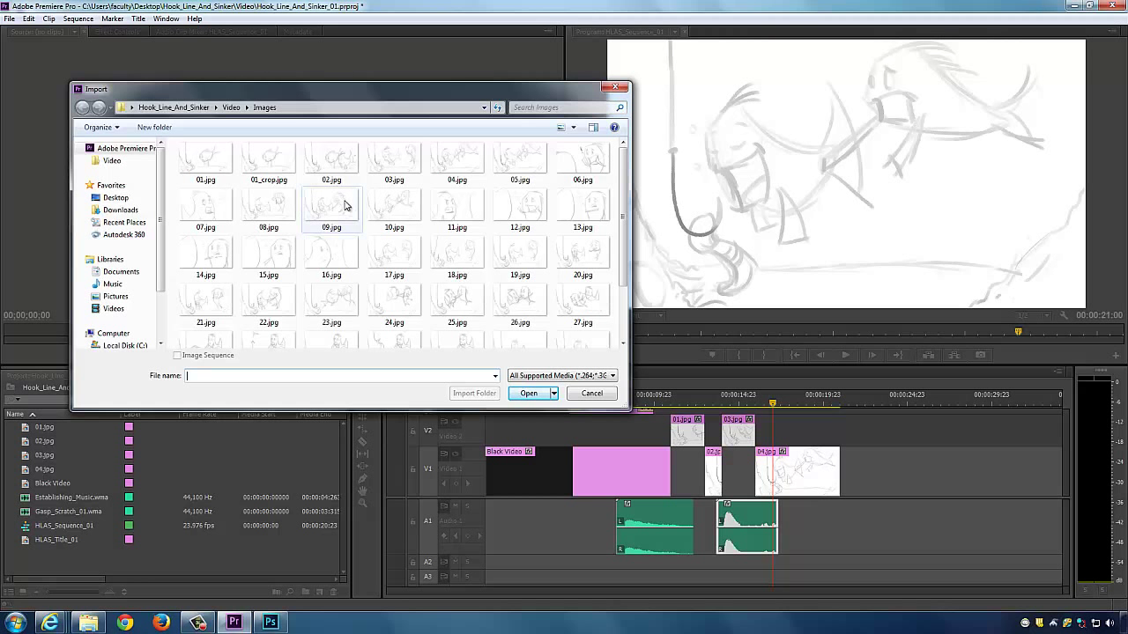
double_click(518, 171)
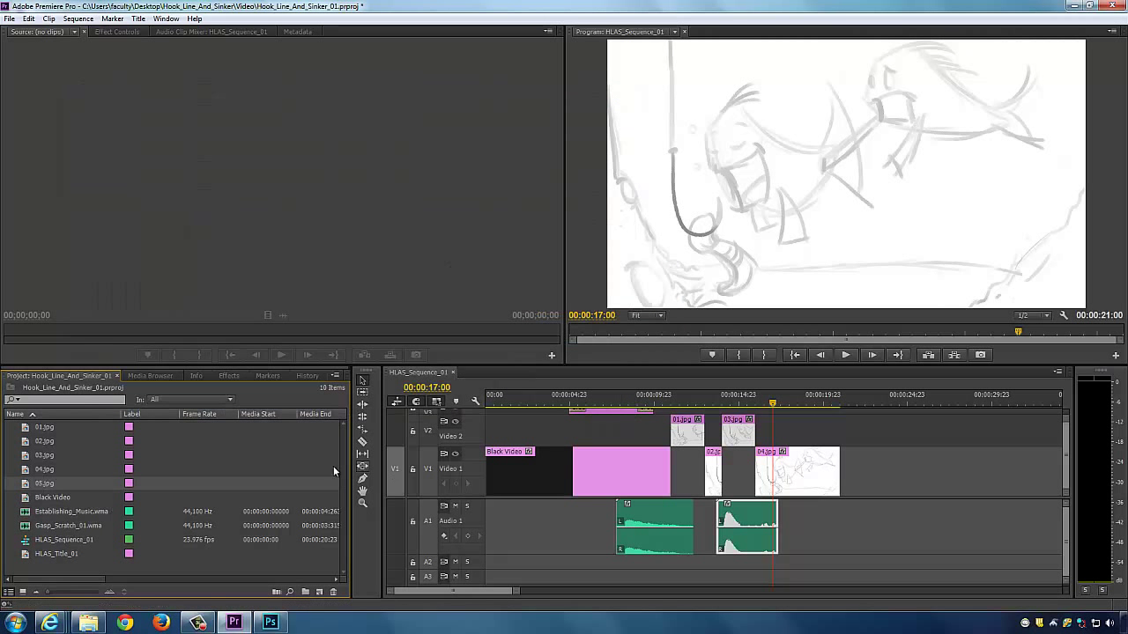
Step: Place 05.jpg on Video 2 directly after 04.jpg, and delete that clip from the timeline again
drag(39, 487, 846, 436)
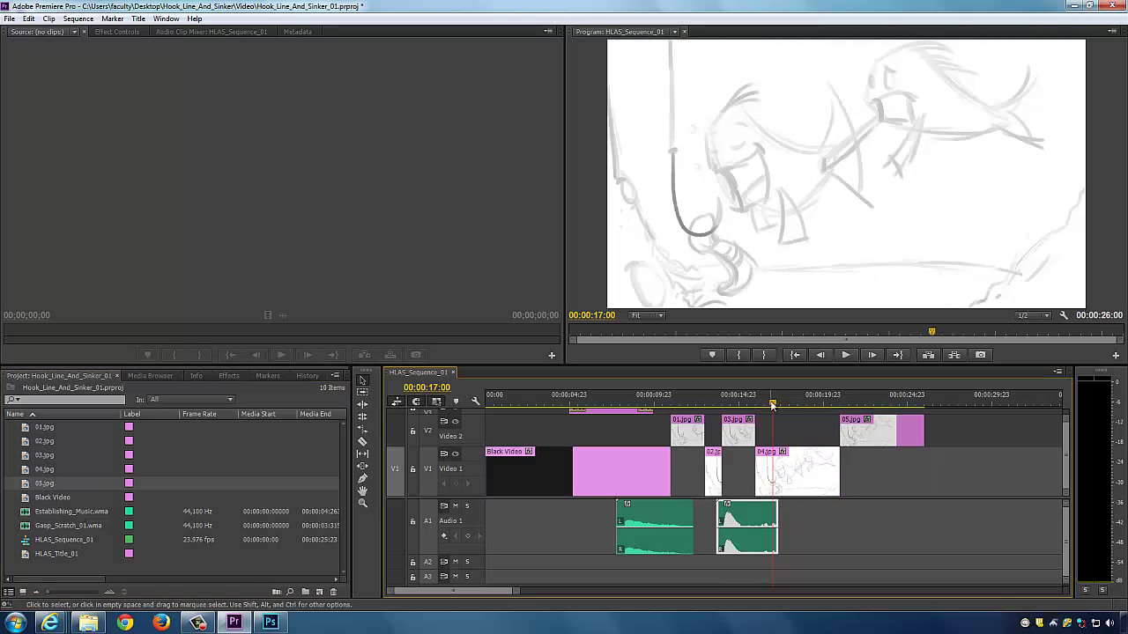
mouse_move(782, 405)
mouse_down()
mouse_move(758, 407)
mouse_move(785, 416)
mouse_up()
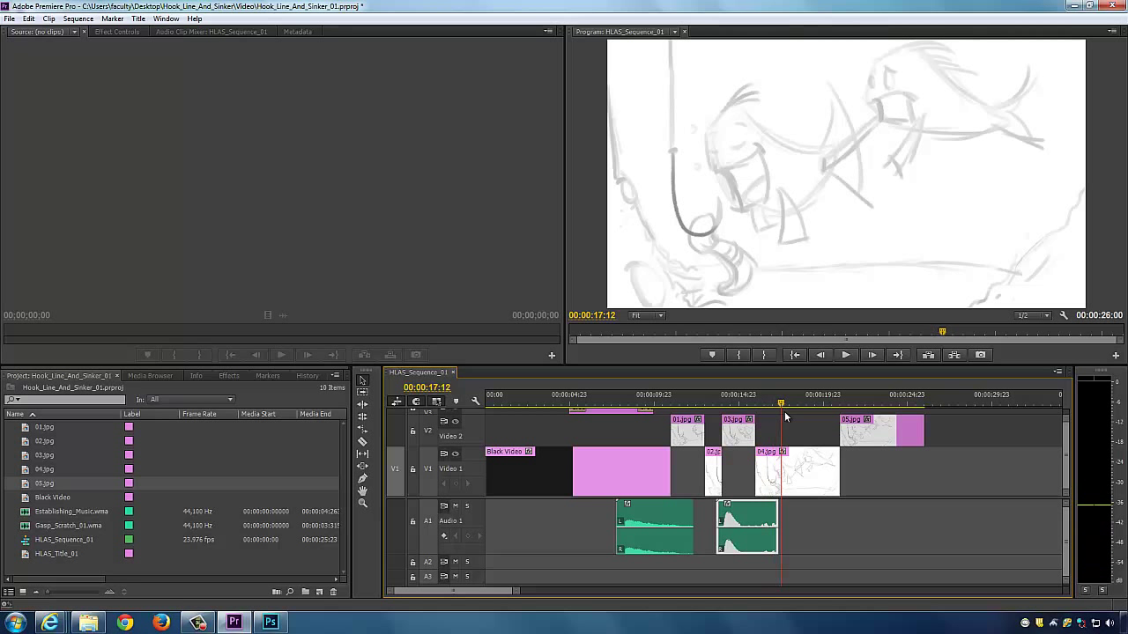
click(867, 437)
key(Delete)
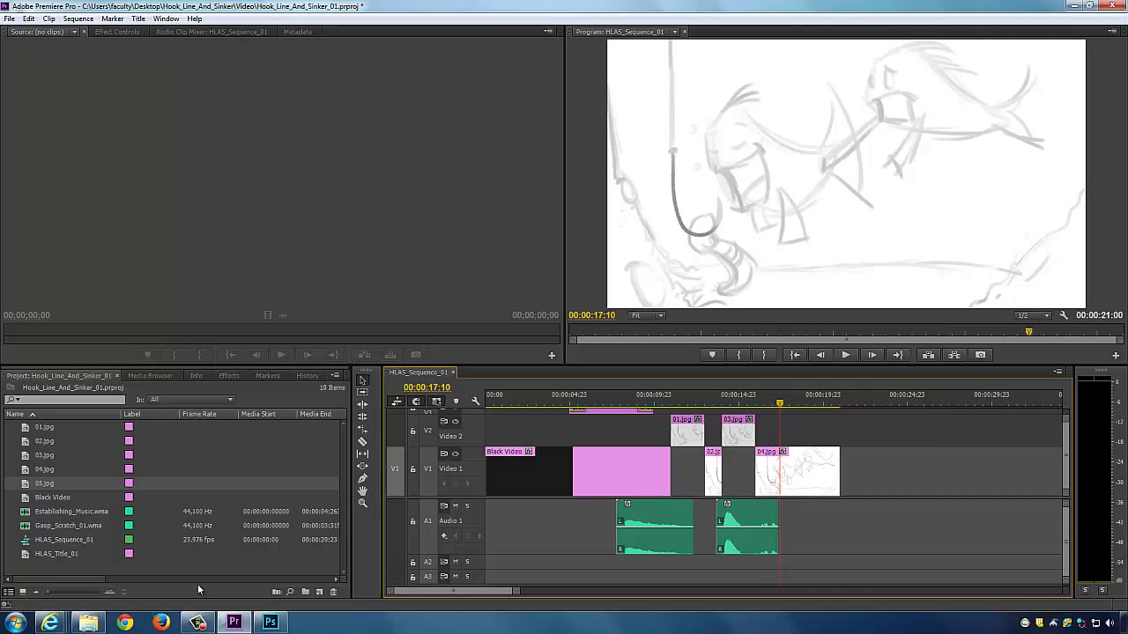
Step: Import Donuts_Scratch_01.wma from the project's Audio folder and place it on track A2, starting shortly after 04.jpg begins
right_click(195, 562)
click(227, 528)
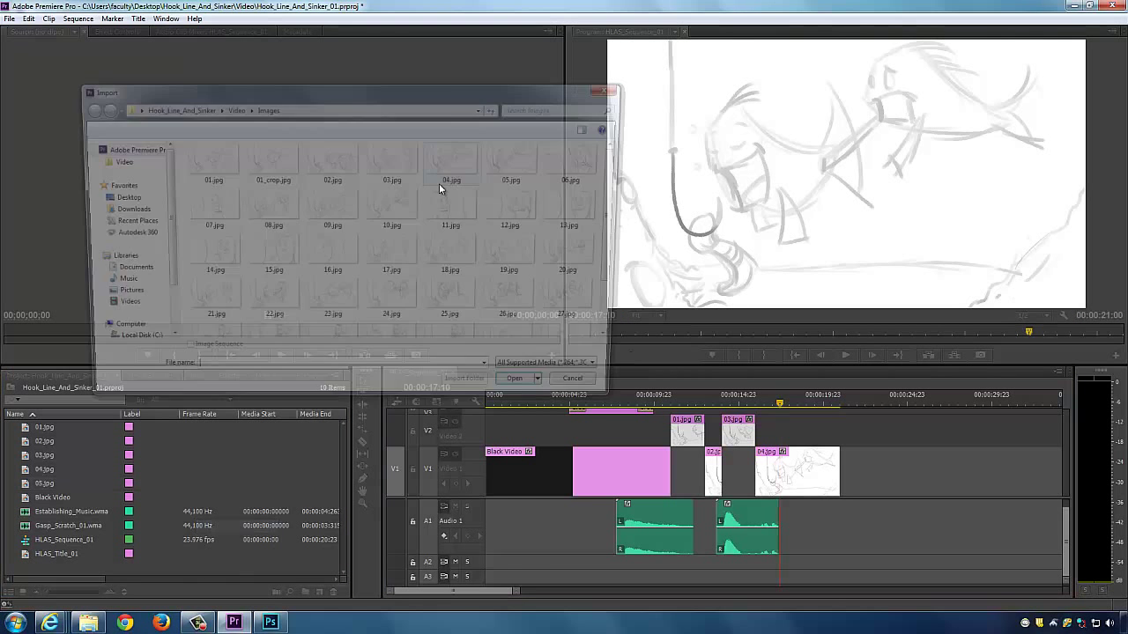
click(231, 106)
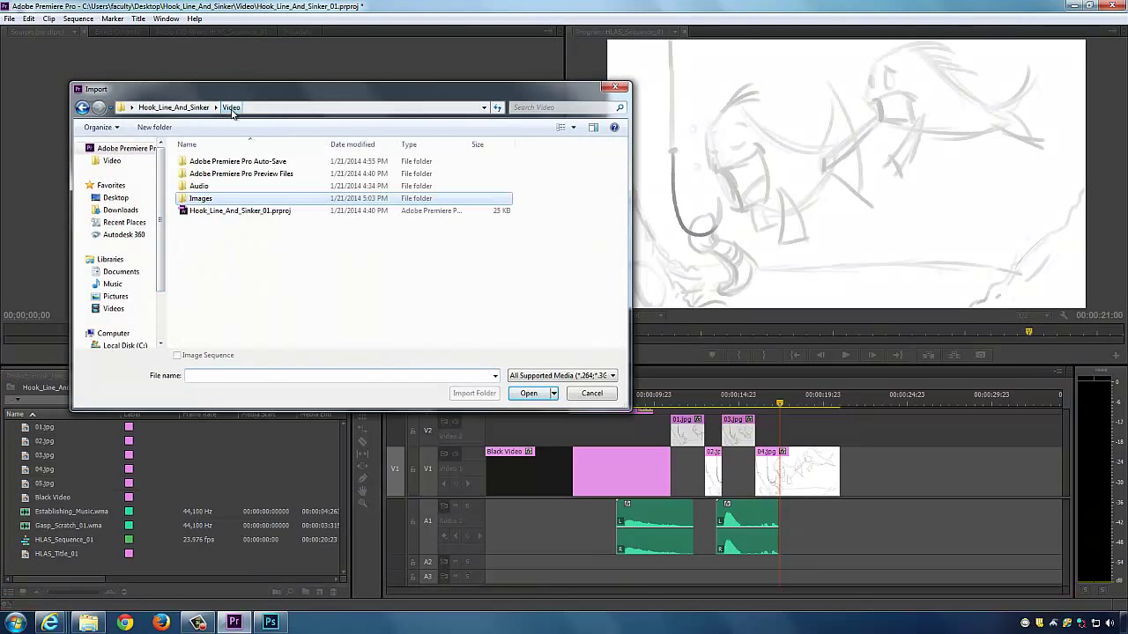
double_click(213, 186)
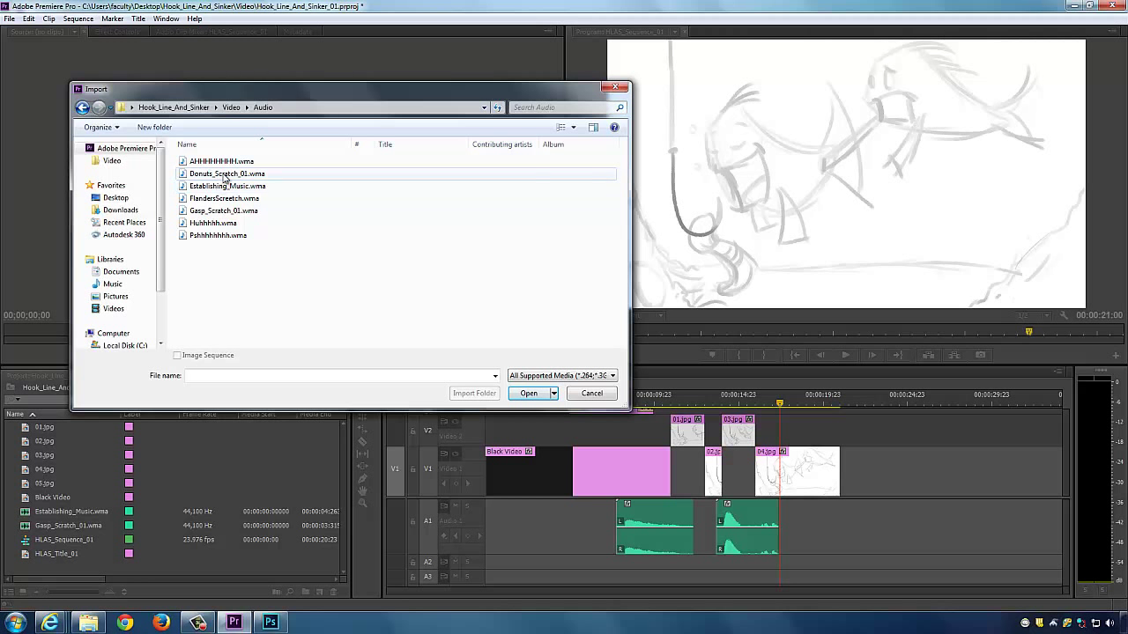
click(225, 175)
double_click(204, 176)
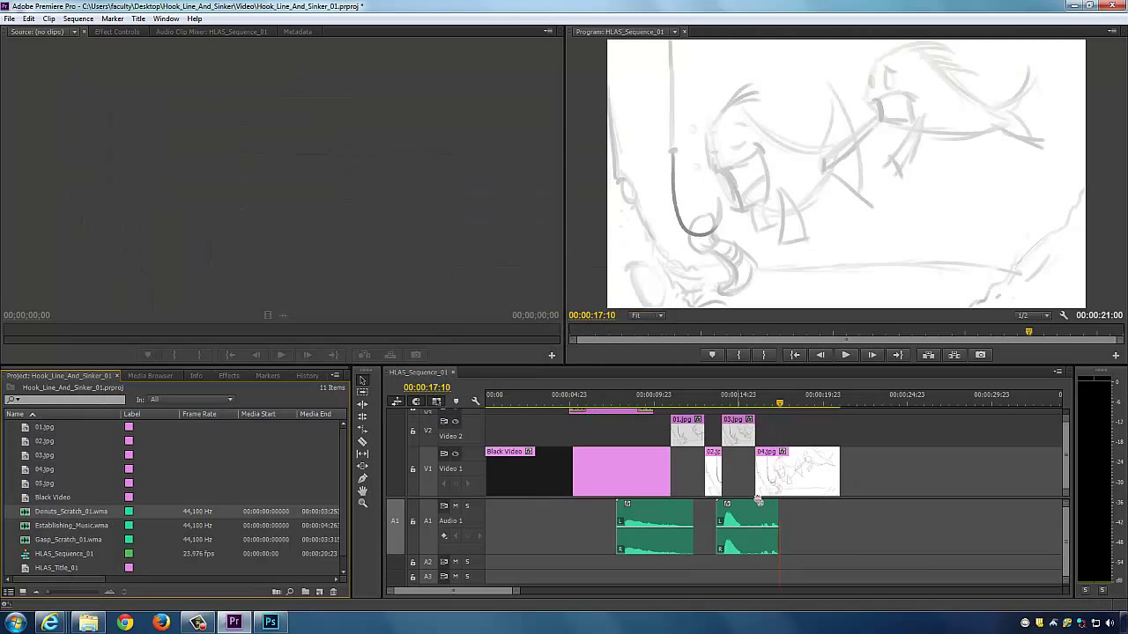
drag(759, 502, 767, 562)
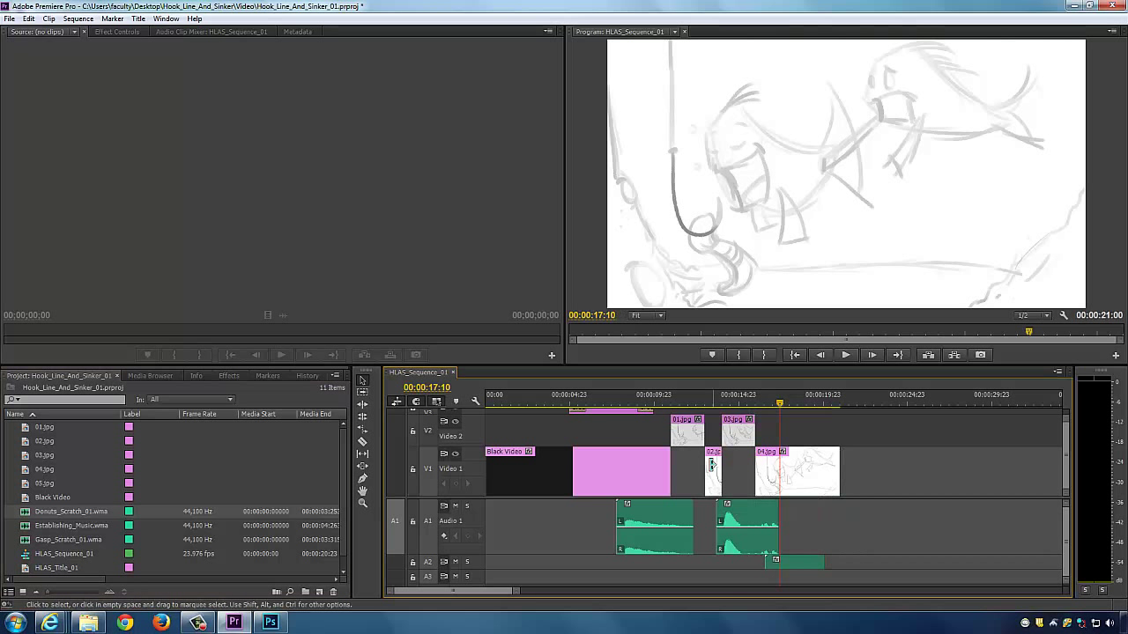
Step: Enlarge track A2 to show the donuts clip's waveform and play back the section around 04.jpg
scroll(573, 502, down, 2)
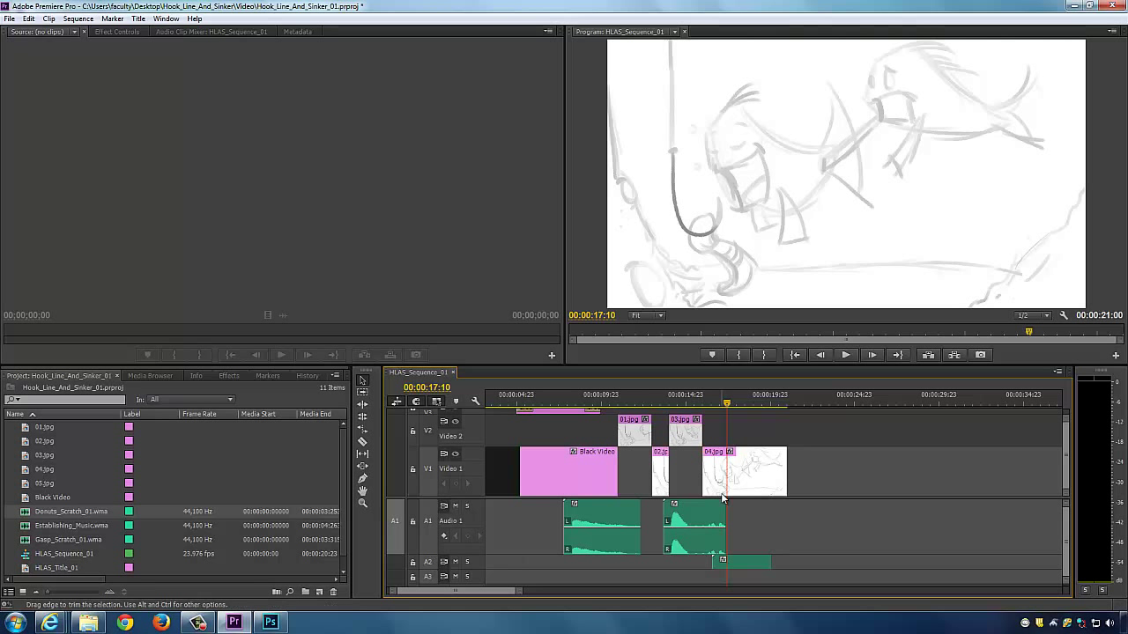
scroll(477, 562, up, 2)
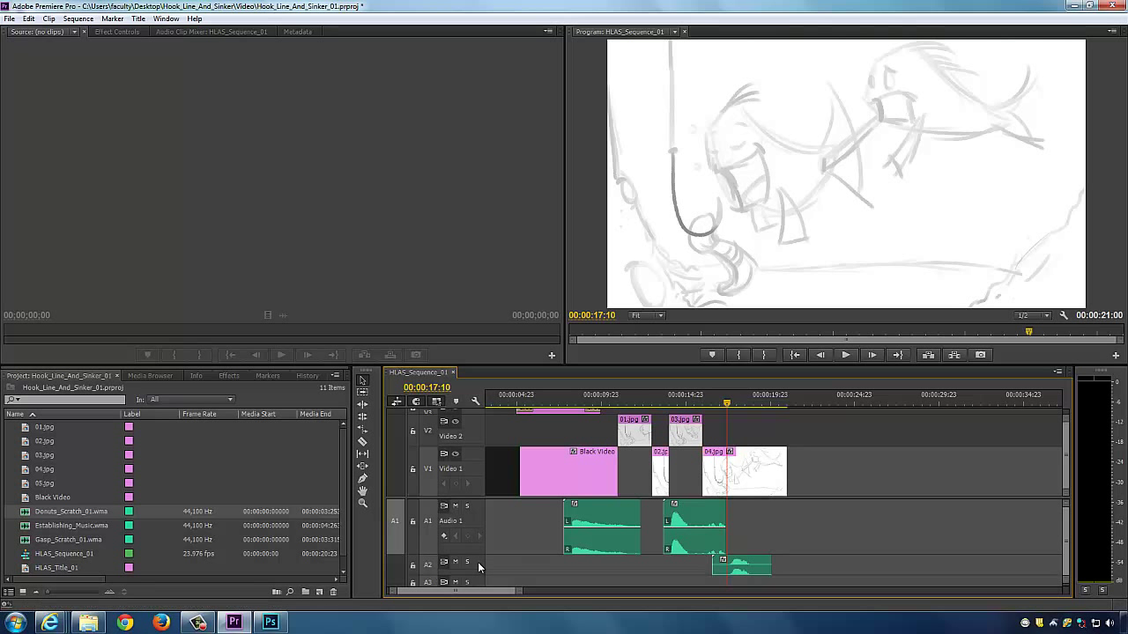
scroll(797, 506, down, 1)
drag(710, 406, 672, 407)
key(space)
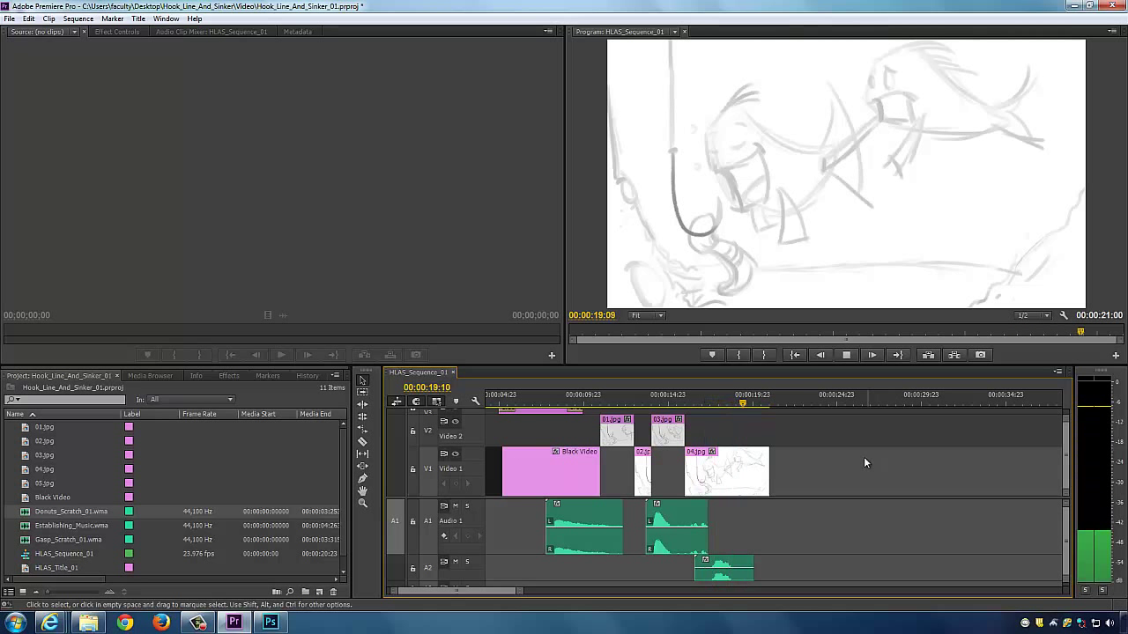
key(space)
key(space)
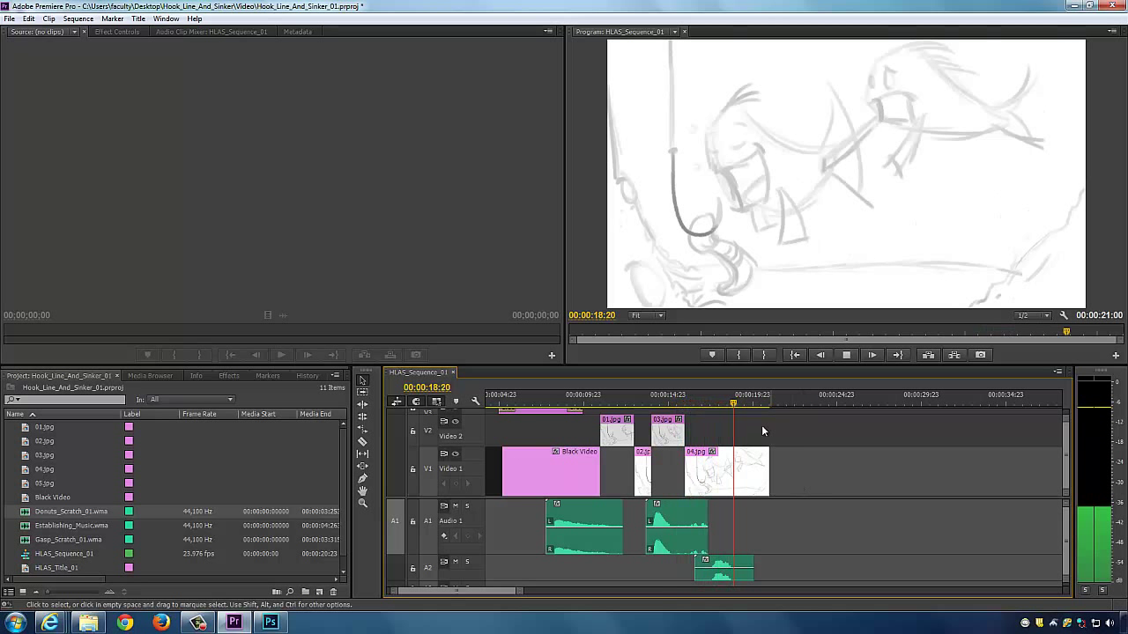
Step: Trim both ends of the donuts scratch clip on A2 so it runs from 00:00:17:07 to 00:00:19:03
click(716, 407)
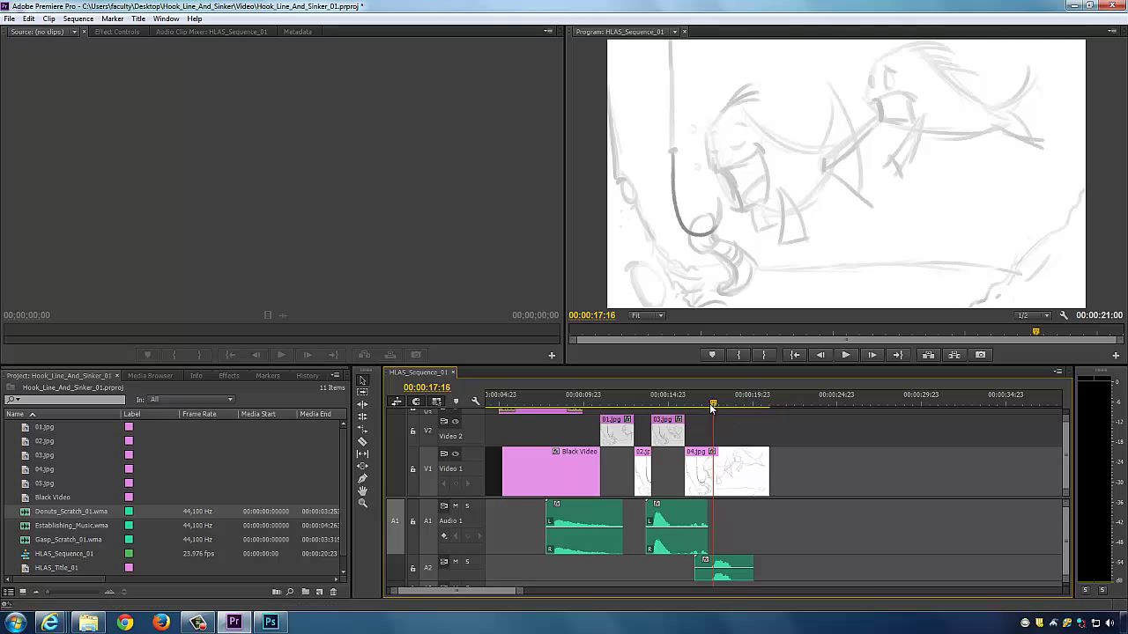
drag(712, 407, 694, 409)
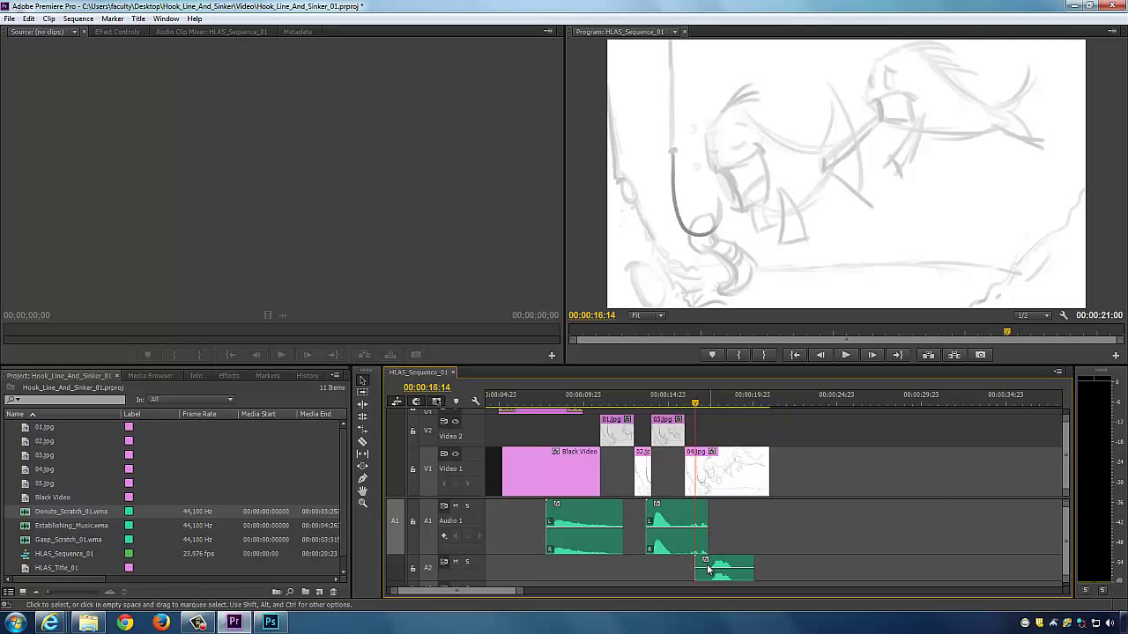
click(706, 405)
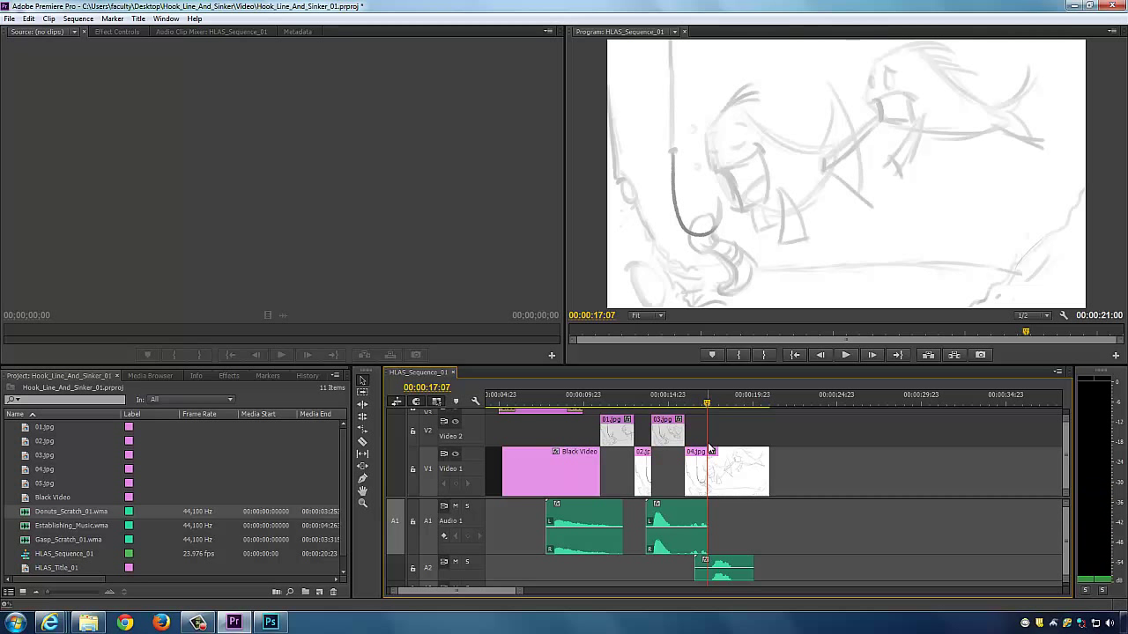
click(707, 405)
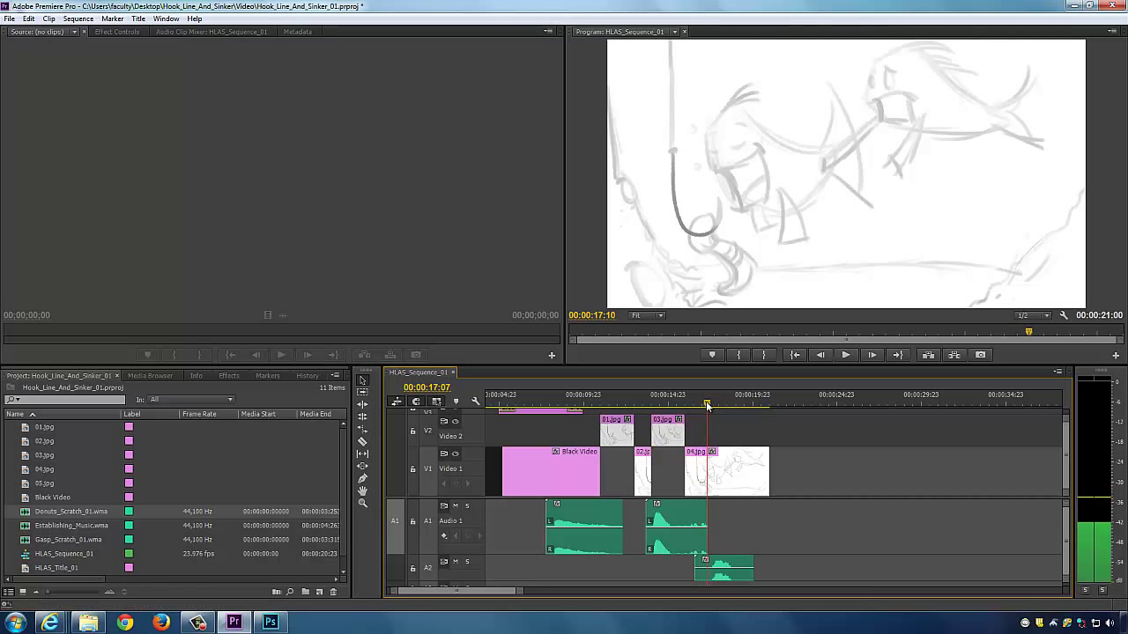
drag(694, 563, 707, 562)
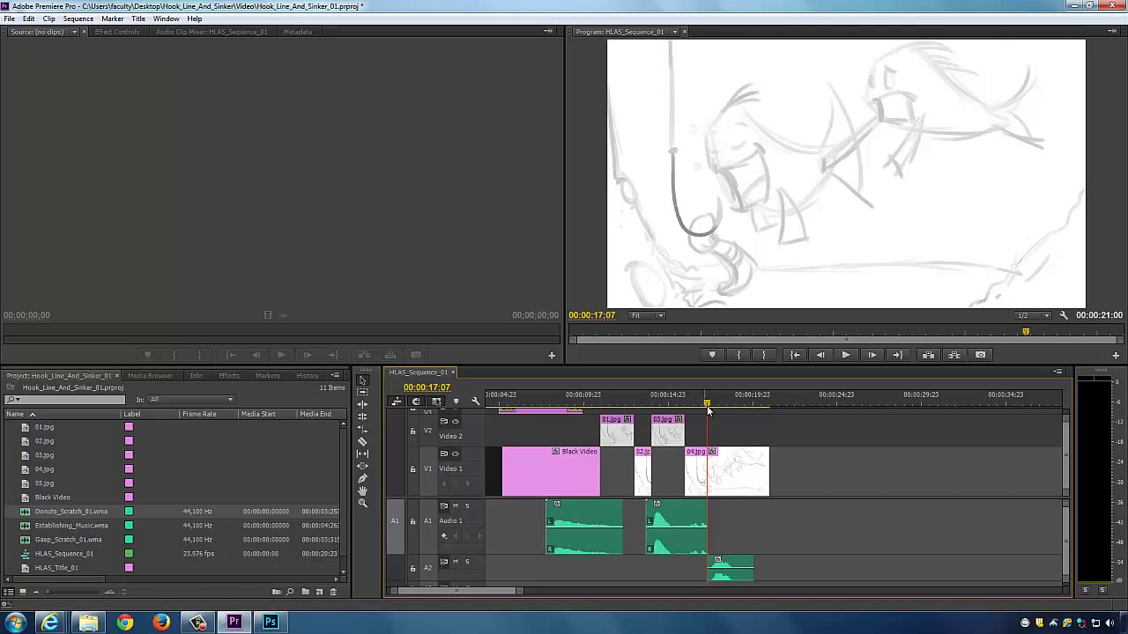
drag(707, 411, 738, 405)
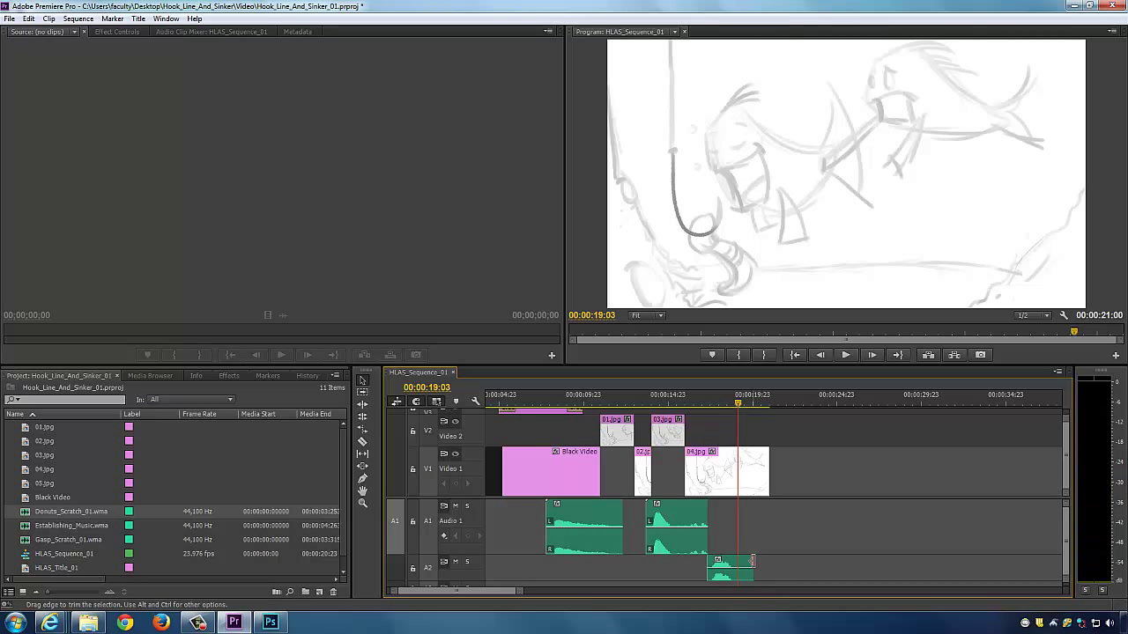
drag(741, 564, 737, 564)
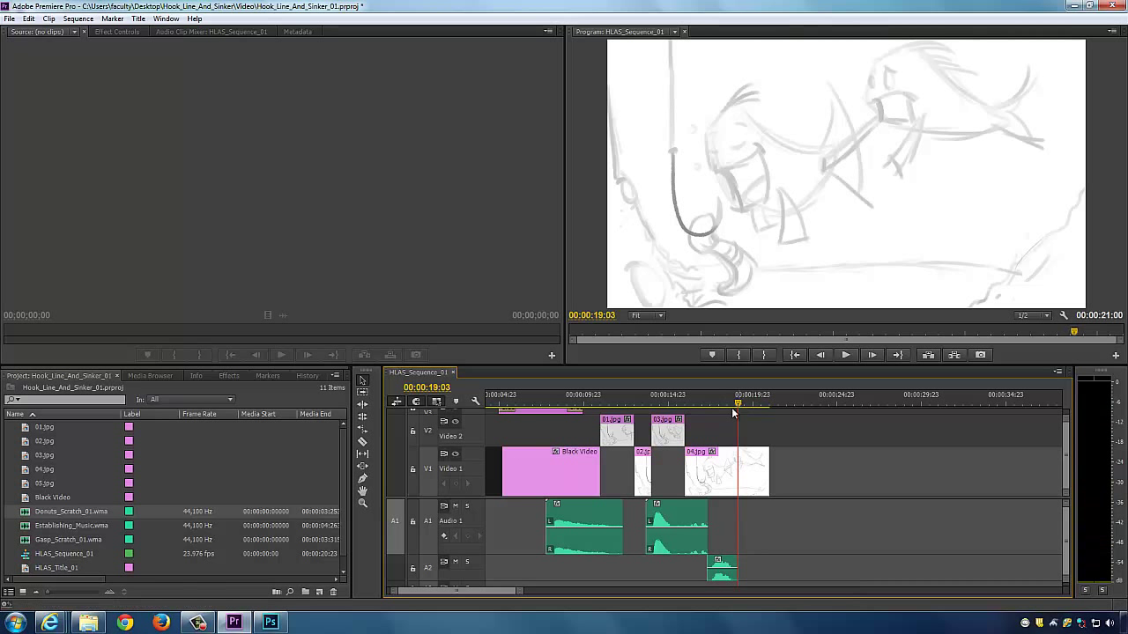
Step: Move the trimmed donuts clip on A2 earlier, checking it by playback, so it starts at about 00:00:16:07, just after 04.jpg begins
drag(731, 407, 702, 399)
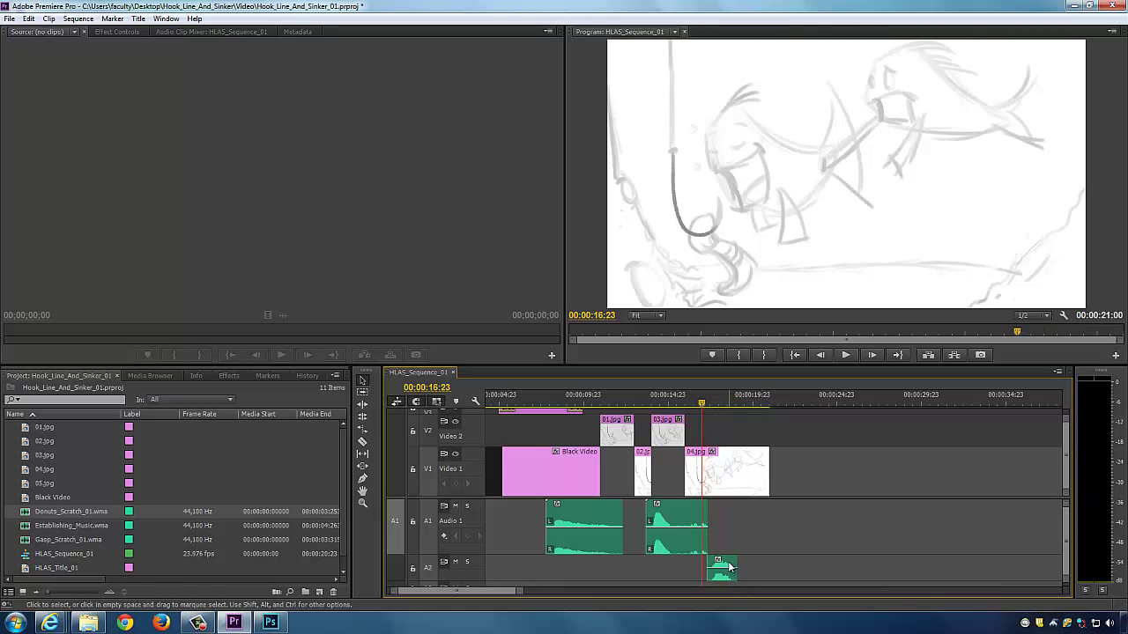
drag(729, 566, 721, 566)
click(675, 403)
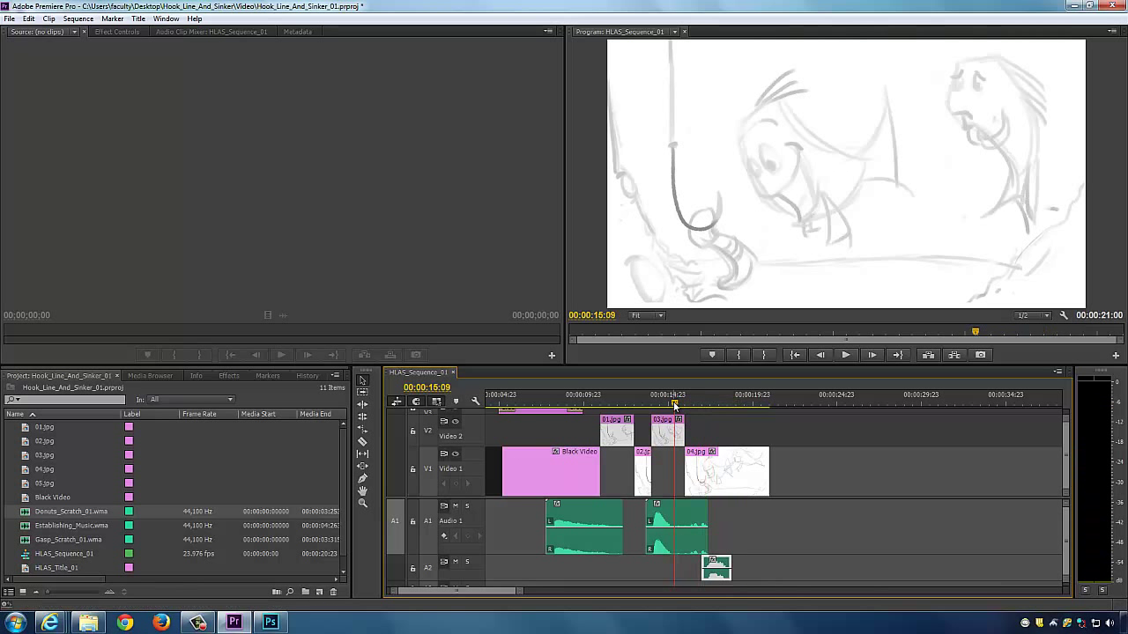
key(space)
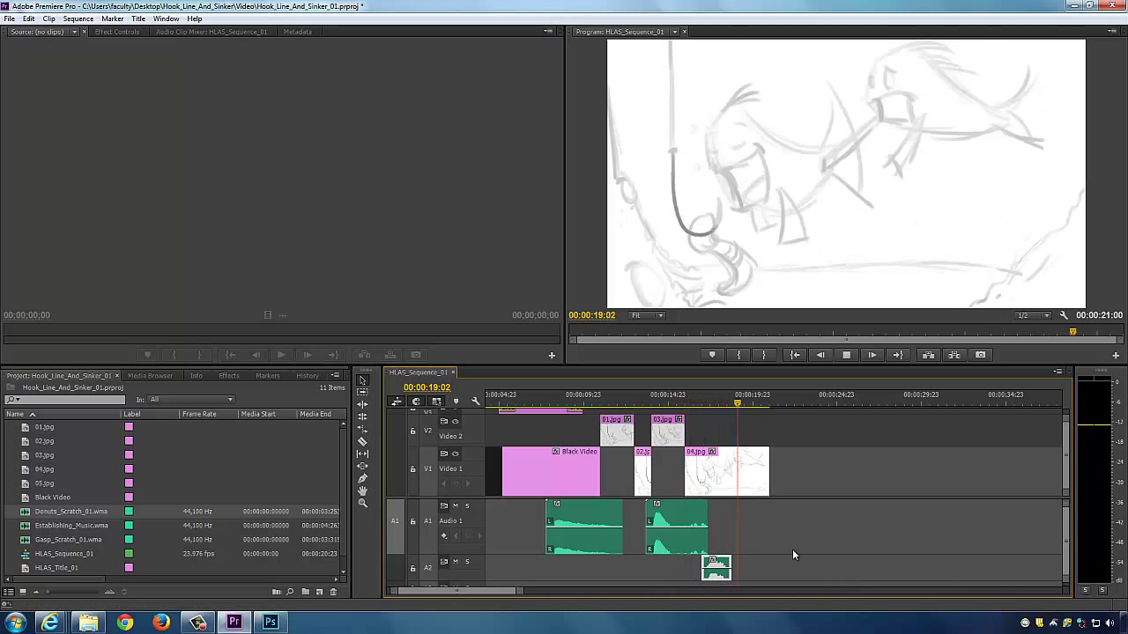
drag(739, 404, 688, 418)
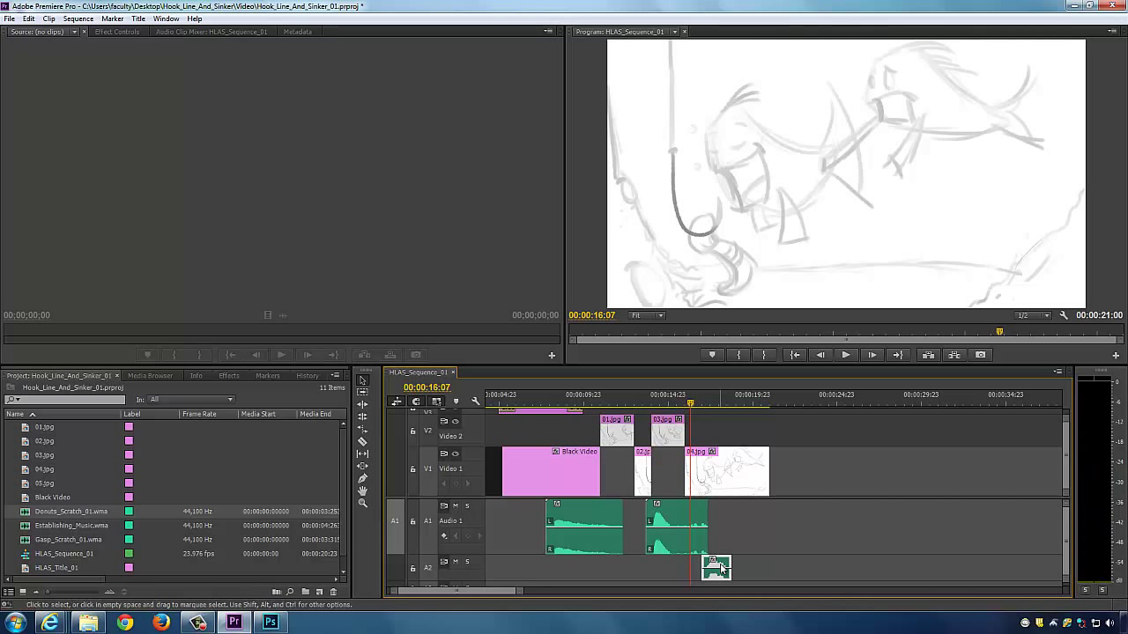
drag(718, 570, 708, 569)
Step: Play back from about 00:00:13:17 and shorten 04.jpg on Video 1 to end with the donuts clip at 00:00:18:03
drag(688, 403, 650, 404)
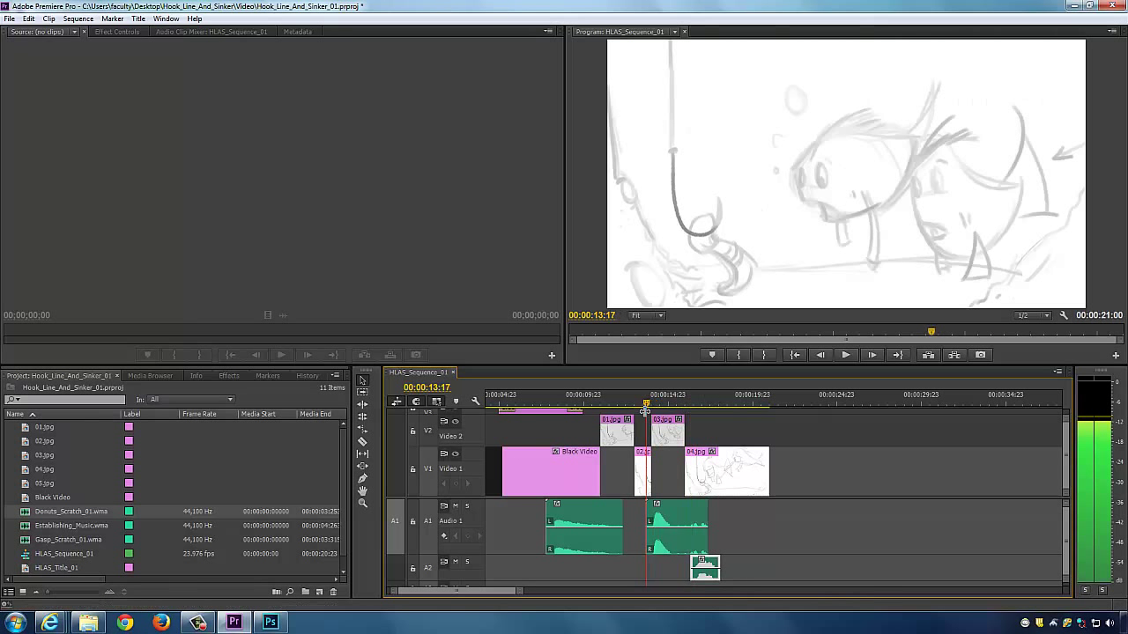
key(space)
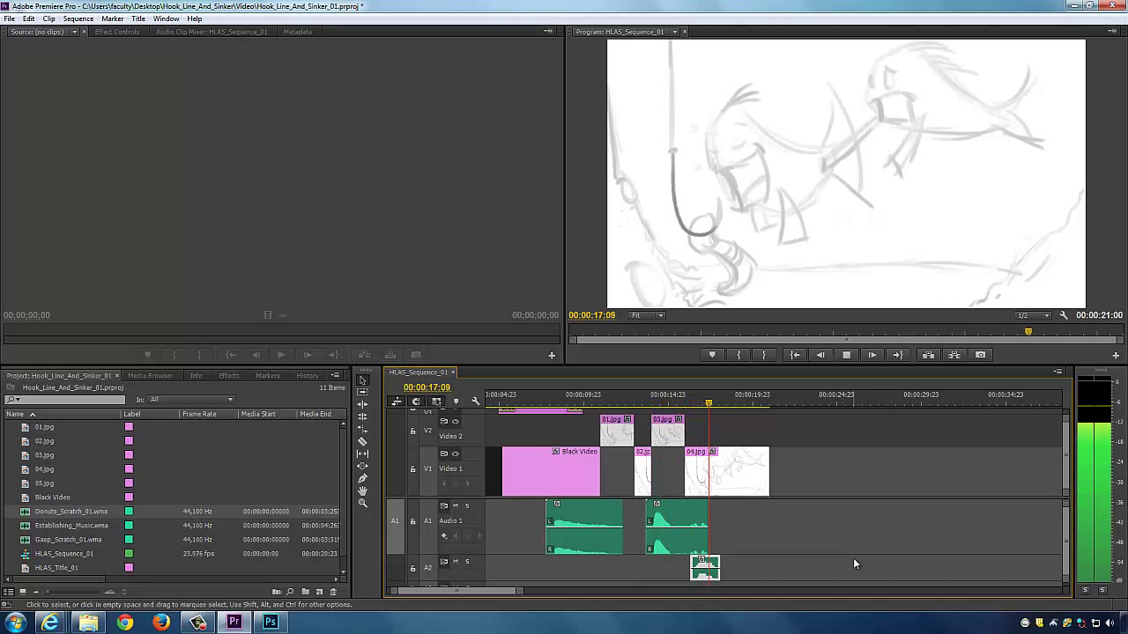
key(space)
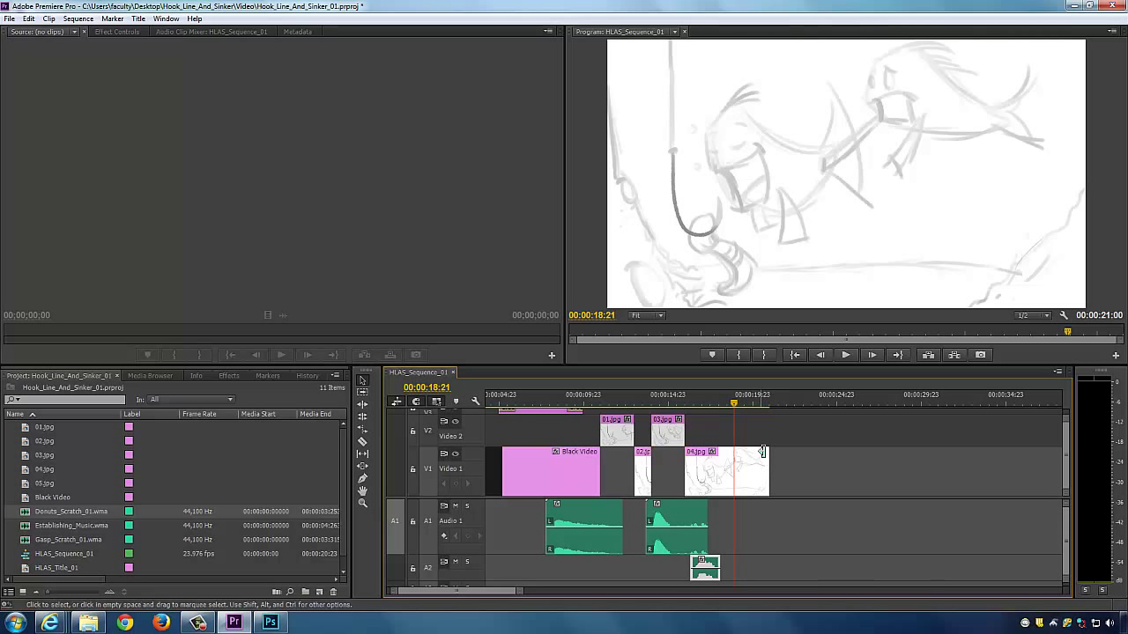
drag(768, 468, 719, 468)
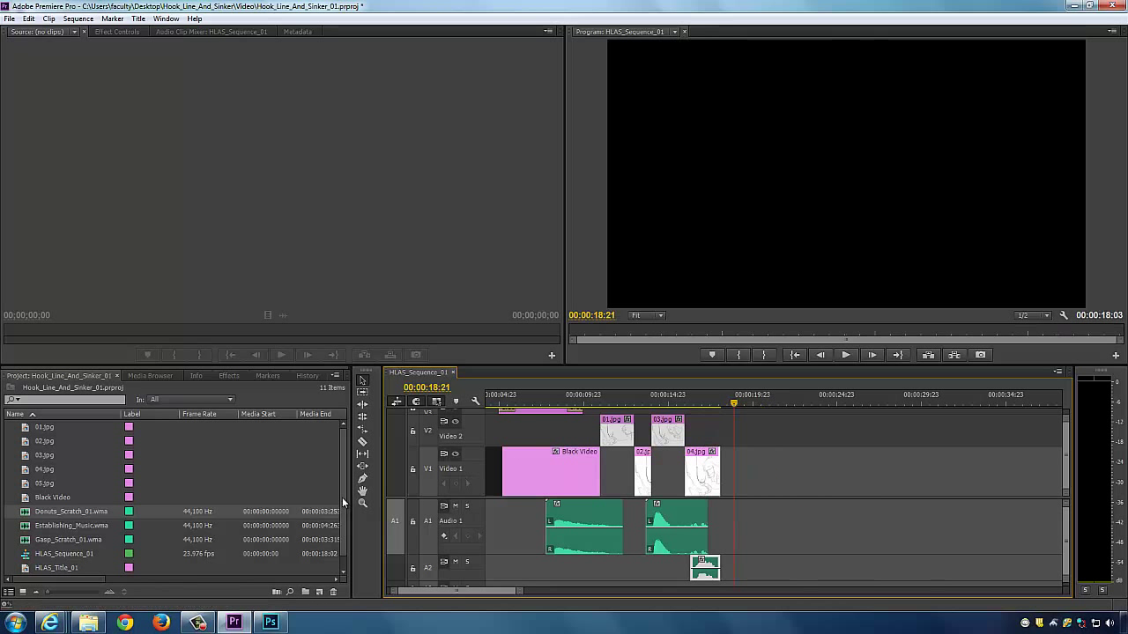
Step: Switch the project's media items from list view to icon view
click(254, 399)
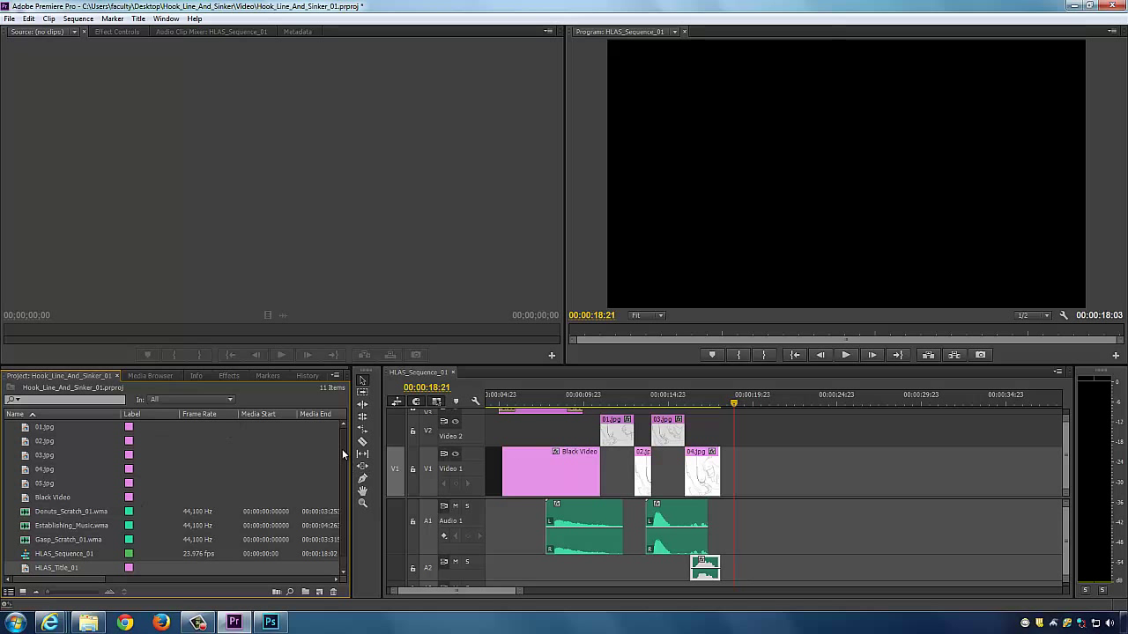
click(24, 592)
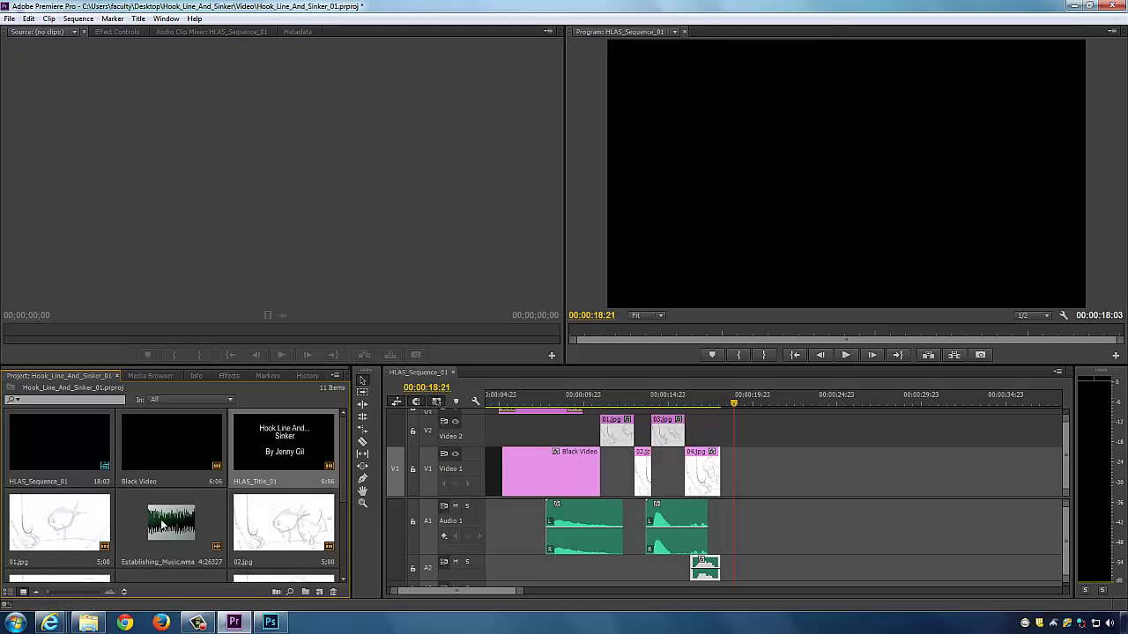
right_click(181, 442)
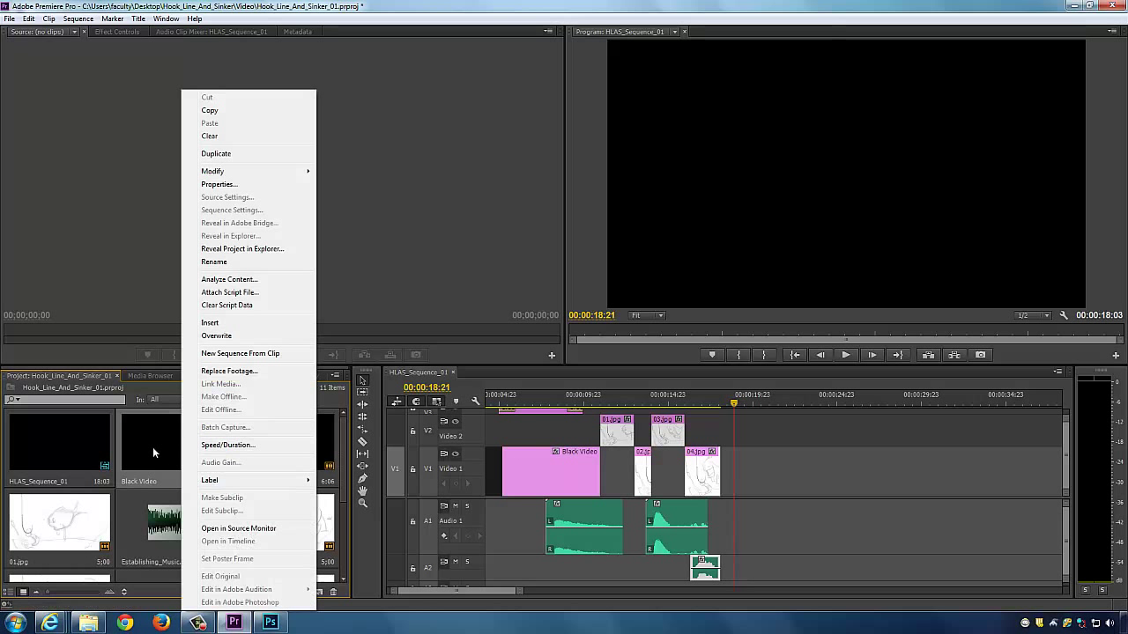
click(160, 426)
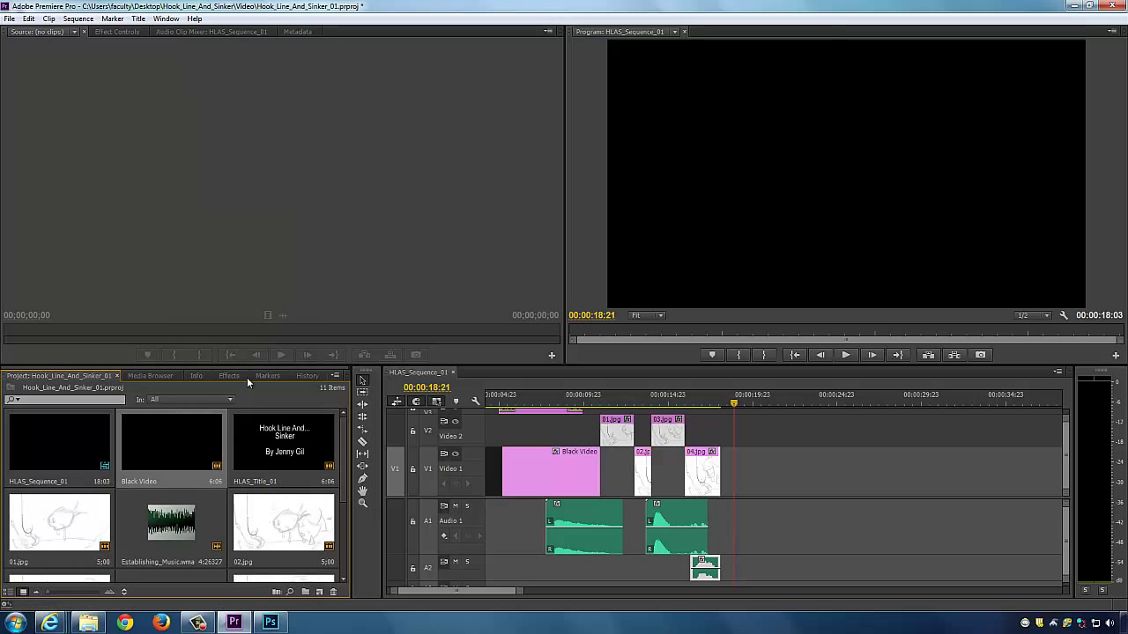
Step: Import 05.jpg from the Video folder's Images subfolder into the project again
right_click(263, 401)
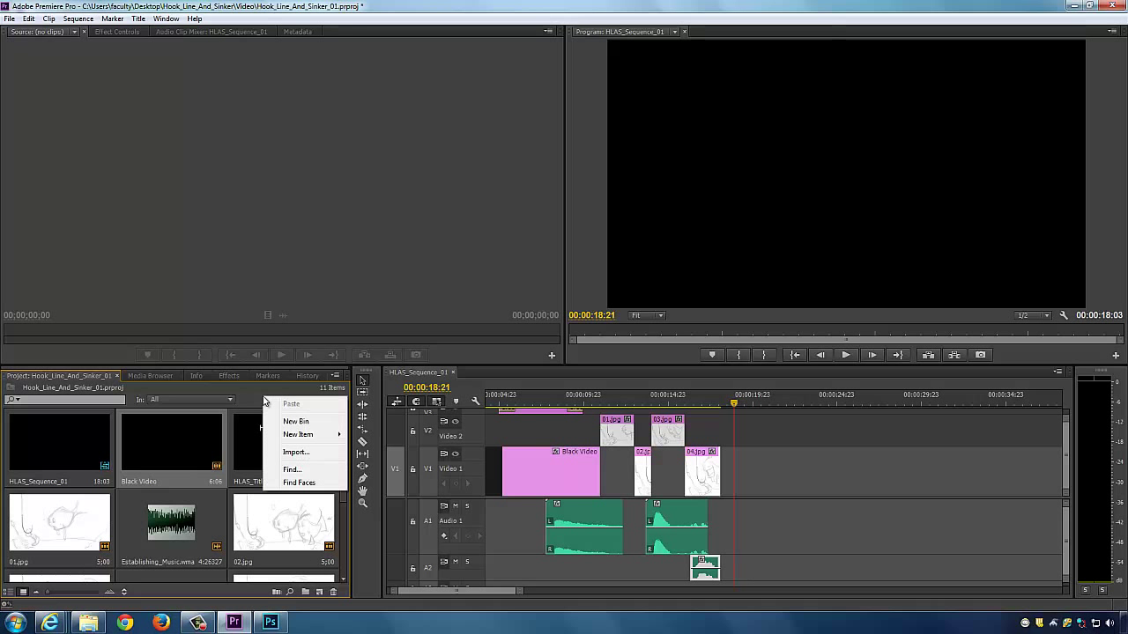
click(295, 452)
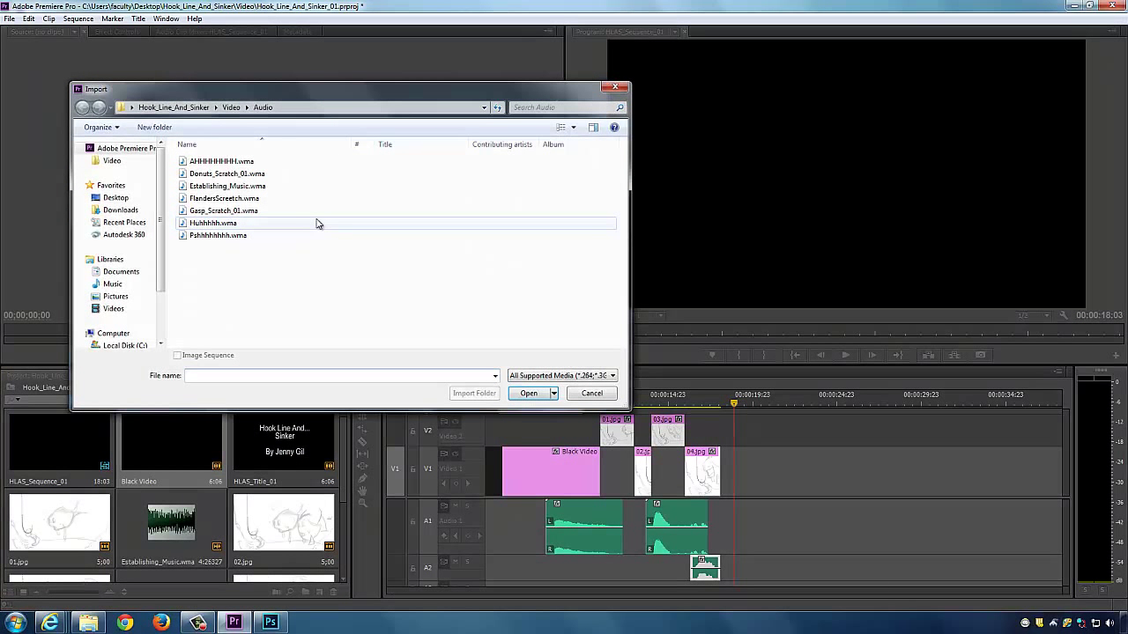
click(232, 108)
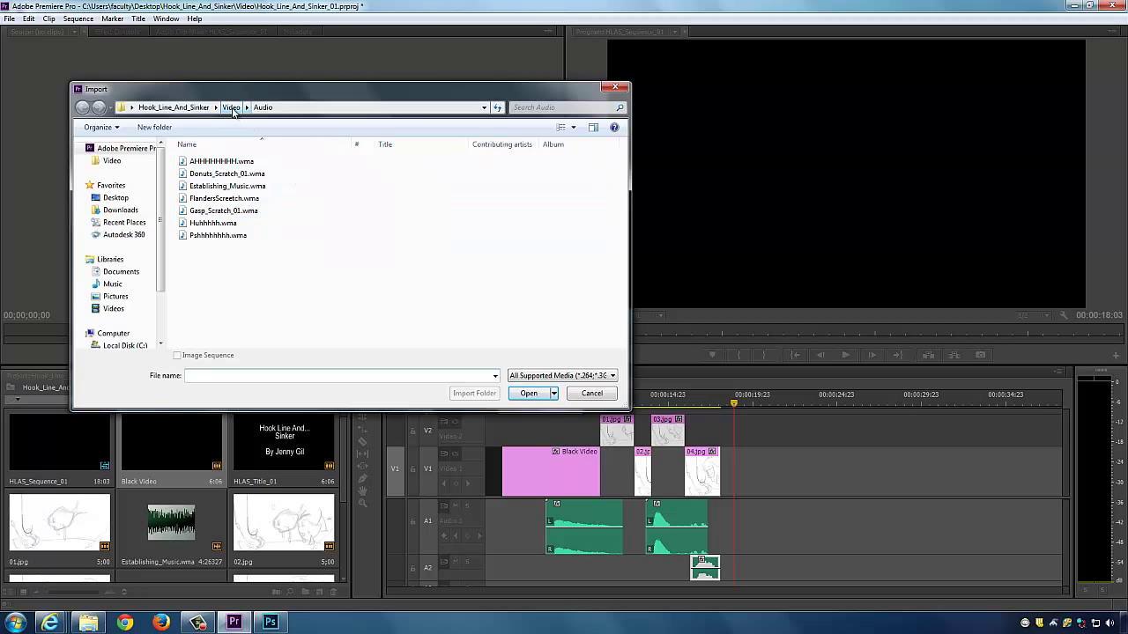
double_click(223, 198)
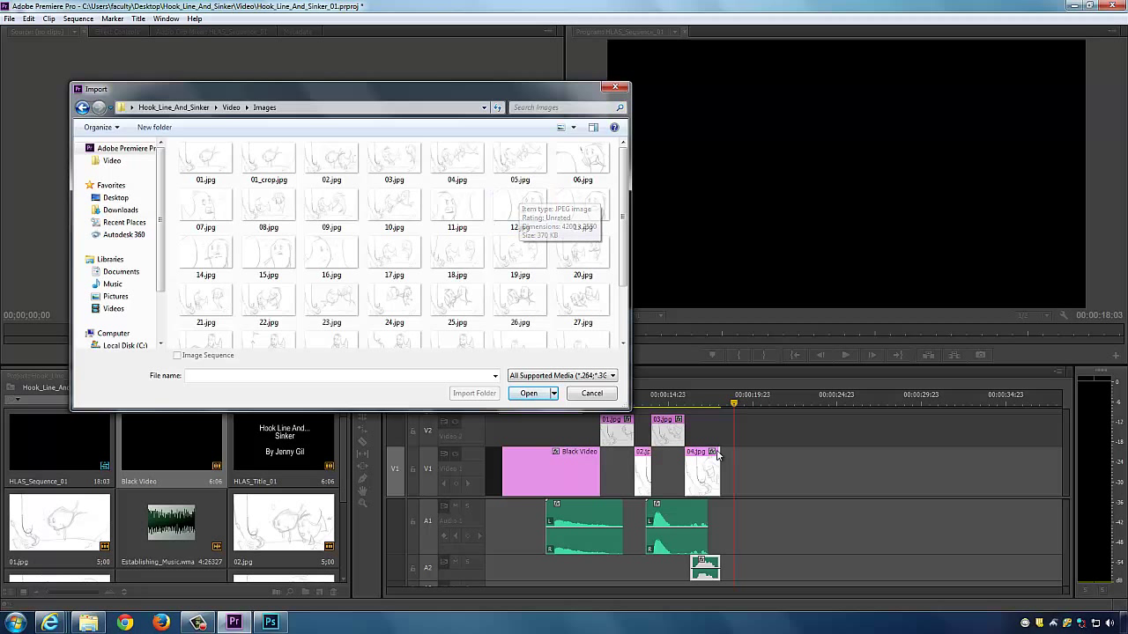
click(516, 165)
double_click(516, 165)
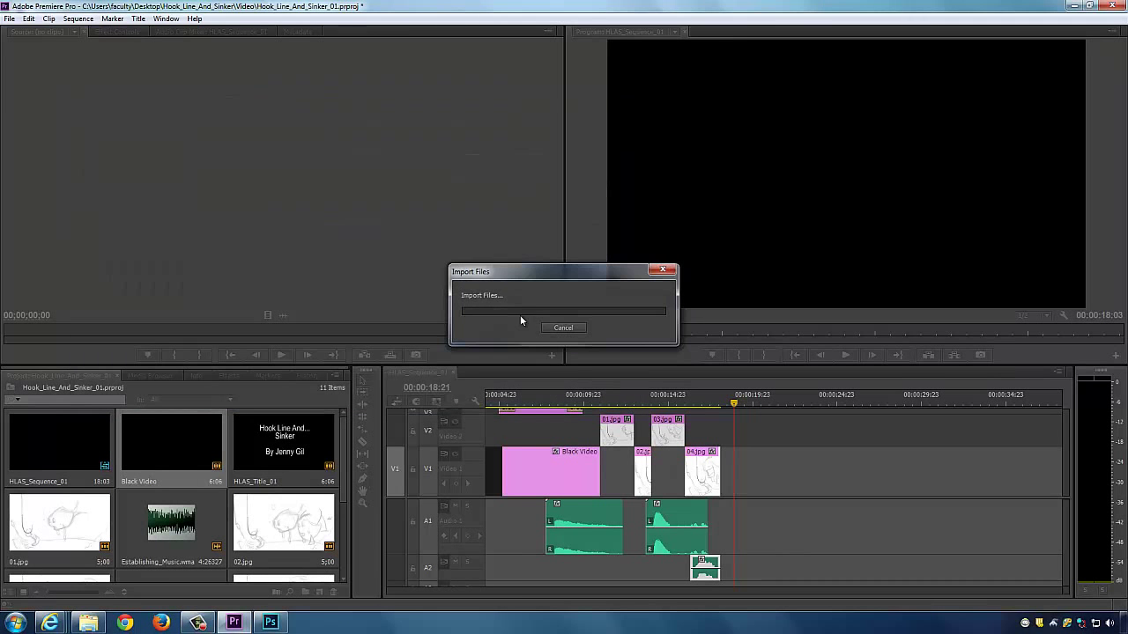
key(ctrl+s)
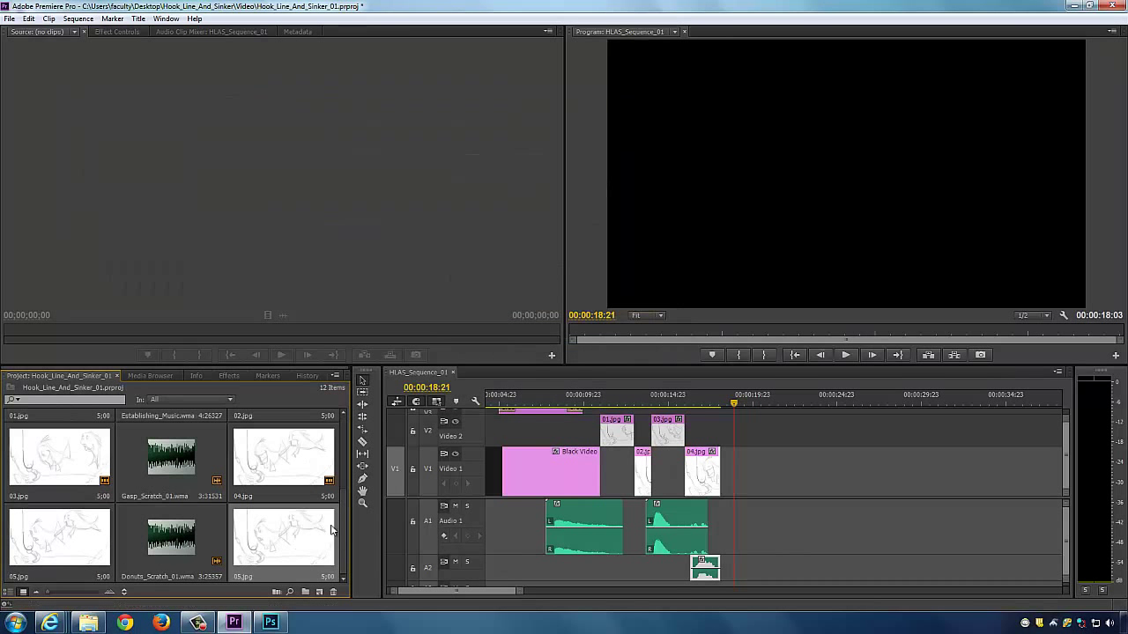
Step: Place the newly imported 05.jpg on Video 2 directly after 04.jpg and play the sequence from 00:00:13:11 to check the cut
drag(344, 507, 344, 519)
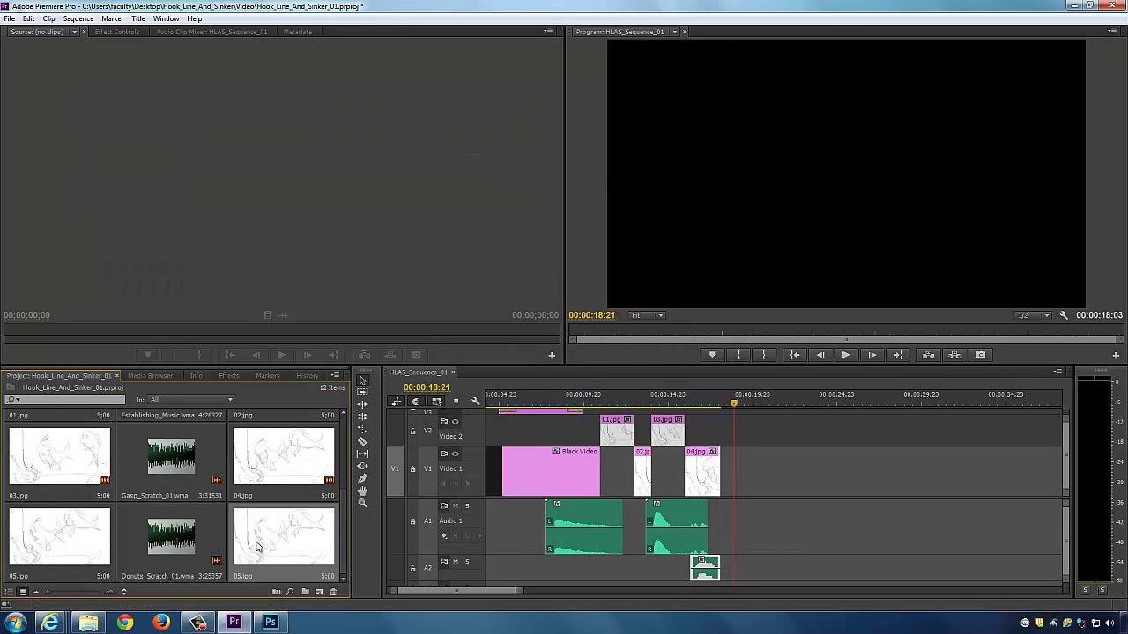
mouse_move(257, 546)
mouse_down()
mouse_move(758, 469)
mouse_move(758, 432)
mouse_move(745, 432)
mouse_move(735, 403)
mouse_move(642, 403)
mouse_up()
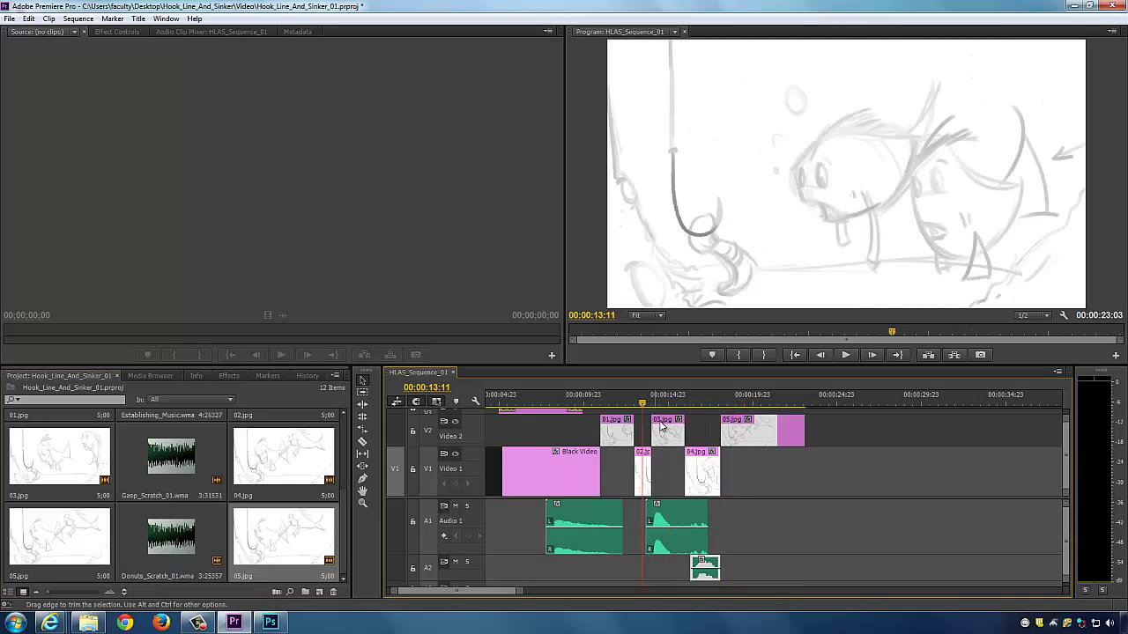
key(space)
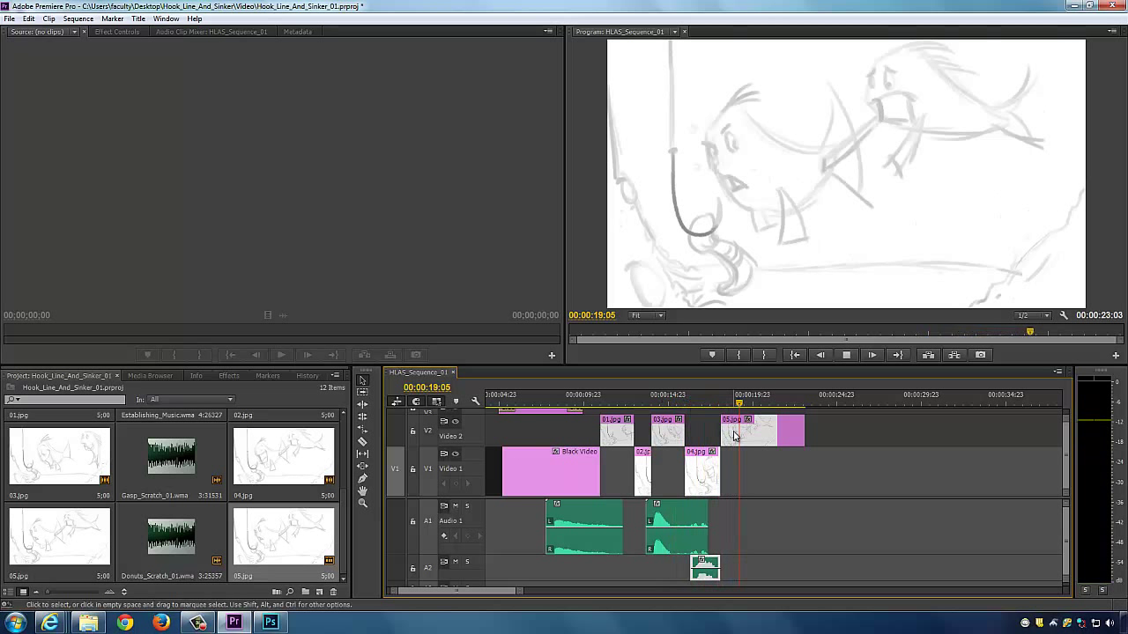
key(space)
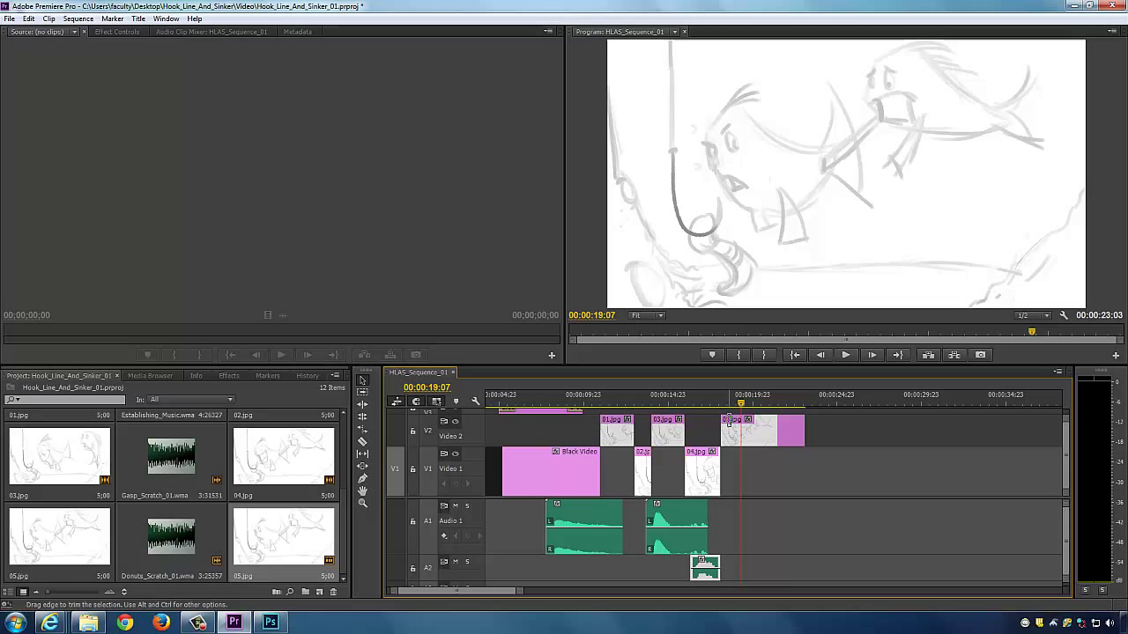
Step: Import Huhhhhh.wma from the Video folder's Audio subfolder into the project
right_click(264, 397)
click(297, 451)
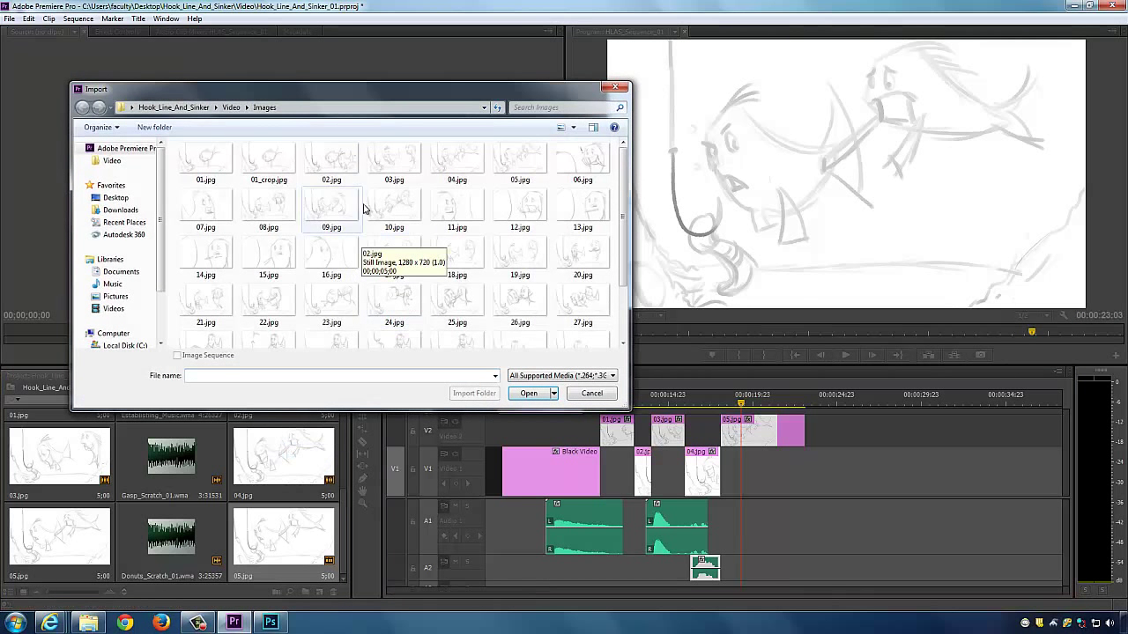
click(231, 107)
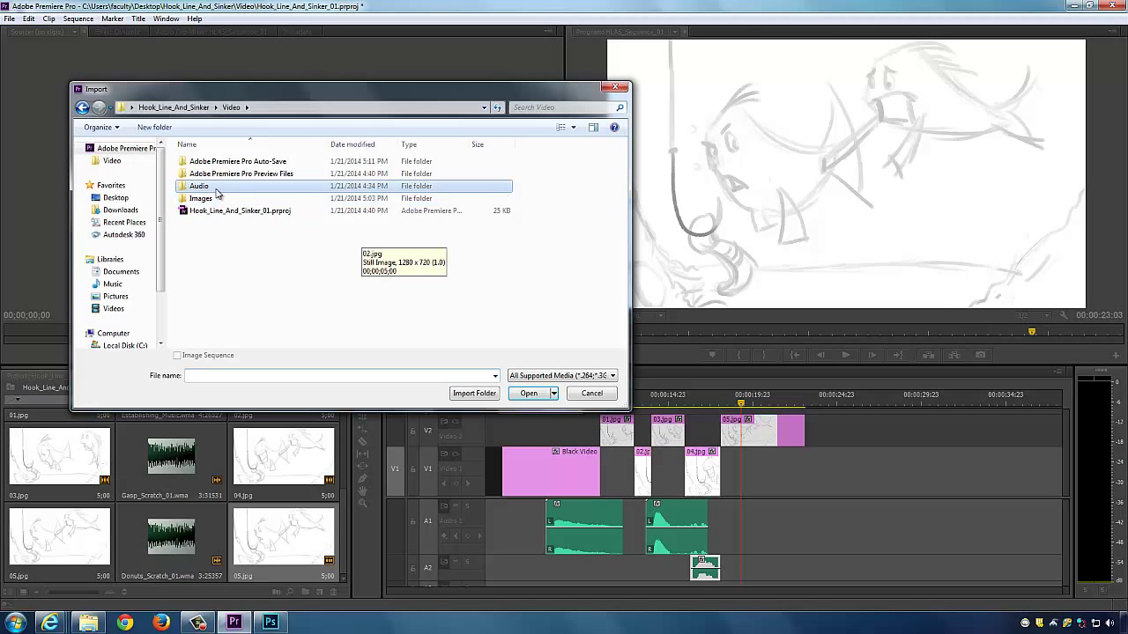
double_click(246, 186)
double_click(242, 225)
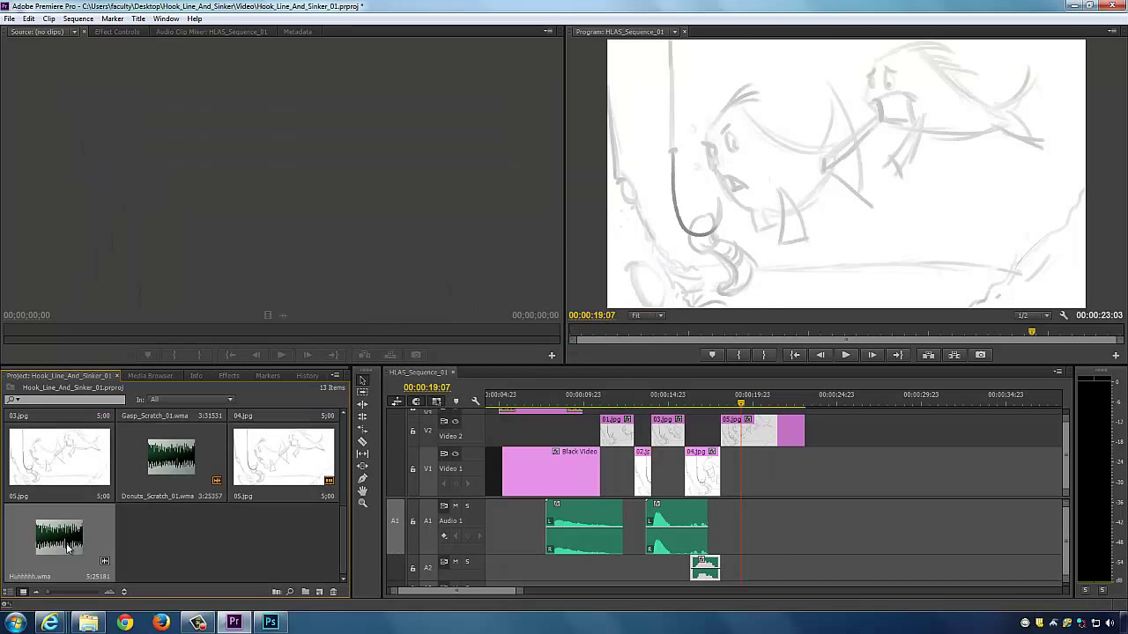
Step: Place Huhhhhh.wma on Audio 1 under 05.jpg and trim its start to 00:00:18:10
drag(49, 544, 731, 533)
drag(741, 408, 724, 408)
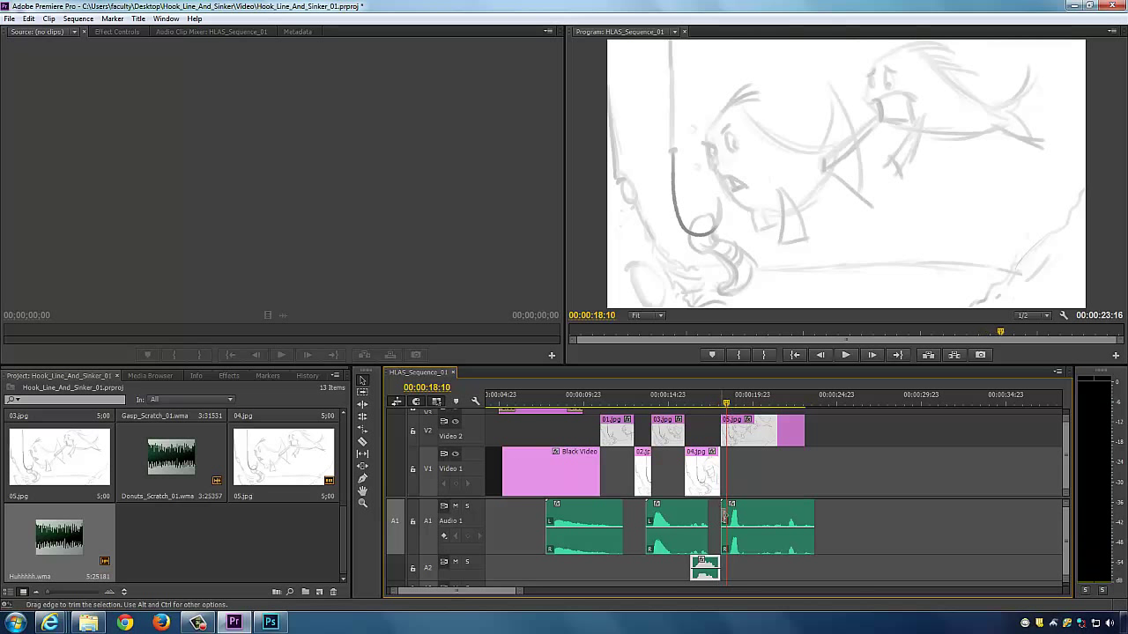
drag(723, 515, 728, 515)
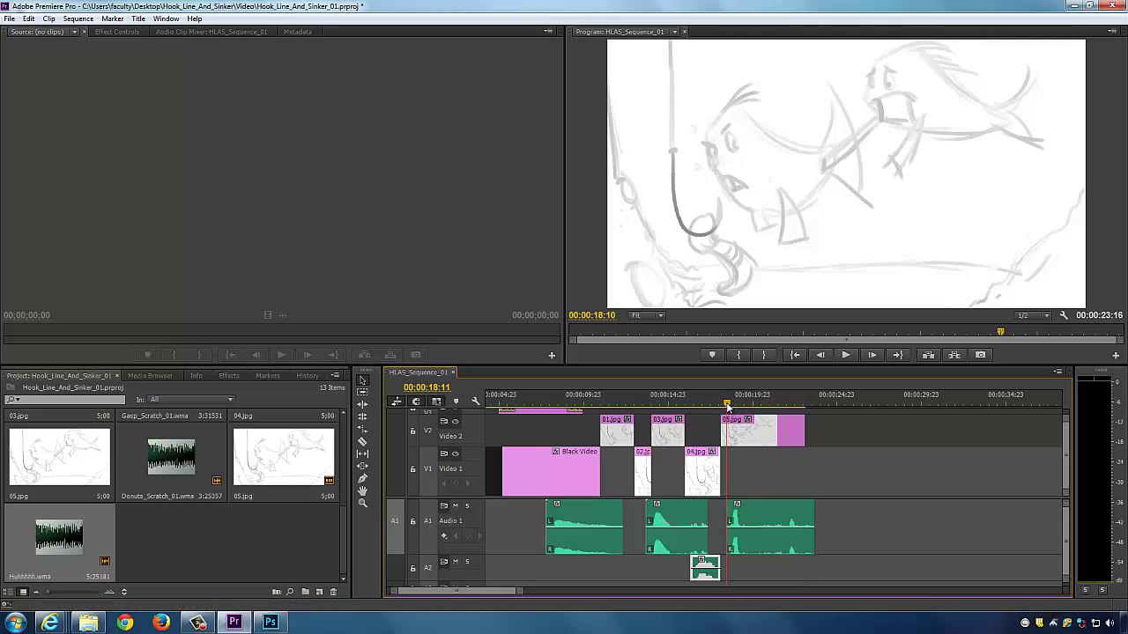
Step: Trim the end of the Huhhhhh.wma clip to 00:00:19:21 and slide the clip back to start together with 05.jpg
drag(728, 404, 753, 422)
drag(750, 520, 750, 519)
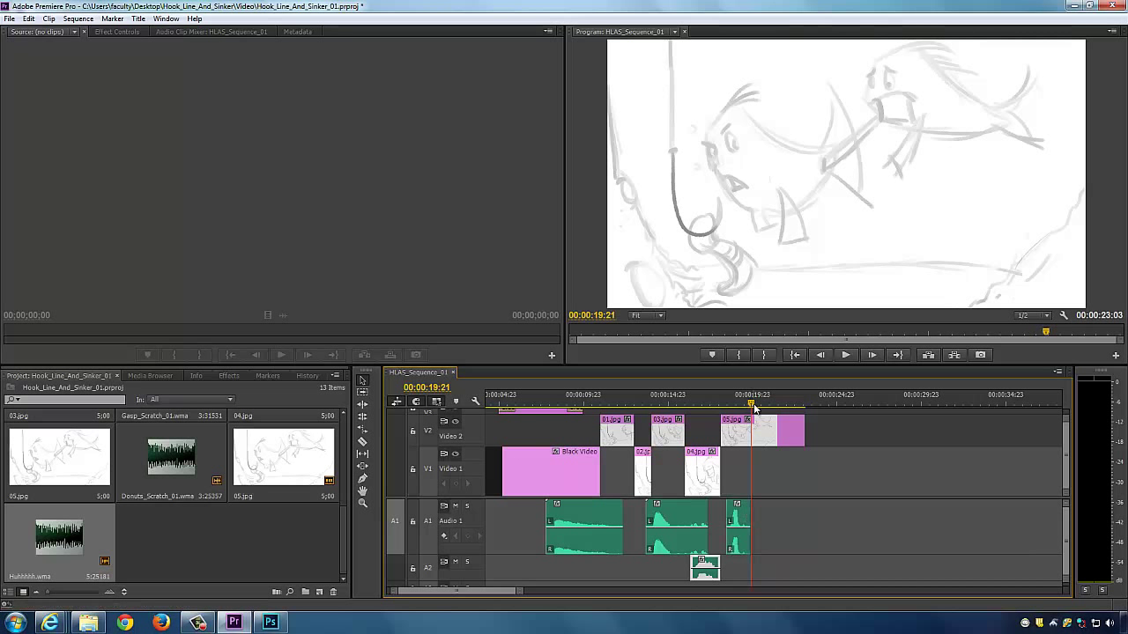
drag(750, 402, 724, 406)
click(735, 522)
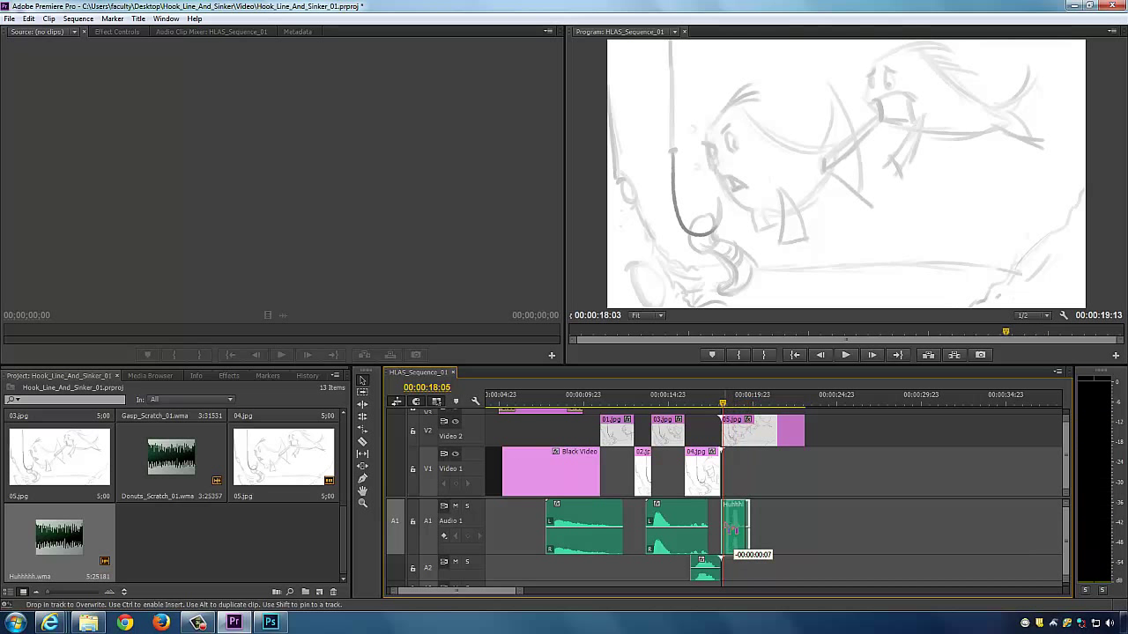
Step: Play the sequence from about 00:00:13:22 and shorten 05.jpg on Video 2 to end at 00:00:19:23
key(j)
key(j)
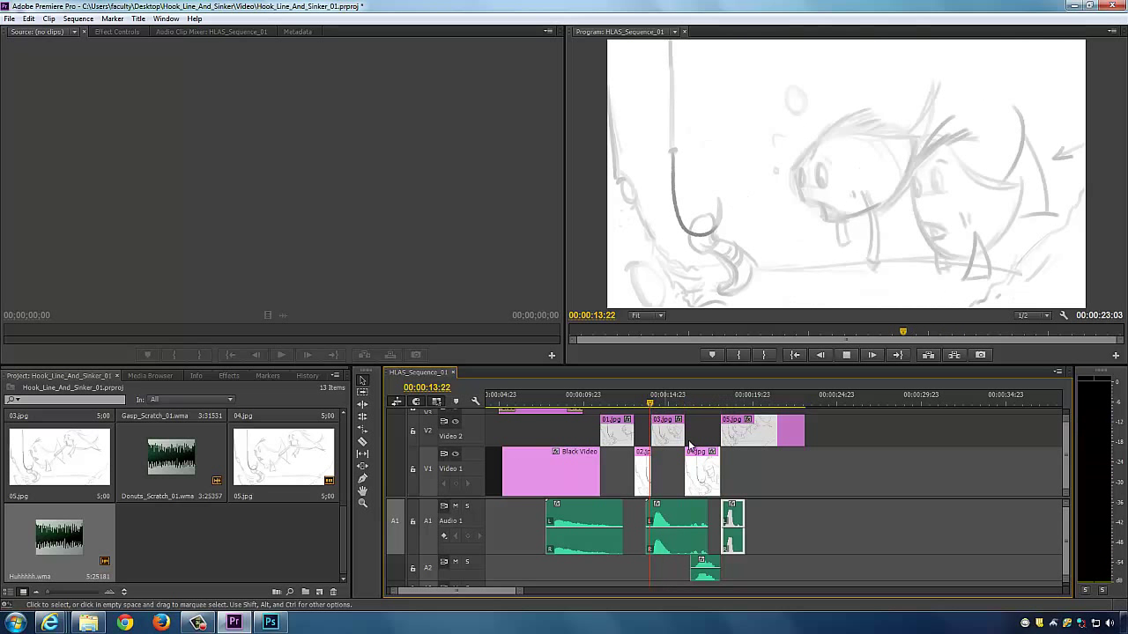
key(l)
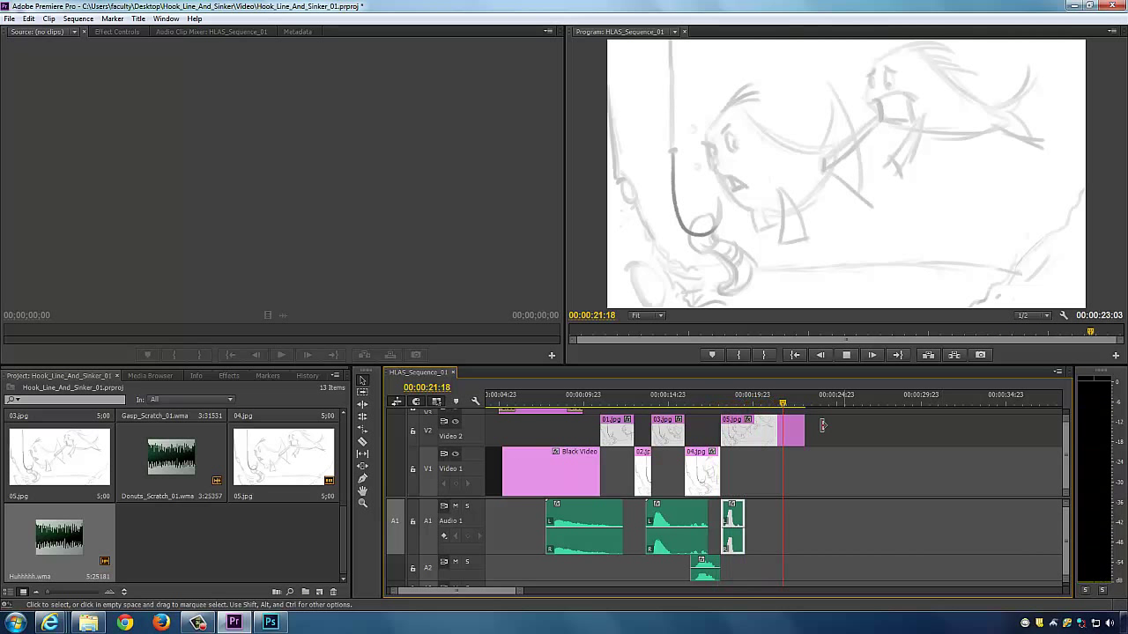
mouse_move(812, 433)
mouse_down()
mouse_move(750, 431)
mouse_move(746, 407)
mouse_move(571, 413)
mouse_move(726, 425)
mouse_up()
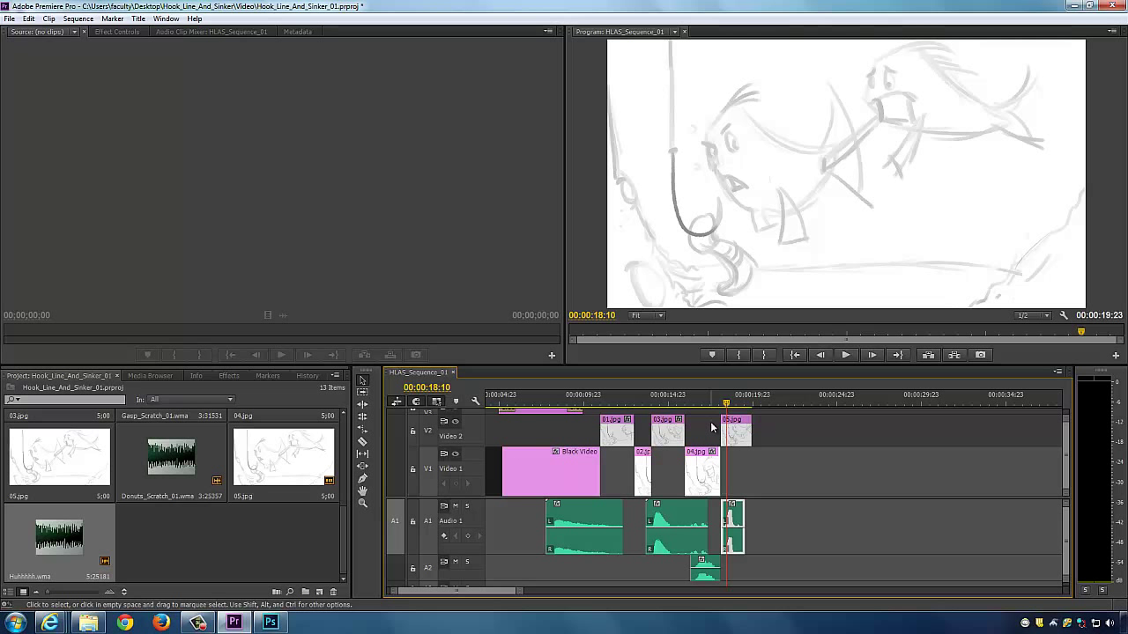
Step: Save the project over the existing Hook_Line_And_Sinker_01.prproj in the Video folder
click(9, 19)
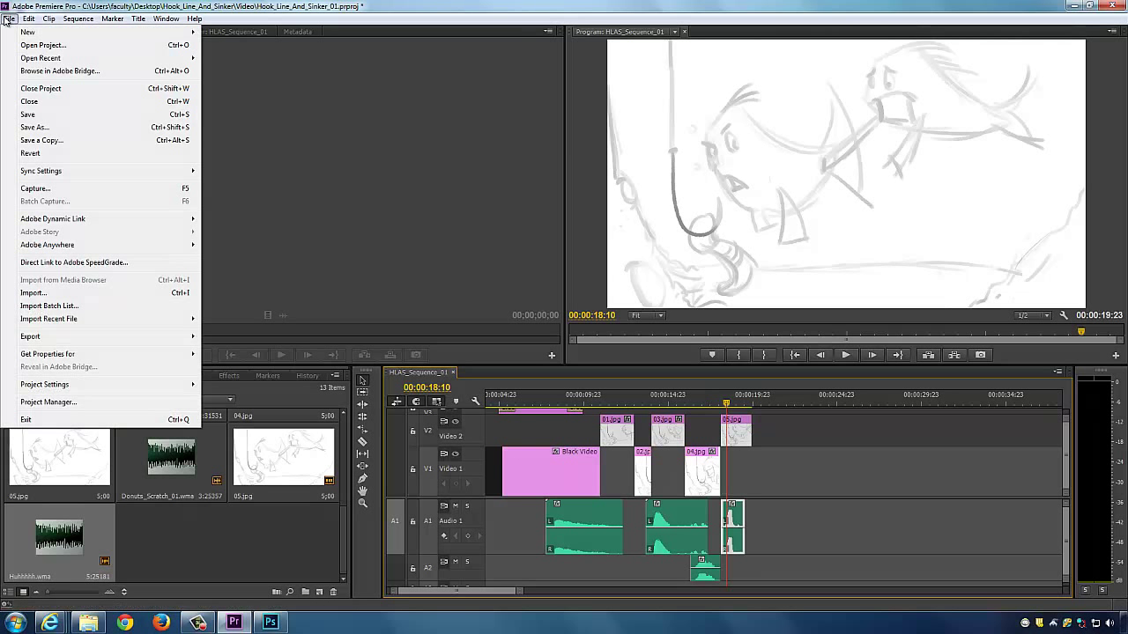
click(44, 127)
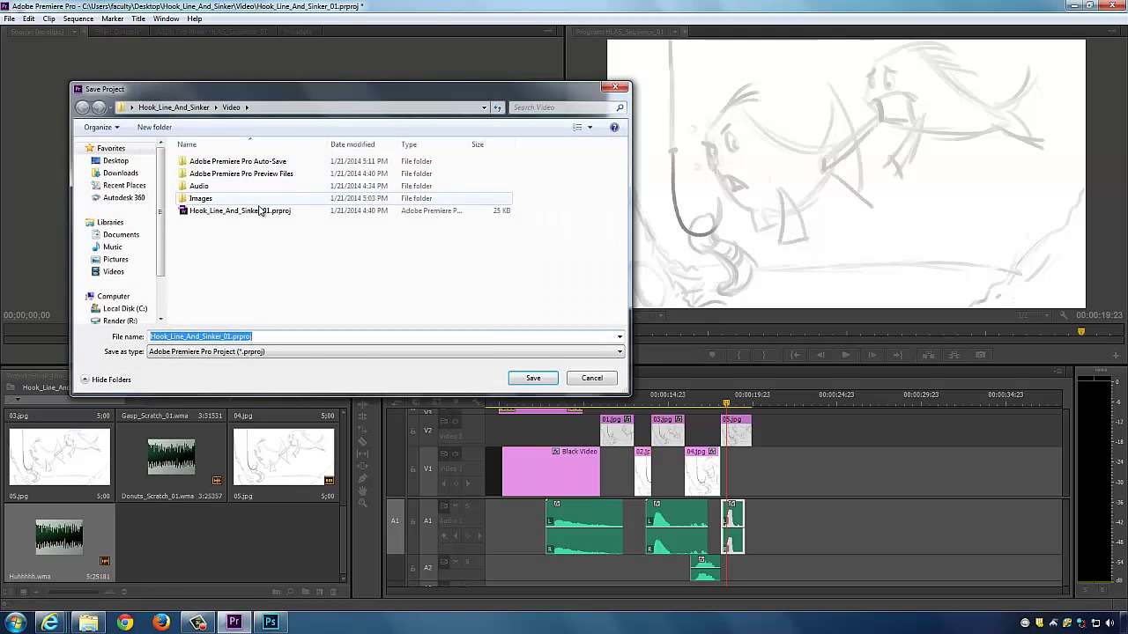
click(533, 378)
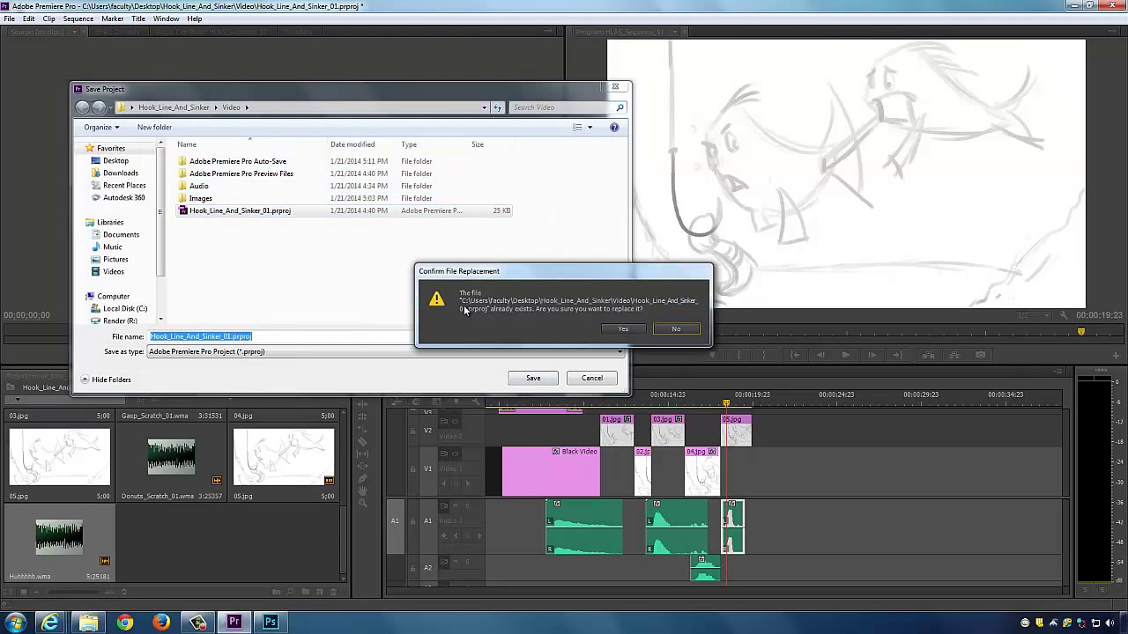
click(627, 330)
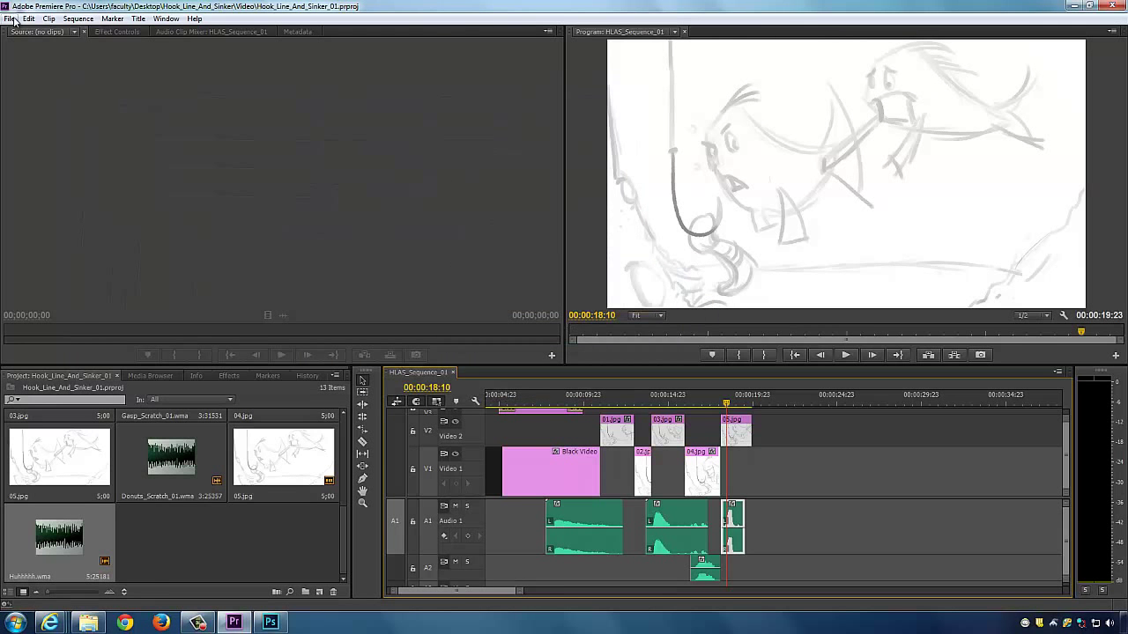
Step: Save the project as a new version named Hook_Line_And_Sinker_02.prproj in the Video folder
click(11, 19)
click(53, 129)
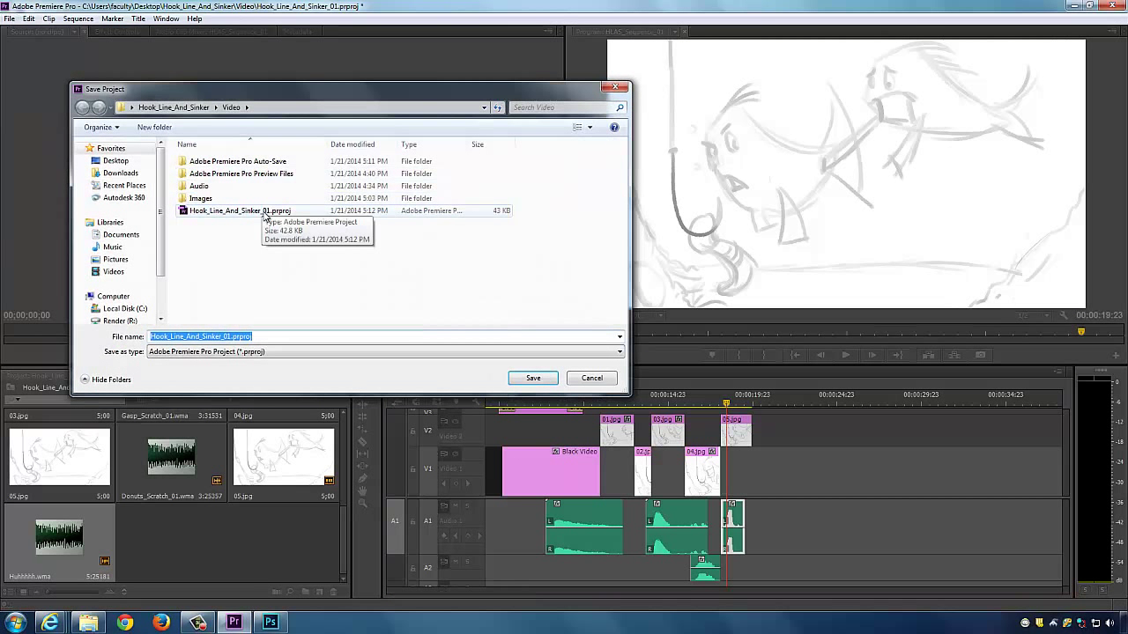
click(236, 211)
key(Left)
key(Left)
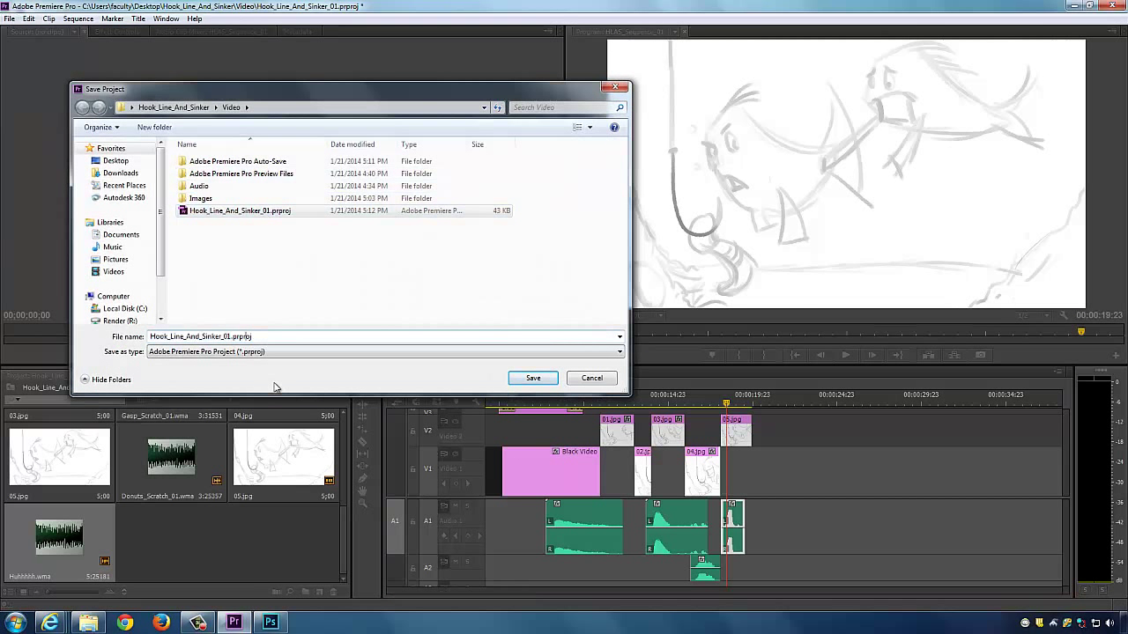
key(Delete)
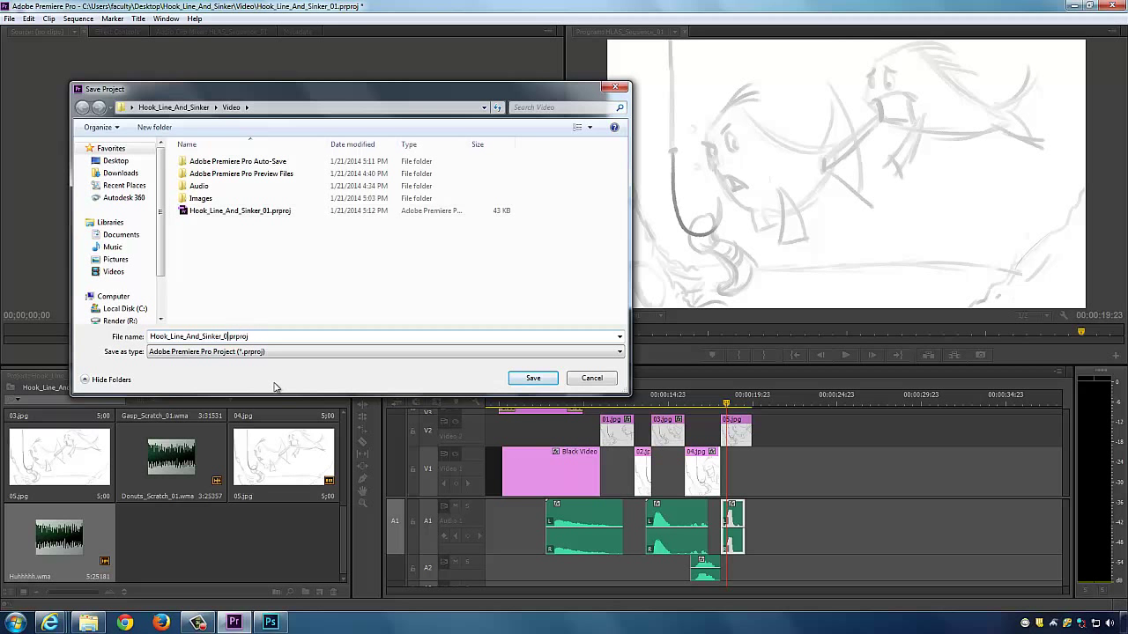
click(532, 378)
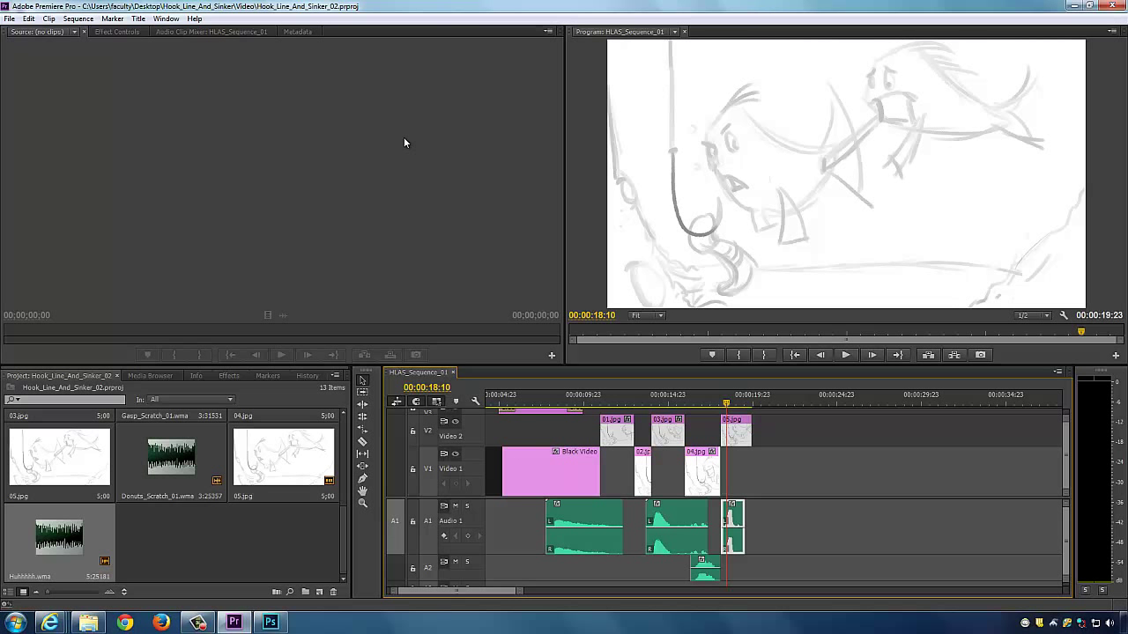
Step: Start a media export of the sequence and set its format to QuickTime
click(7, 19)
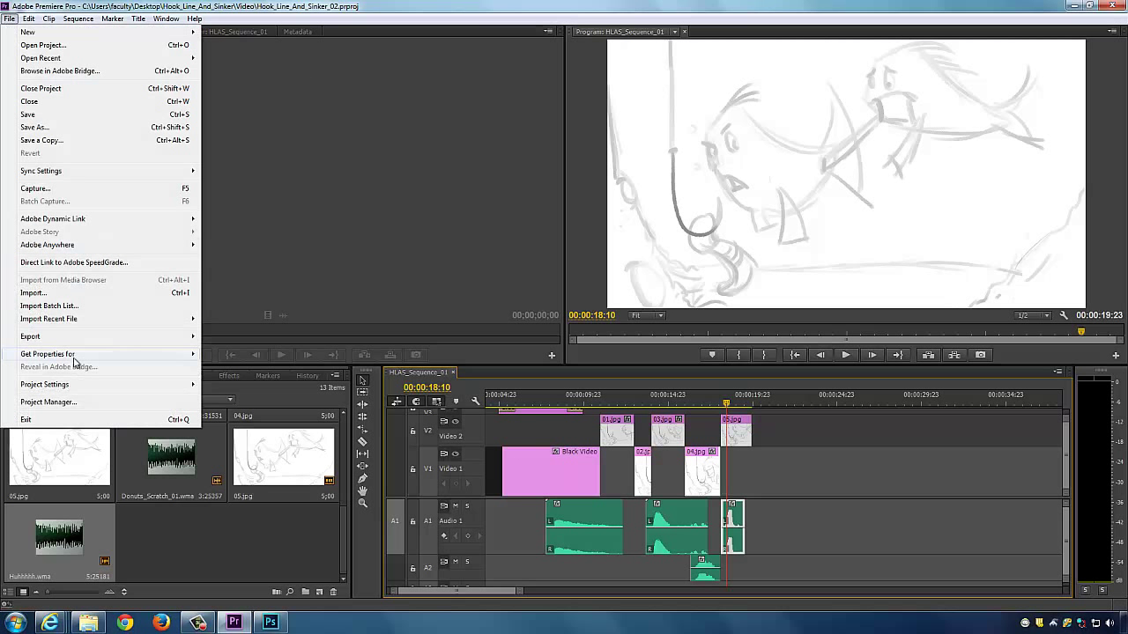
mouse_move(78, 338)
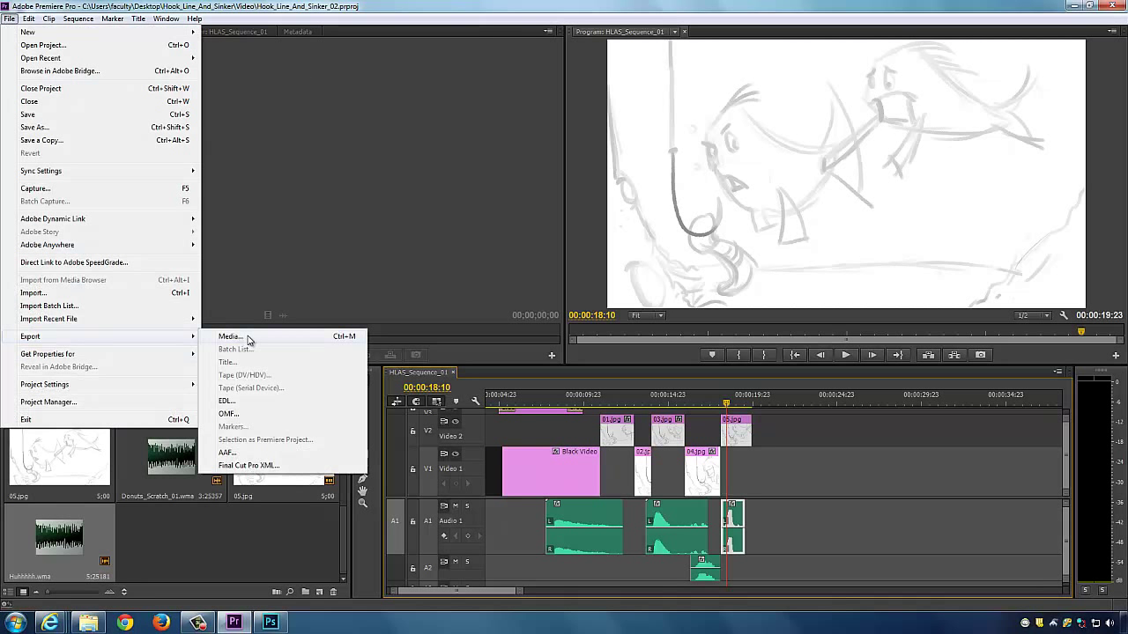
click(248, 339)
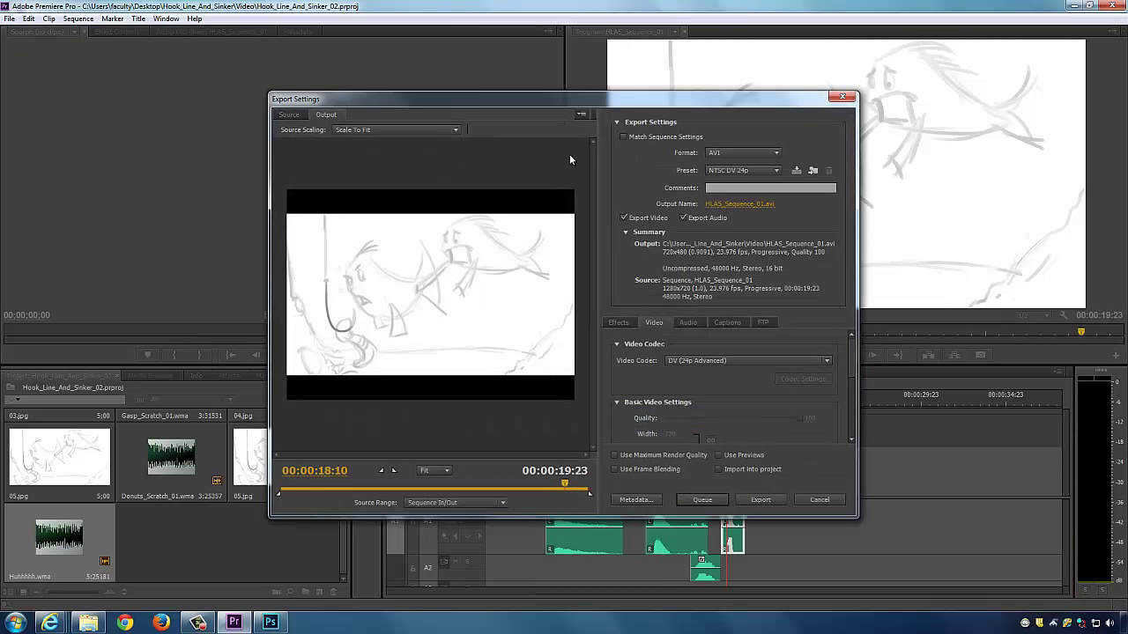
click(744, 154)
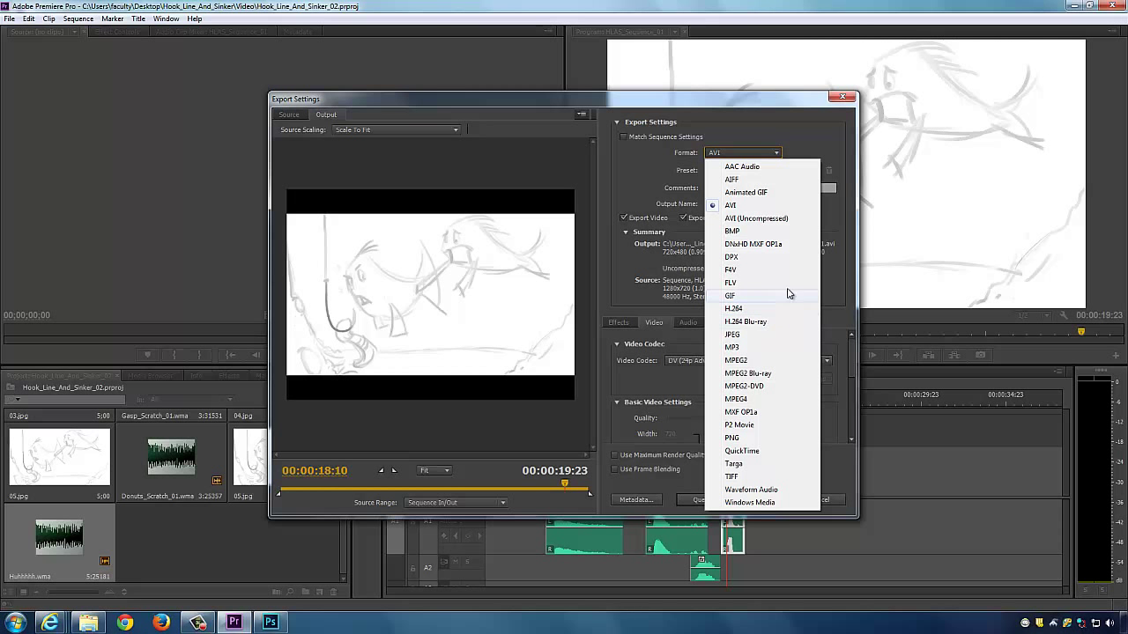
click(759, 450)
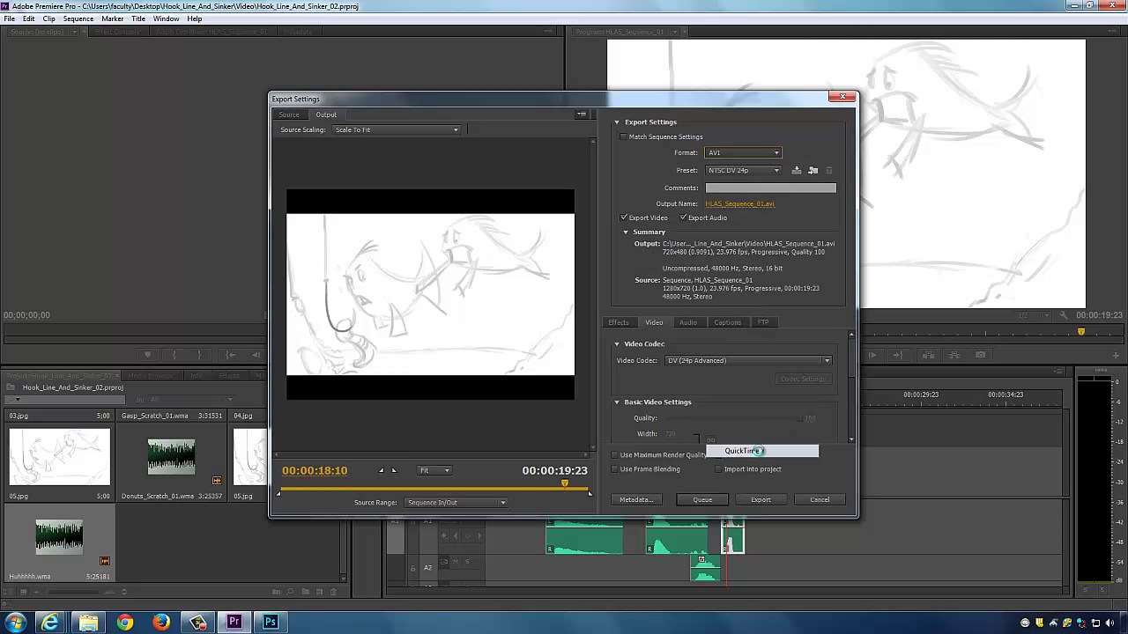
Step: Set the export preset to HD 720p 24, H.264, AAC 48 kHz
click(749, 171)
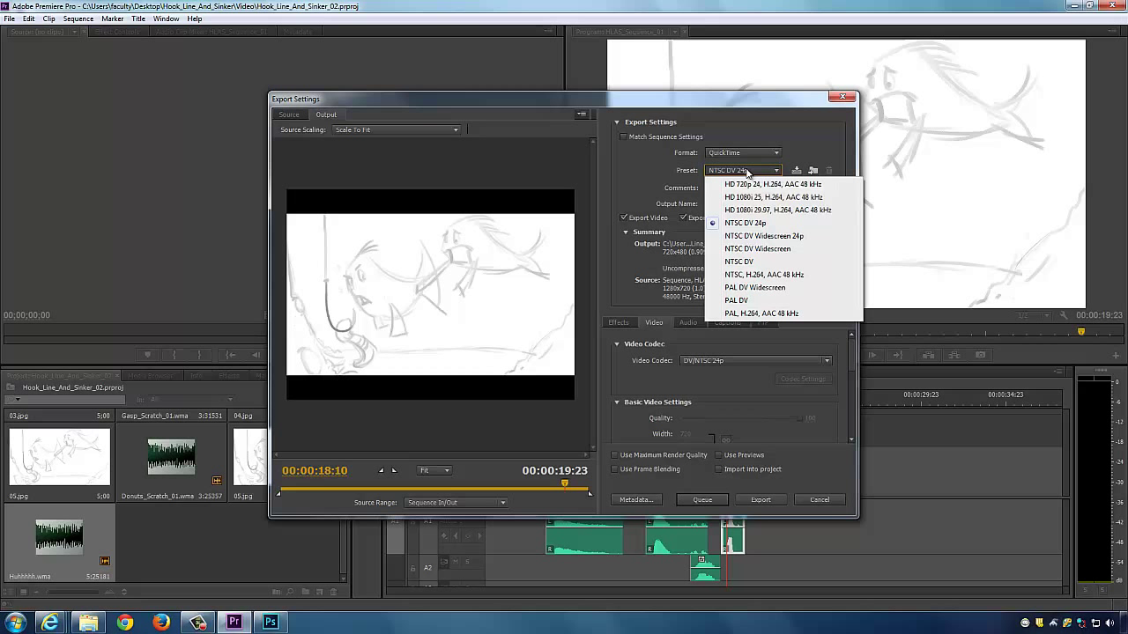
click(787, 142)
click(756, 170)
click(769, 186)
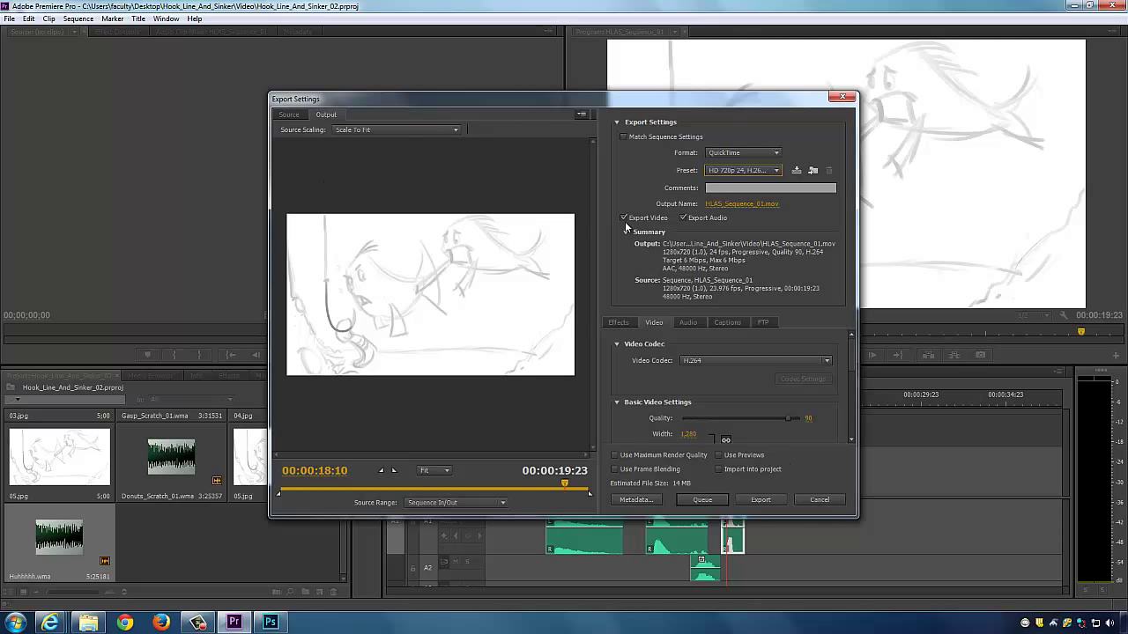
click(743, 170)
click(744, 202)
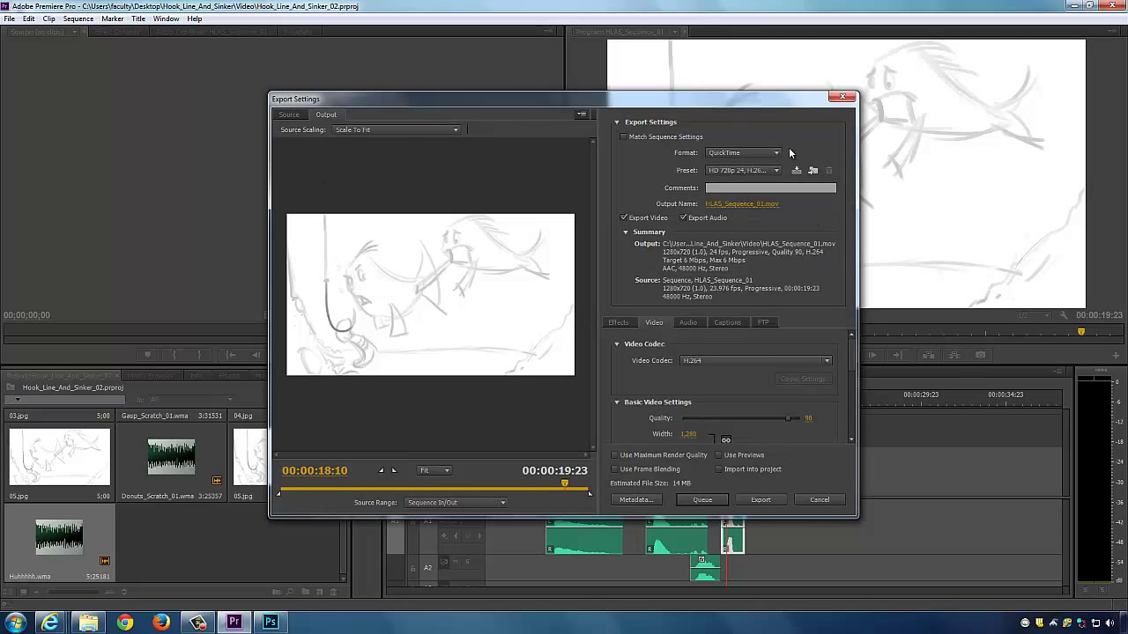
click(731, 172)
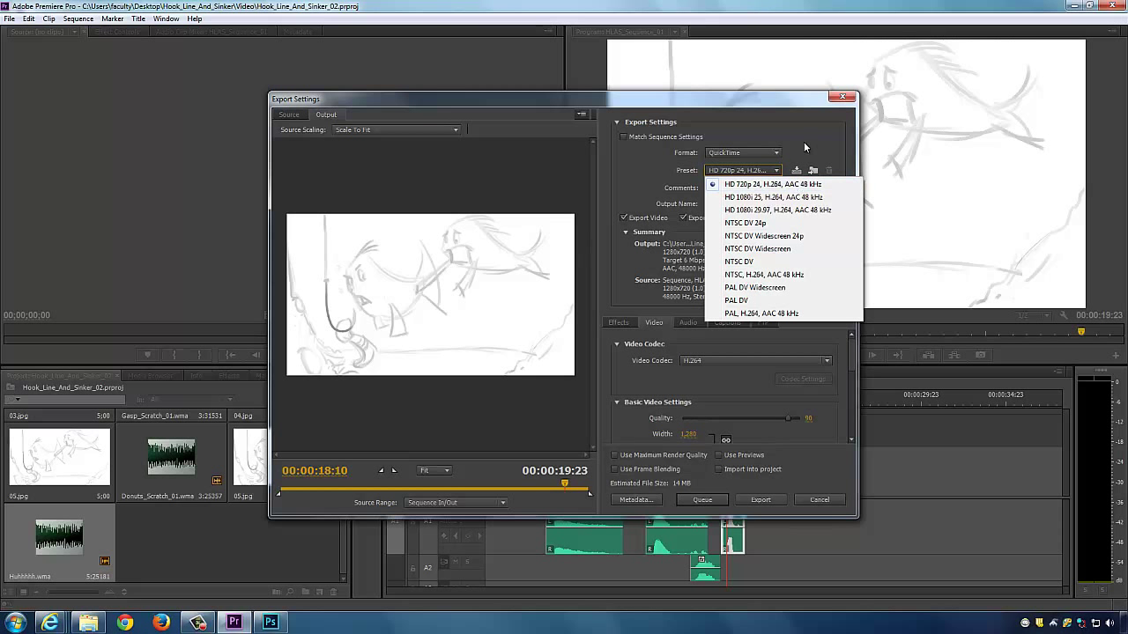
click(784, 185)
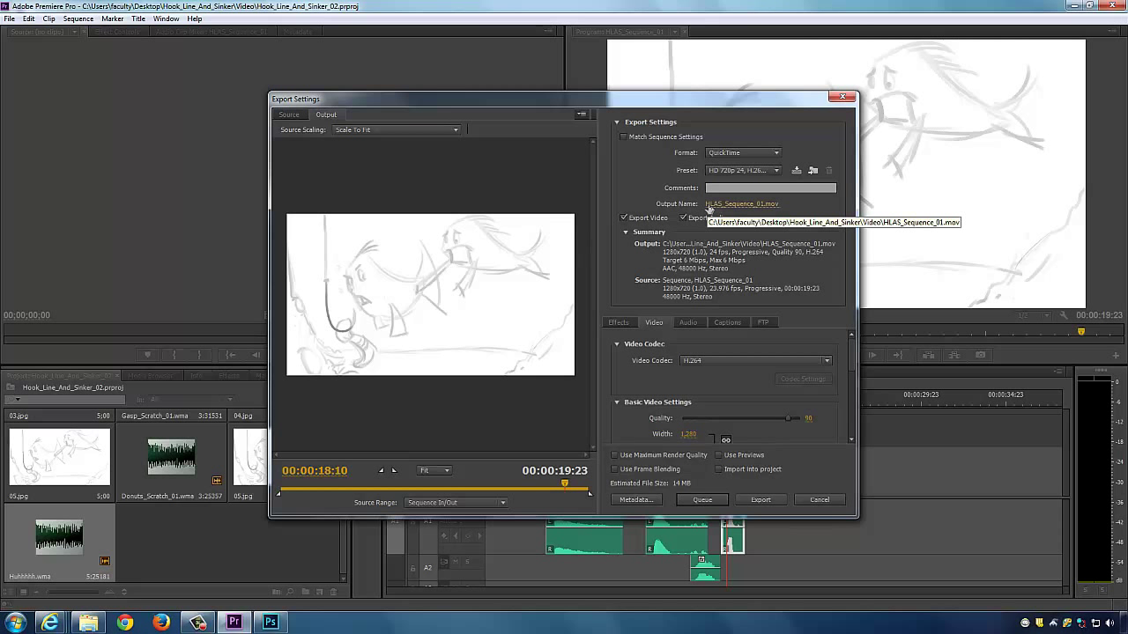
click(756, 204)
mouse_move(608, 127)
mouse_down()
mouse_move(683, 205)
mouse_move(714, 269)
mouse_up()
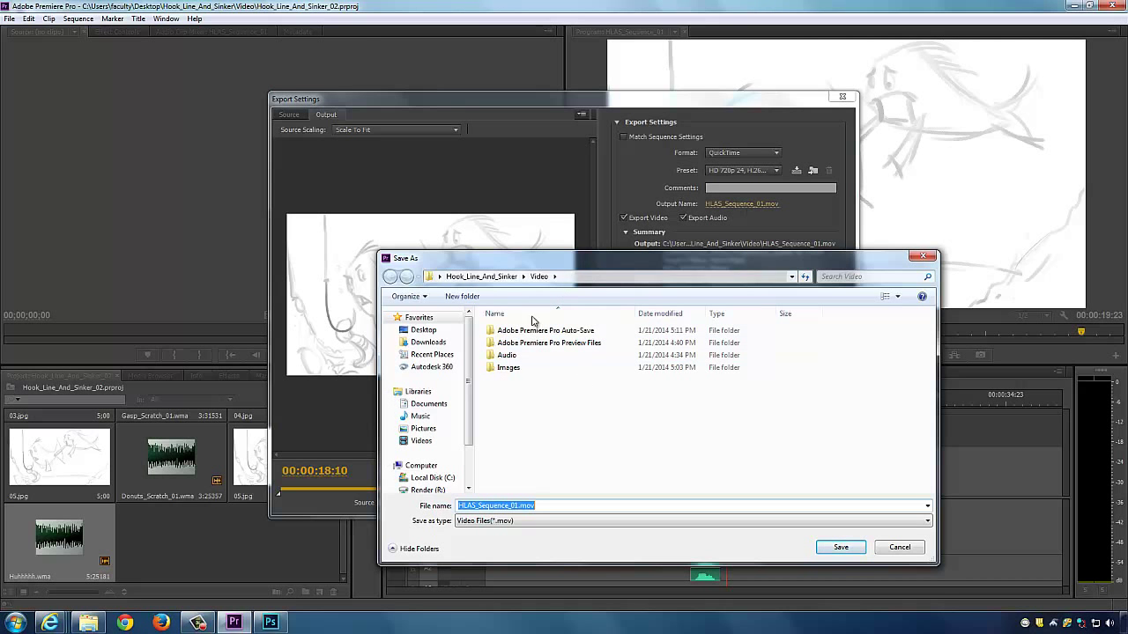
click(923, 256)
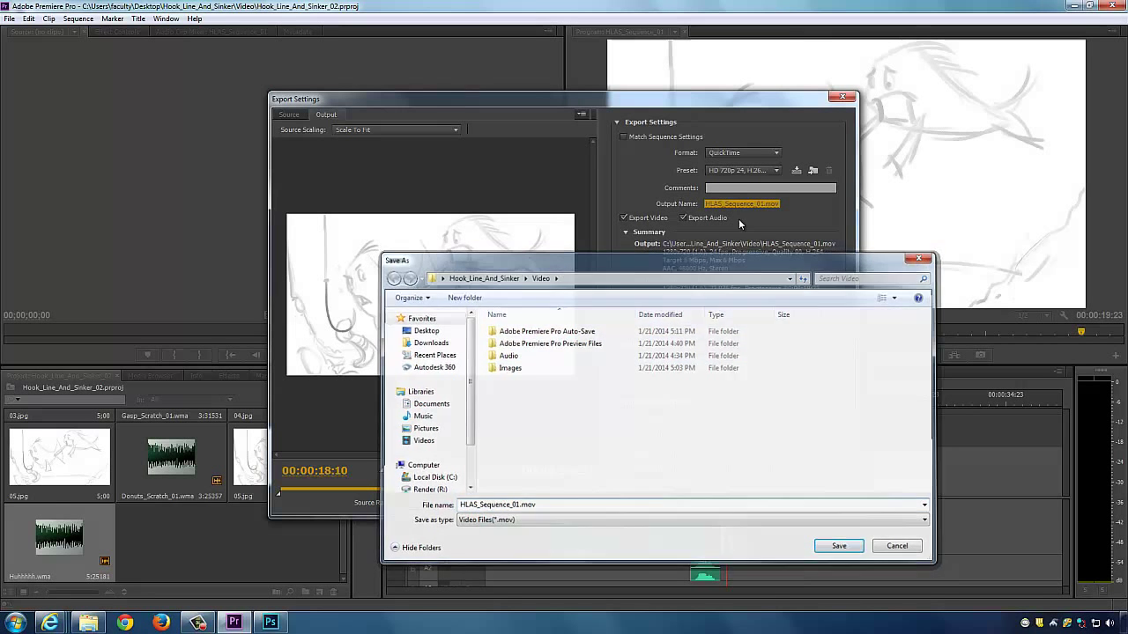
Step: Open the export's output file location and browse from the Desktop to the Video folder inside Hook_Line_And_Sinker
click(745, 204)
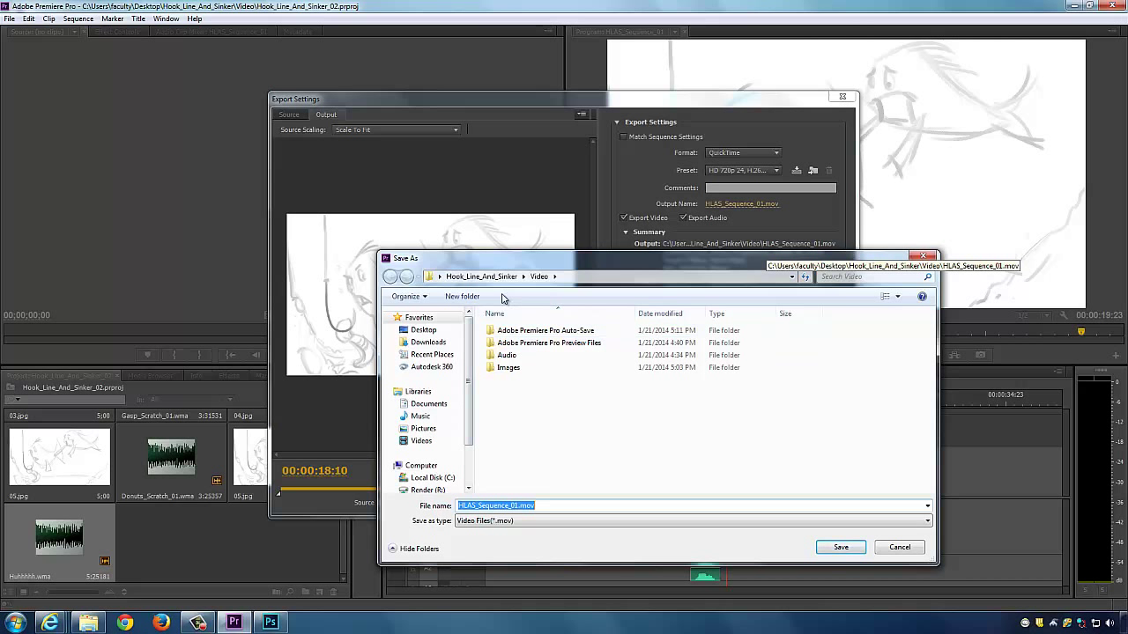
click(579, 280)
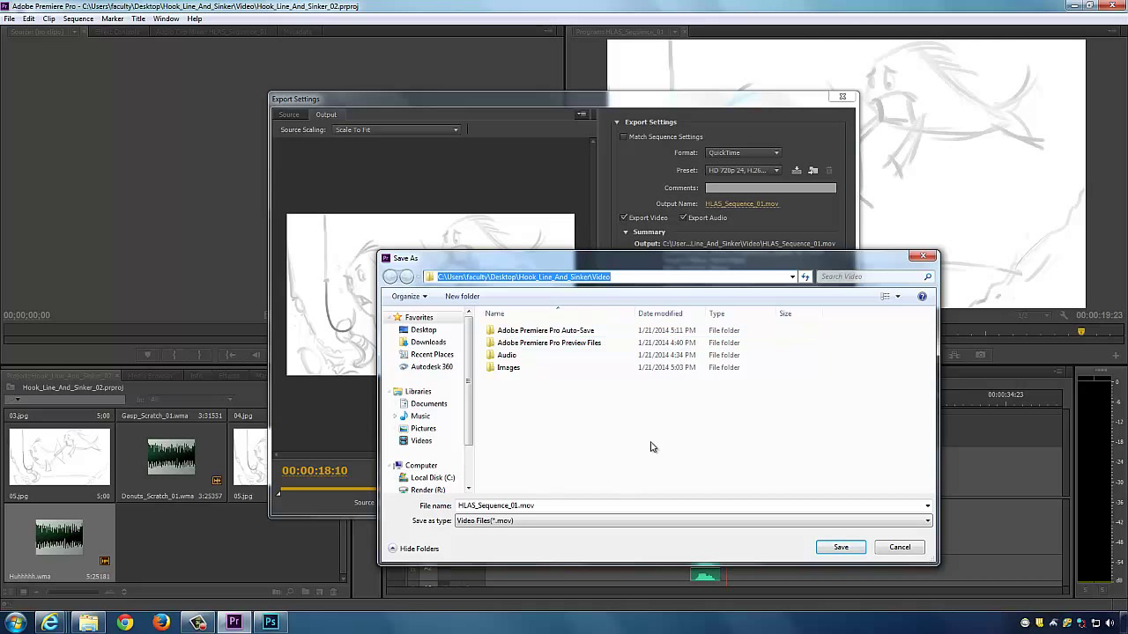
click(422, 330)
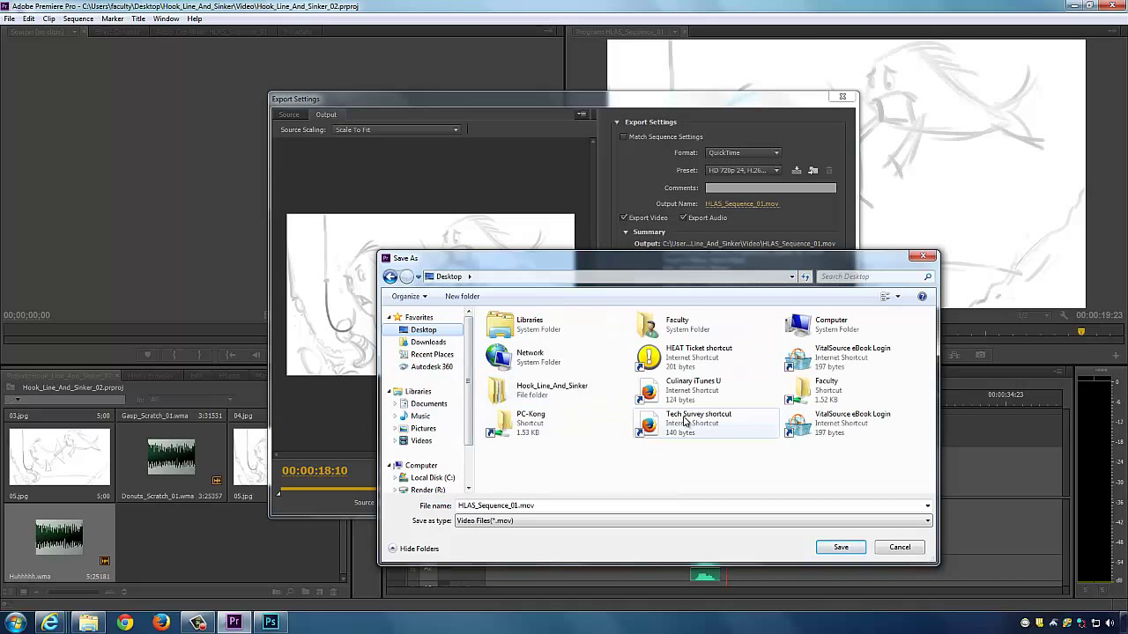
double_click(528, 389)
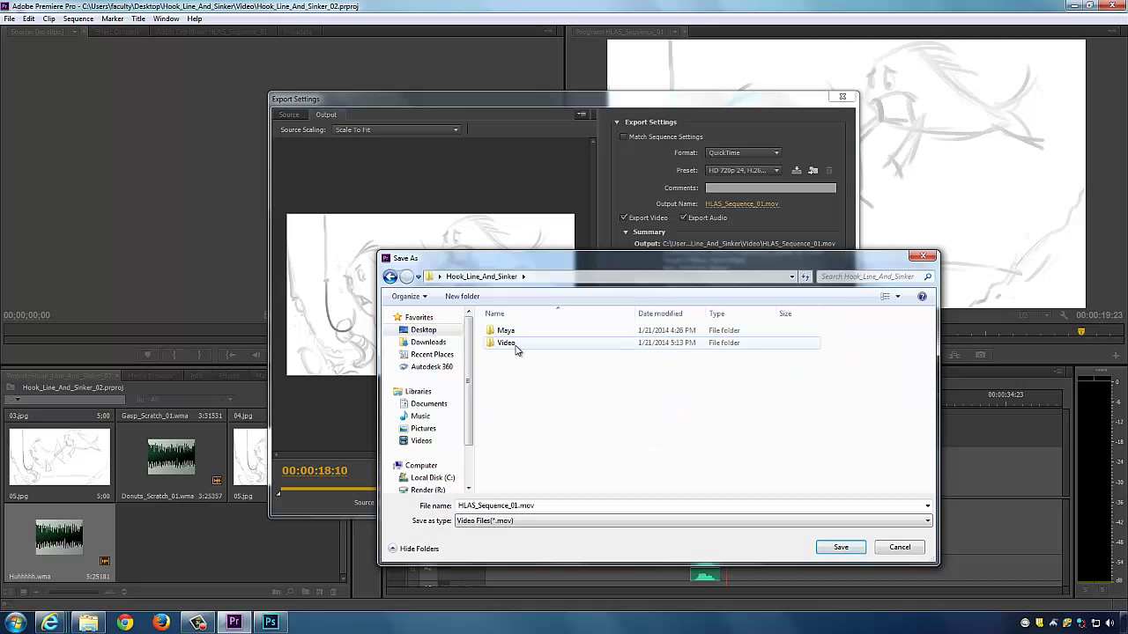
double_click(515, 345)
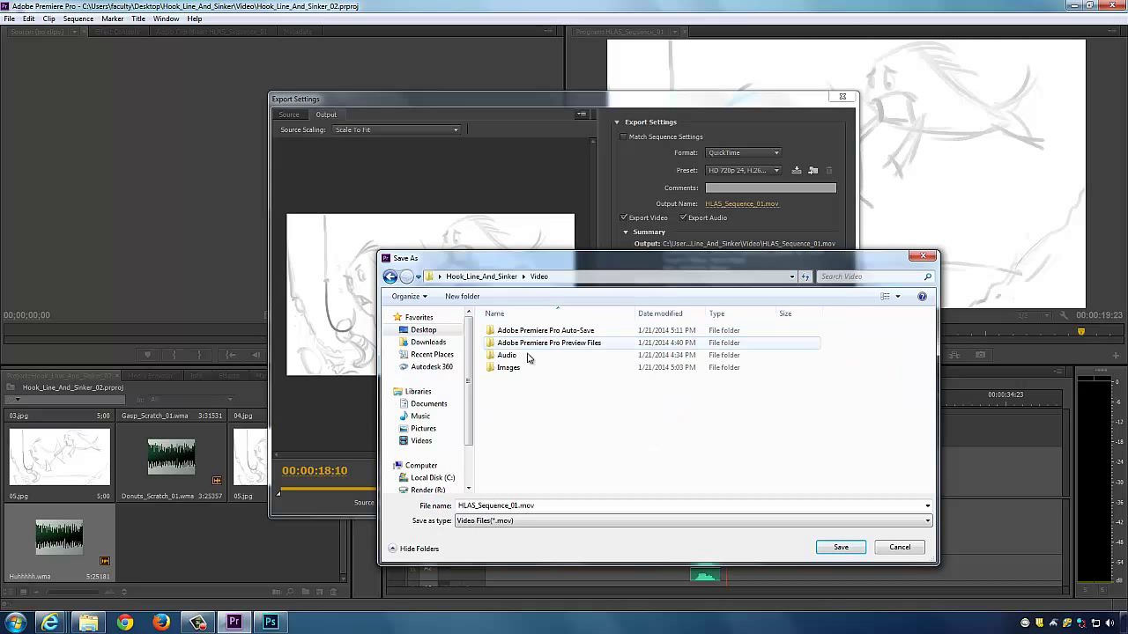
Step: Create a new folder named Output inside the Video folder
right_click(543, 429)
mouse_move(614, 550)
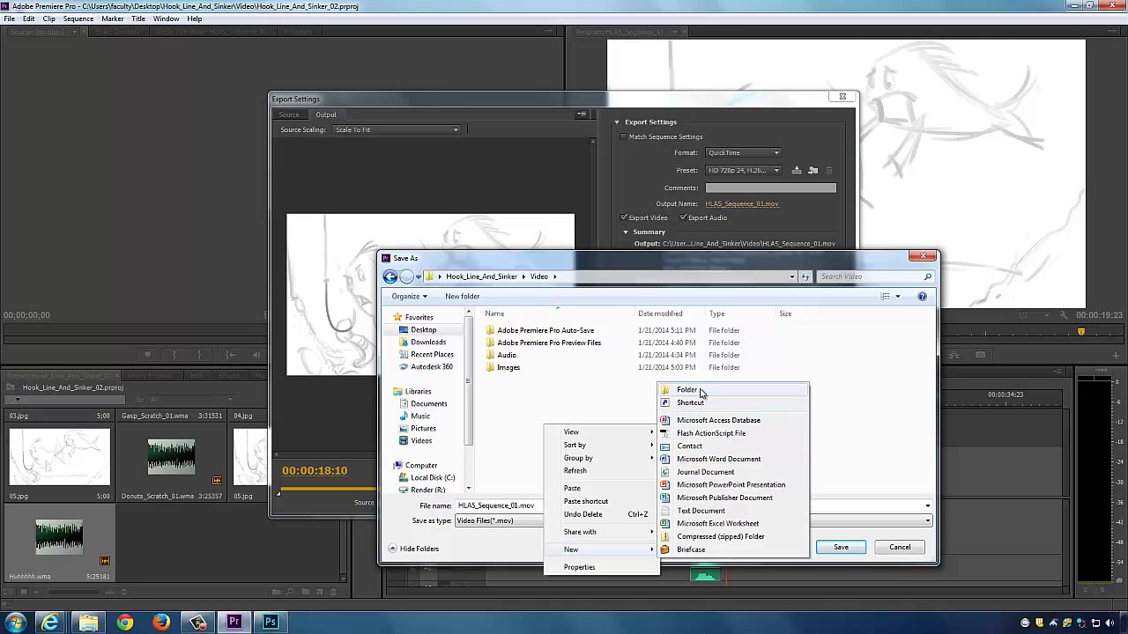
click(700, 391)
text(Out)
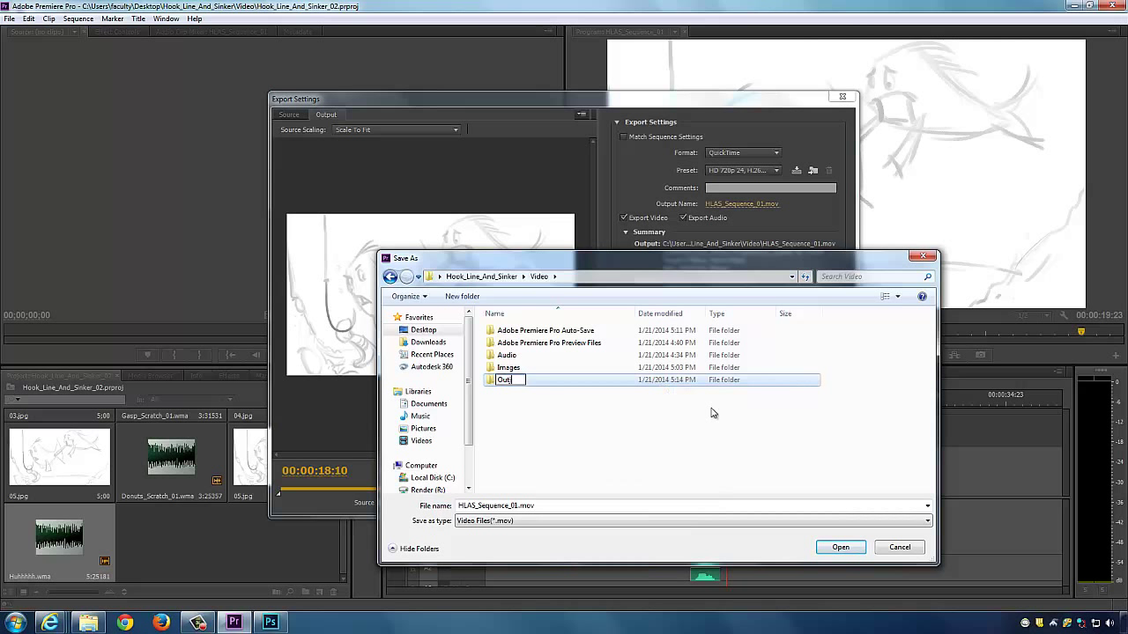
text(put)
key(Return)
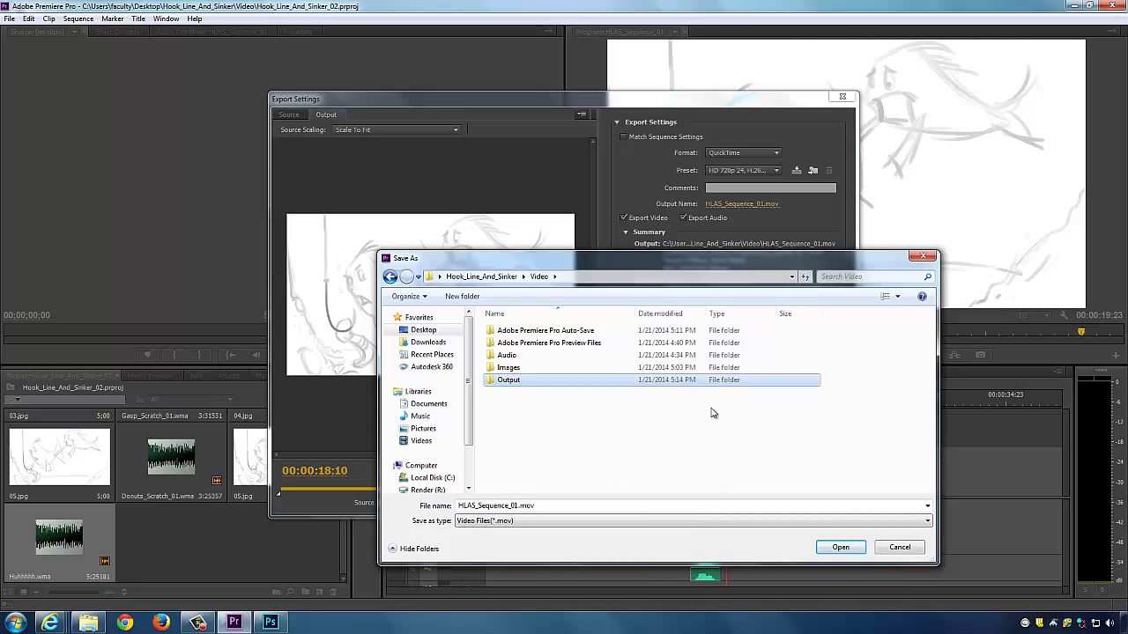
Step: Set the output file to HLAS_Sequence_01.mov in the Output folder and export the movie
double_click(533, 382)
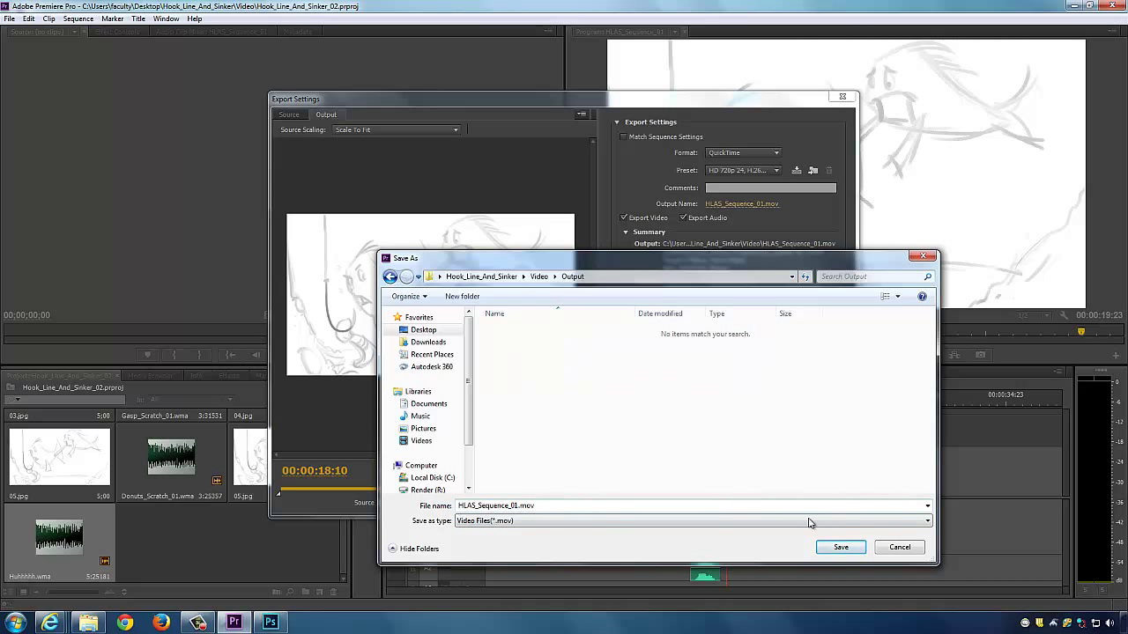
click(840, 547)
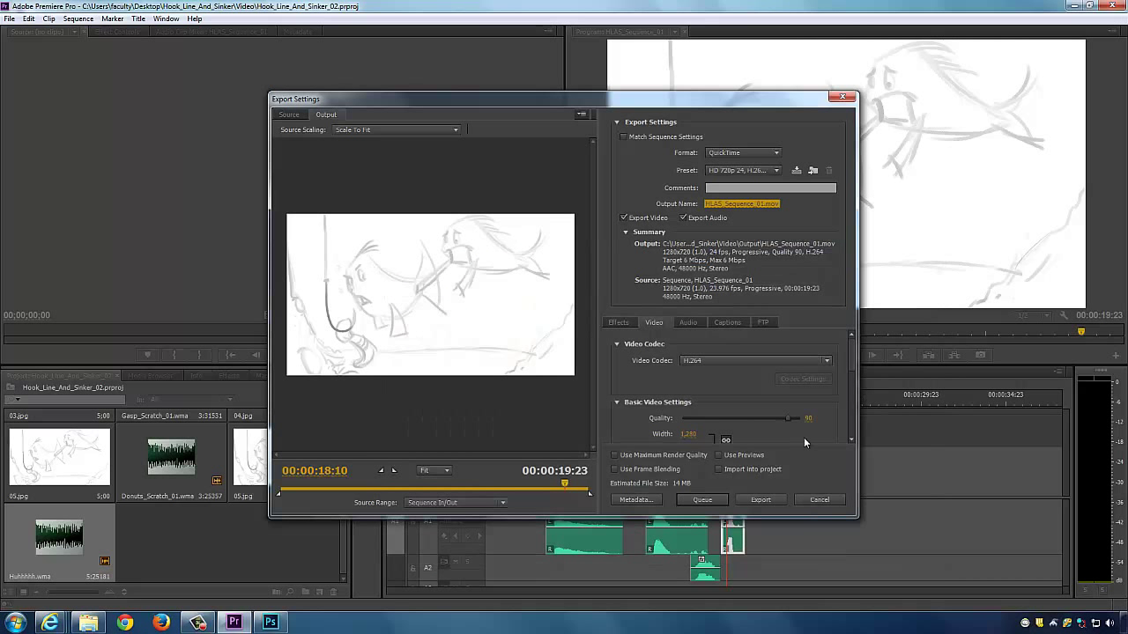
click(759, 500)
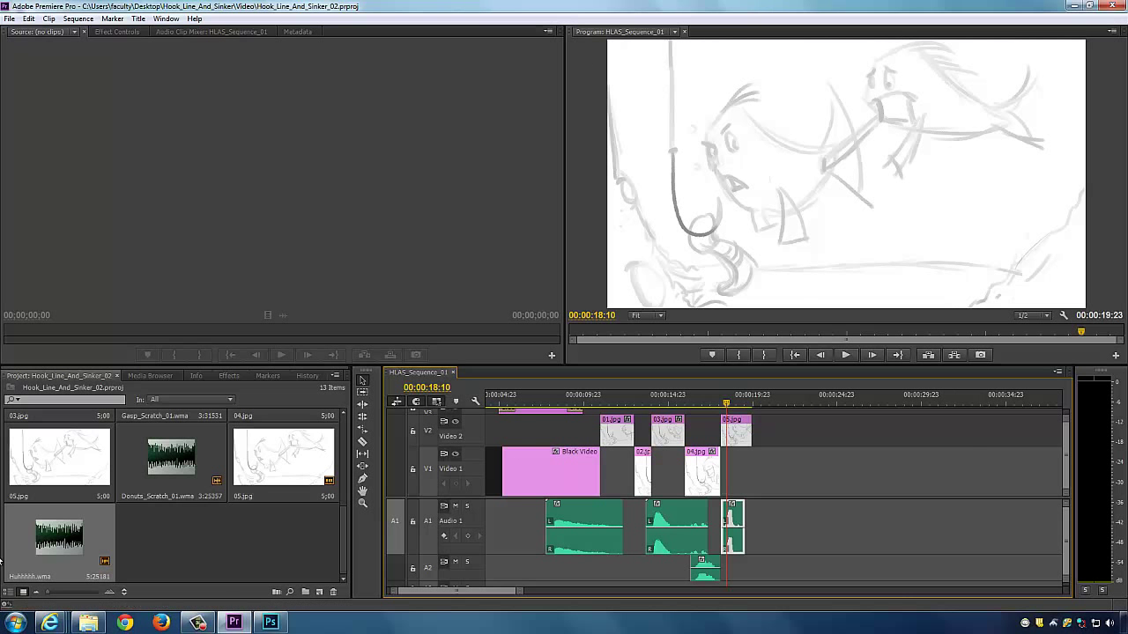
Step: Switch to Windows Explorer and open the Output folder under Hook_Line_And_Sinker > Video on the Desktop
click(91, 623)
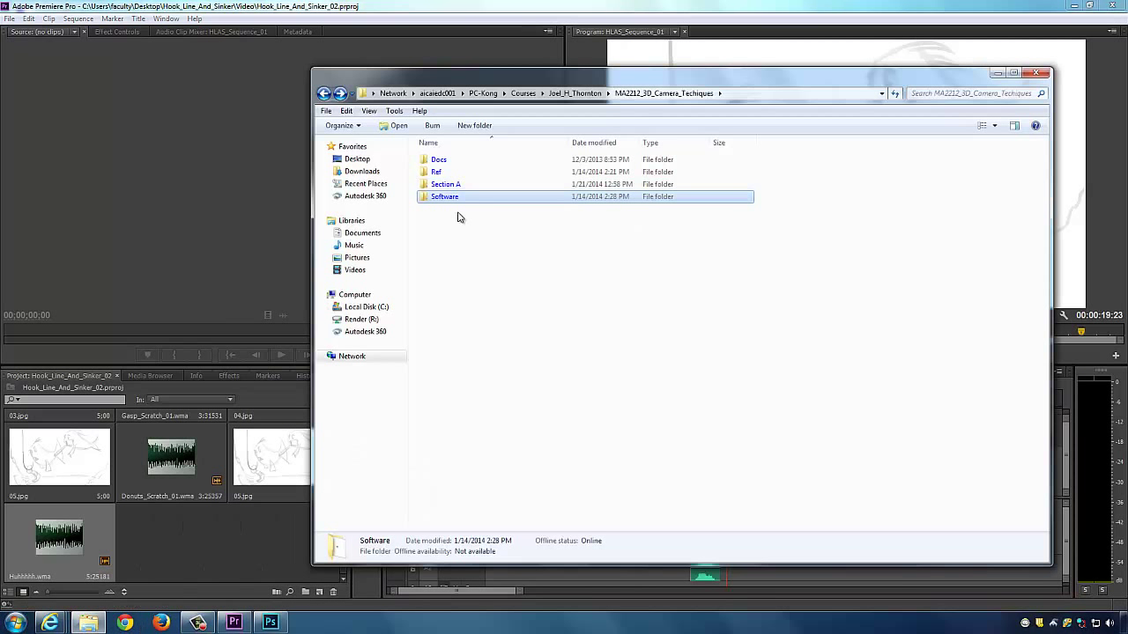
click(357, 159)
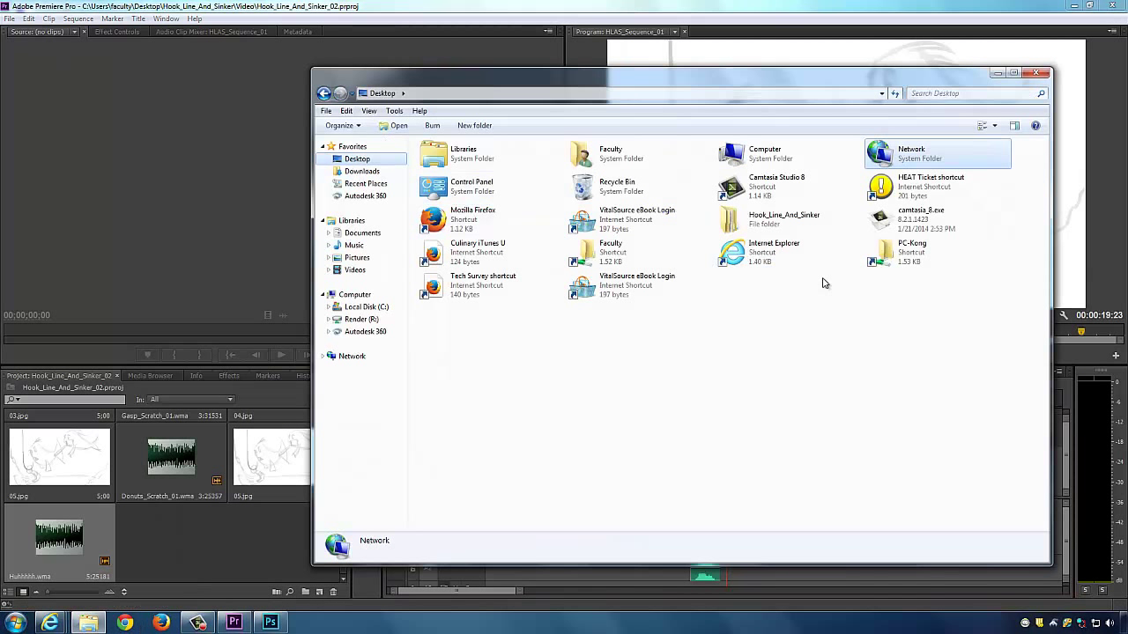
double_click(770, 222)
double_click(440, 171)
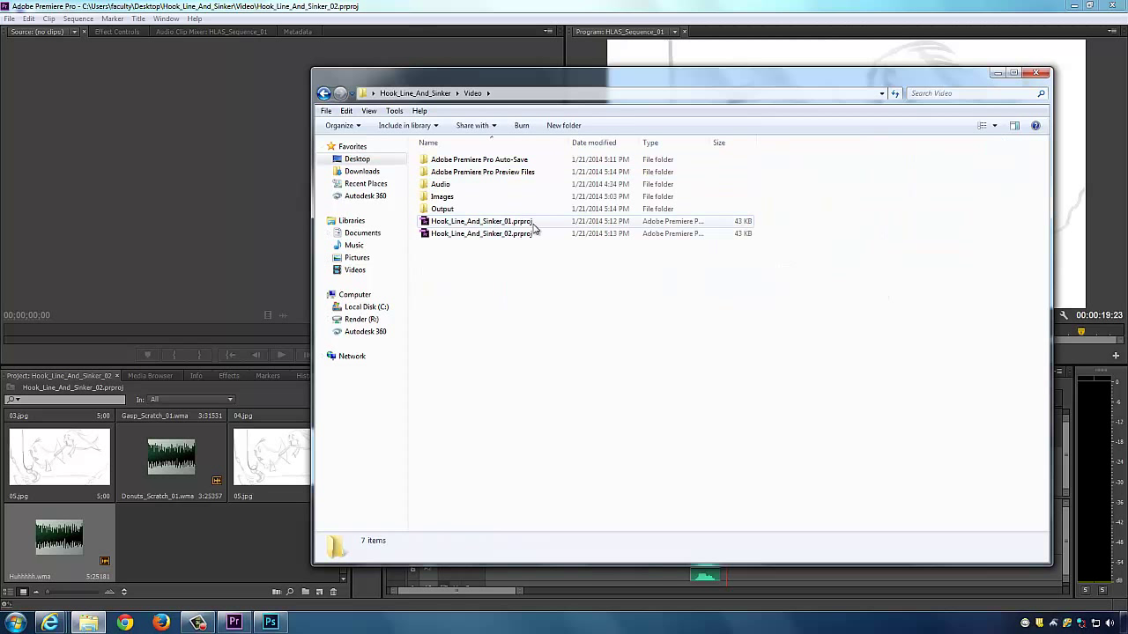
double_click(443, 209)
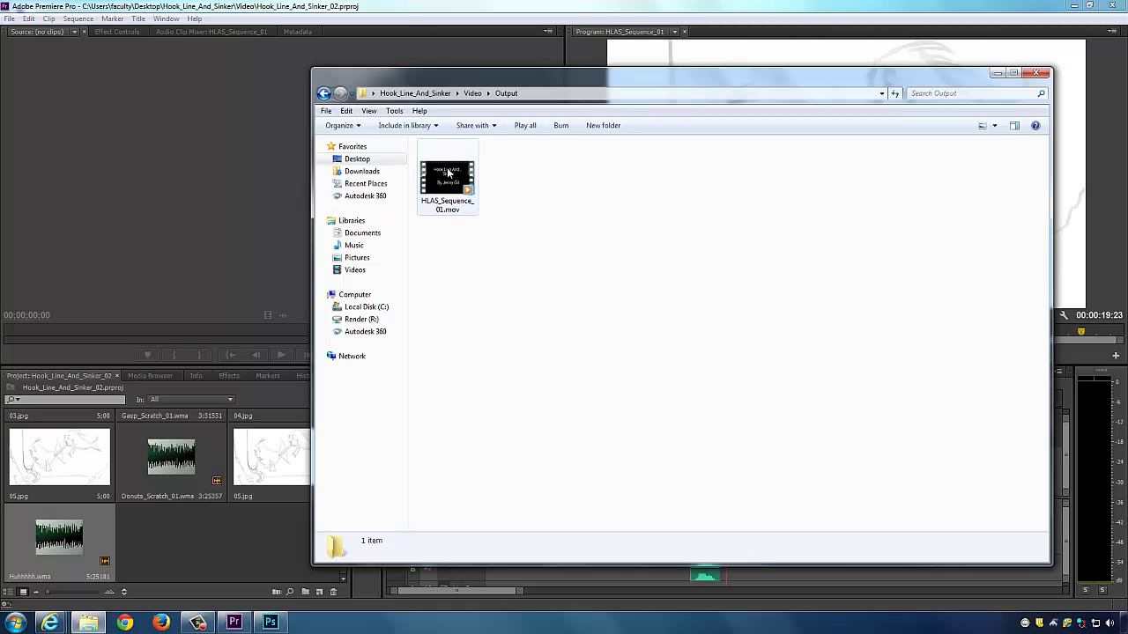
Step: Open HLAS_Sequence_01.mov in QuickTime Player, maximize the player window and play the movie
right_click(450, 177)
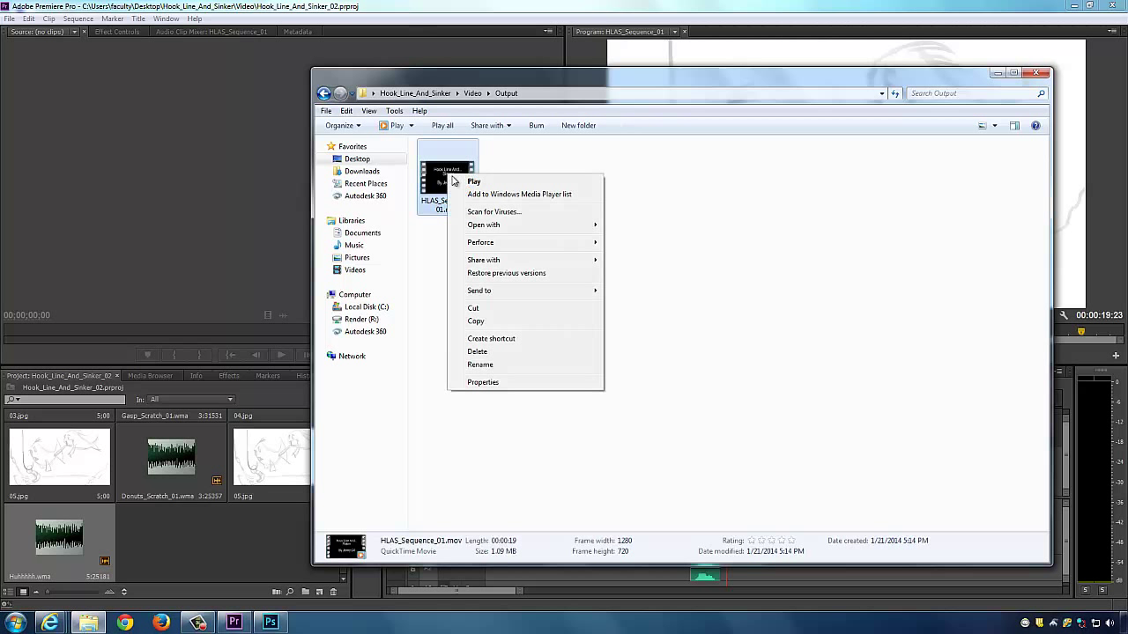
mouse_move(490, 226)
click(648, 238)
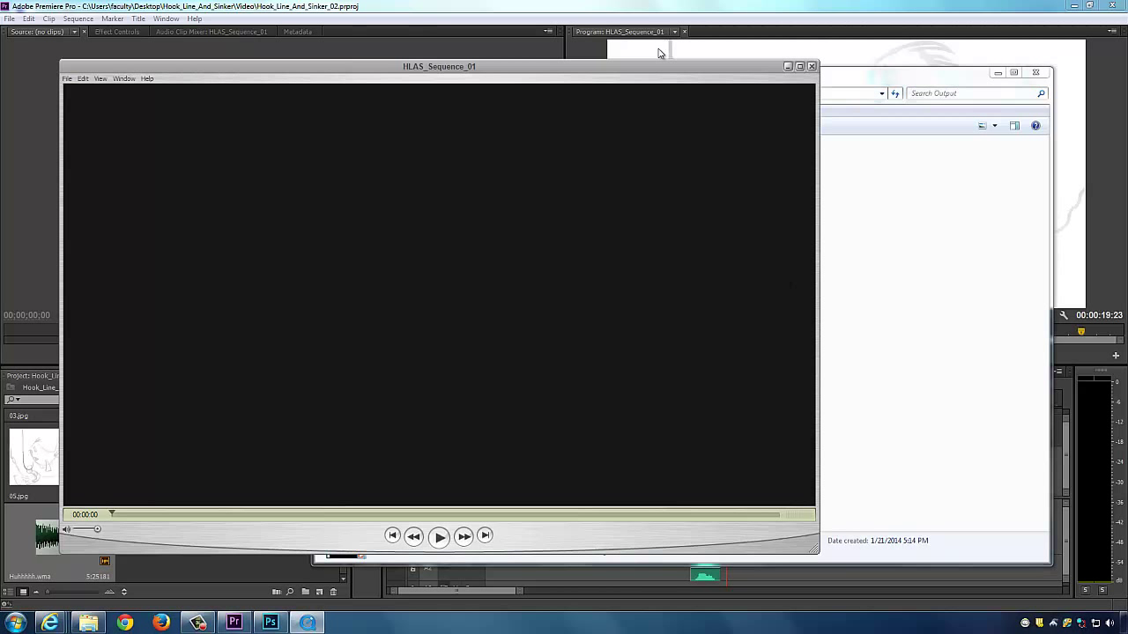
click(799, 66)
click(564, 592)
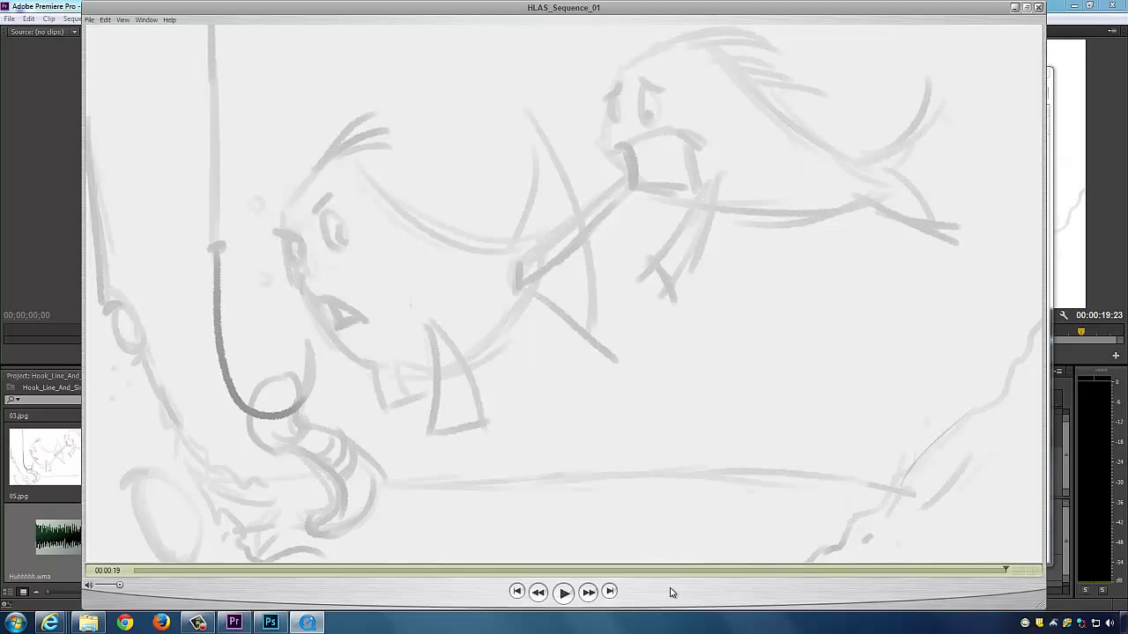
click(1039, 7)
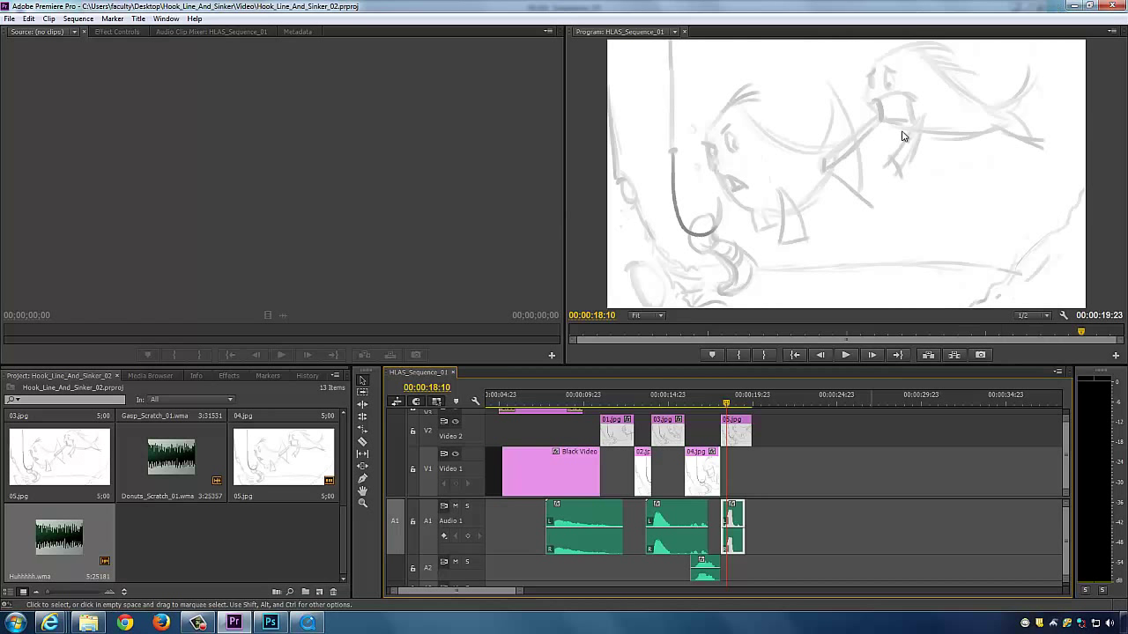
click(307, 623)
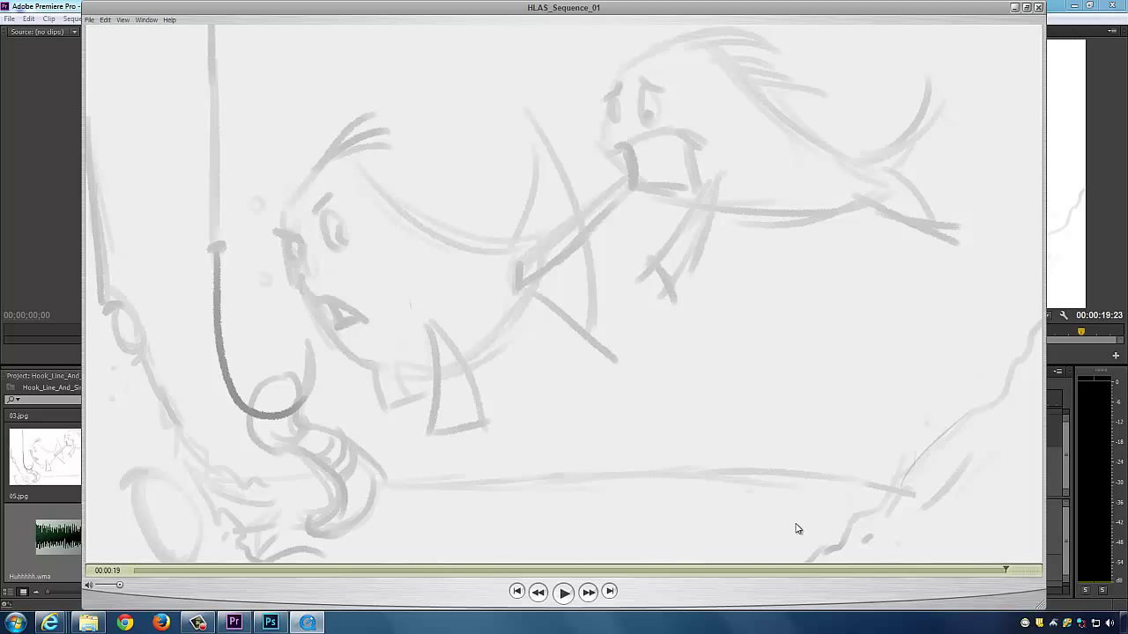
click(198, 623)
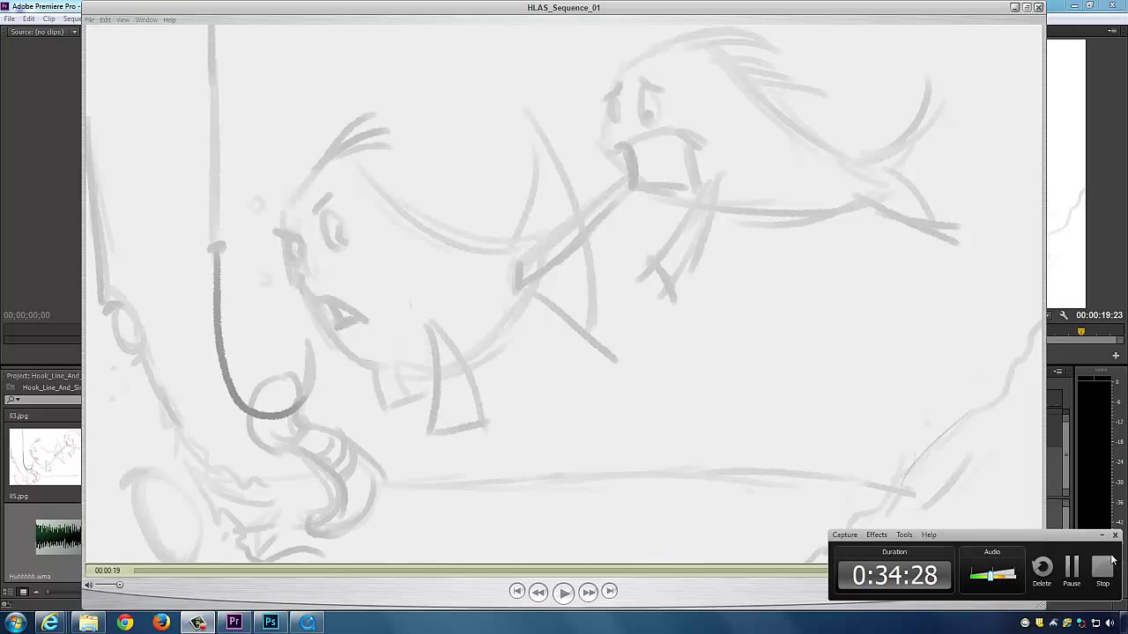